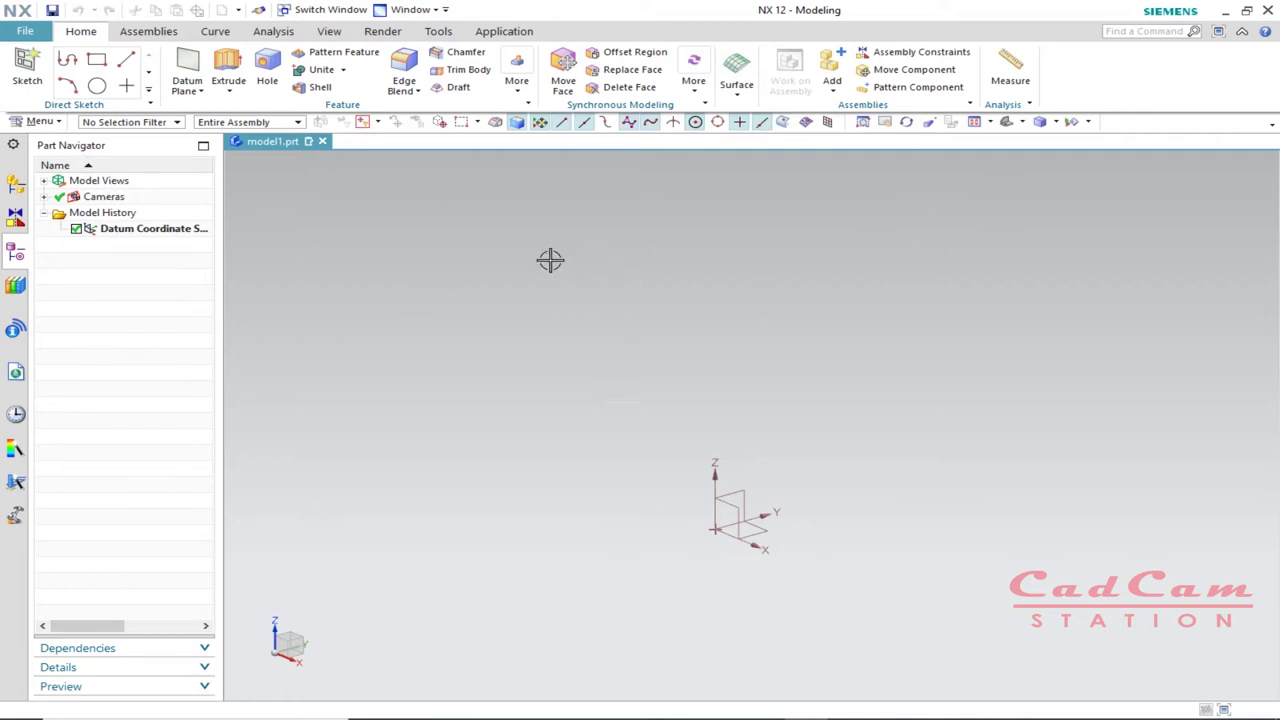
- Switch from NX 12 to the Edge PDF viewer showing TUT DRAWING 1.PDF
{"action": "key", "text": "alt+Tab"}
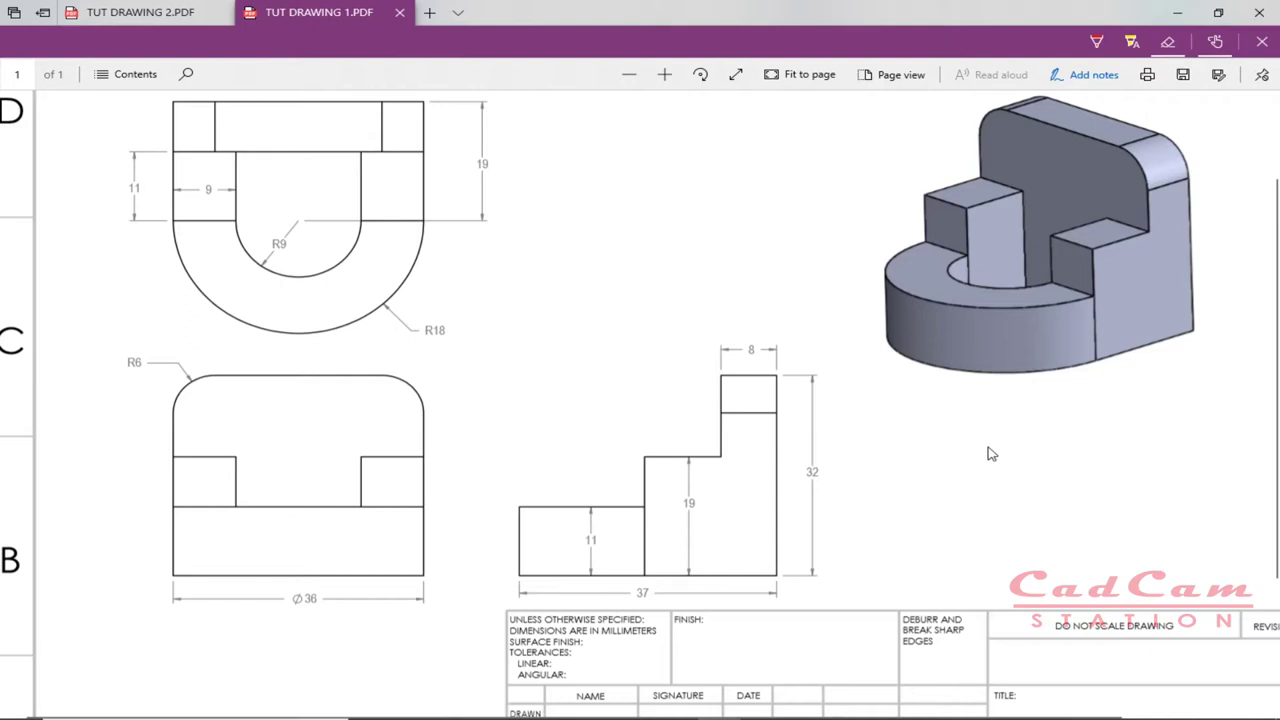
- Look over TUT DRAWING 2.PDF and TUT DRAWING 1.PDF, then return to the empty NX model
{"action": "key", "text": "ctrl+shift+Tab"}
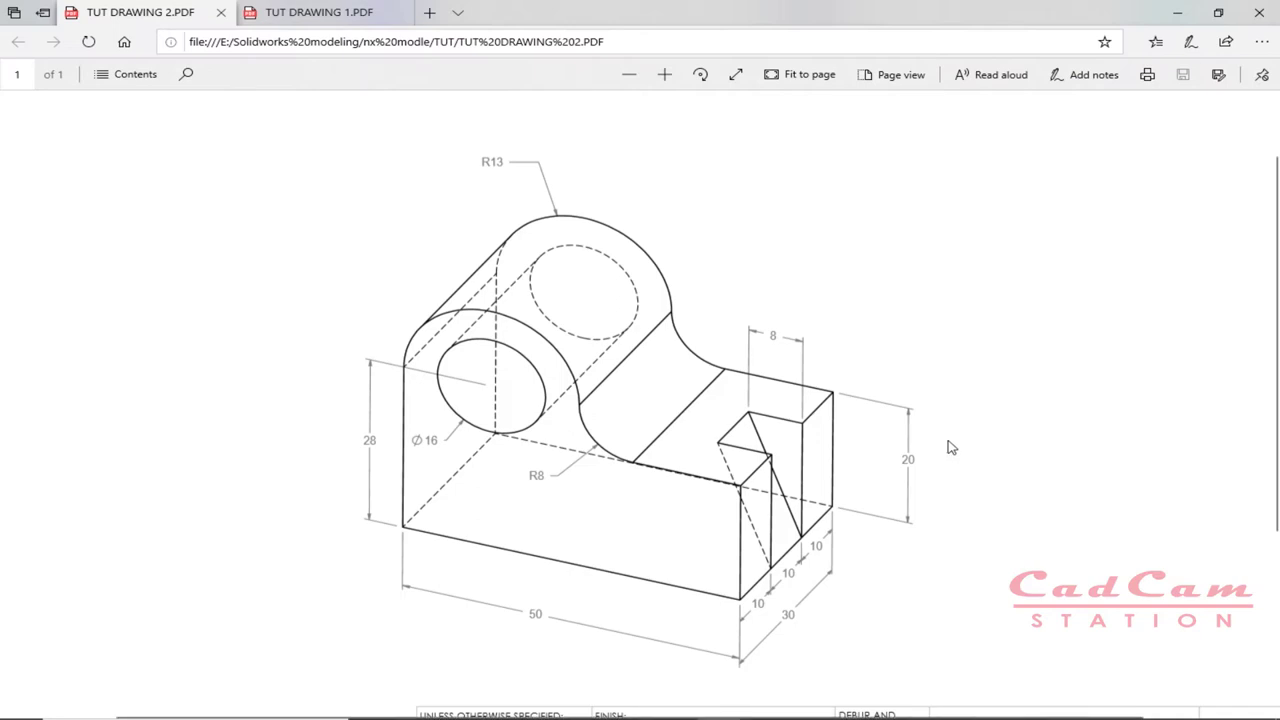
{"action": "key", "text": "ctrl+Tab"}
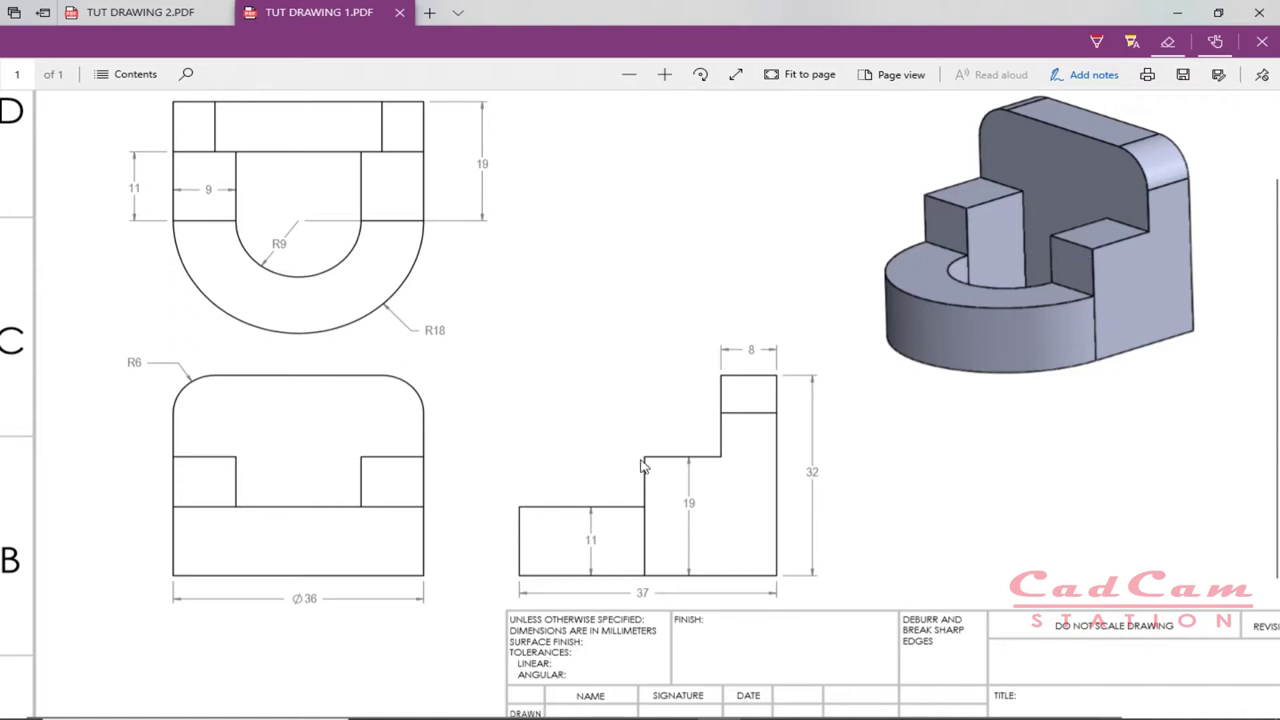
{"action": "key", "text": "alt+Tab"}
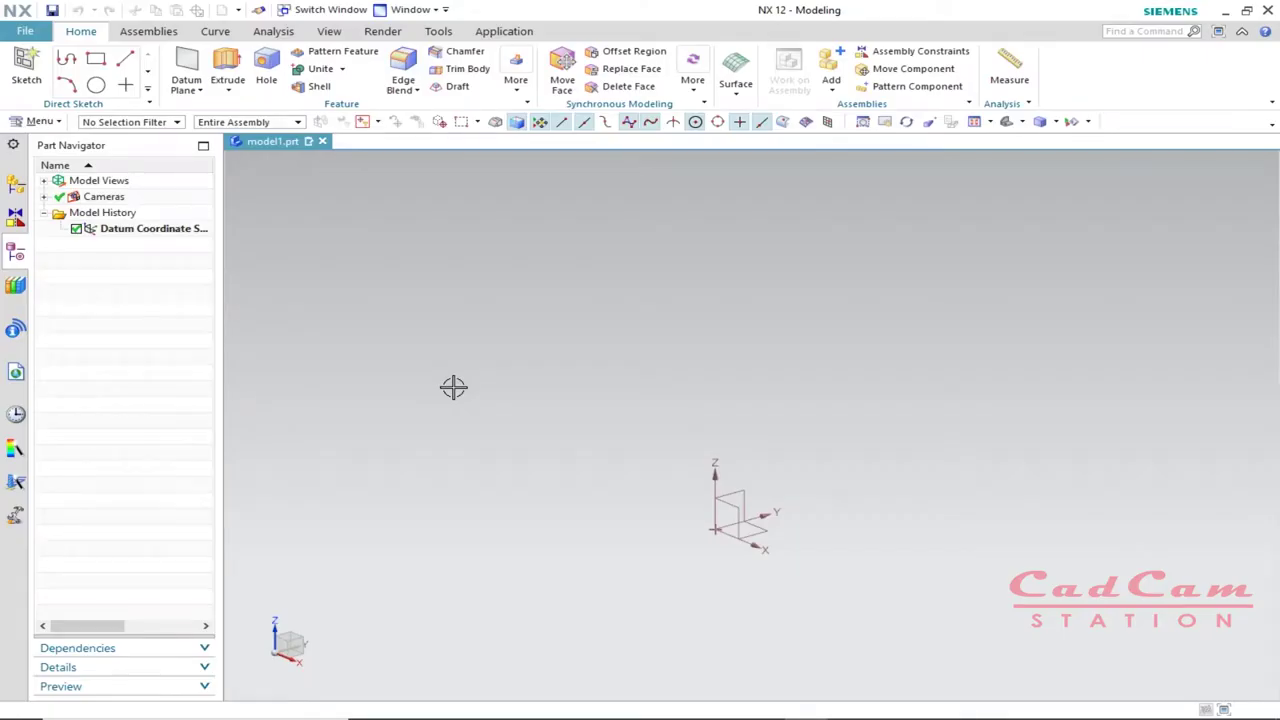
- Underline the 37 and Ø36 dimensions in red on drawing 1, then begin a new NX sketch
{"action": "key", "text": "alt+Tab"}
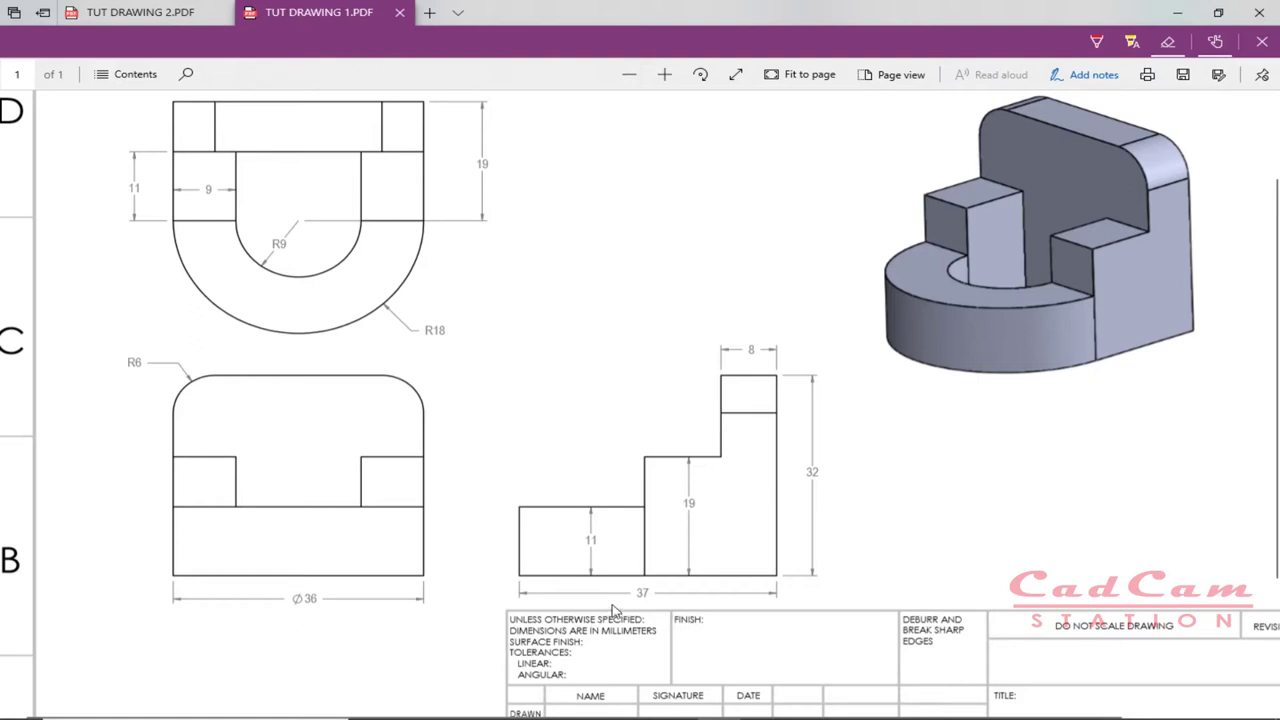
{"action": "left_click", "coordinate": [1097, 43]}
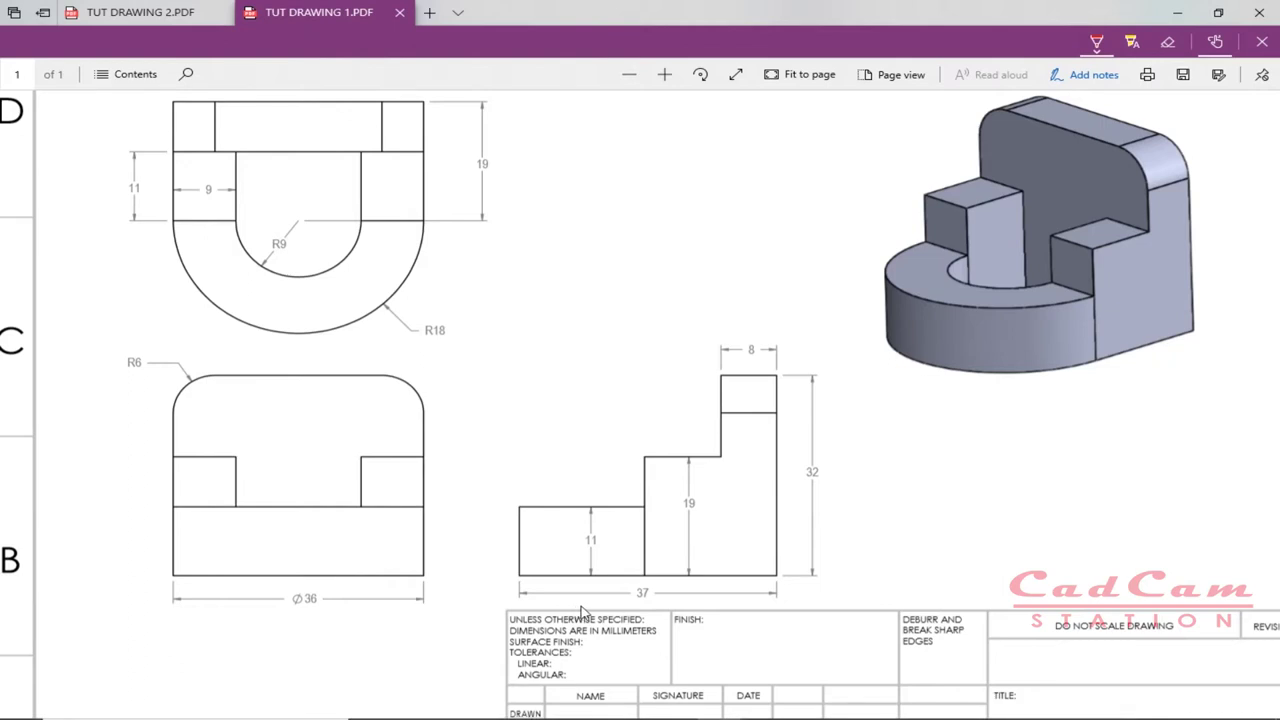
{"action": "left_click_drag", "start_coordinate": [618, 602], "coordinate": [666, 602]}
{"action": "left_click_drag", "start_coordinate": [287, 612], "coordinate": [344, 612]}
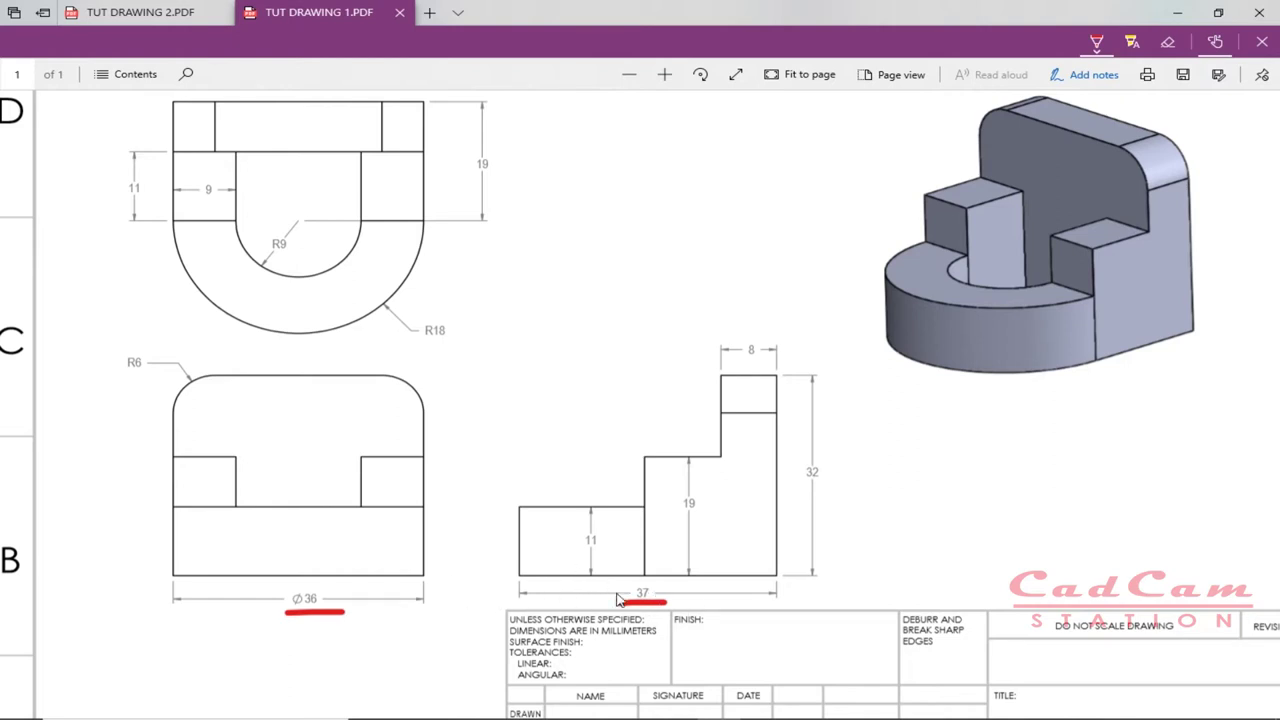
{"action": "key", "text": "alt+Tab"}
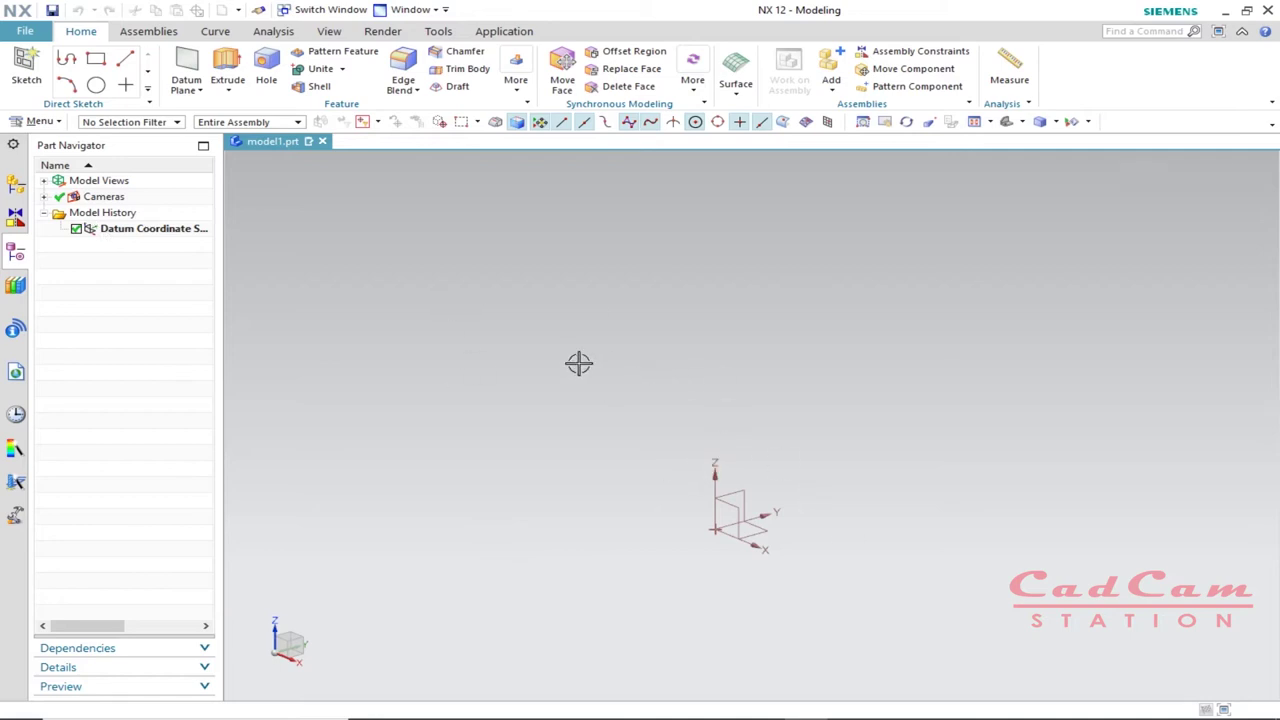
{"action": "left_click", "coordinate": [24, 62]}
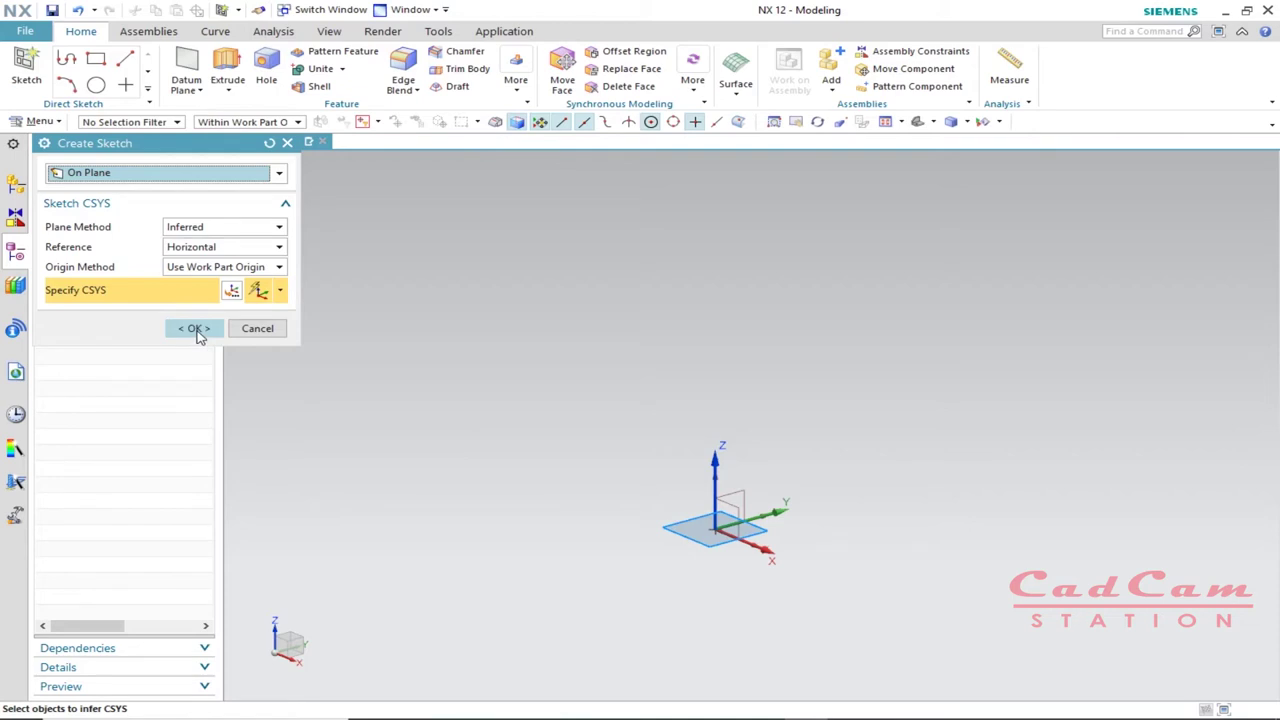
- Draw a centre rectangle at the origin, width 36 and height 37, and finish the sketch
{"action": "left_click", "coordinate": [195, 329]}
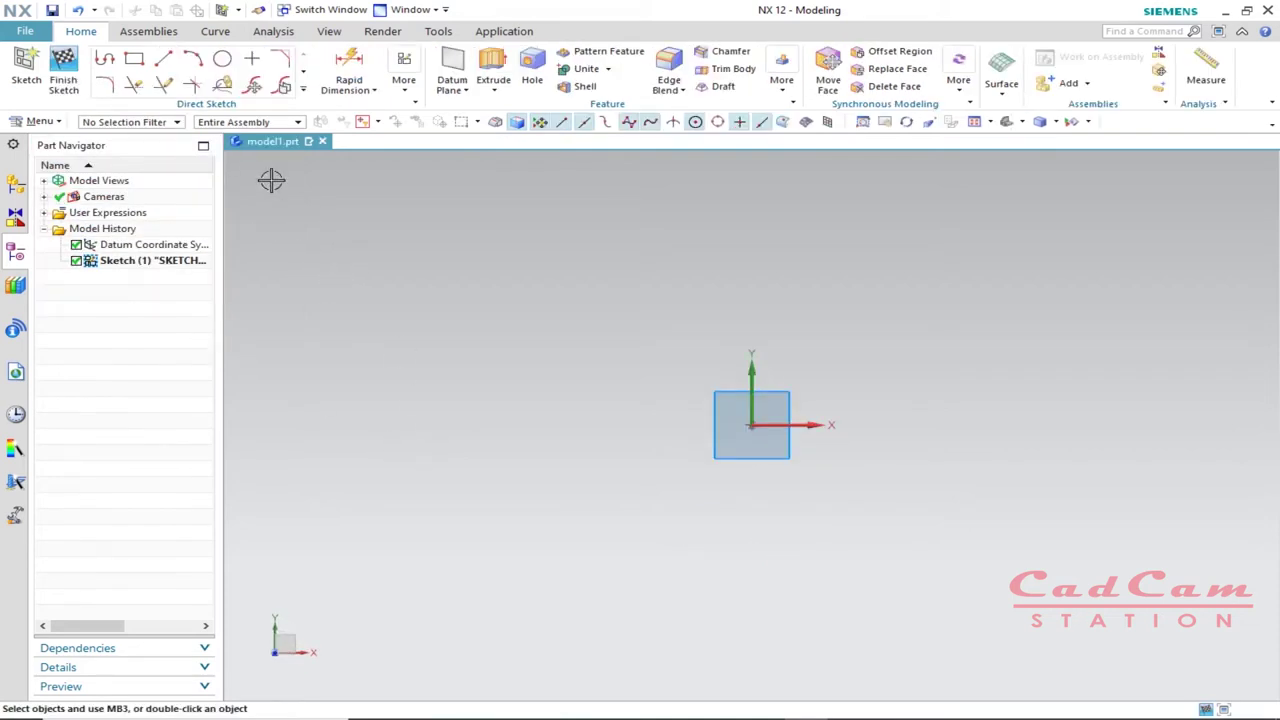
{"action": "left_click", "coordinate": [135, 60]}
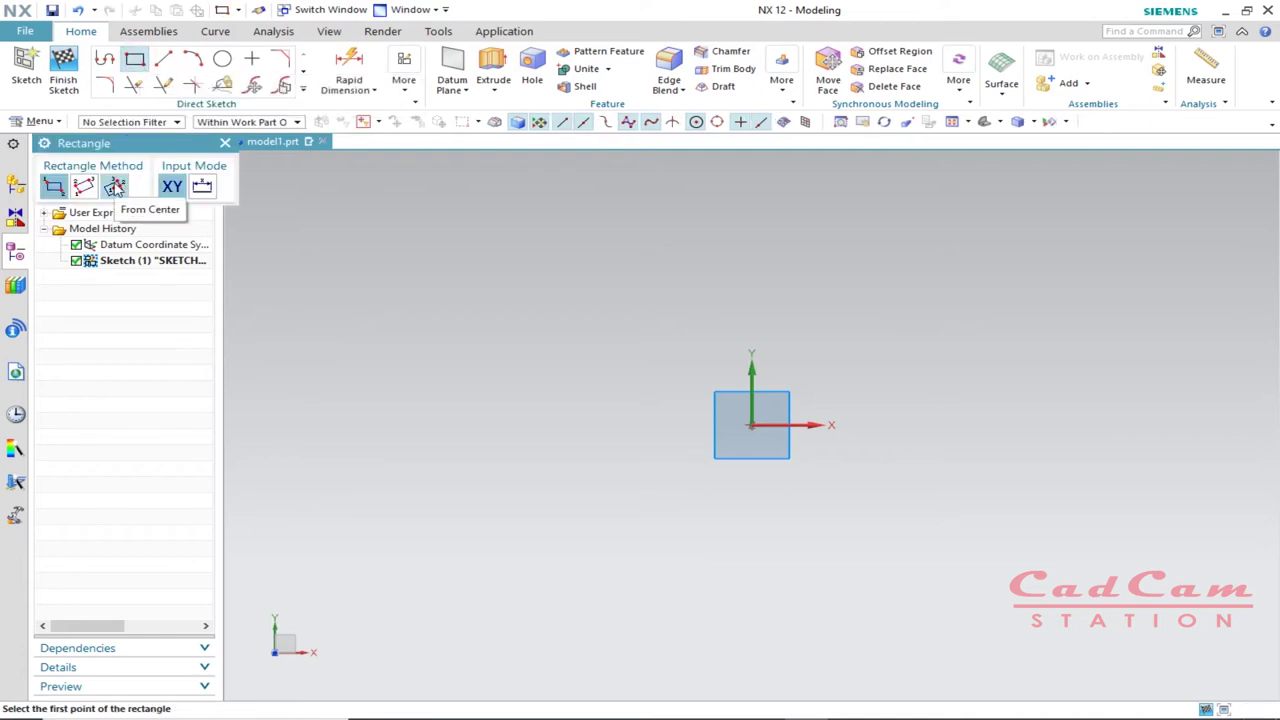
{"action": "left_click", "coordinate": [115, 188]}
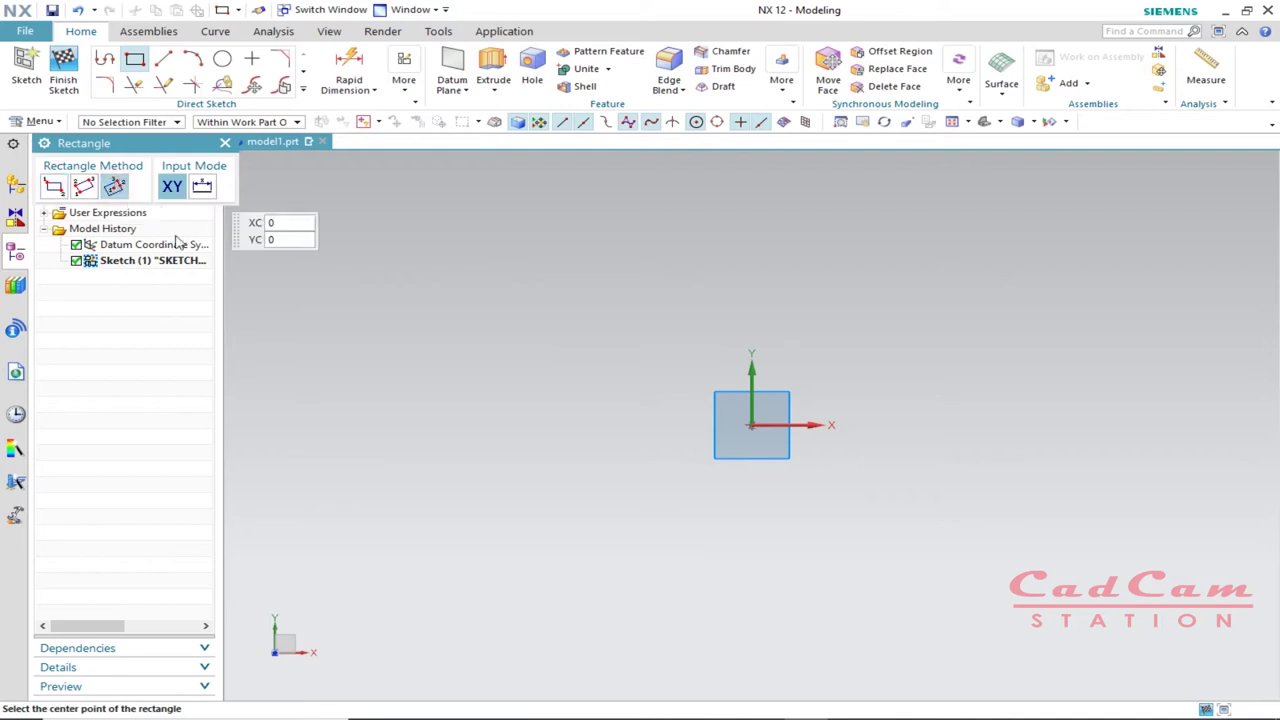
{"action": "left_click", "coordinate": [752, 425]}
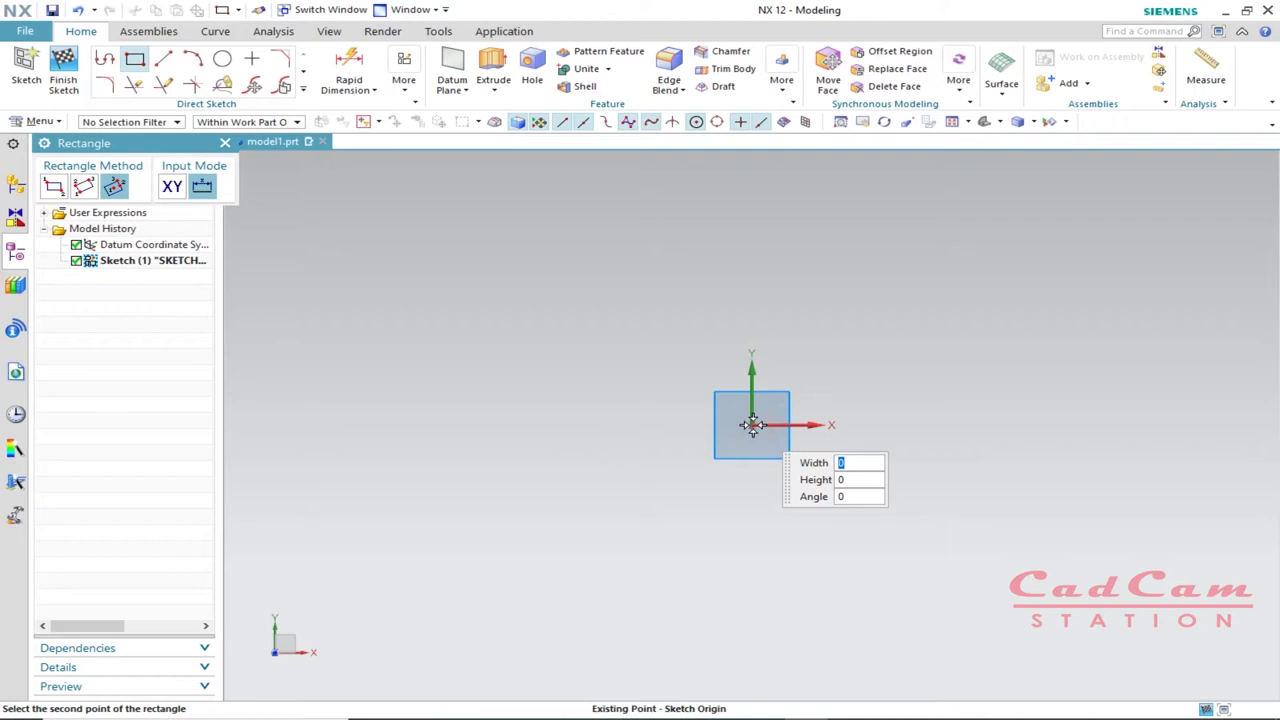
{"action": "type", "text": "3"}
{"action": "key", "text": "Tab"}
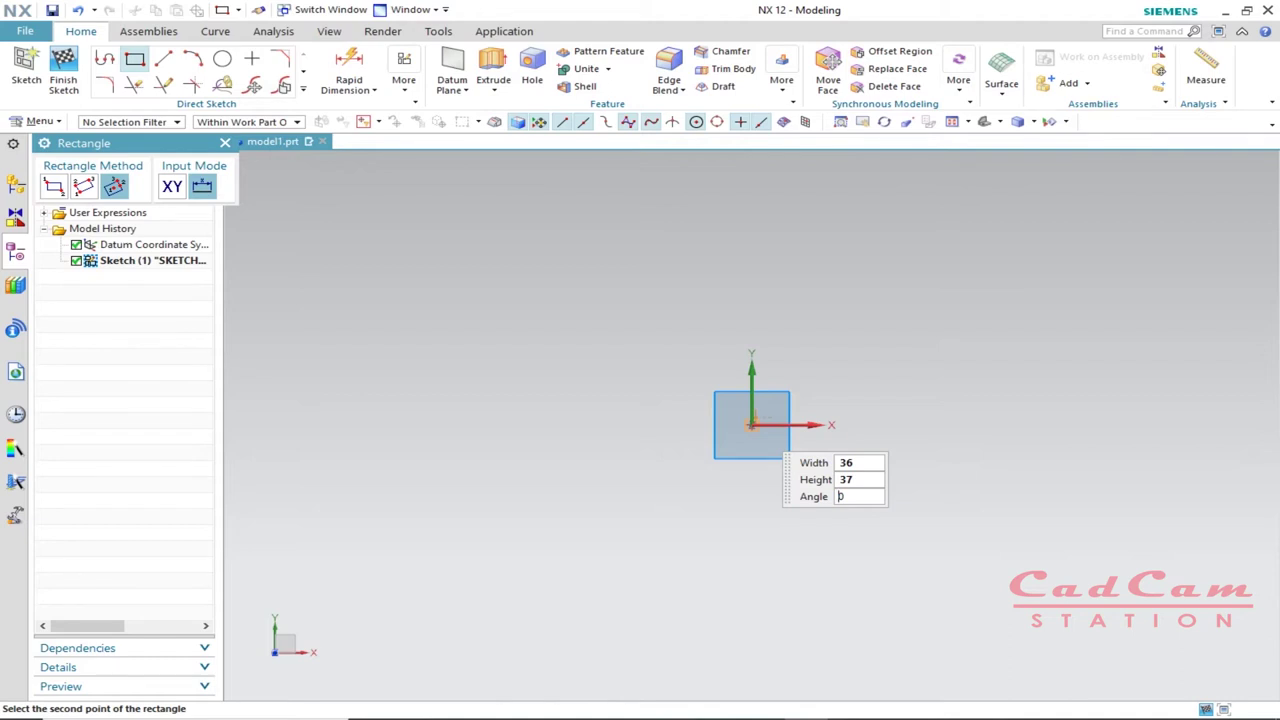
{"action": "key", "text": "Return"}
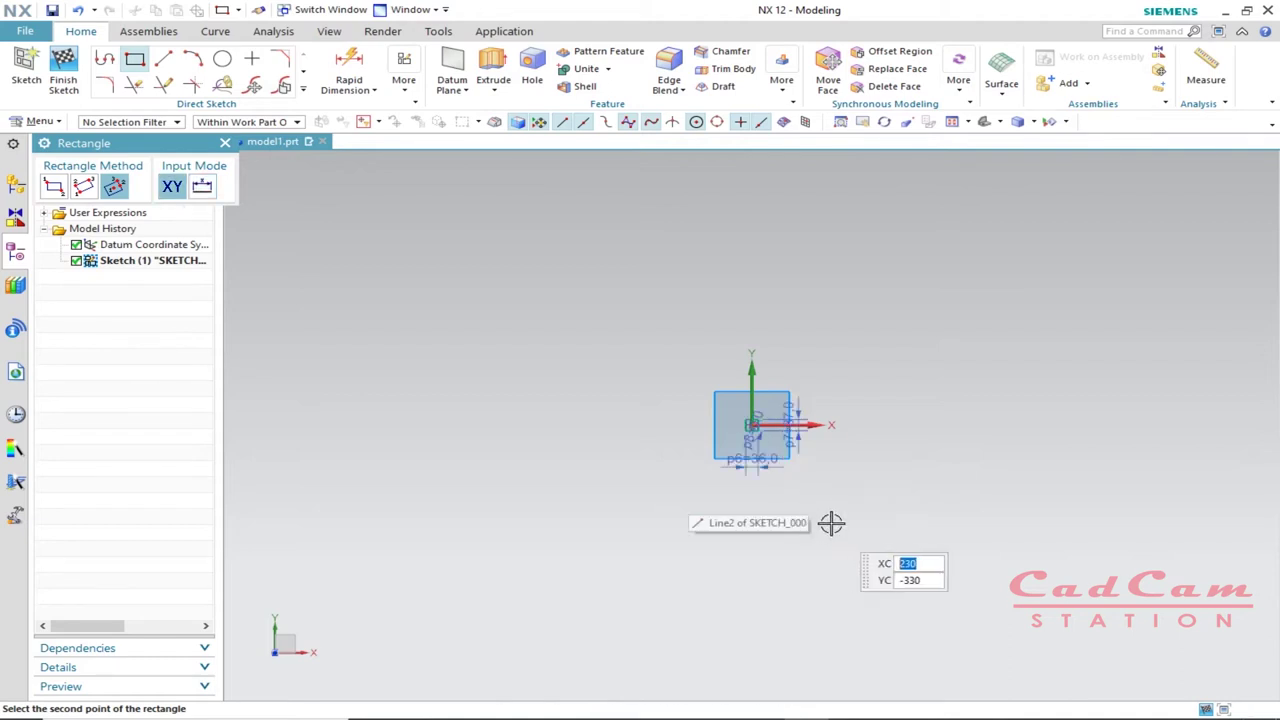
{"action": "scroll", "coordinate": [805, 475], "scroll_direction": "up", "scroll_amount": 3}
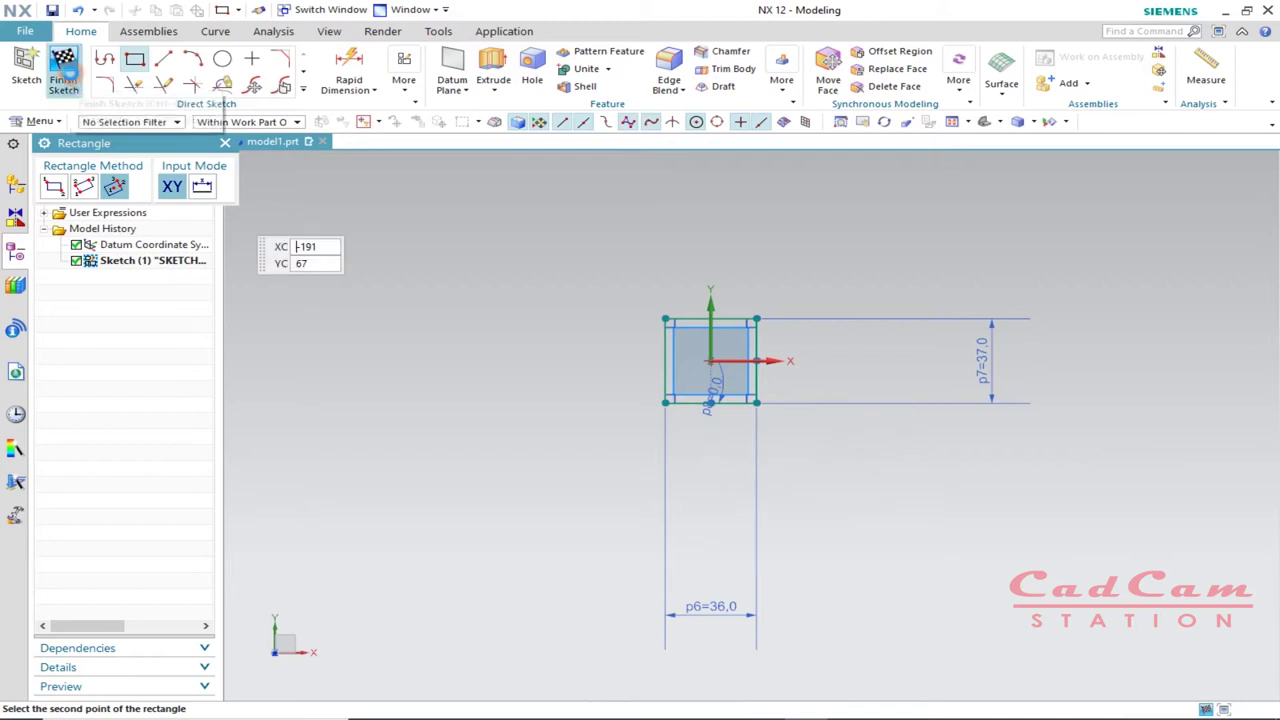
{"action": "left_click", "coordinate": [63, 78]}
{"action": "scroll", "coordinate": [709, 520], "scroll_direction": "up", "scroll_amount": 4}
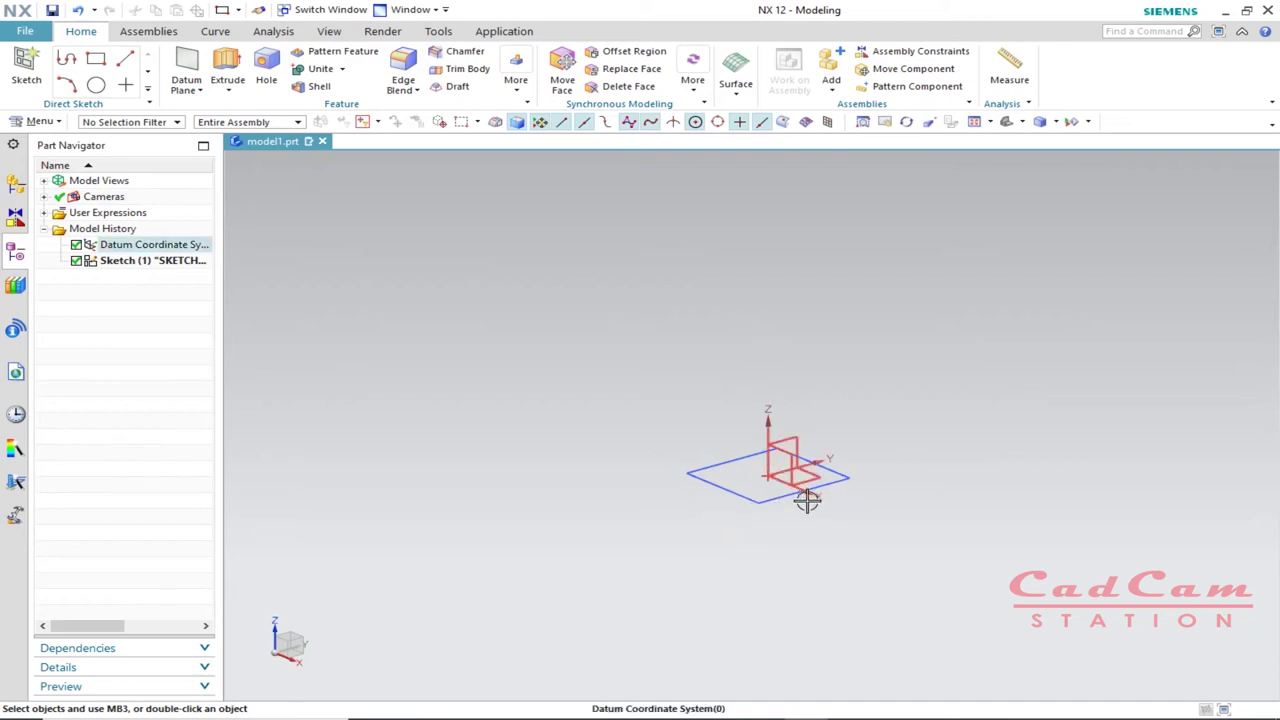
- Start an extrusion using the whole rectangle sketch as its section
{"action": "mouse_move", "coordinate": [807, 505]}
{"action": "middle_mouse_down"}
{"action": "mouse_move", "coordinate": [866, 509]}
{"action": "mouse_move", "coordinate": [809, 537]}
{"action": "mouse_move", "coordinate": [814, 468]}
{"action": "mouse_move", "coordinate": [874, 483]}
{"action": "mouse_move", "coordinate": [806, 500]}
{"action": "mouse_move", "coordinate": [806, 443]}
{"action": "mouse_move", "coordinate": [782, 498]}
{"action": "mouse_move", "coordinate": [809, 474]}
{"action": "mouse_move", "coordinate": [809, 486]}
{"action": "mouse_move", "coordinate": [806, 457]}
{"action": "mouse_move", "coordinate": [791, 474]}
{"action": "middle_mouse_up"}
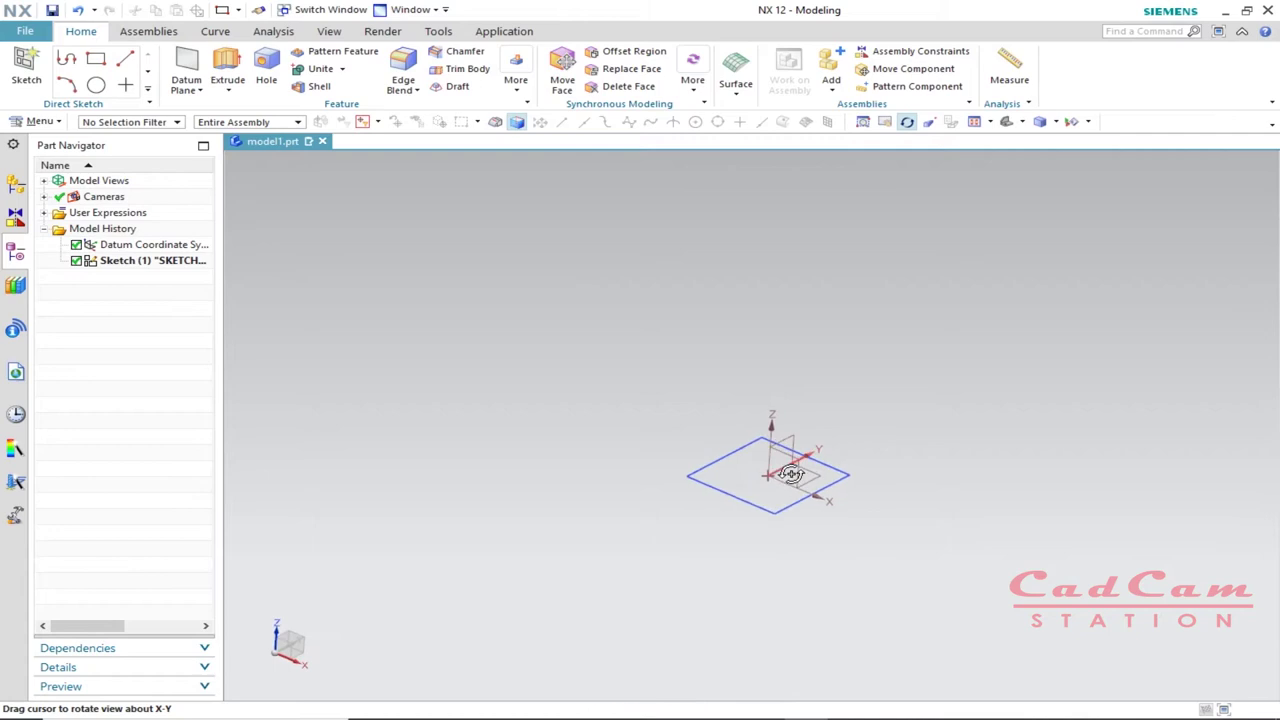
{"action": "left_click", "coordinate": [226, 64]}
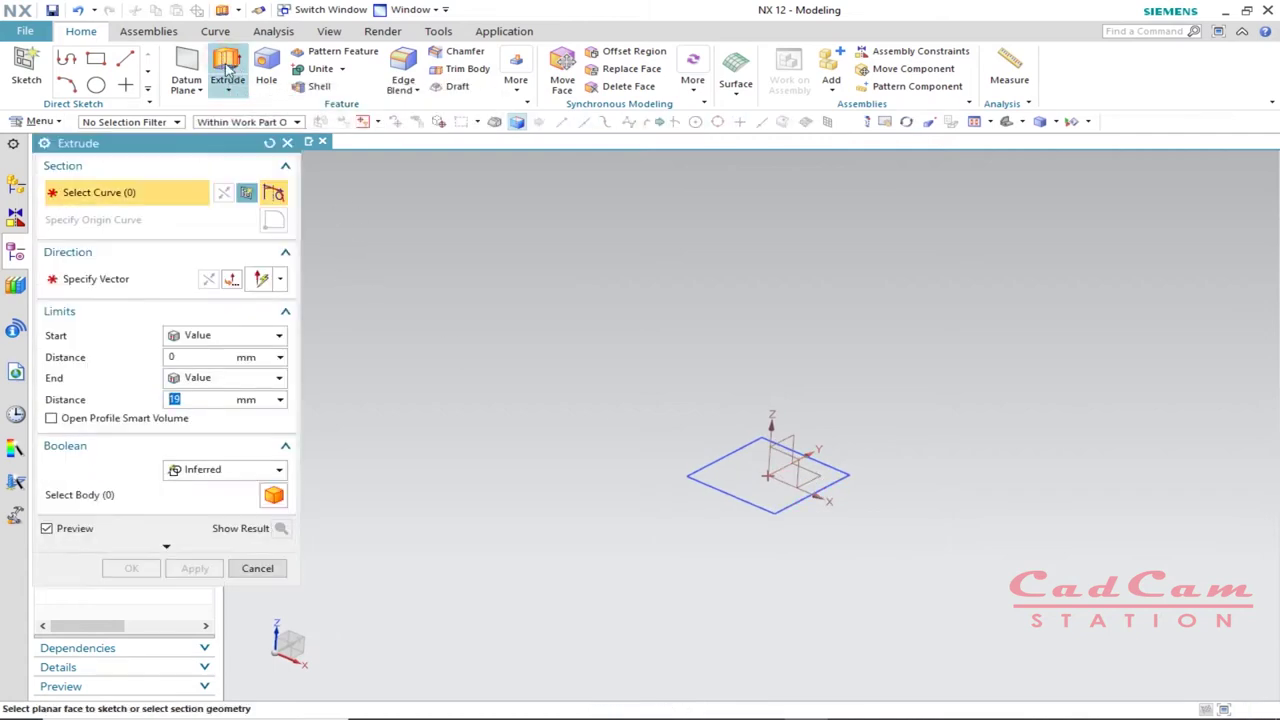
{"action": "left_click", "coordinate": [714, 487]}
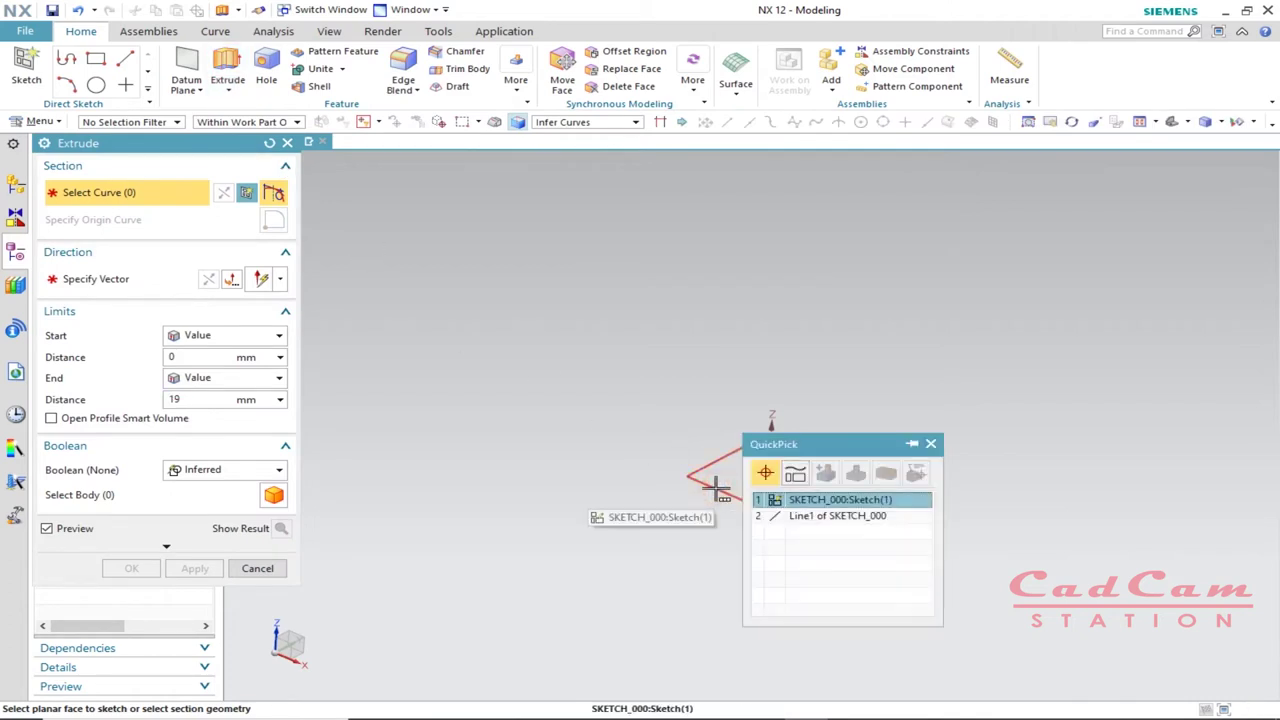
{"action": "left_click", "coordinate": [818, 500]}
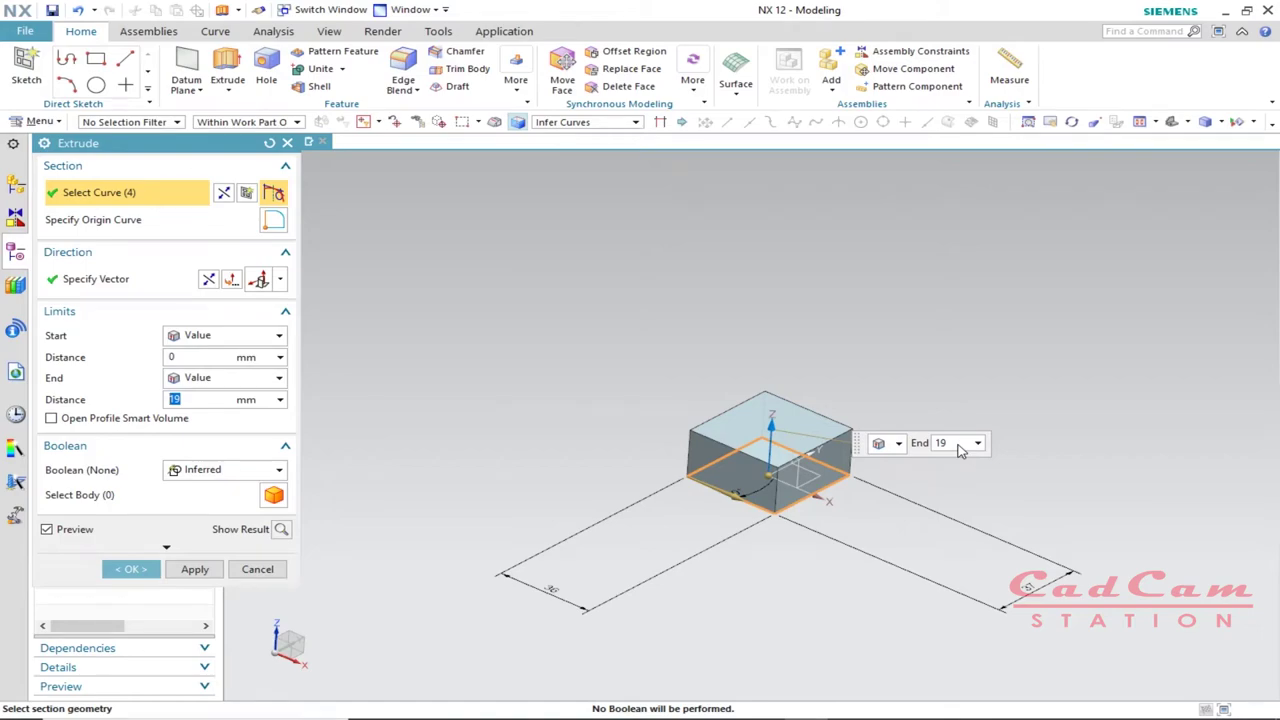
- Underline the 11 height dimension in red on the reference drawing
{"action": "key", "text": "alt+Tab"}
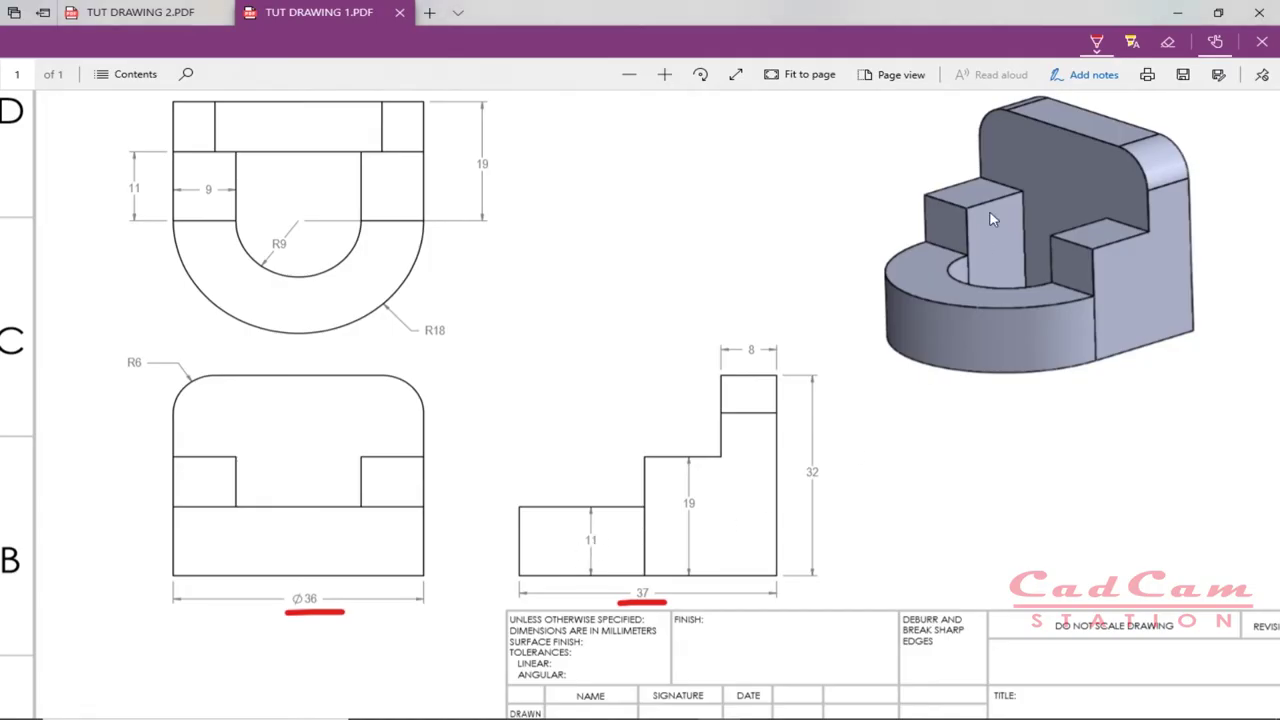
{"action": "left_click", "coordinate": [1096, 41]}
{"action": "left_click", "coordinate": [1096, 41]}
{"action": "left_click_drag", "start_coordinate": [568, 550], "coordinate": [601, 550]}
{"action": "key", "text": "alt+Tab"}
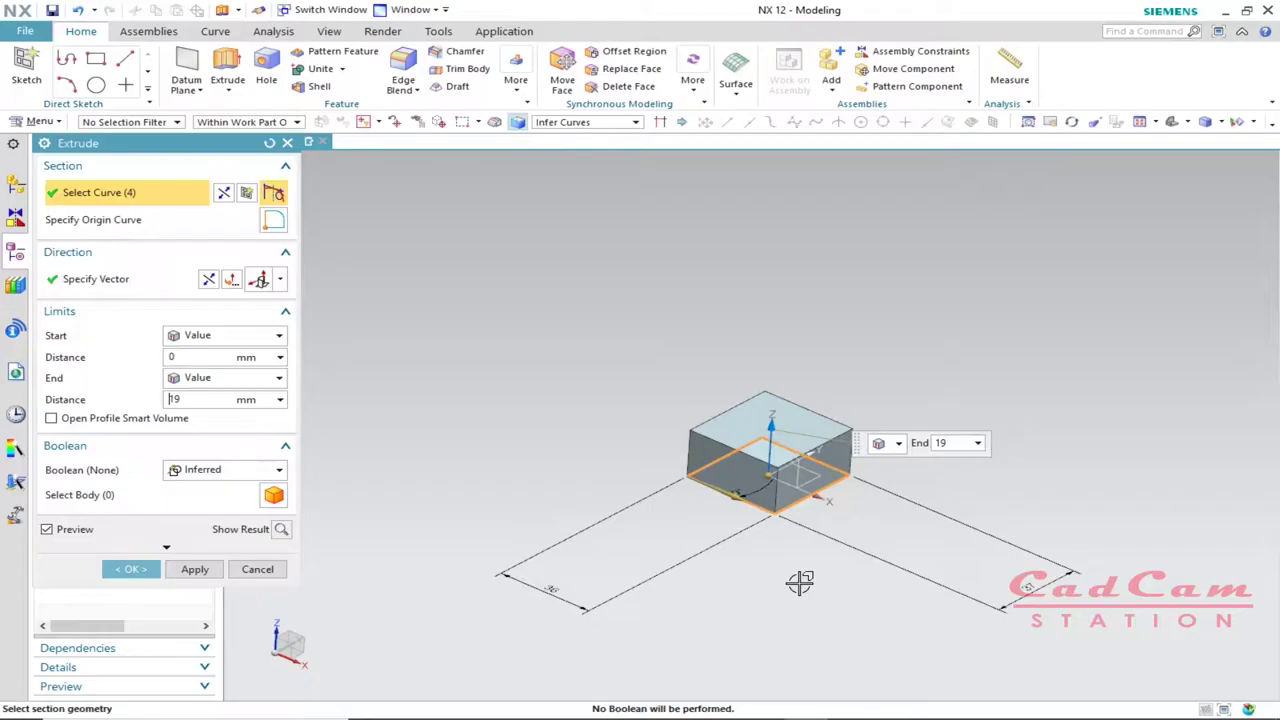
- Set the extrusion end distance to 11 mm to create the base block
{"action": "double_click", "coordinate": [211, 400]}
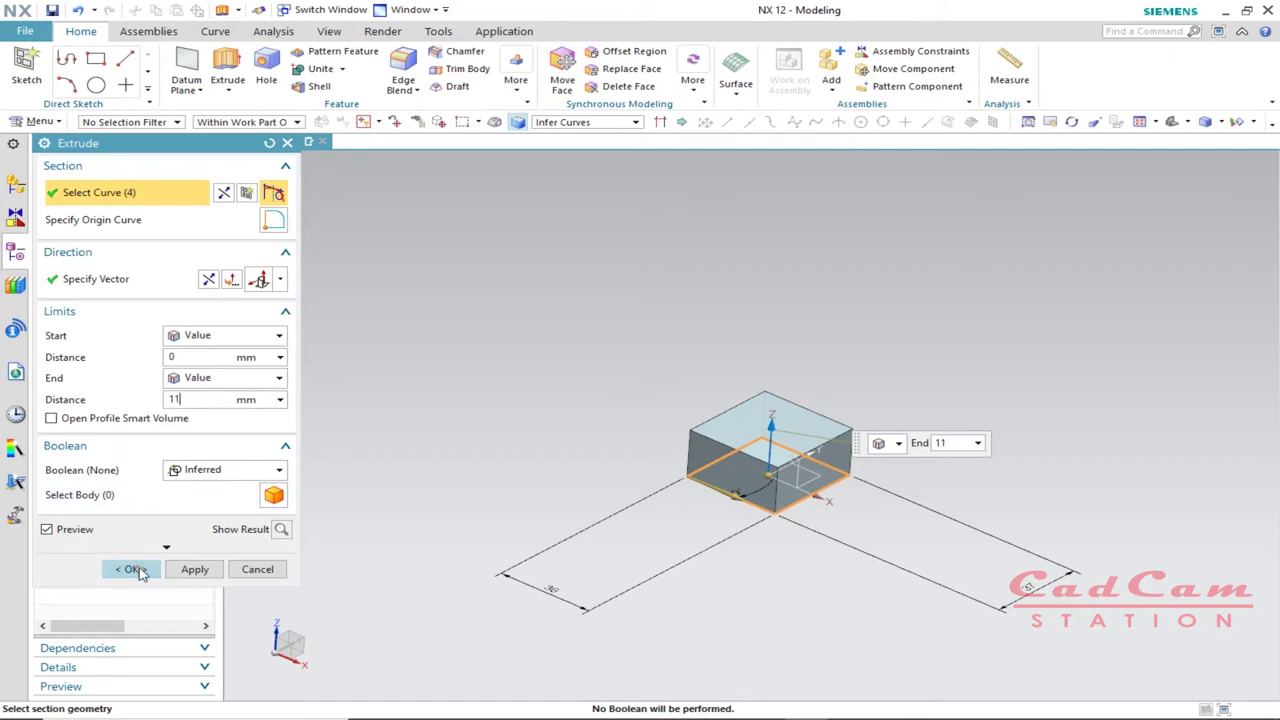
{"action": "left_click", "coordinate": [139, 570]}
{"action": "mouse_move", "coordinate": [694, 511]}
{"action": "middle_mouse_down"}
{"action": "mouse_move", "coordinate": [795, 488]}
{"action": "mouse_move", "coordinate": [455, 382]}
{"action": "mouse_move", "coordinate": [816, 451]}
{"action": "mouse_move", "coordinate": [760, 470]}
{"action": "mouse_move", "coordinate": [789, 540]}
{"action": "middle_mouse_up"}
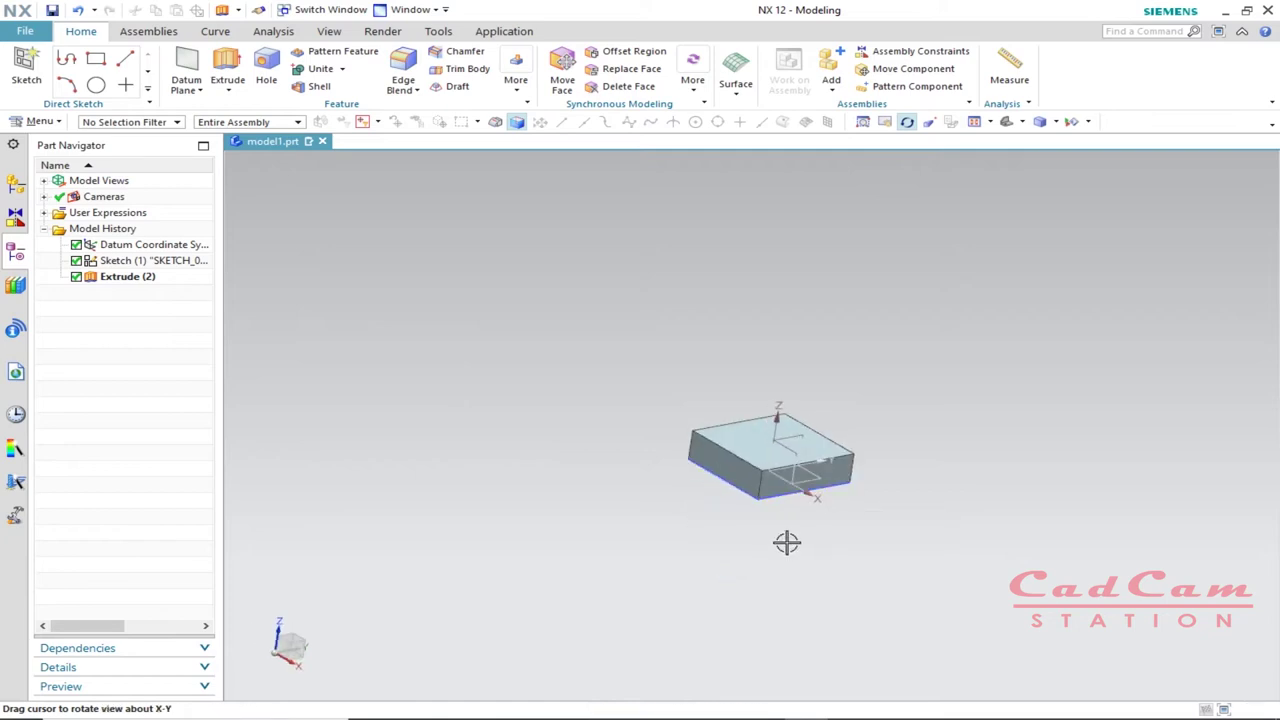
{"action": "key", "text": "alt+Tab"}
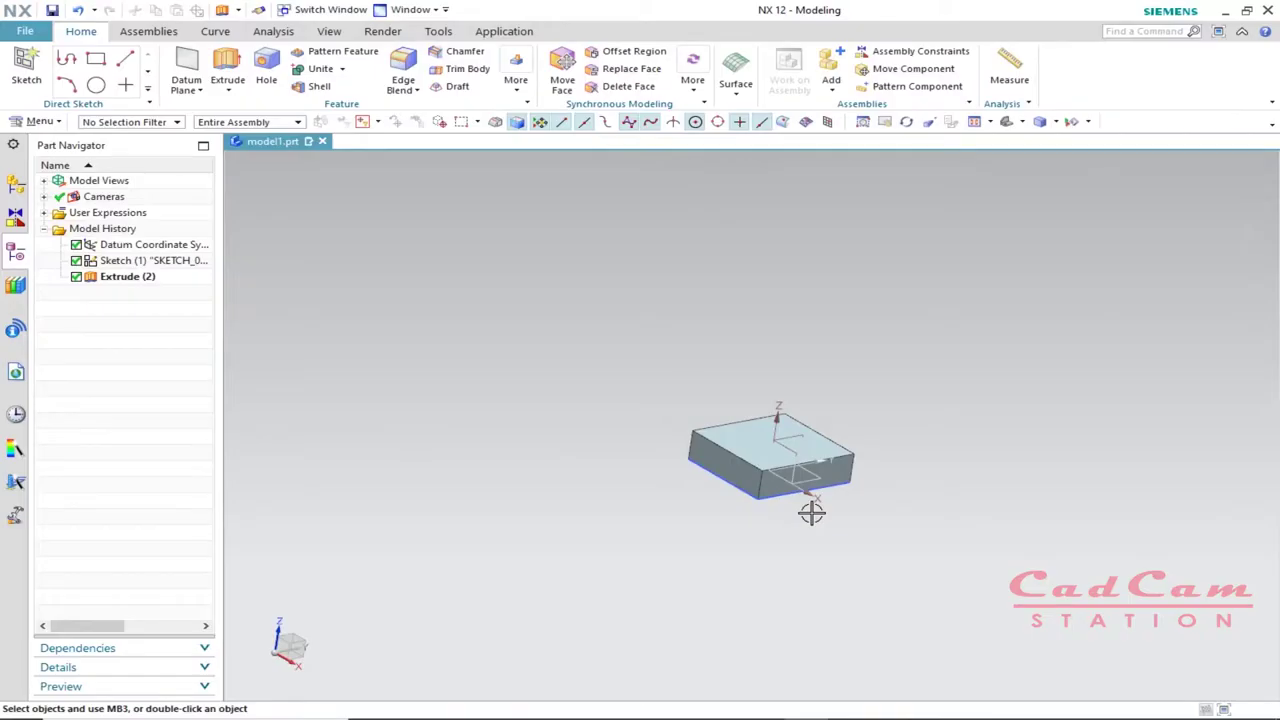
- Turn the view to the block's top face and start a new sketch
{"action": "mouse_move", "coordinate": [811, 511]}
{"action": "middle_mouse_down"}
{"action": "mouse_move", "coordinate": [683, 500]}
{"action": "mouse_move", "coordinate": [683, 380]}
{"action": "mouse_move", "coordinate": [753, 467]}
{"action": "mouse_move", "coordinate": [711, 377]}
{"action": "mouse_move", "coordinate": [774, 432]}
{"action": "middle_mouse_up"}
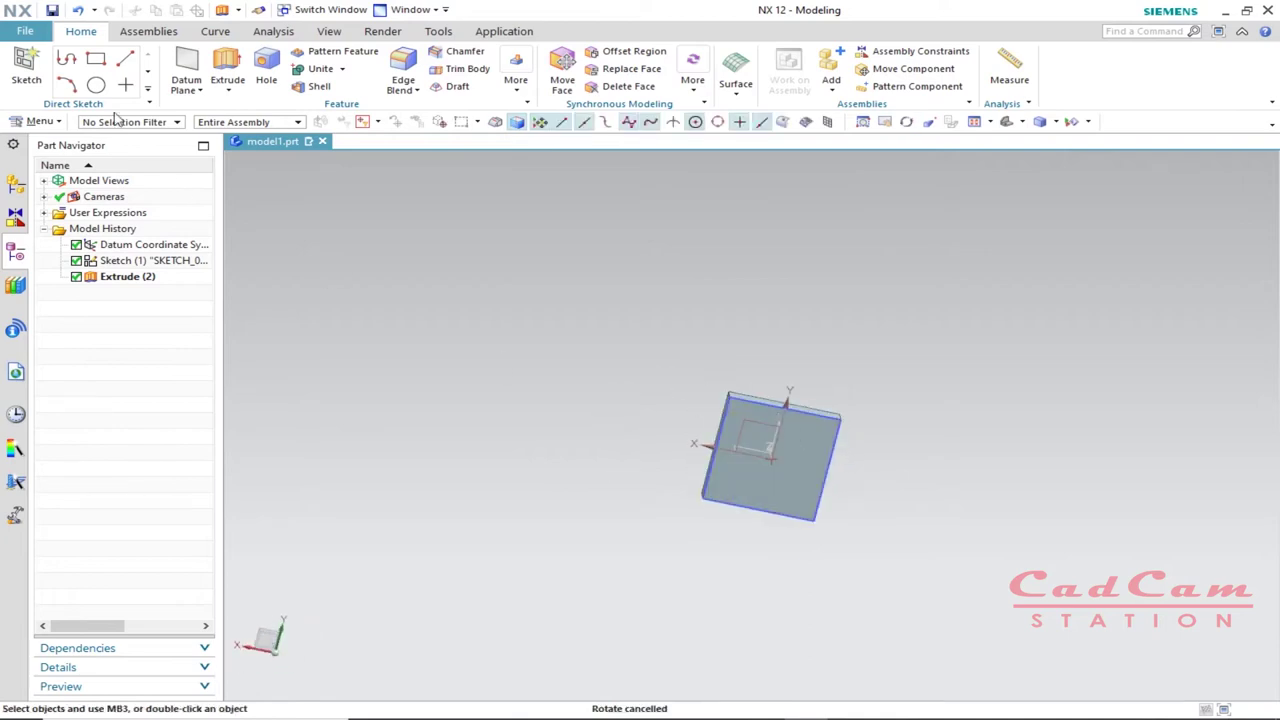
{"action": "left_click", "coordinate": [26, 72]}
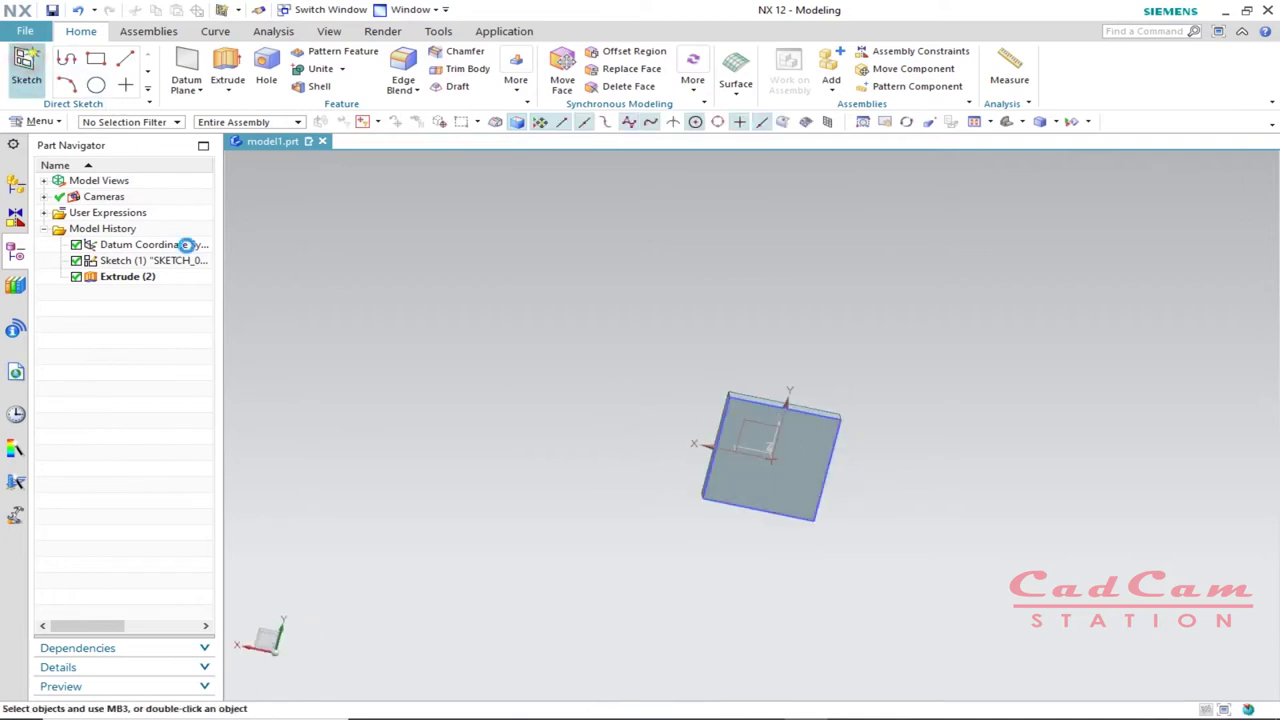
- Place the sketch on the block face and draw a two-point rectangle along its top edge
{"action": "left_click", "coordinate": [818, 424]}
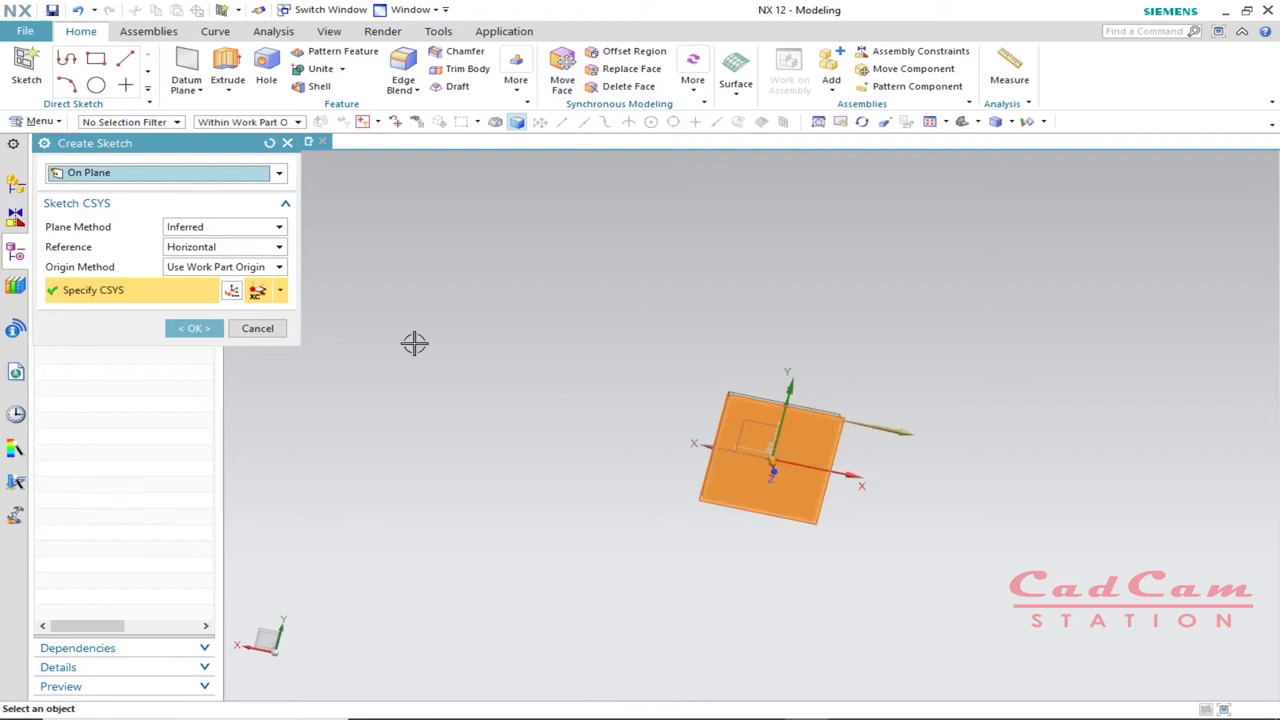
{"action": "left_click", "coordinate": [193, 328]}
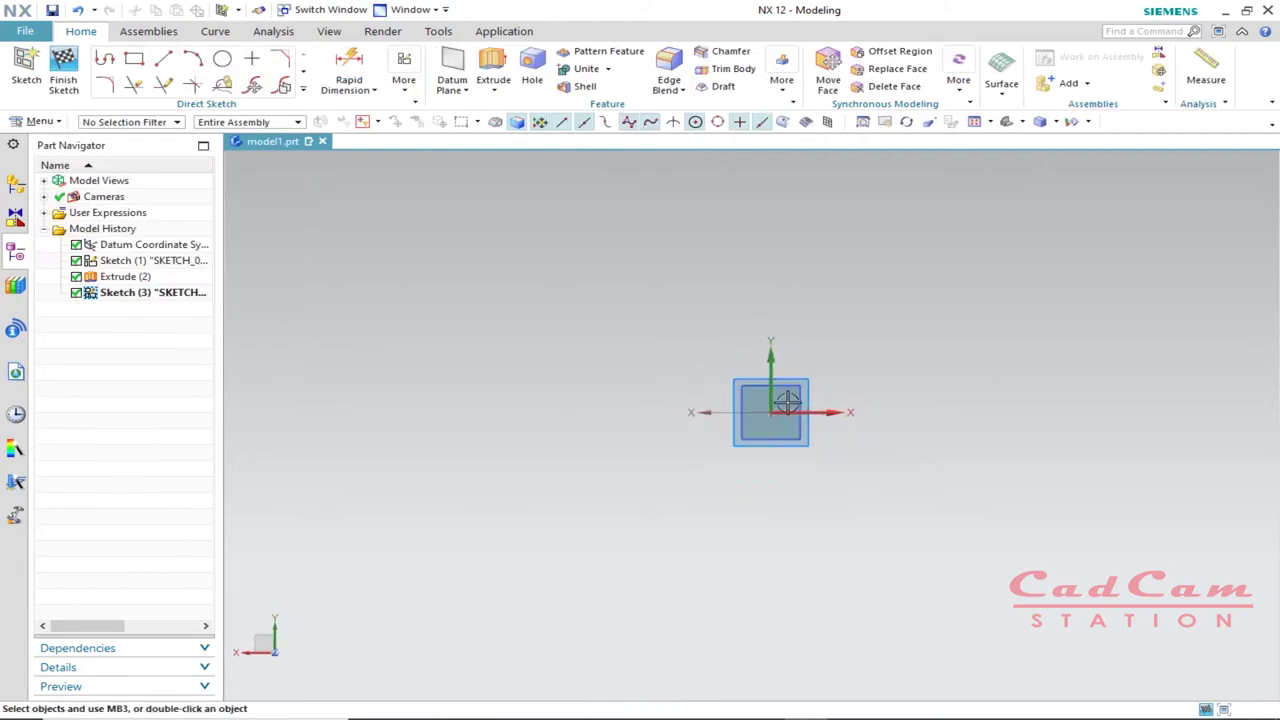
{"action": "scroll", "coordinate": [737, 410], "scroll_direction": "up", "scroll_amount": 5}
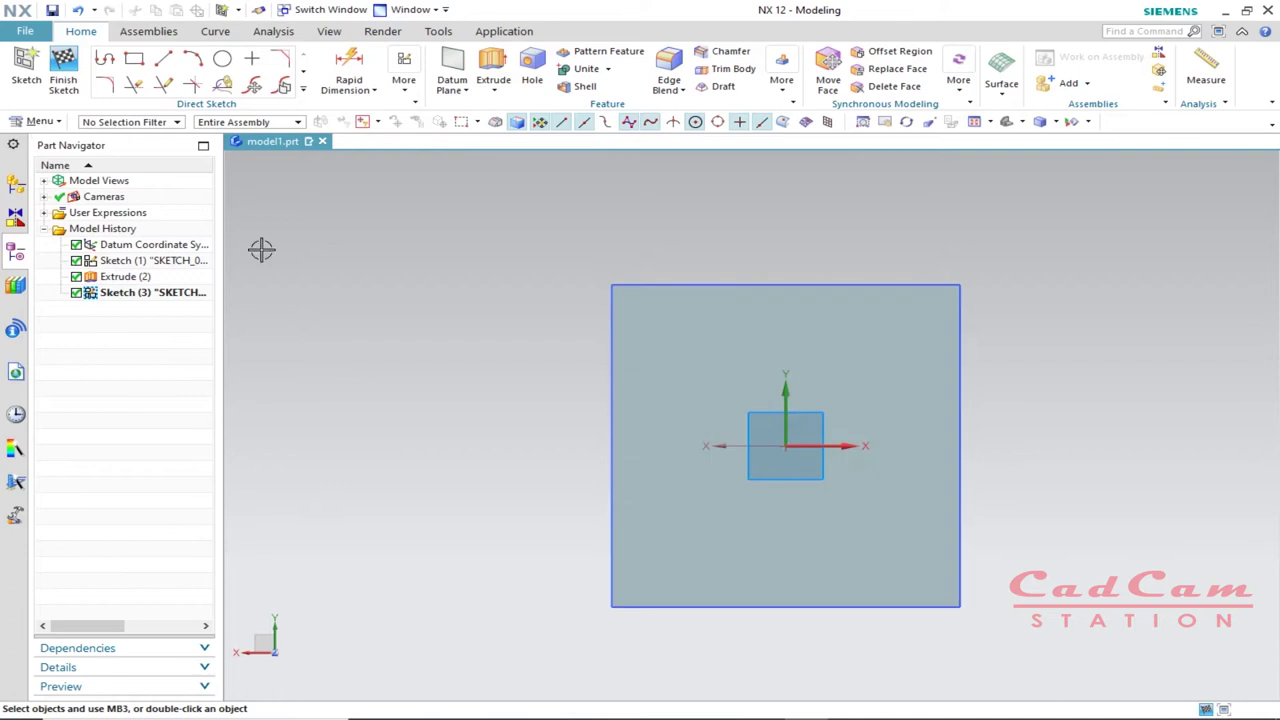
{"action": "left_click", "coordinate": [134, 60]}
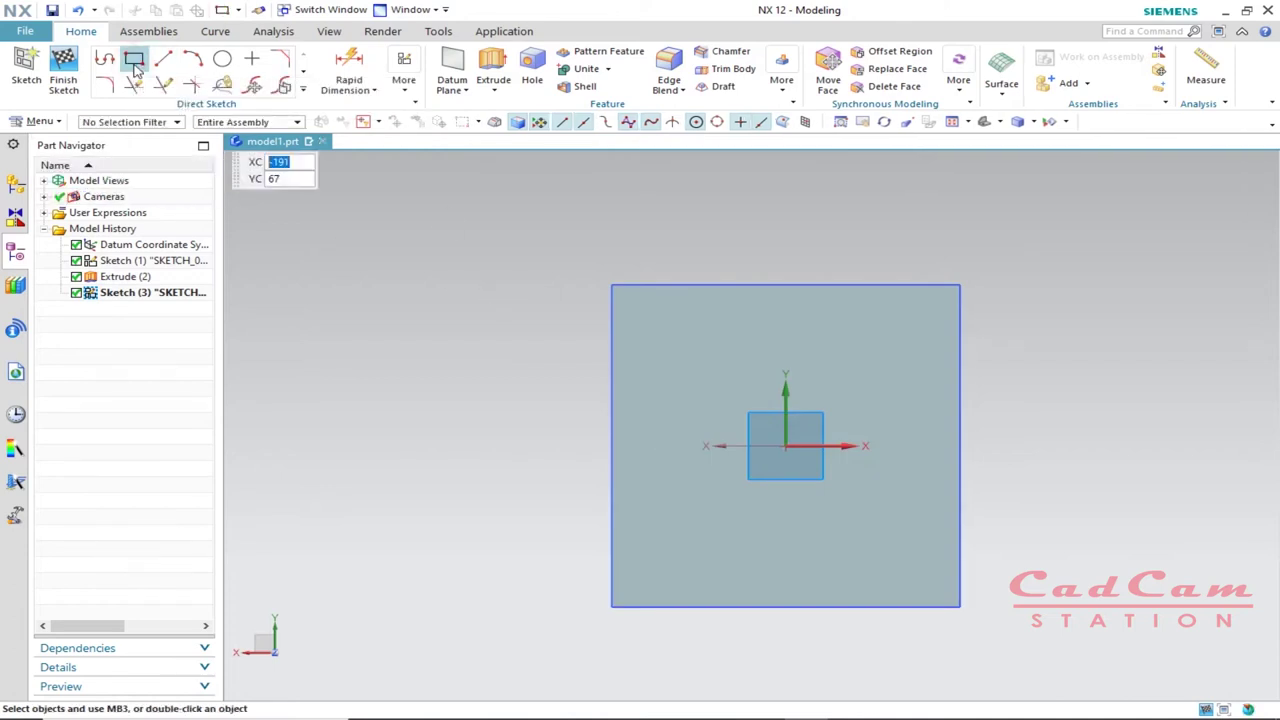
{"action": "left_click", "coordinate": [134, 60]}
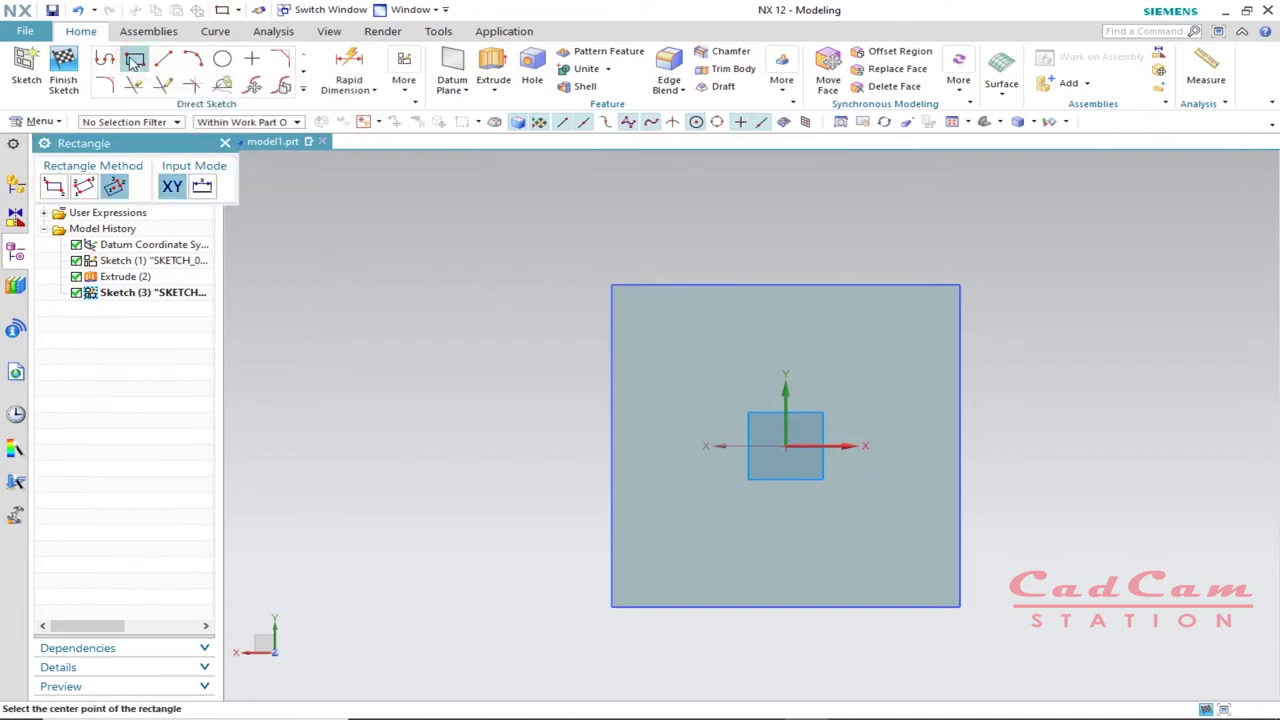
{"action": "left_click", "coordinate": [55, 187]}
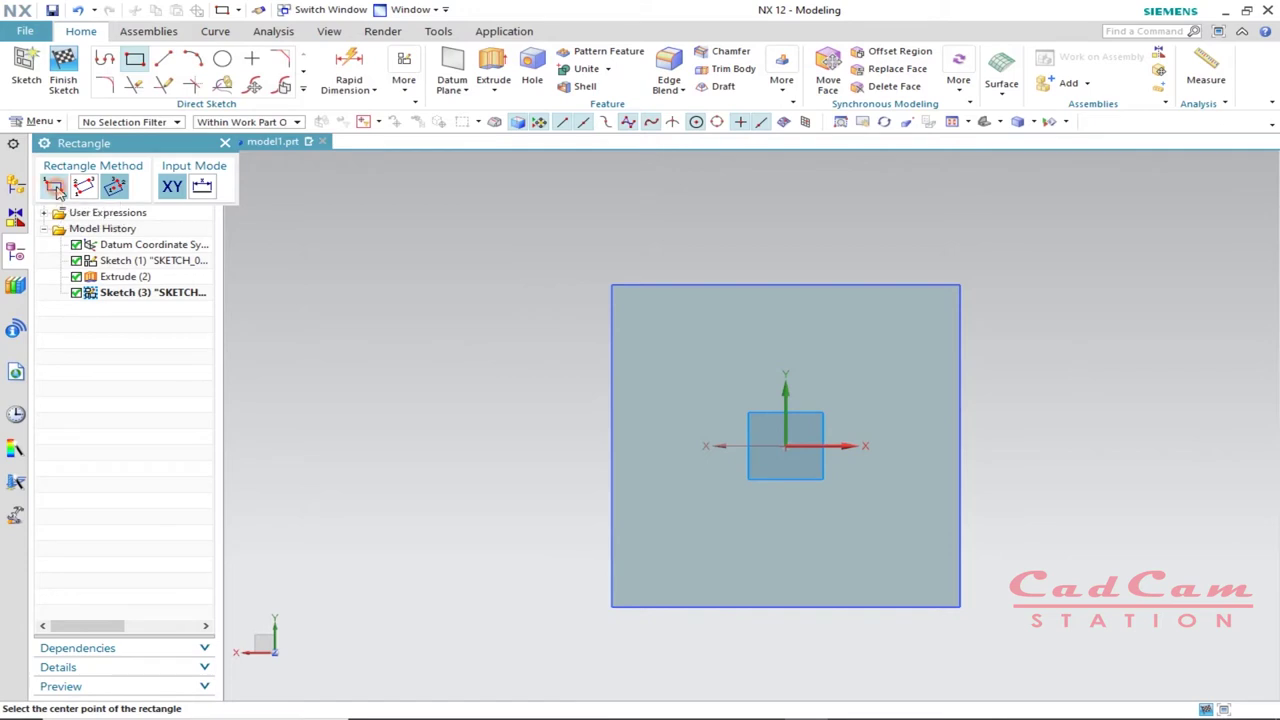
{"action": "left_click", "coordinate": [607, 282]}
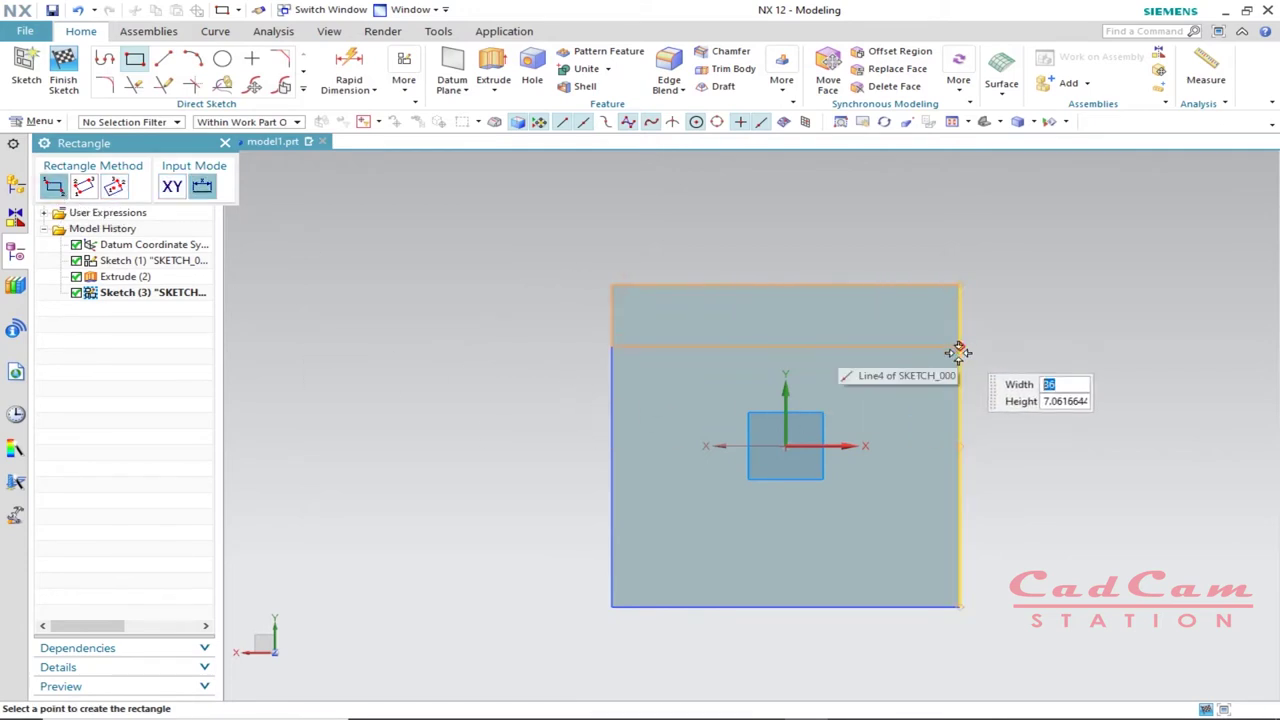
{"action": "left_click", "coordinate": [958, 350]}
- Set the strip rectangle's height dimension to 8 mm
{"action": "left_click", "coordinate": [342, 64]}
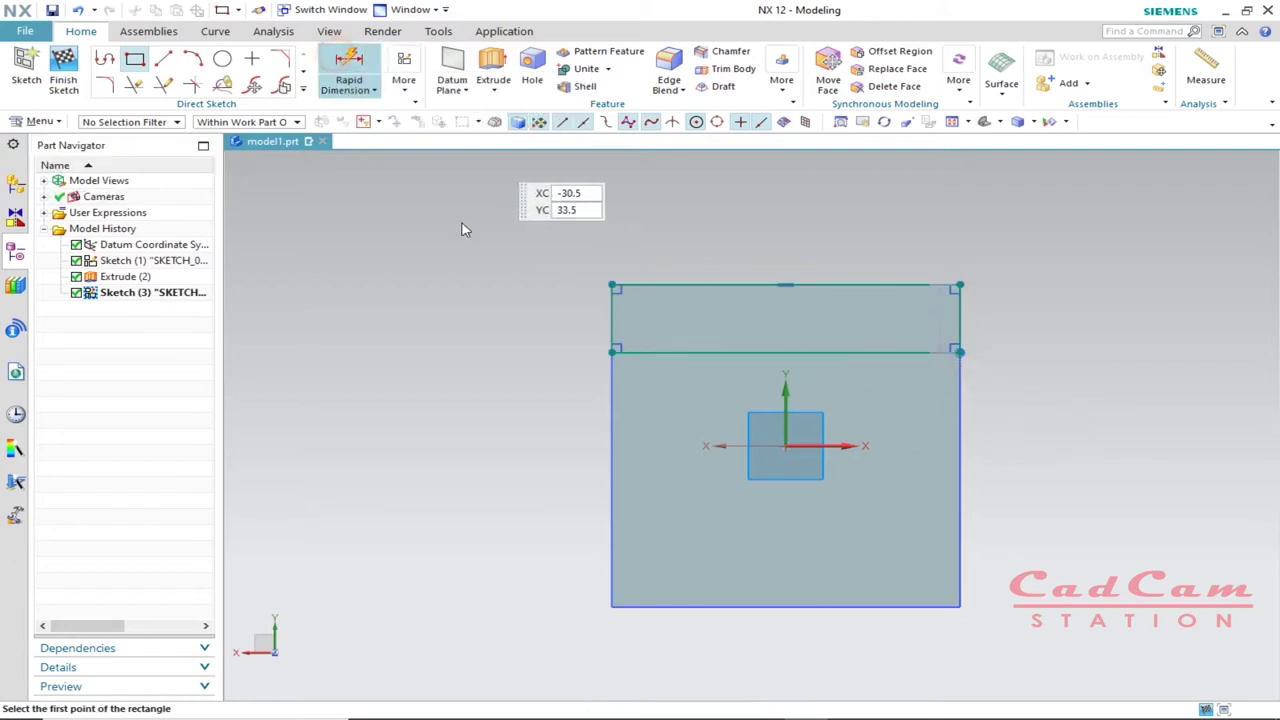
{"action": "left_click", "coordinate": [959, 322]}
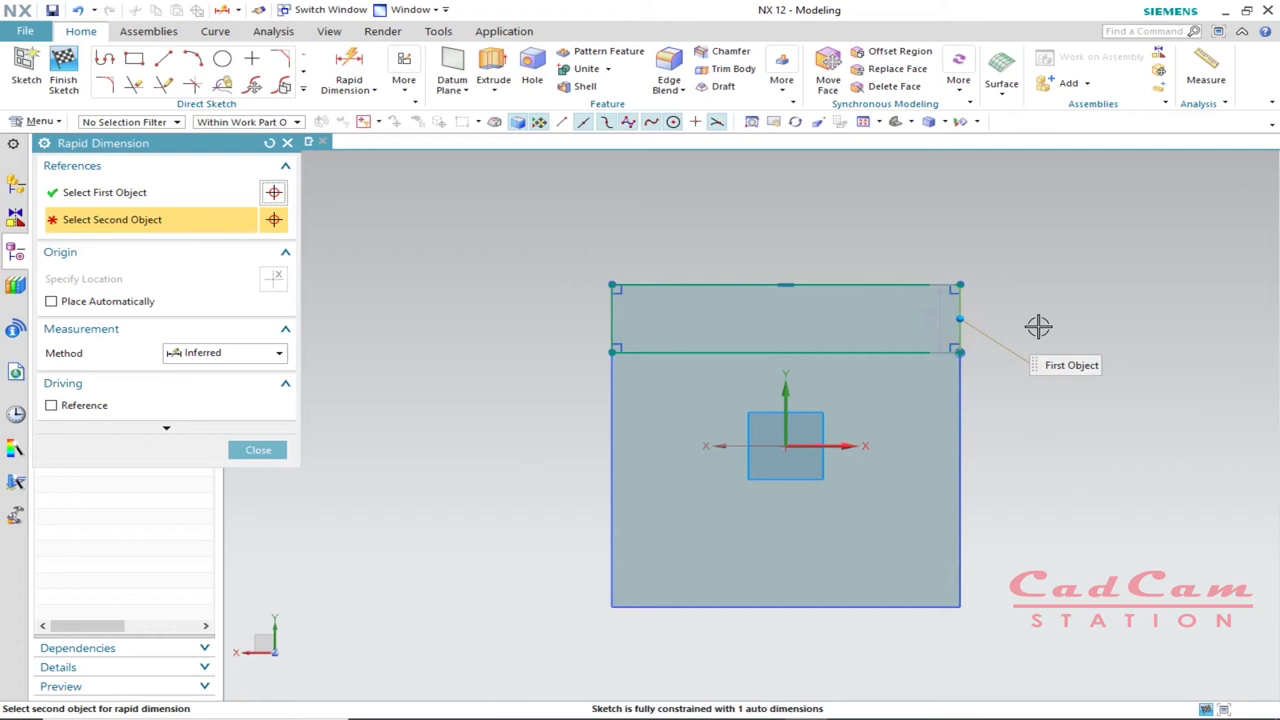
{"action": "key", "text": "Escape"}
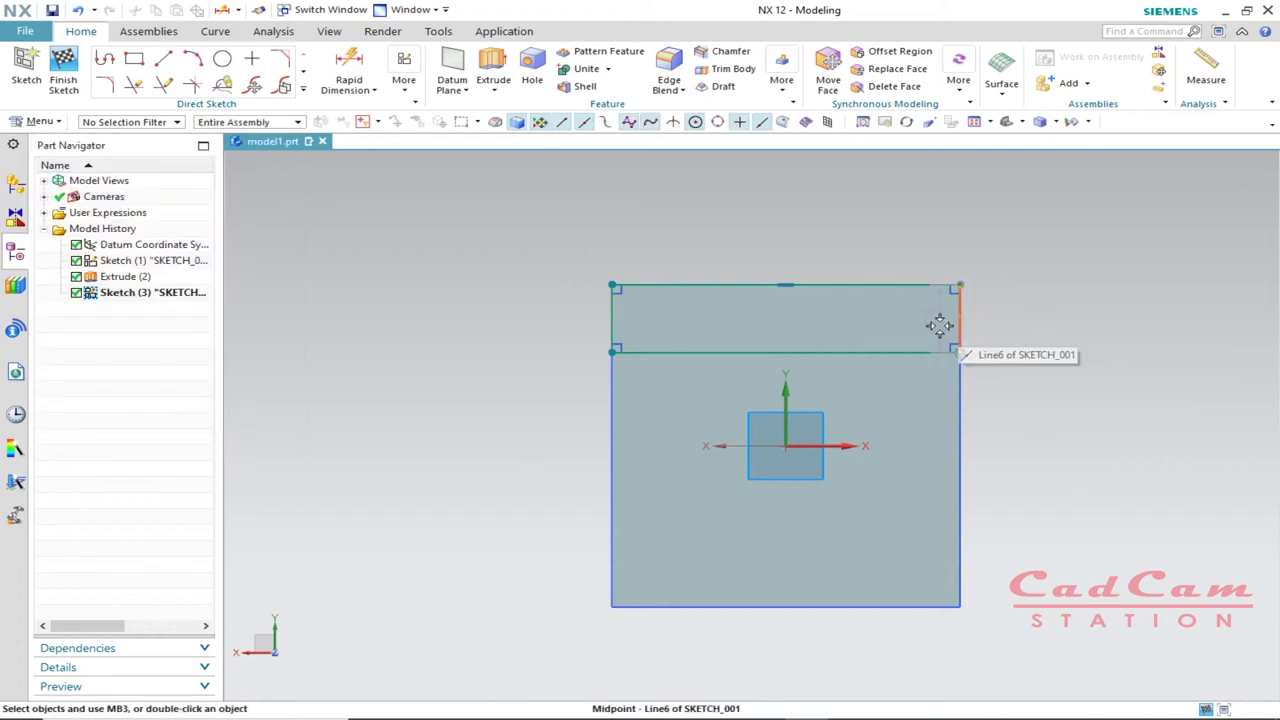
{"action": "left_click", "coordinate": [1006, 318]}
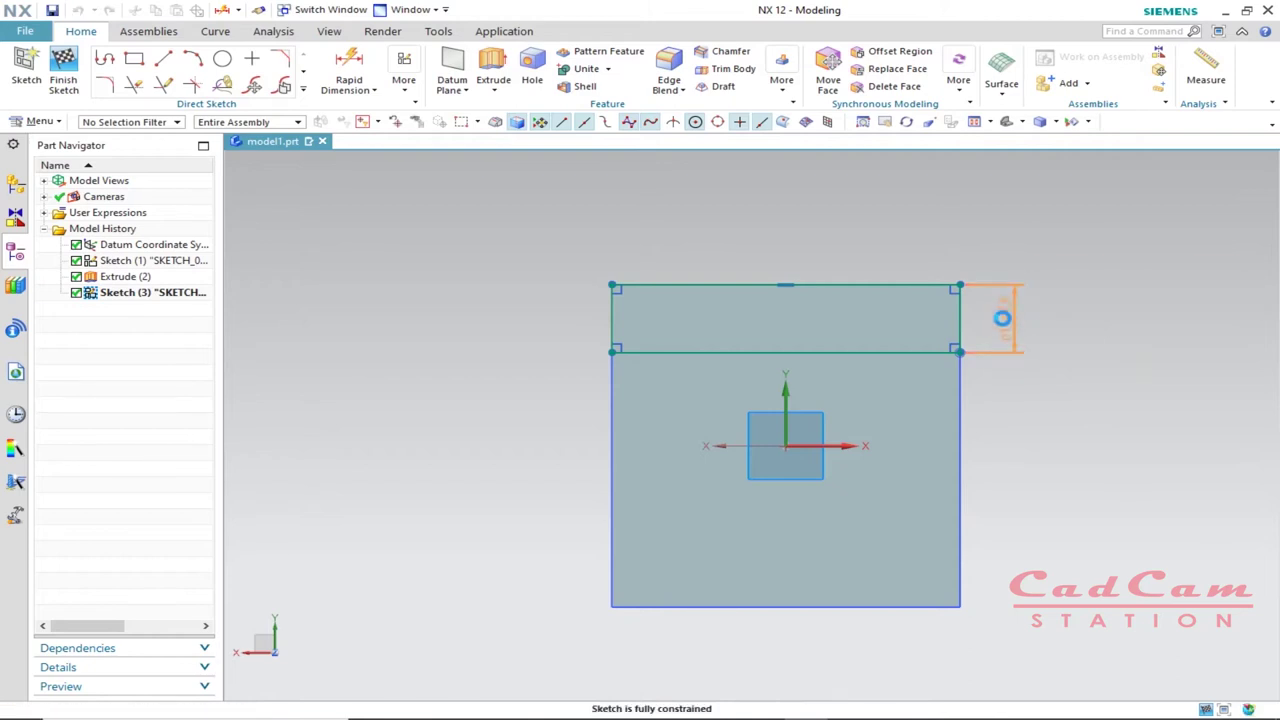
{"action": "double_click", "coordinate": [1003, 317]}
{"action": "left_click", "coordinate": [1180, 391]}
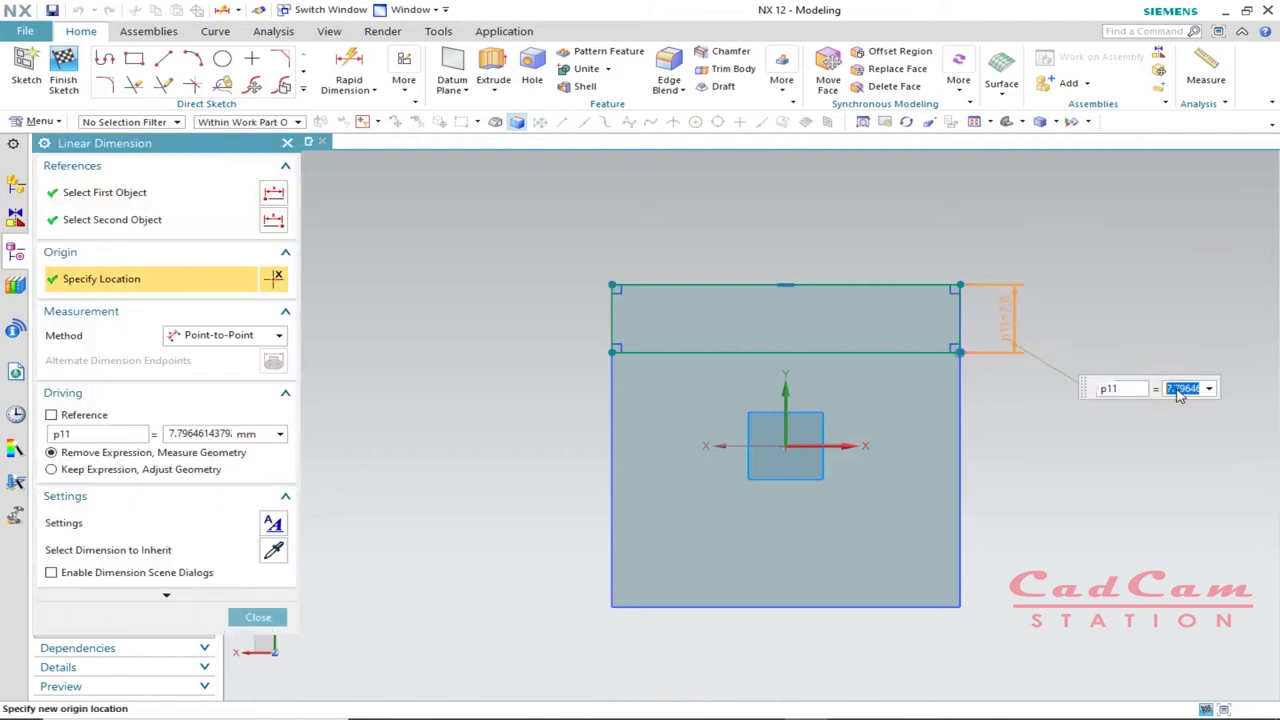
{"action": "type", "text": "8"}
{"action": "key", "text": "Return"}
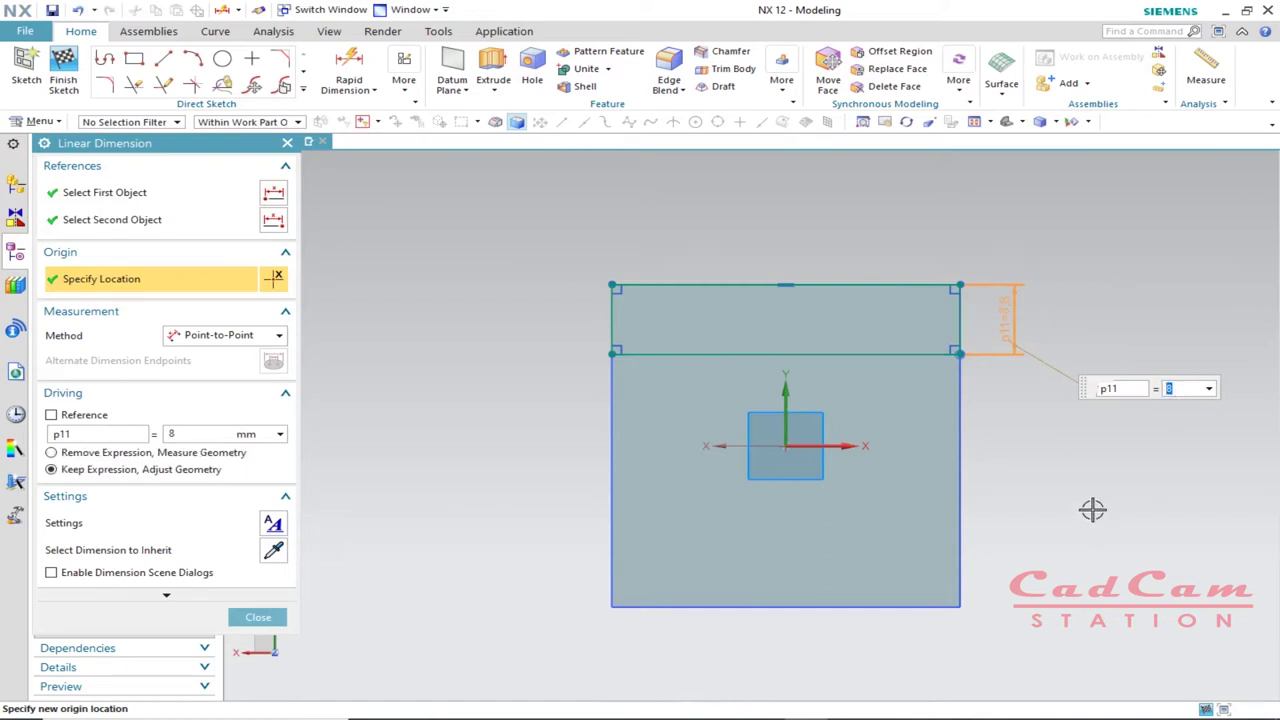
{"action": "left_click", "coordinate": [258, 617]}
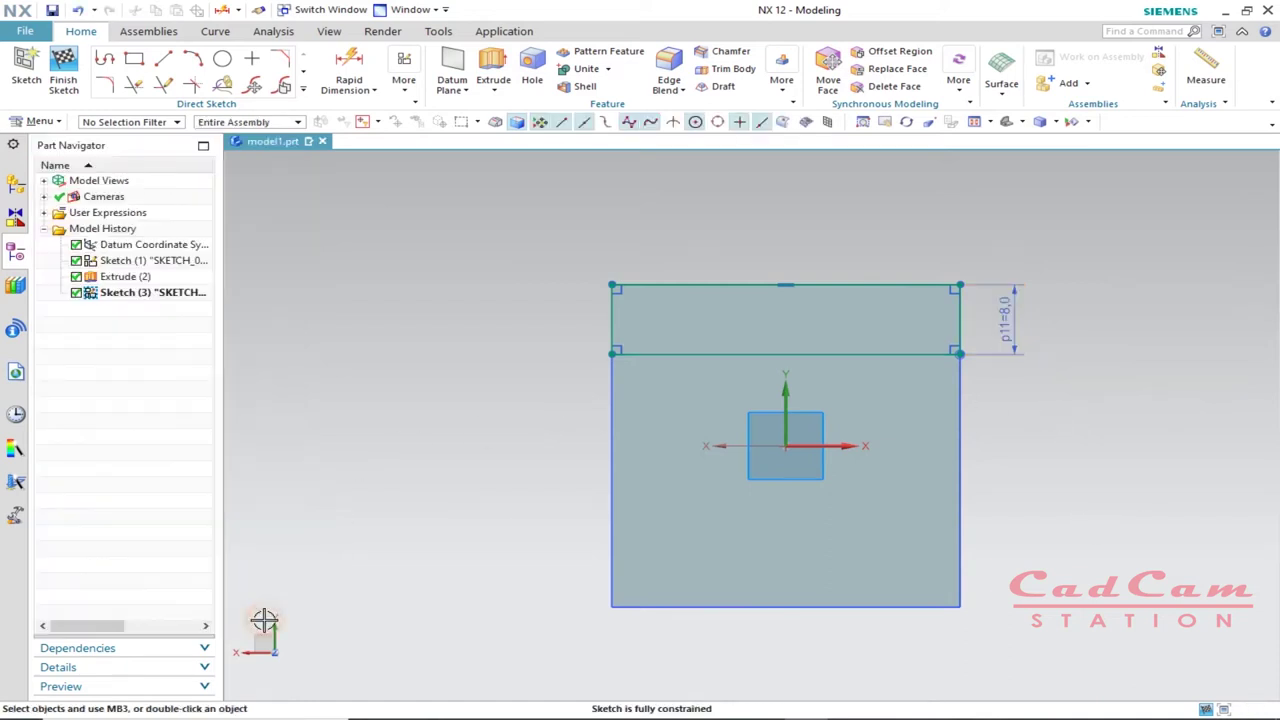
- Extrude the strip in reversed direction to 32 mm, uniting it with the base block
{"action": "mouse_move", "coordinate": [950, 368]}
{"action": "middle_mouse_down"}
{"action": "mouse_move", "coordinate": [977, 489]}
{"action": "mouse_move", "coordinate": [1040, 503]}
{"action": "mouse_move", "coordinate": [1017, 480]}
{"action": "mouse_move", "coordinate": [1040, 498]}
{"action": "mouse_move", "coordinate": [1034, 443]}
{"action": "mouse_move", "coordinate": [1034, 480]}
{"action": "middle_mouse_up"}
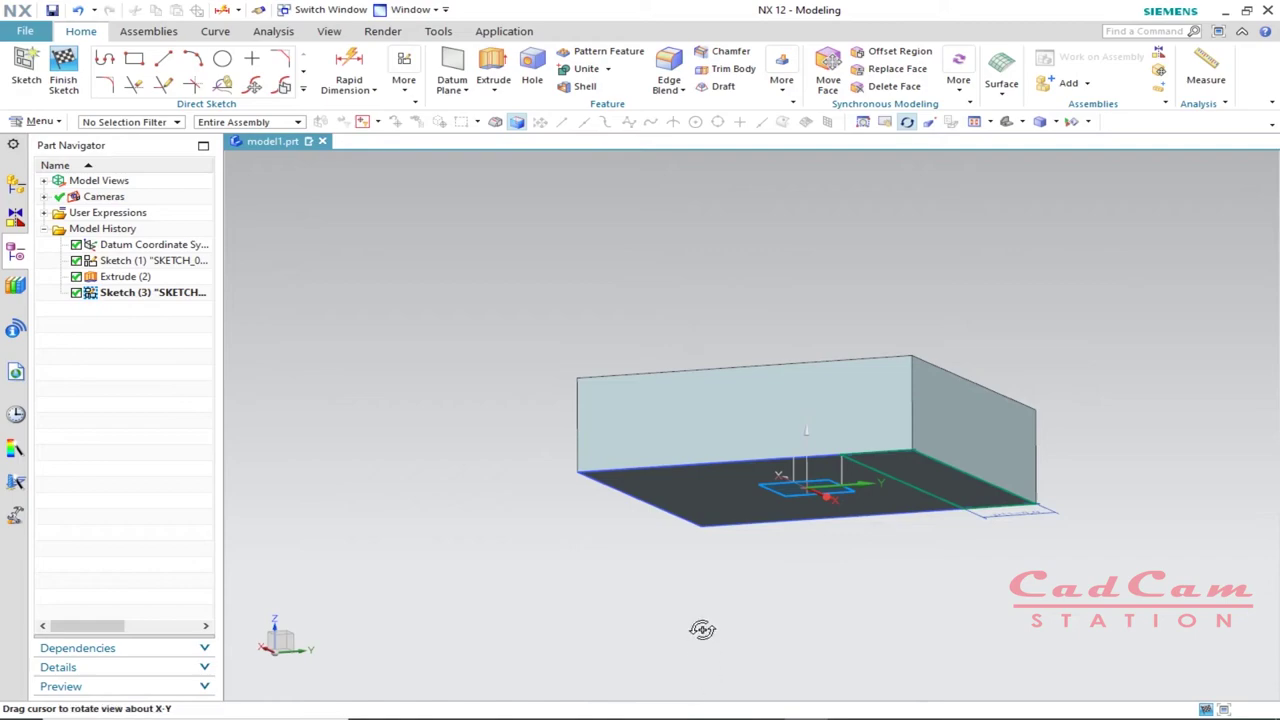
{"action": "key", "text": "alt+Tab"}
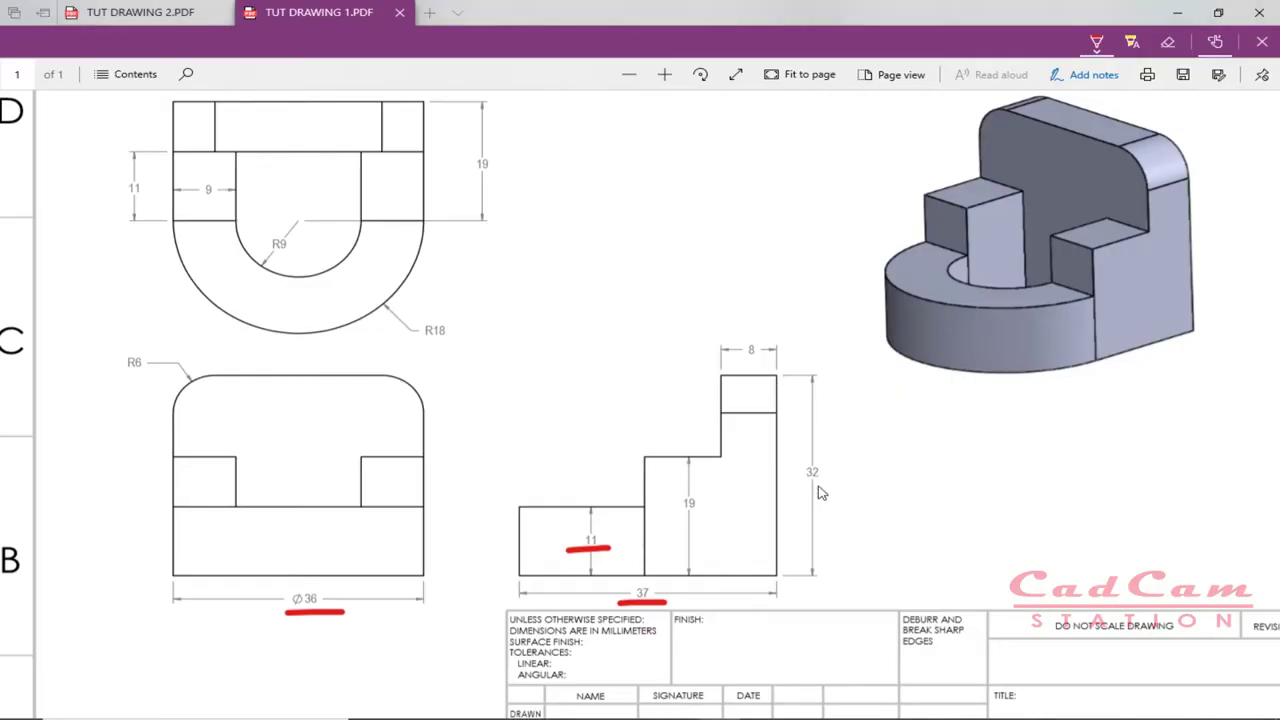
{"action": "key", "text": "alt+Tab"}
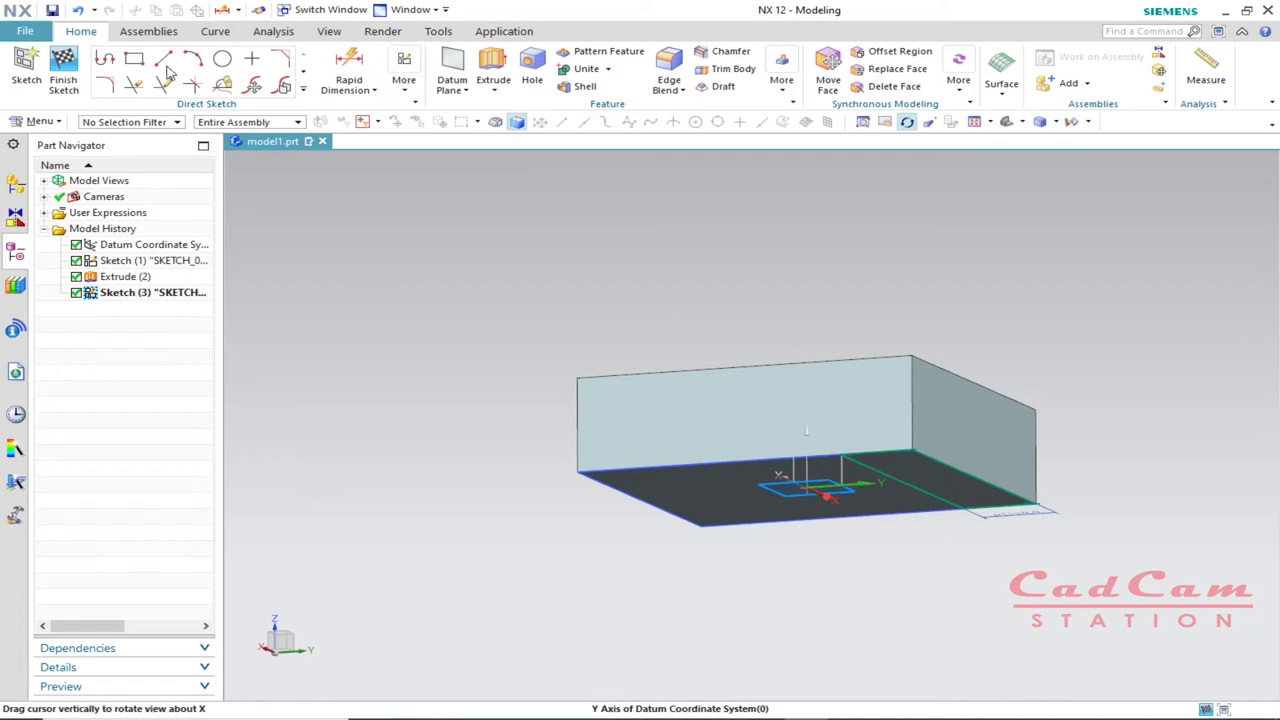
{"action": "left_click", "coordinate": [493, 76]}
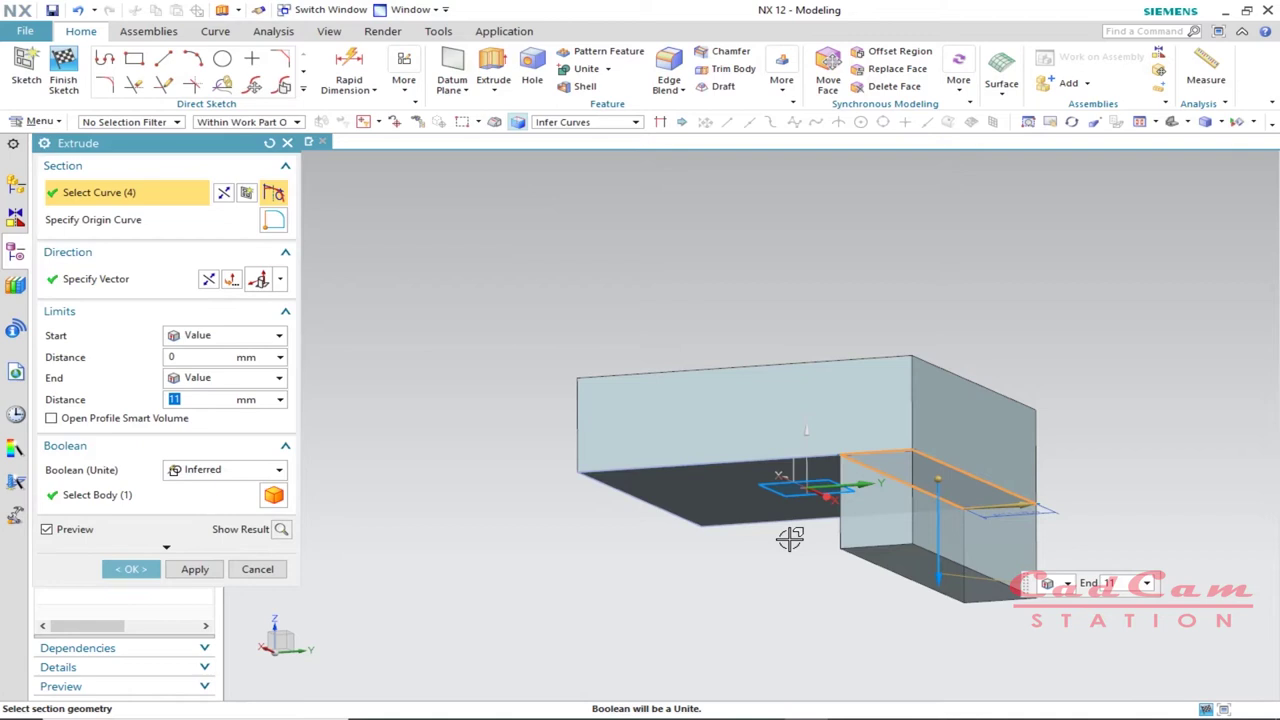
{"action": "middle_click_drag", "start_coordinate": [769, 529], "coordinate": [770, 556]}
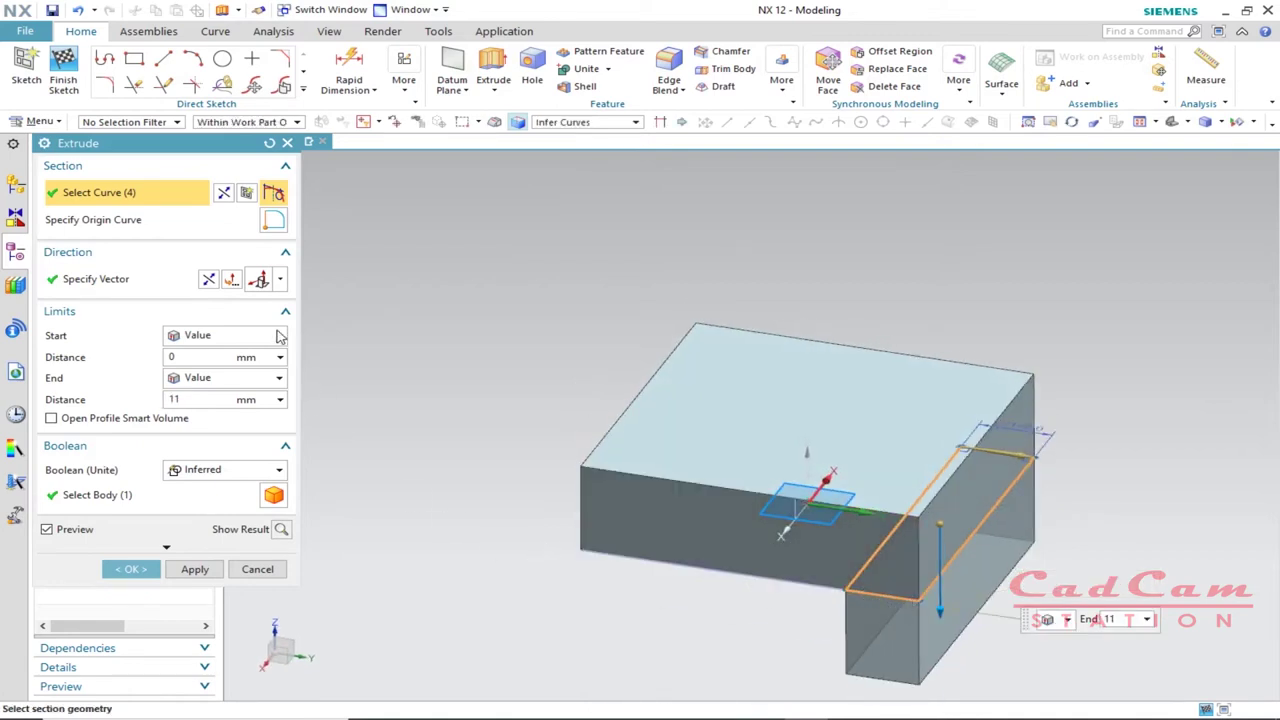
{"action": "left_click", "coordinate": [210, 282]}
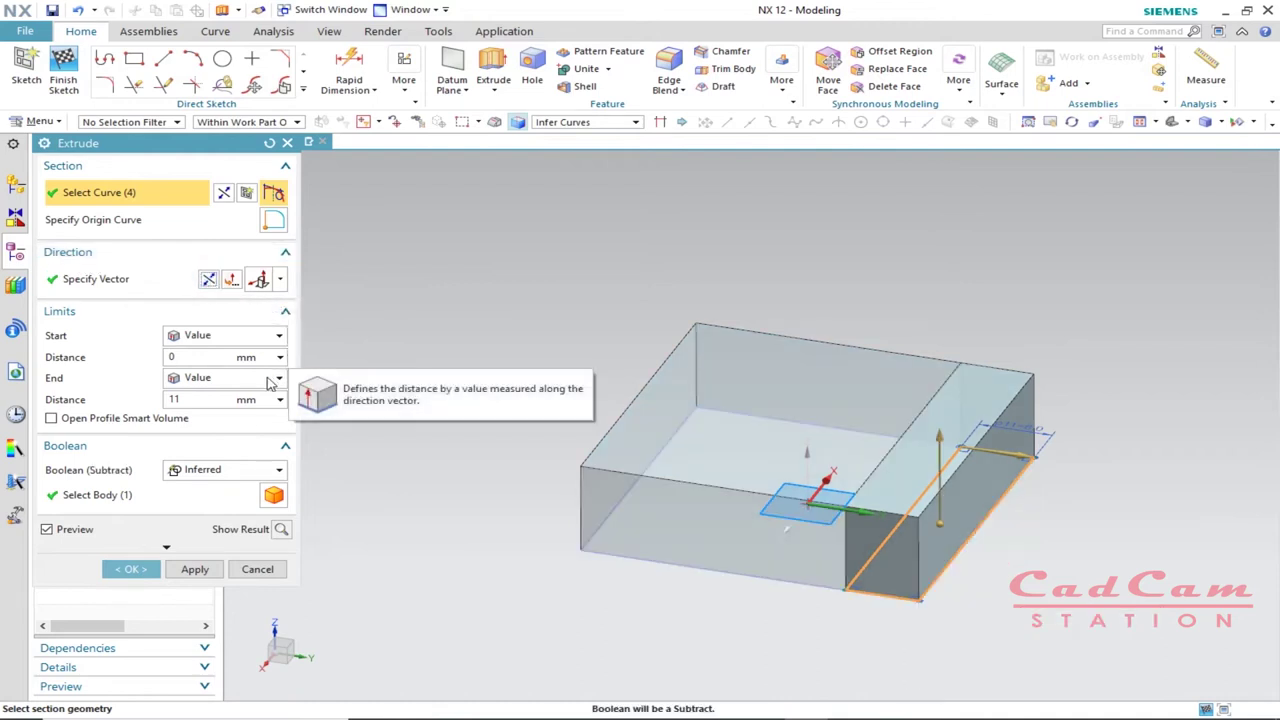
{"action": "left_click", "coordinate": [190, 399]}
{"action": "double_click", "coordinate": [188, 398]}
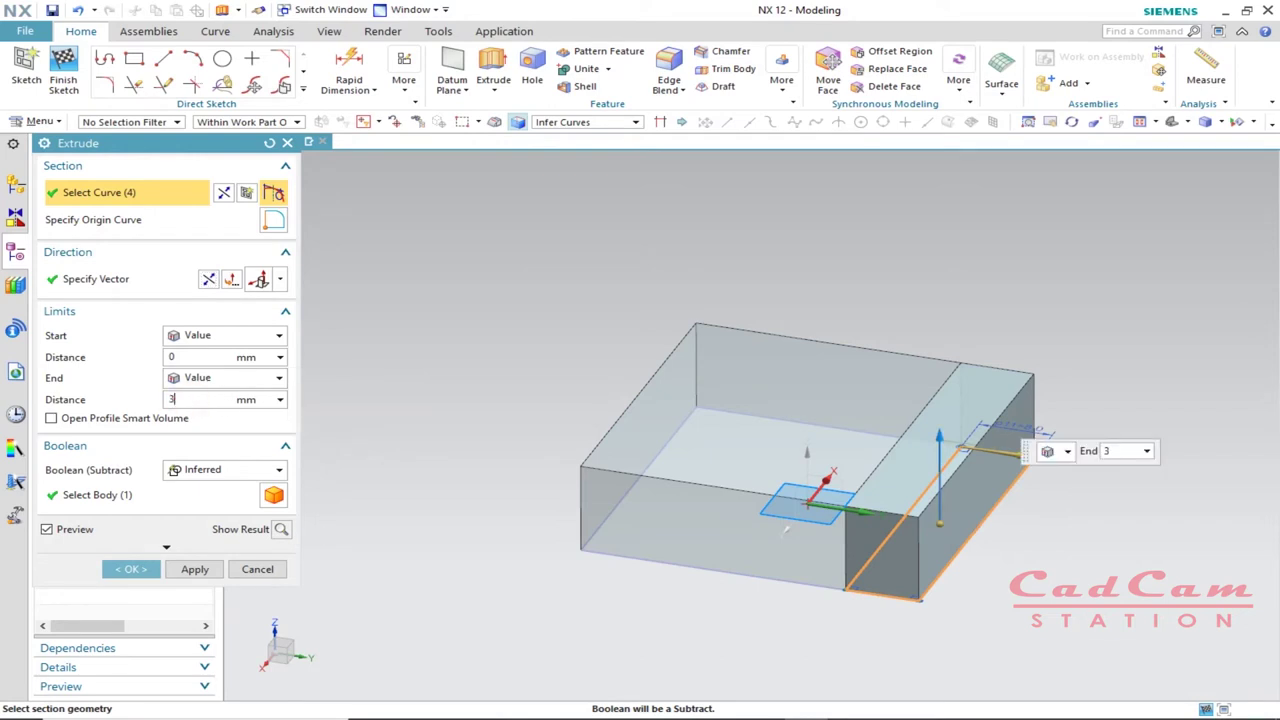
{"action": "left_click", "coordinate": [238, 471]}
{"action": "left_click", "coordinate": [195, 505]}
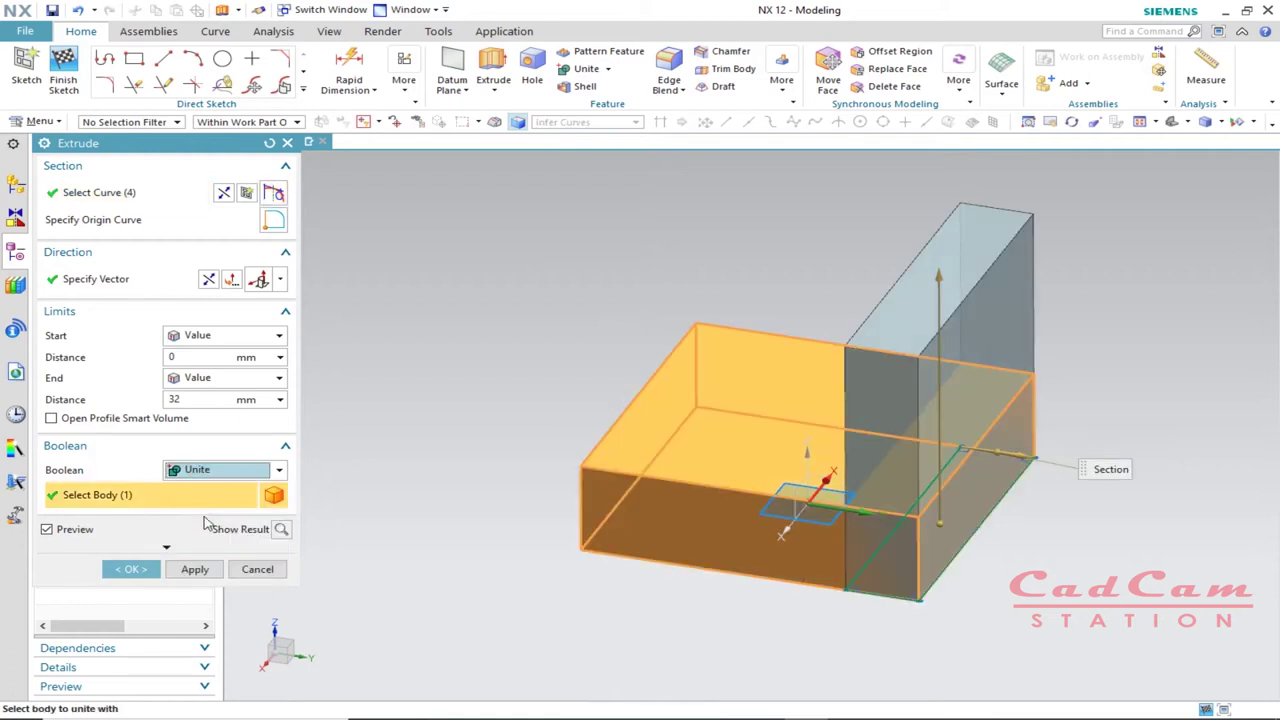
{"action": "left_click", "coordinate": [130, 569]}
{"action": "scroll", "coordinate": [803, 620], "scroll_direction": "down", "scroll_amount": 4}
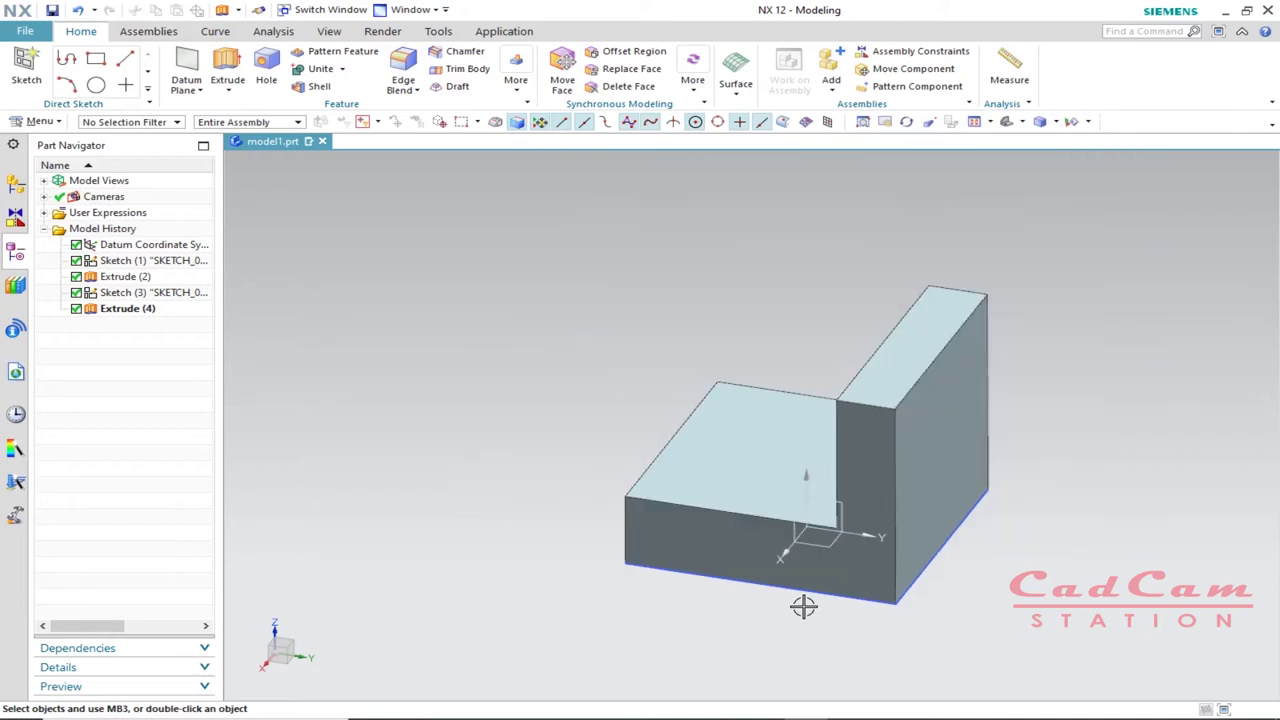
- Place a new sketch on the block's bottom face, then consult the part drawing
{"action": "middle_click_drag", "start_coordinate": [822, 567], "coordinate": [886, 520]}
{"action": "left_click", "coordinate": [28, 72]}
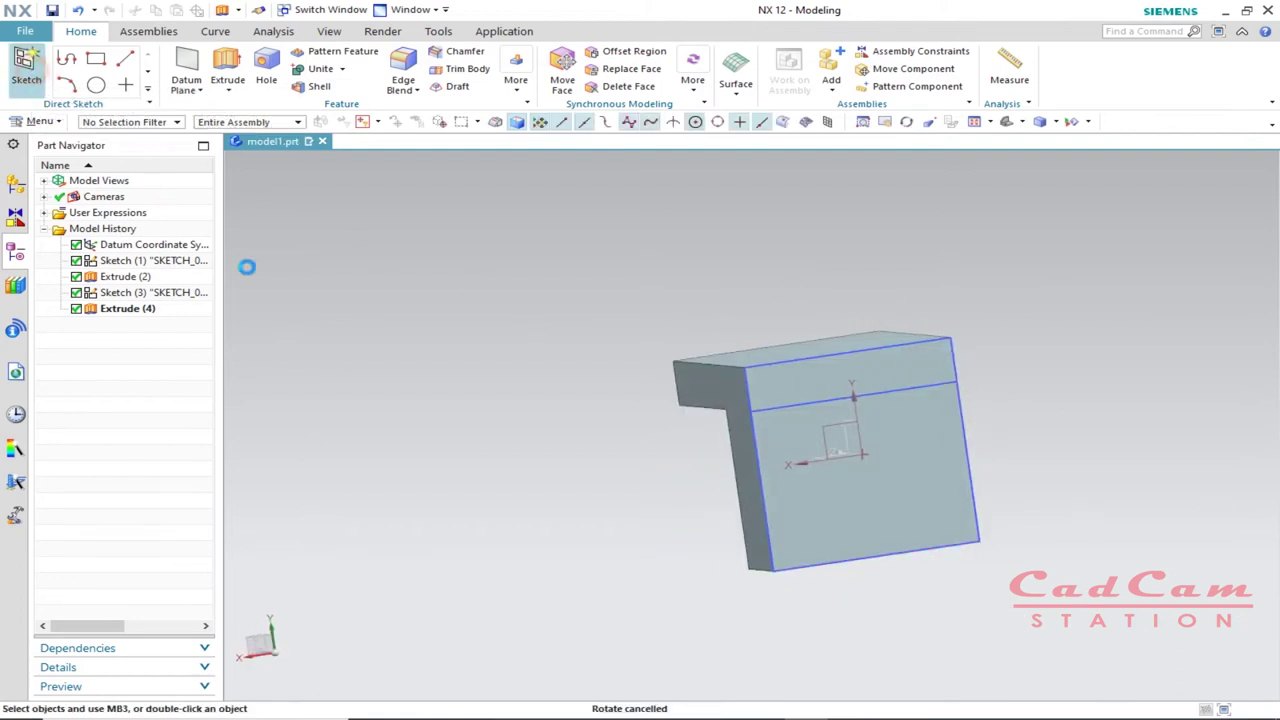
{"action": "left_click", "coordinate": [860, 510]}
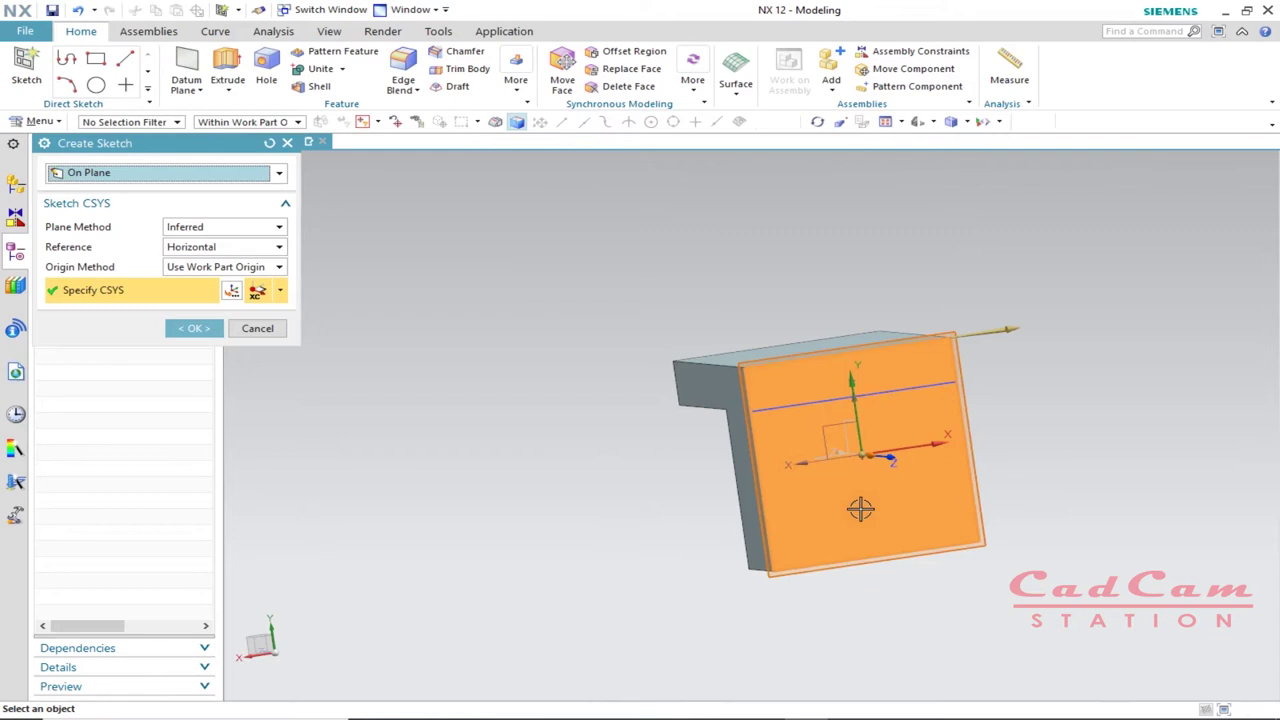
{"action": "left_click", "coordinate": [196, 329]}
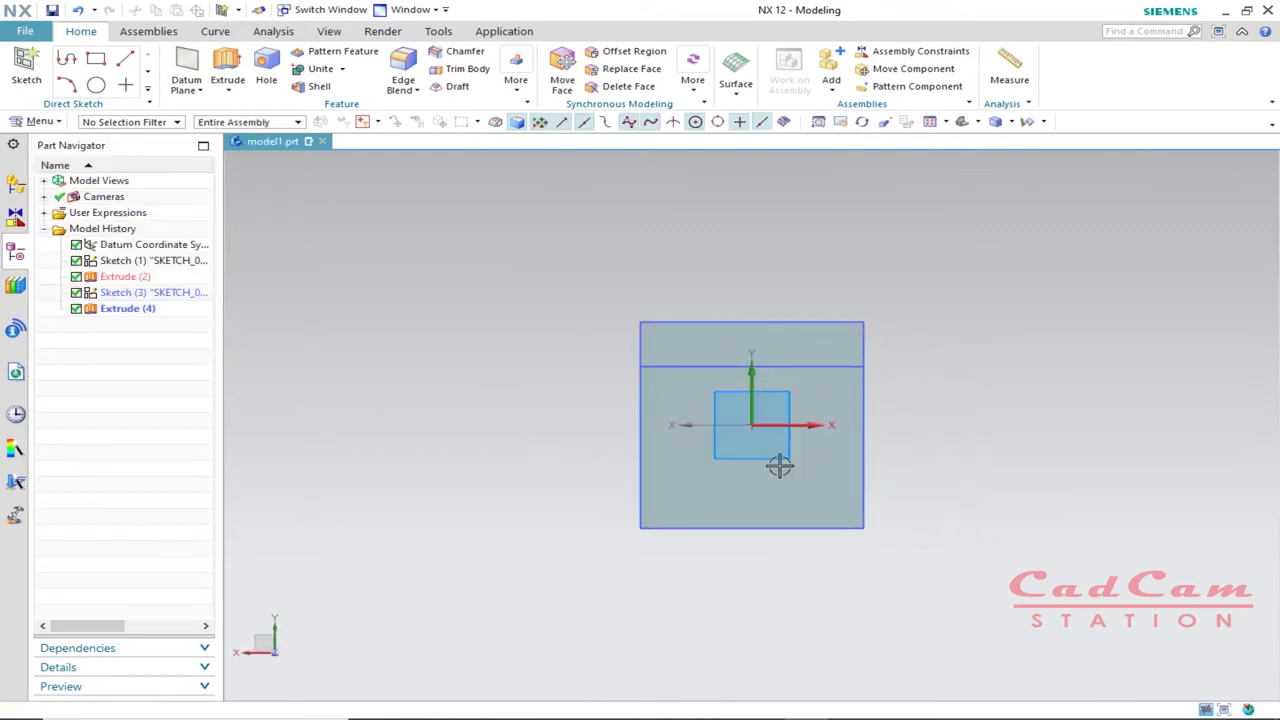
{"action": "key", "text": "alt+Tab"}
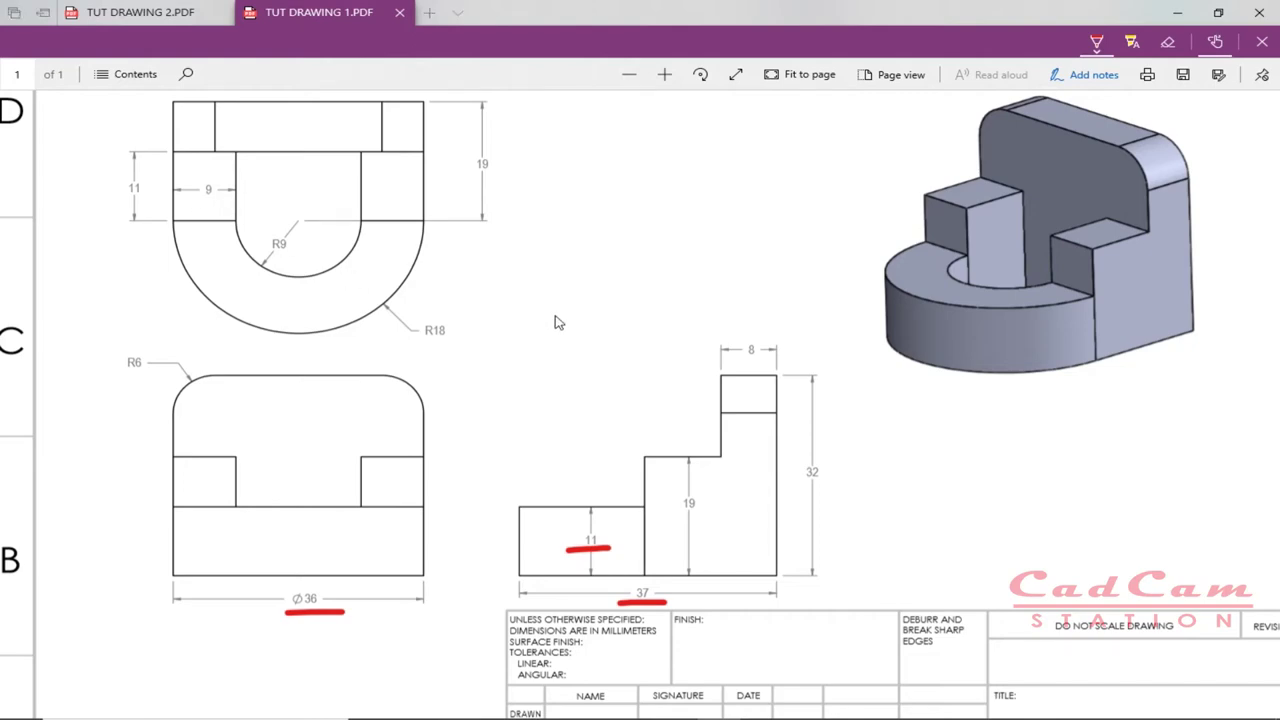
- Return from the PDF drawing to the NX model
{"action": "key", "text": "alt+Tab"}
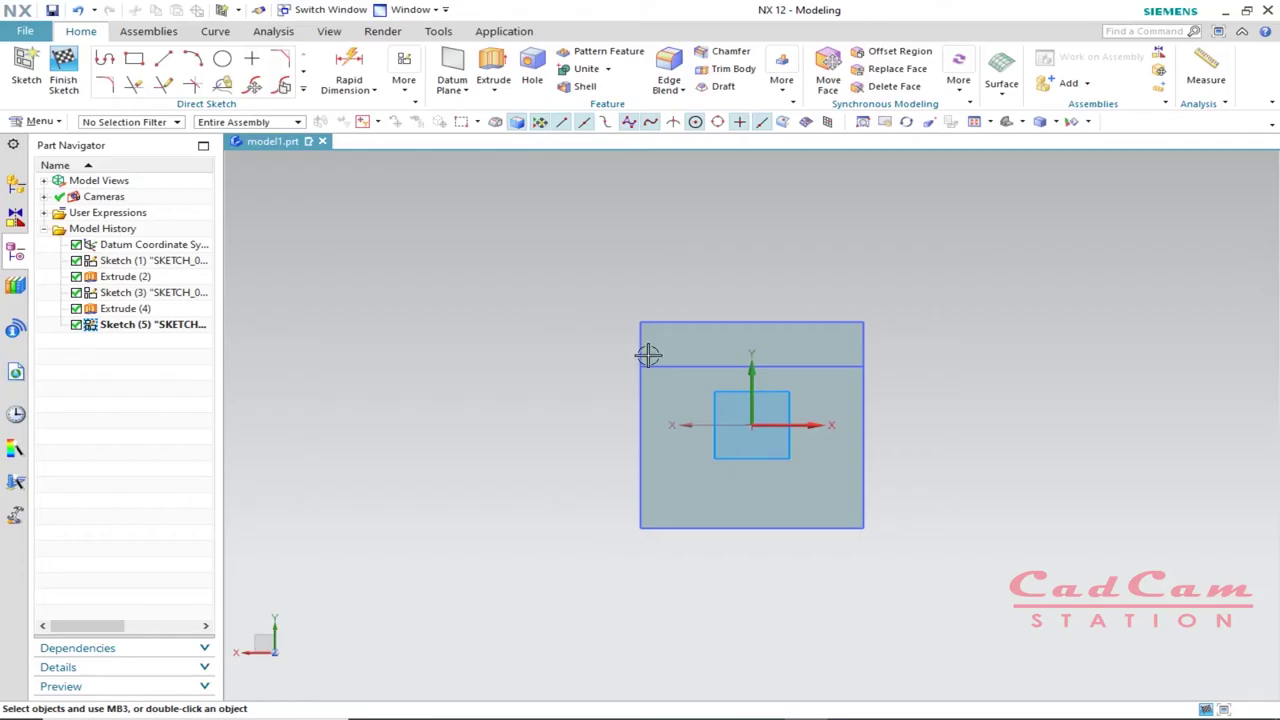
- Draw a small rectangle against the block's left edge
{"action": "left_click", "coordinate": [127, 65]}
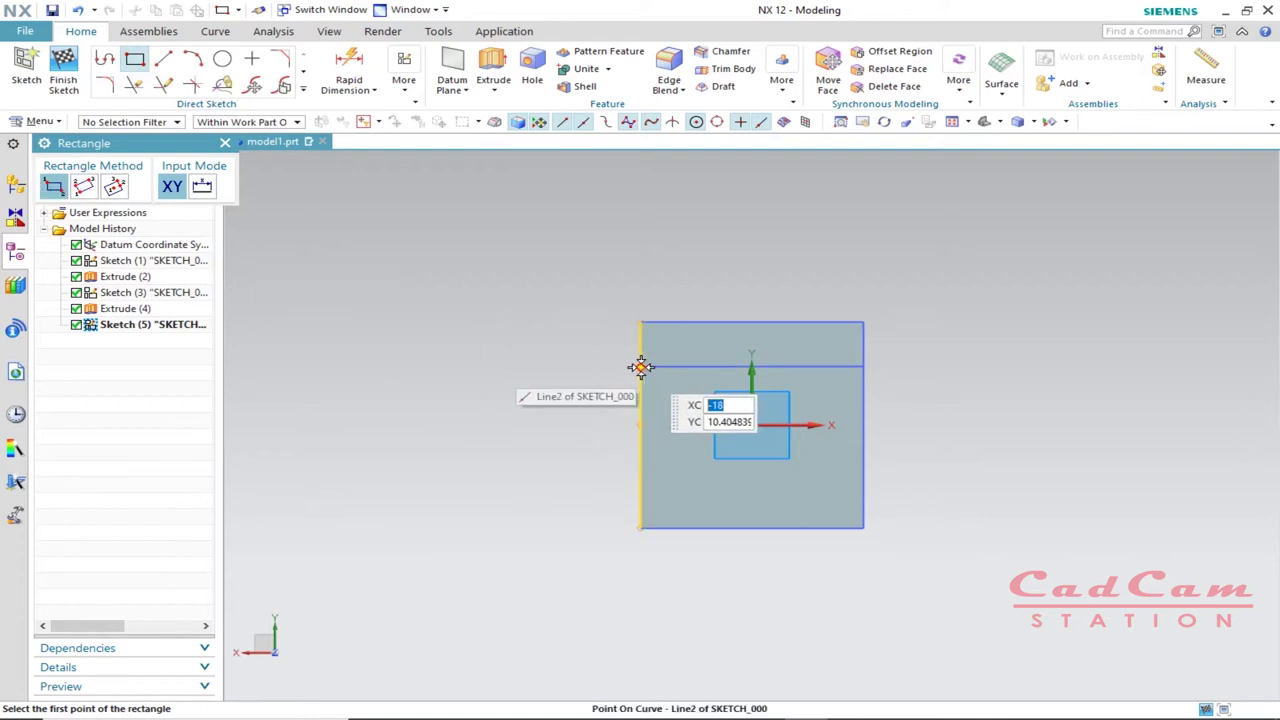
{"action": "left_click", "coordinate": [641, 367]}
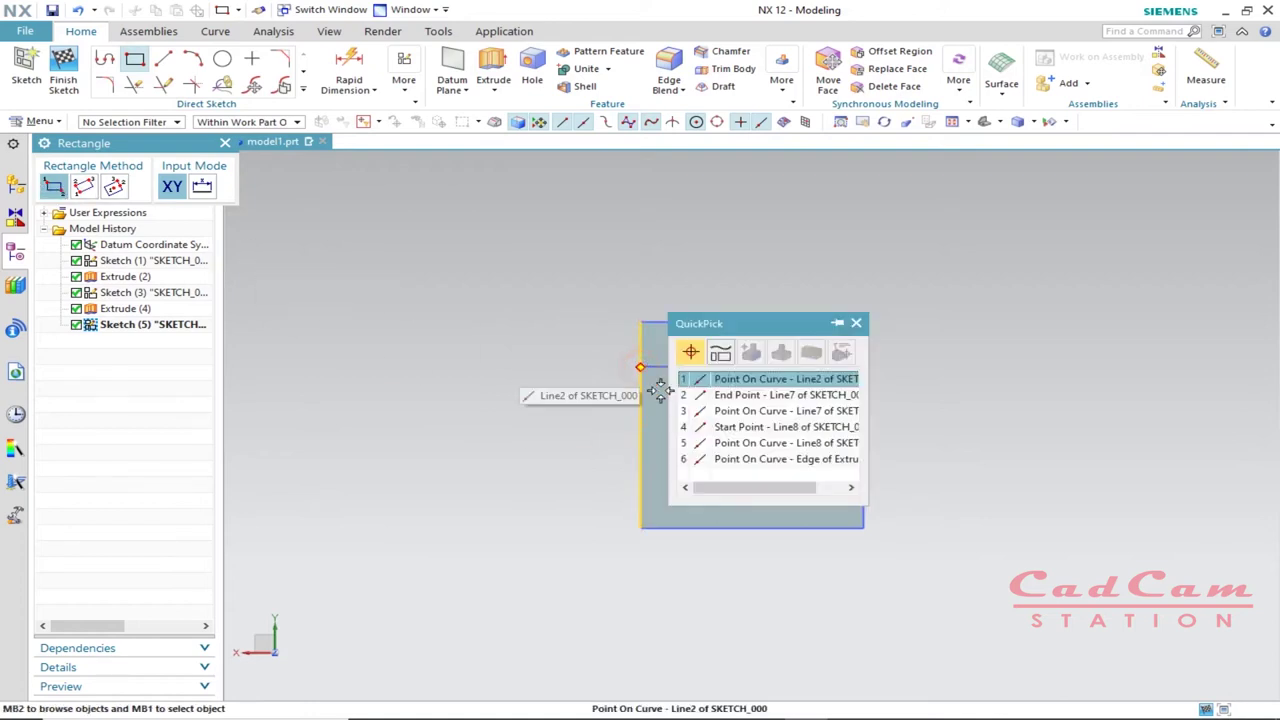
{"action": "left_click", "coordinate": [737, 382]}
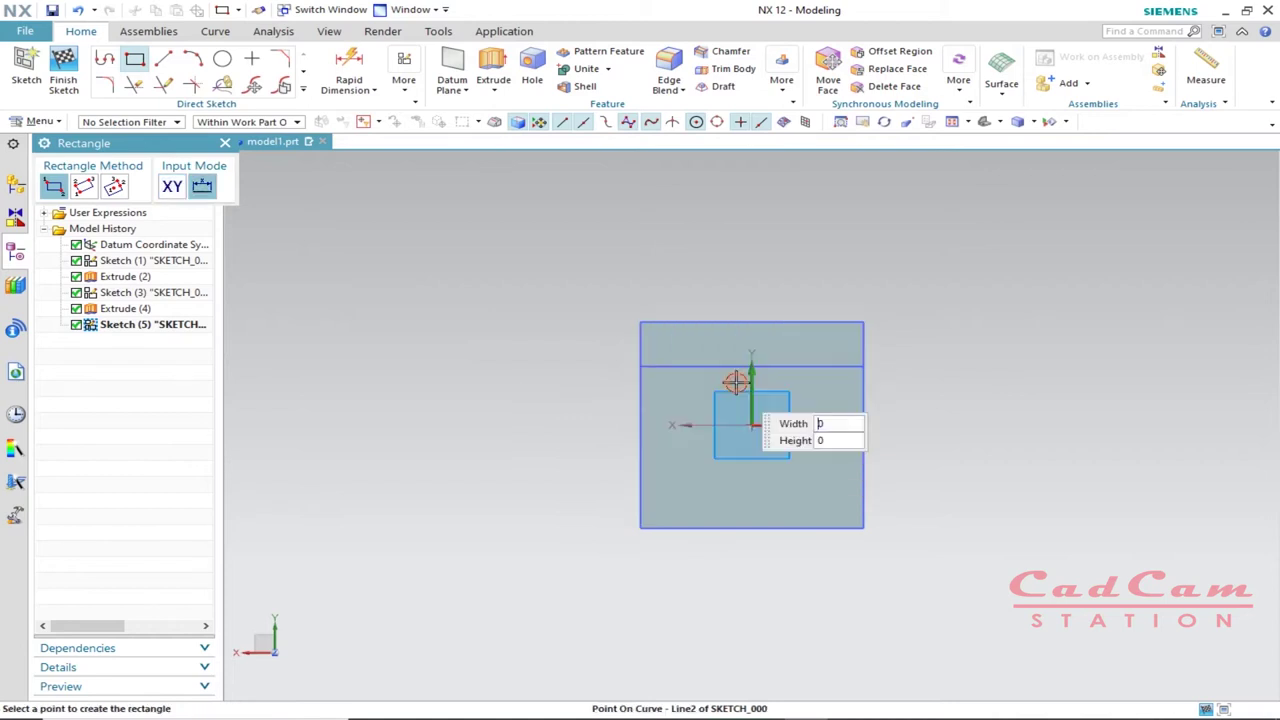
{"action": "left_click", "coordinate": [689, 412]}
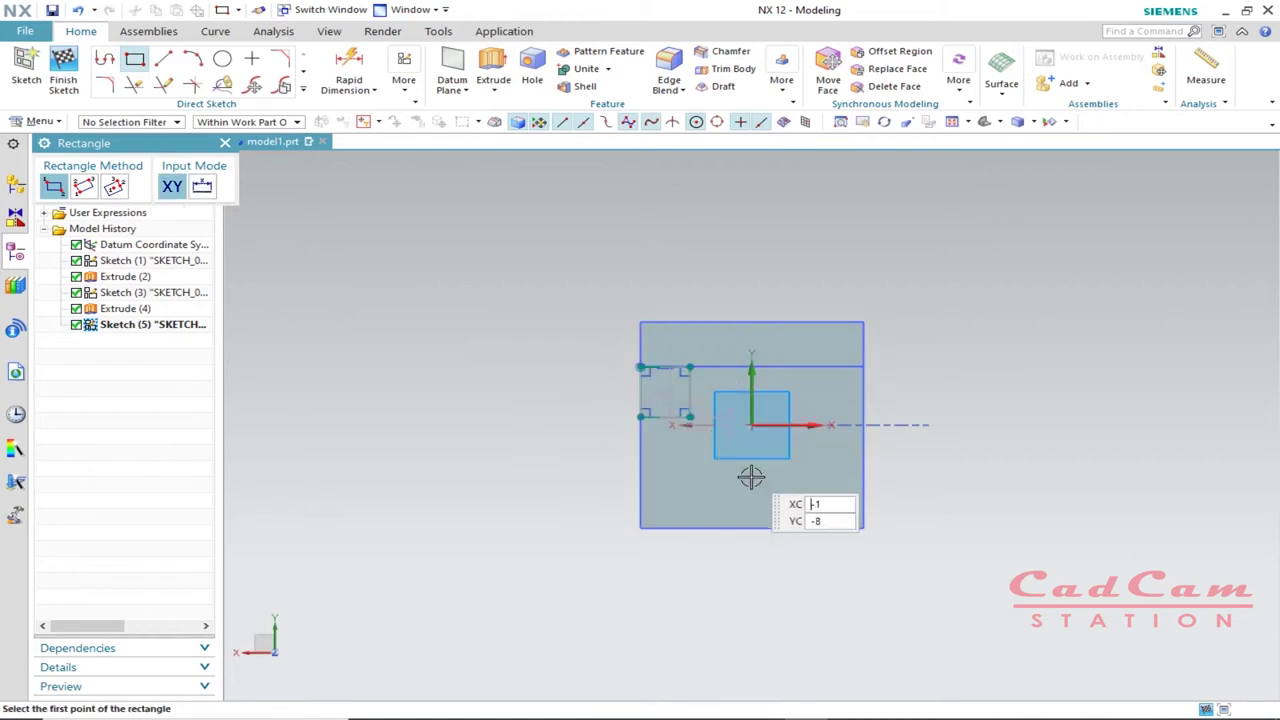
{"action": "key", "text": "Escape"}
{"action": "scroll", "coordinate": [668, 402], "scroll_direction": "up", "scroll_amount": 3}
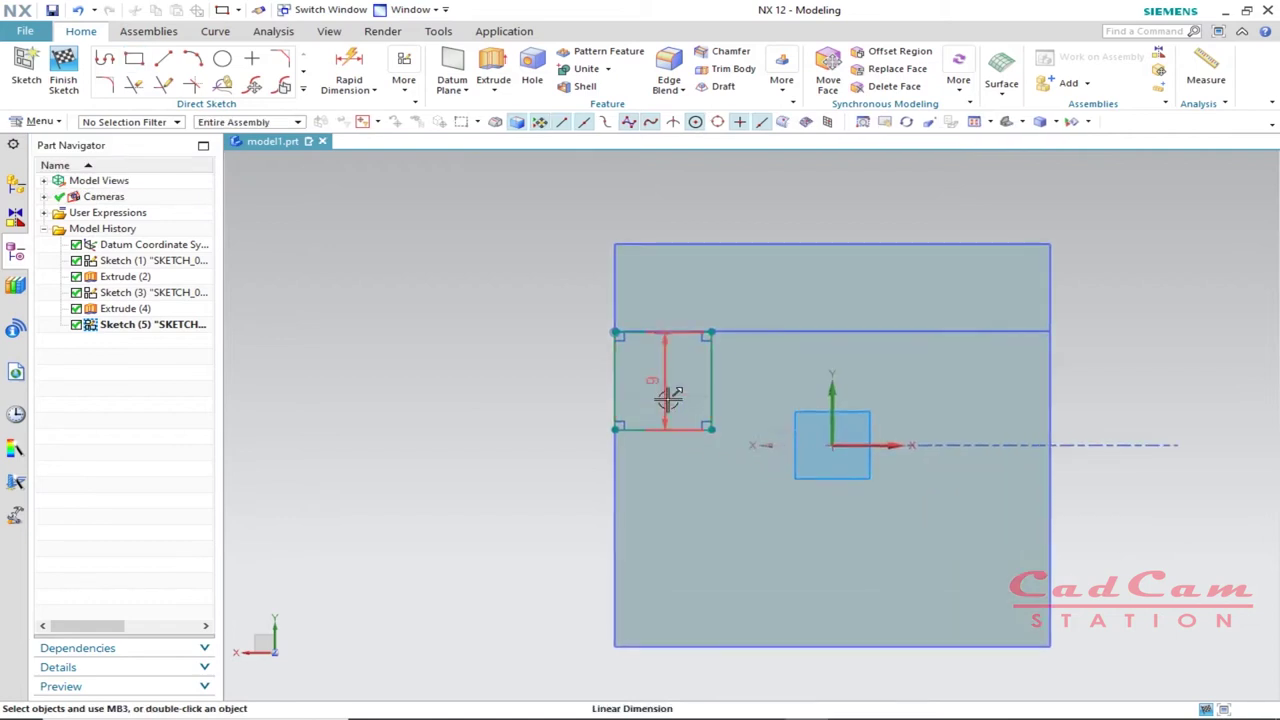
{"action": "mouse_move", "coordinate": [572, 382]}
{"action": "left_mouse_down"}
{"action": "mouse_move", "coordinate": [571, 466]}
{"action": "mouse_move", "coordinate": [663, 480]}
{"action": "mouse_move", "coordinate": [664, 404]}
{"action": "left_mouse_up"}
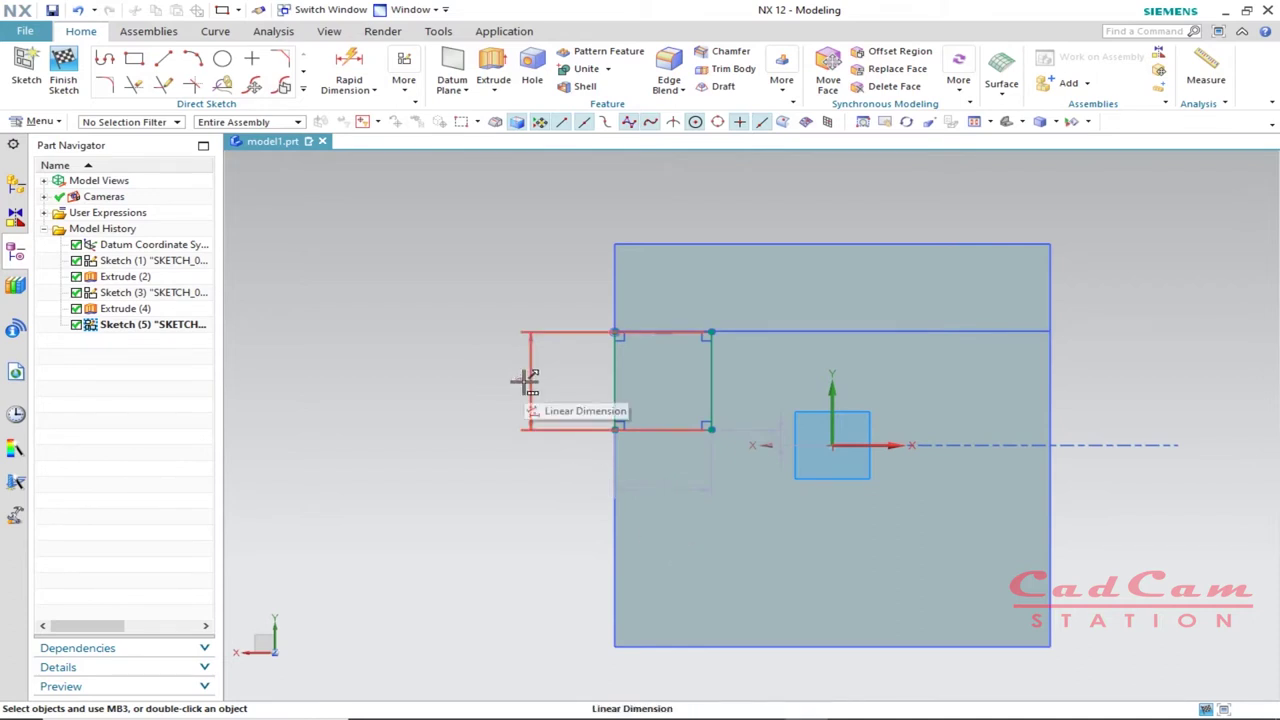
{"action": "key", "text": "alt+Tab"}
{"action": "key", "text": "alt+Tab"}
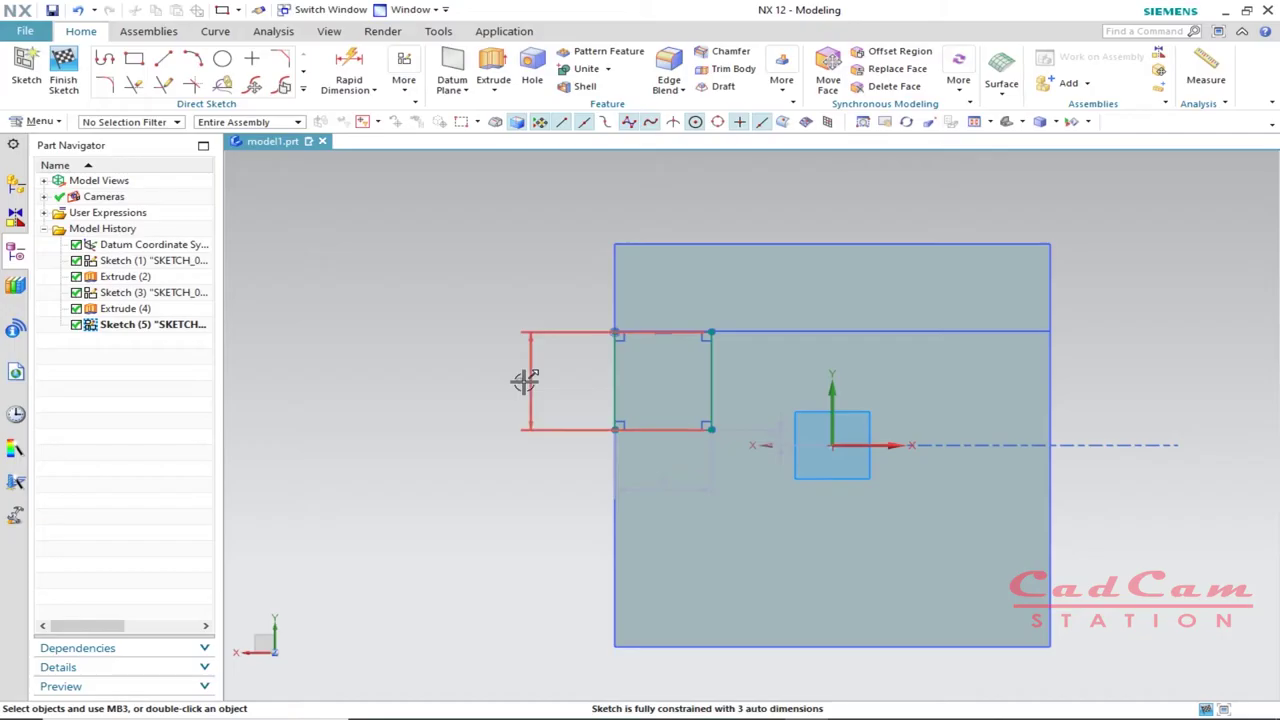
- Set the rectangle's height p14 to 11 and width p15 to 9
{"action": "double_click", "coordinate": [527, 388]}
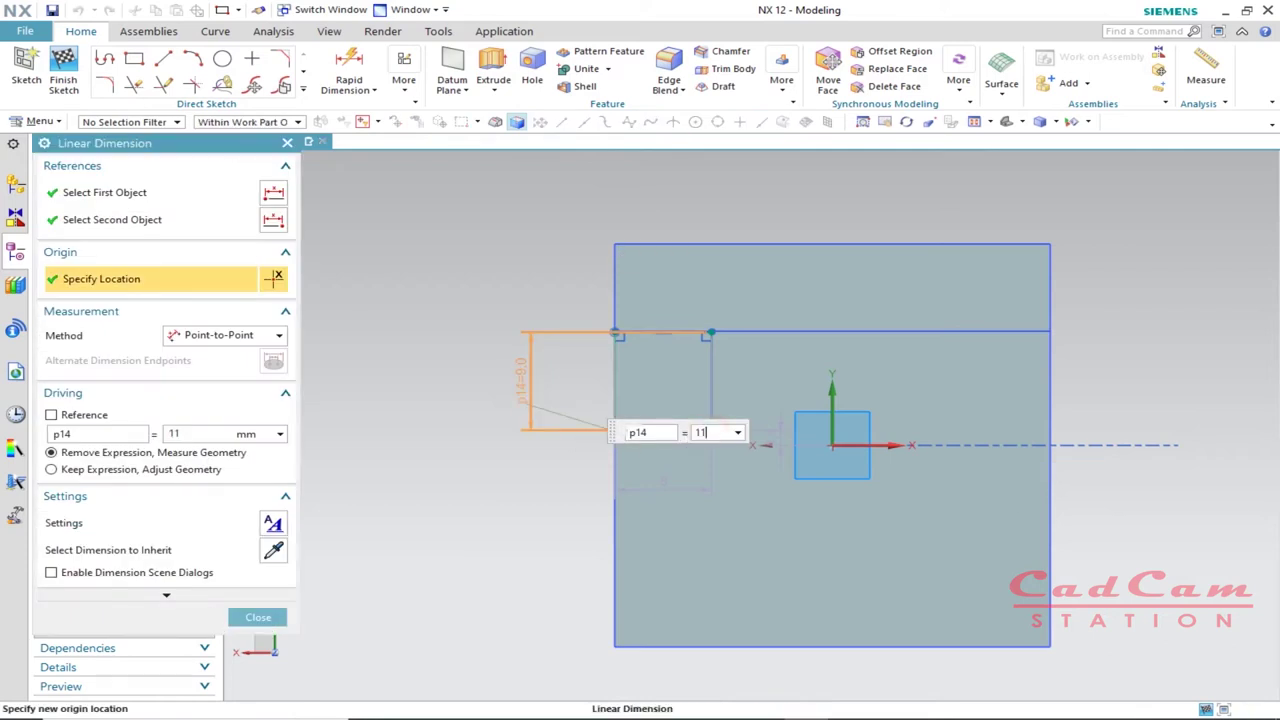
{"action": "type", "text": "11"}
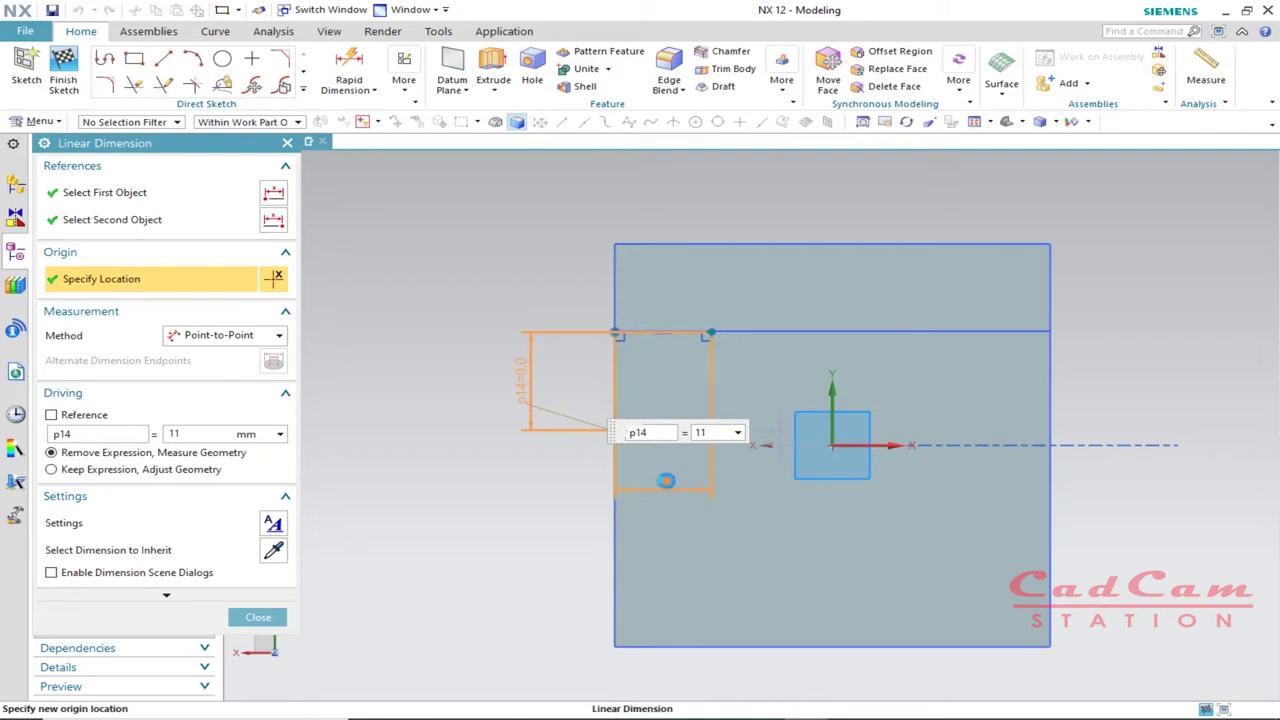
{"action": "middle_click", "coordinate": [666, 481]}
{"action": "double_click", "coordinate": [666, 481]}
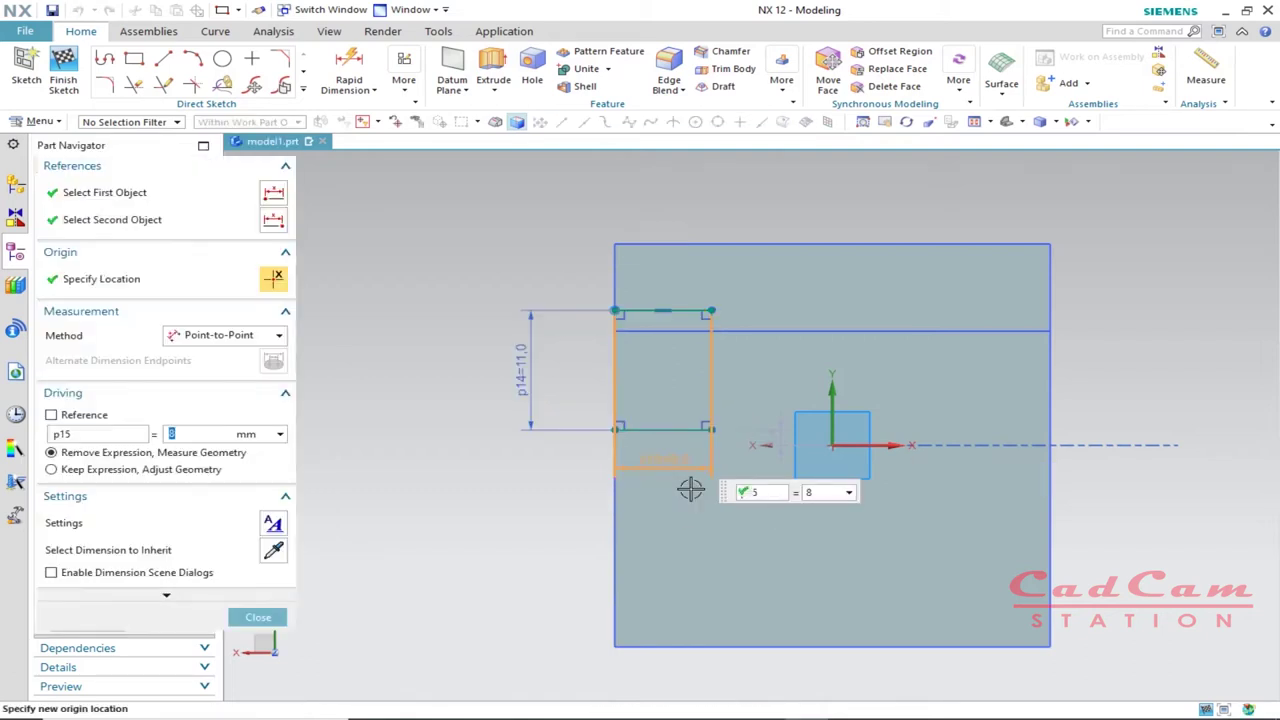
{"action": "double_click", "coordinate": [822, 493]}
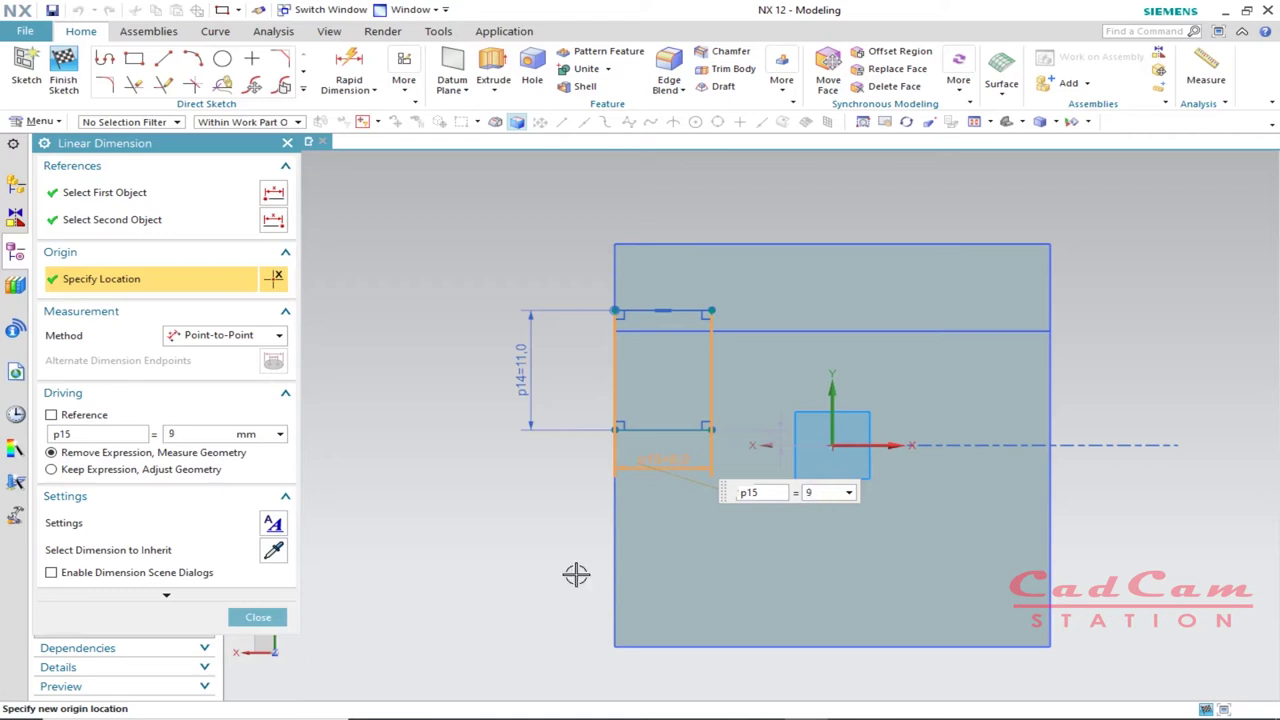
{"action": "left_click", "coordinate": [258, 617]}
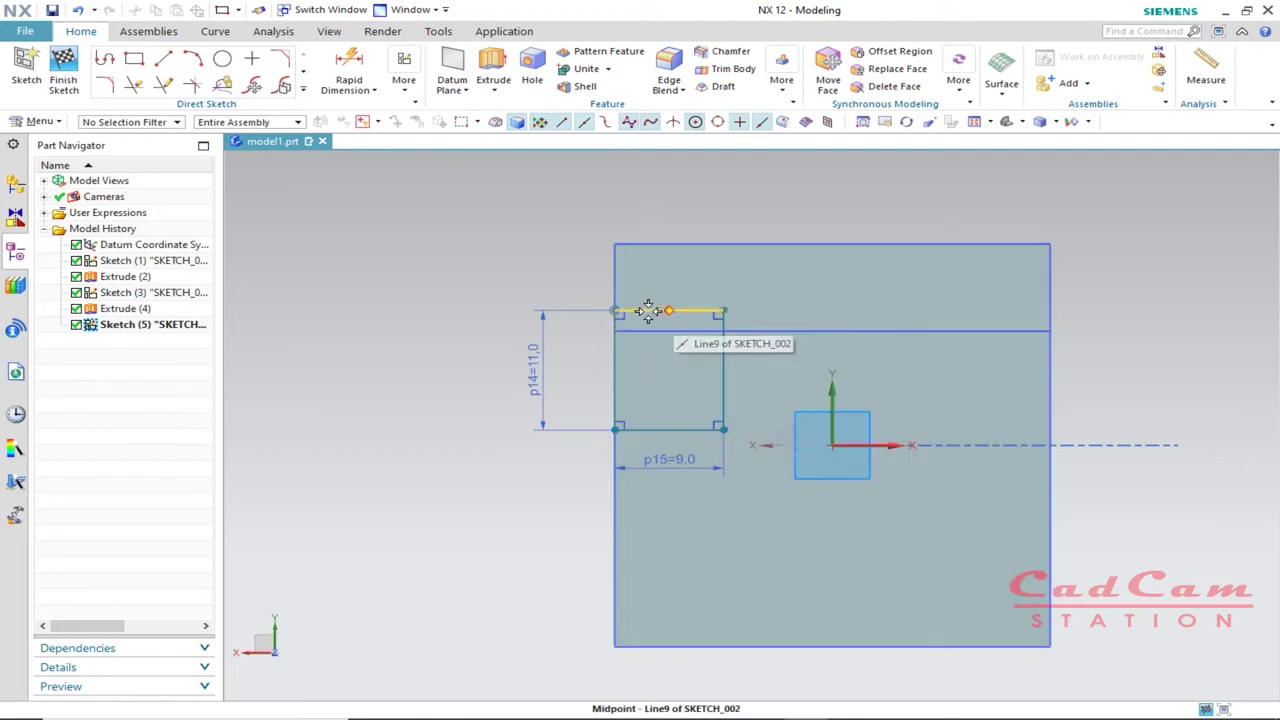
- Snap the rectangle's top corner onto the block's top edge, fully constraining the sketch
{"action": "mouse_move", "coordinate": [619, 310]}
{"action": "left_mouse_down"}
{"action": "mouse_move", "coordinate": [614, 349]}
{"action": "mouse_move", "coordinate": [614, 332]}
{"action": "left_mouse_up"}
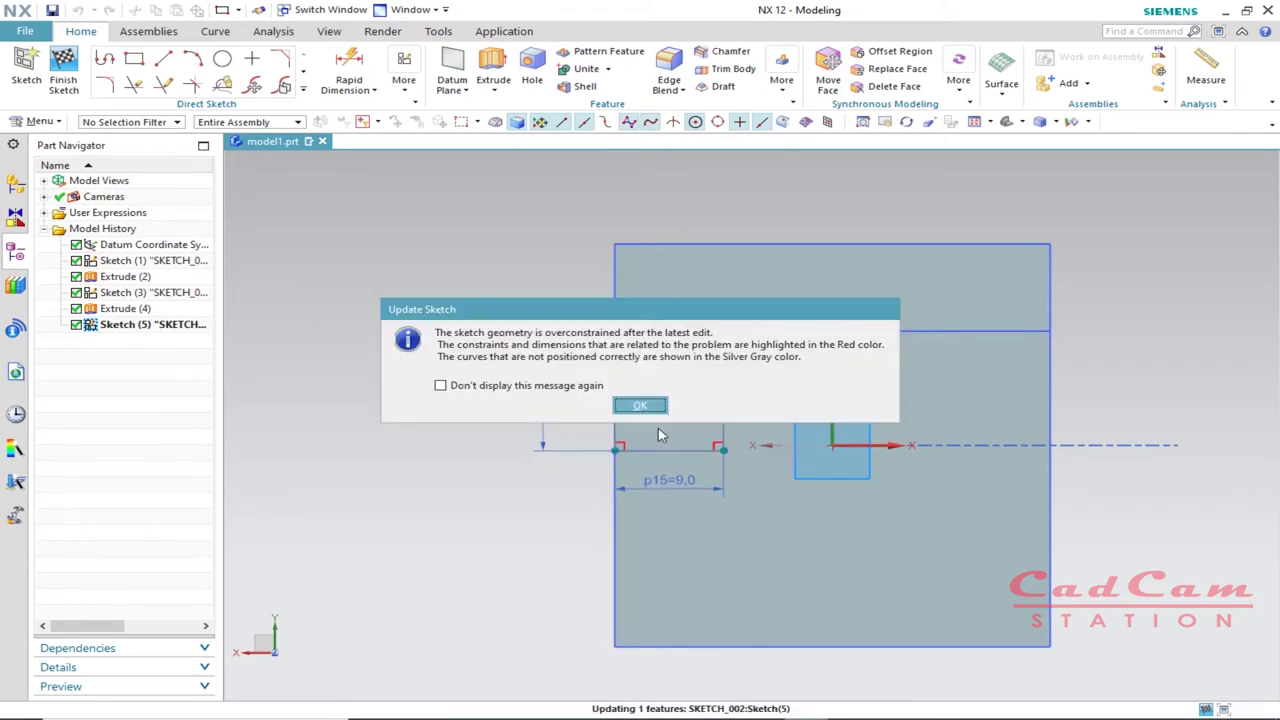
{"action": "left_click", "coordinate": [640, 405]}
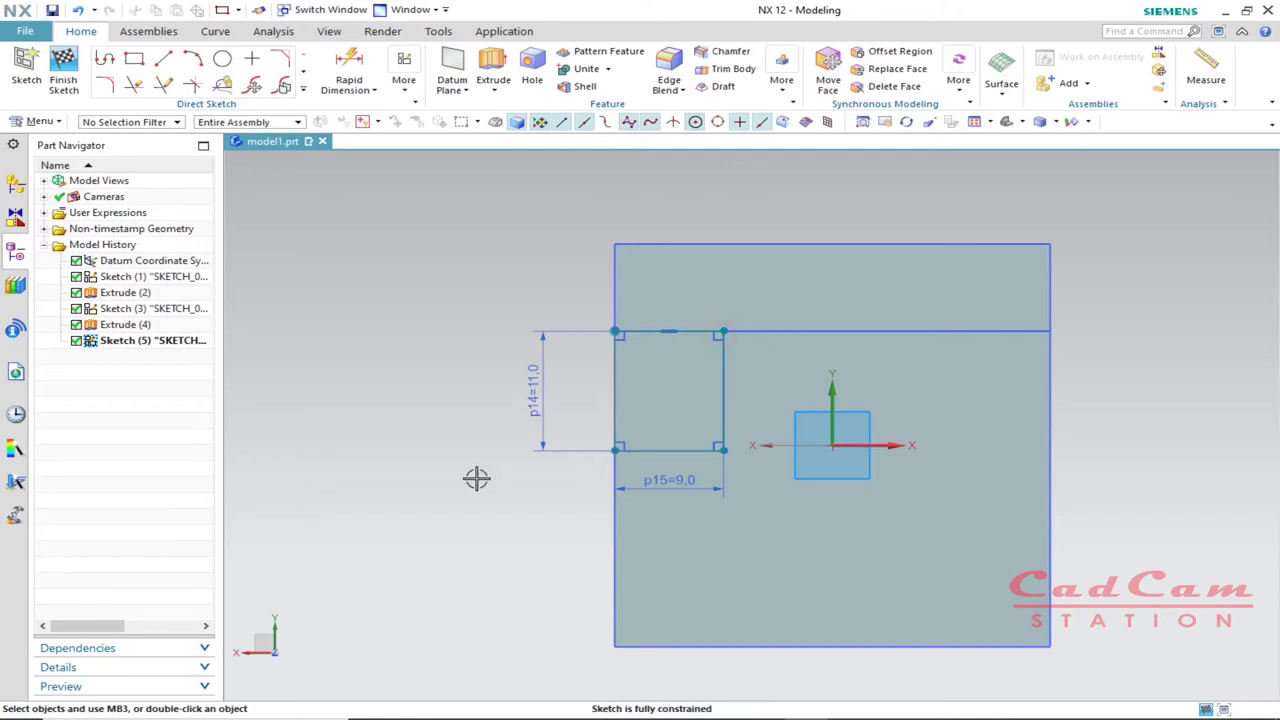
{"action": "left_click", "coordinate": [164, 62]}
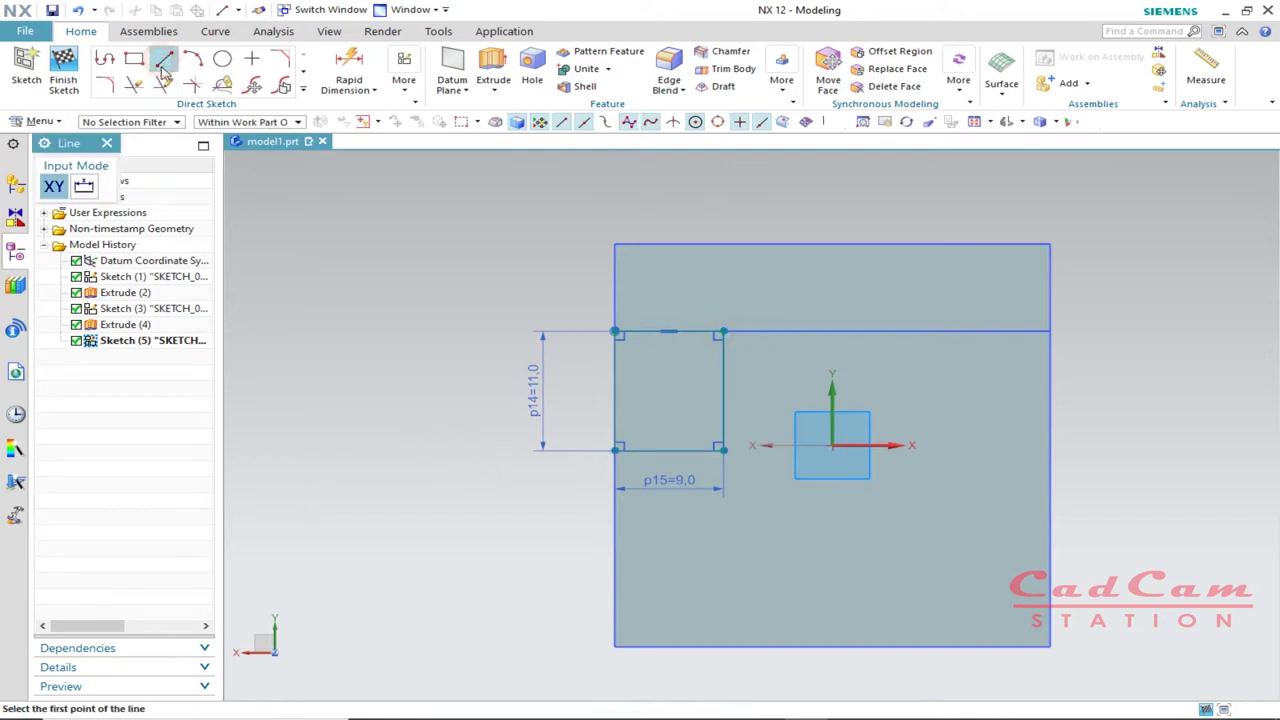
{"action": "left_click", "coordinate": [164, 62]}
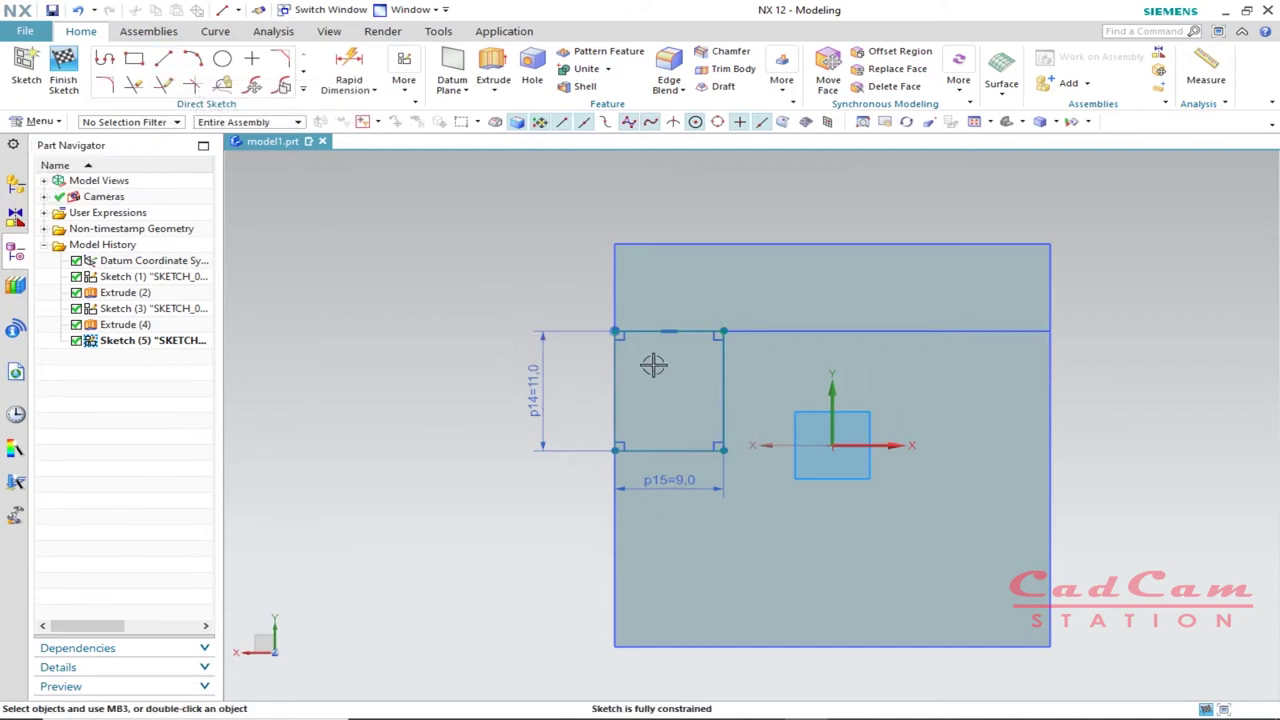
{"action": "key", "text": "alt+Tab"}
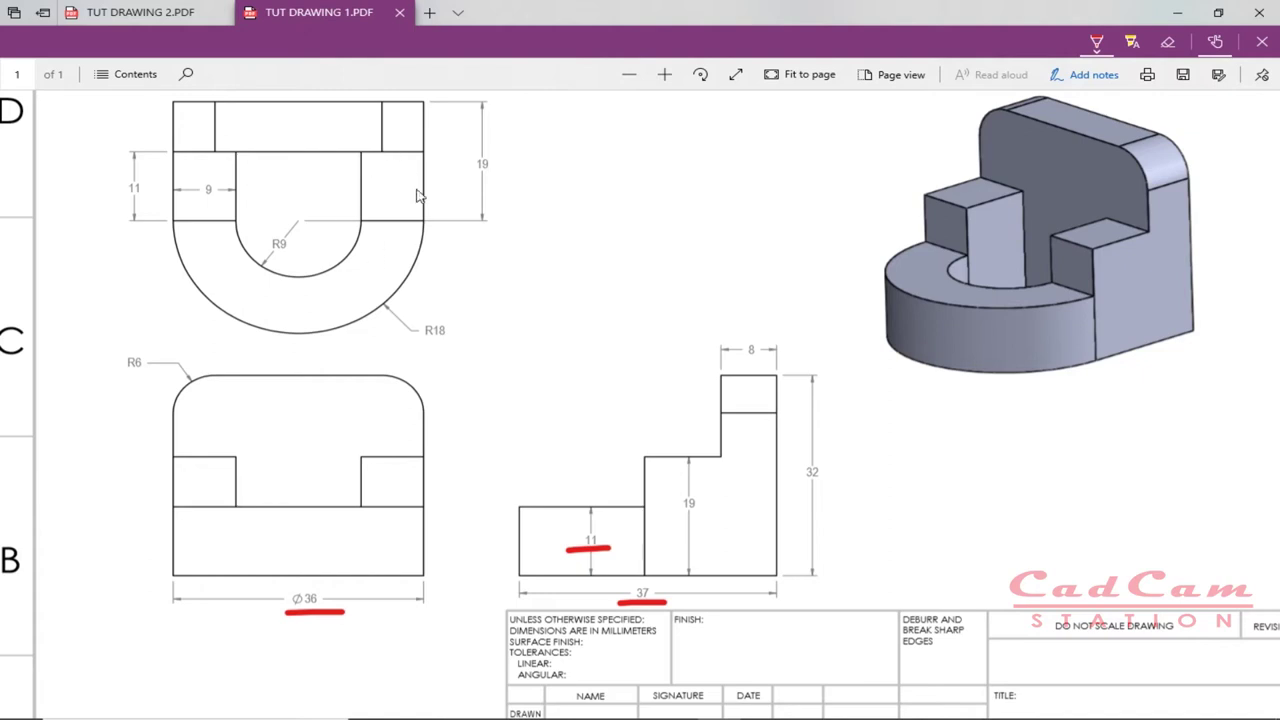
{"action": "key", "text": "alt+Tab"}
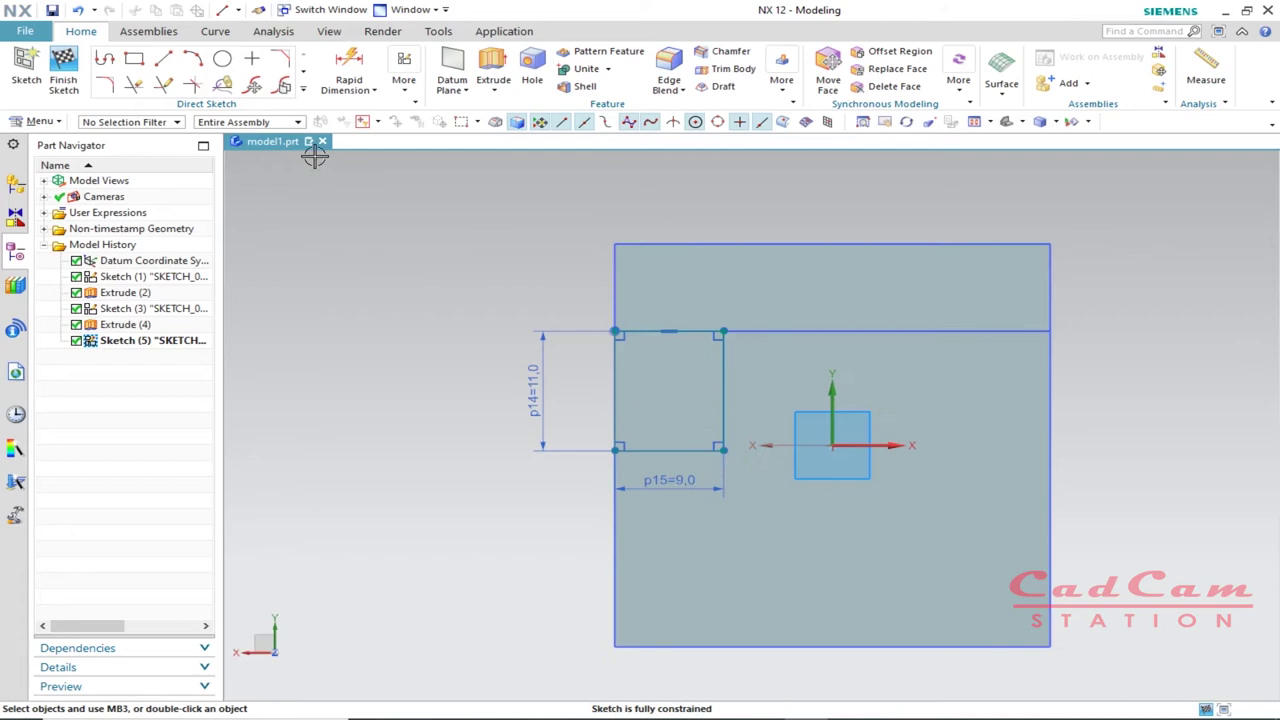
- Mirror the rectangle's four curves about the datum Y axis with Mirror Curve
{"action": "left_click", "coordinate": [303, 89]}
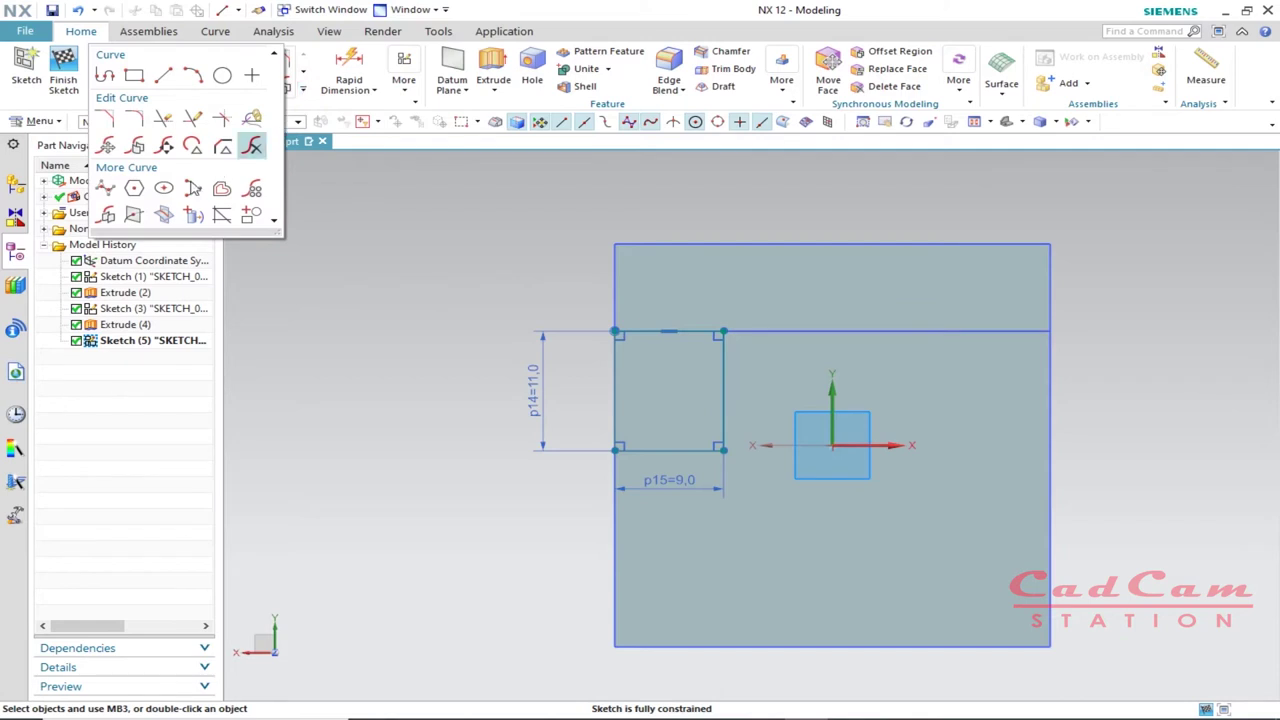
{"action": "left_click", "coordinate": [107, 215]}
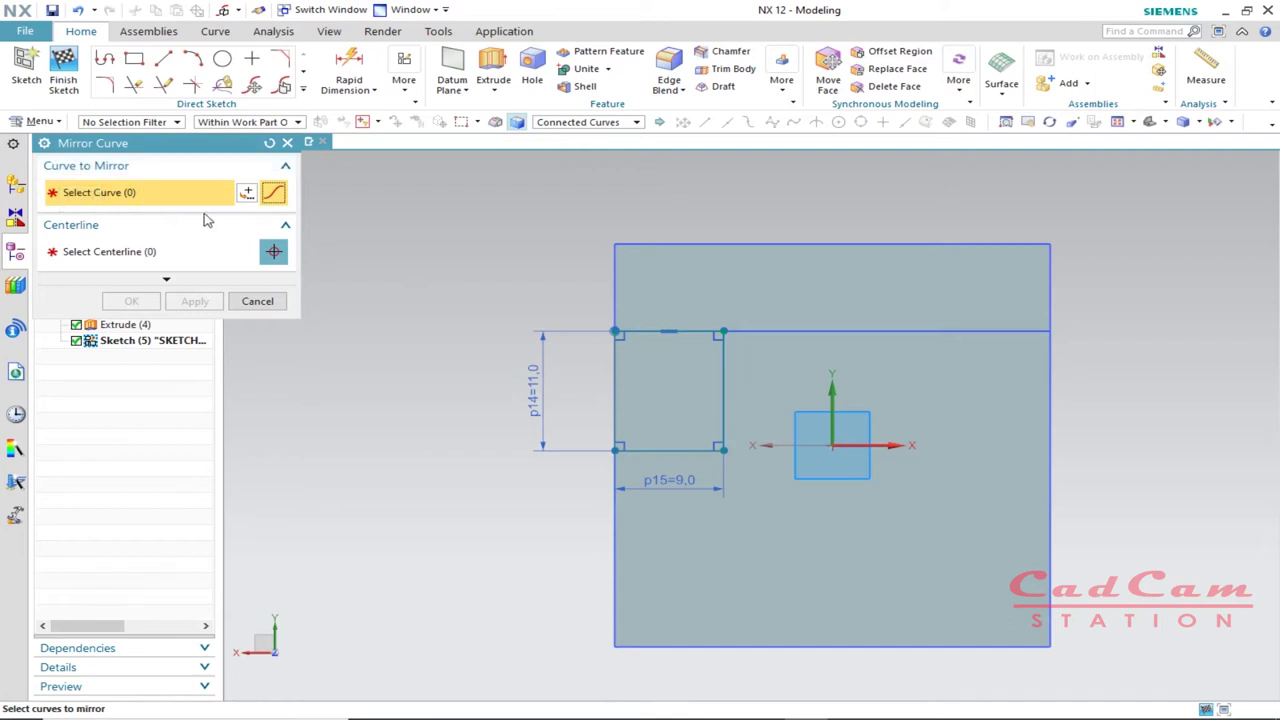
{"action": "left_click", "coordinate": [725, 371]}
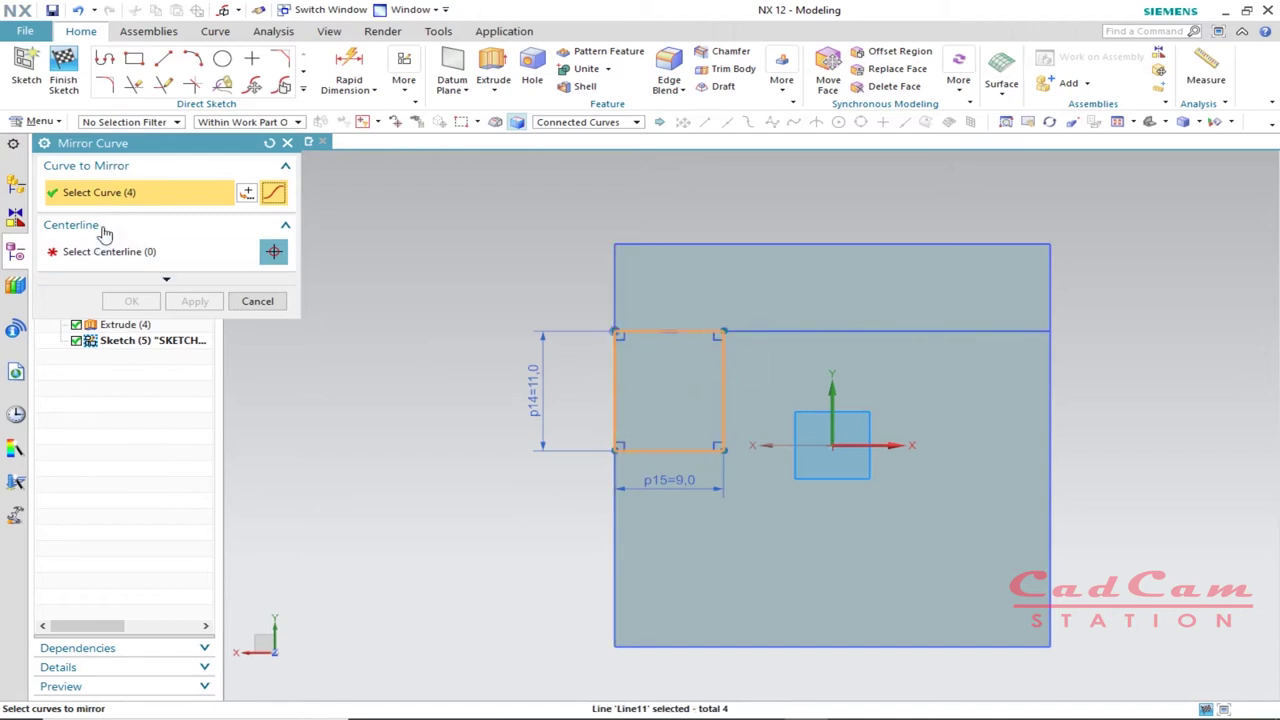
{"action": "left_click", "coordinate": [86, 228]}
{"action": "left_click", "coordinate": [86, 228]}
{"action": "left_click", "coordinate": [115, 252]}
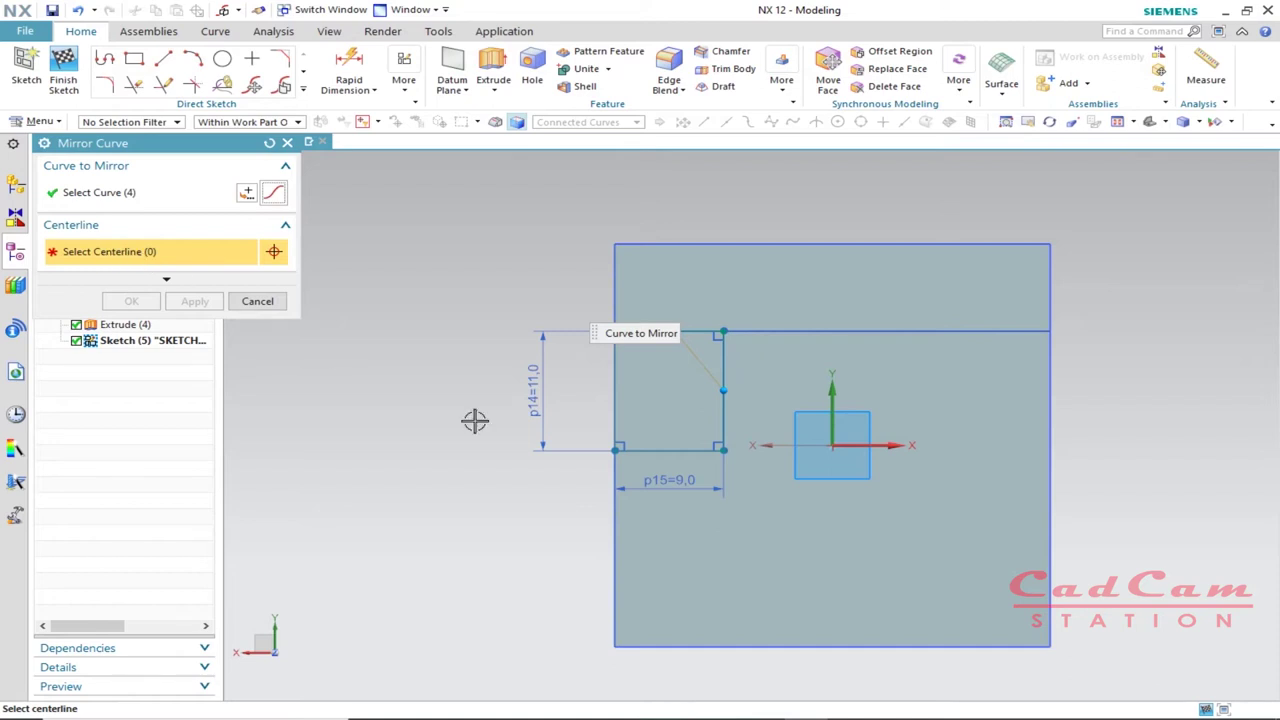
{"action": "left_click", "coordinate": [833, 392]}
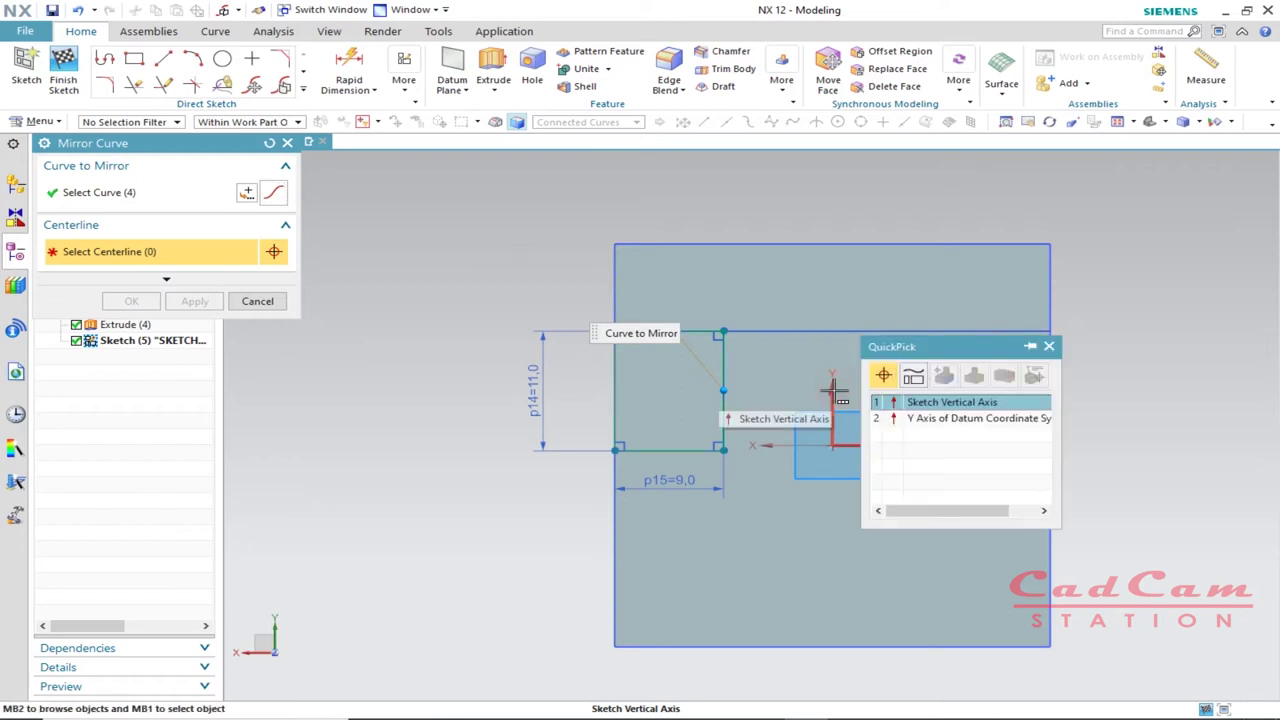
{"action": "left_click", "coordinate": [937, 418]}
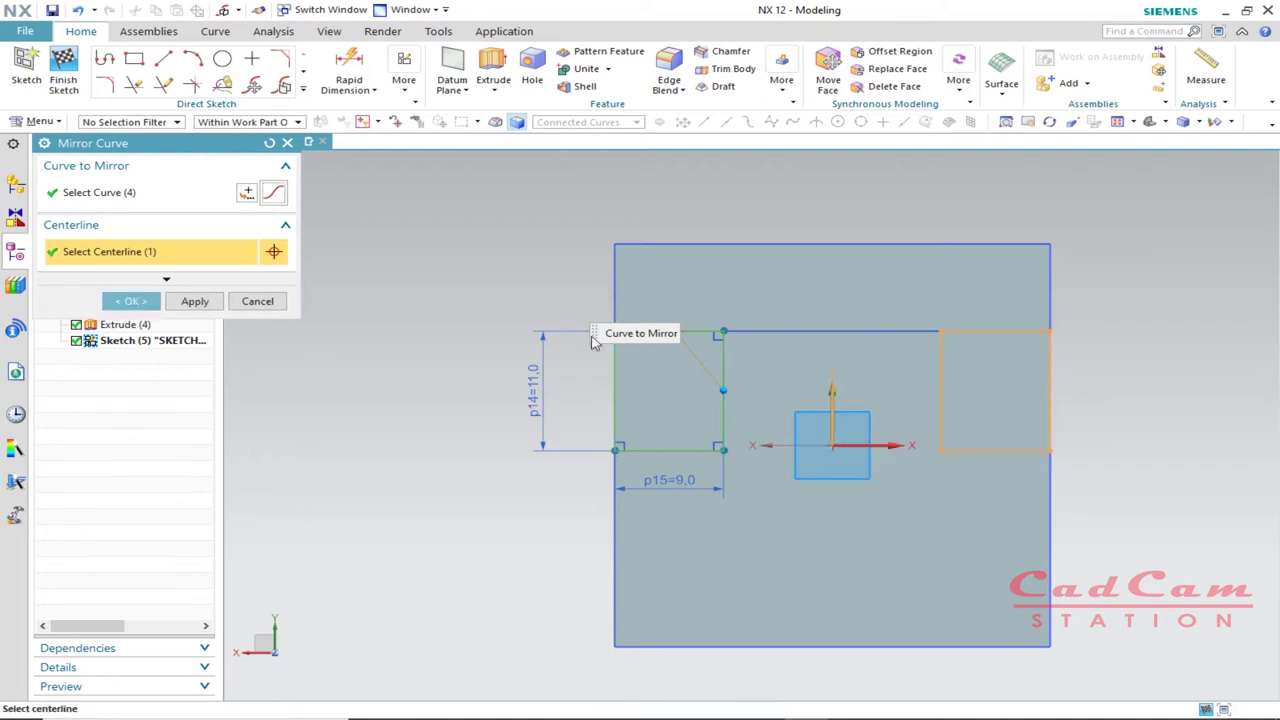
{"action": "left_click", "coordinate": [136, 301]}
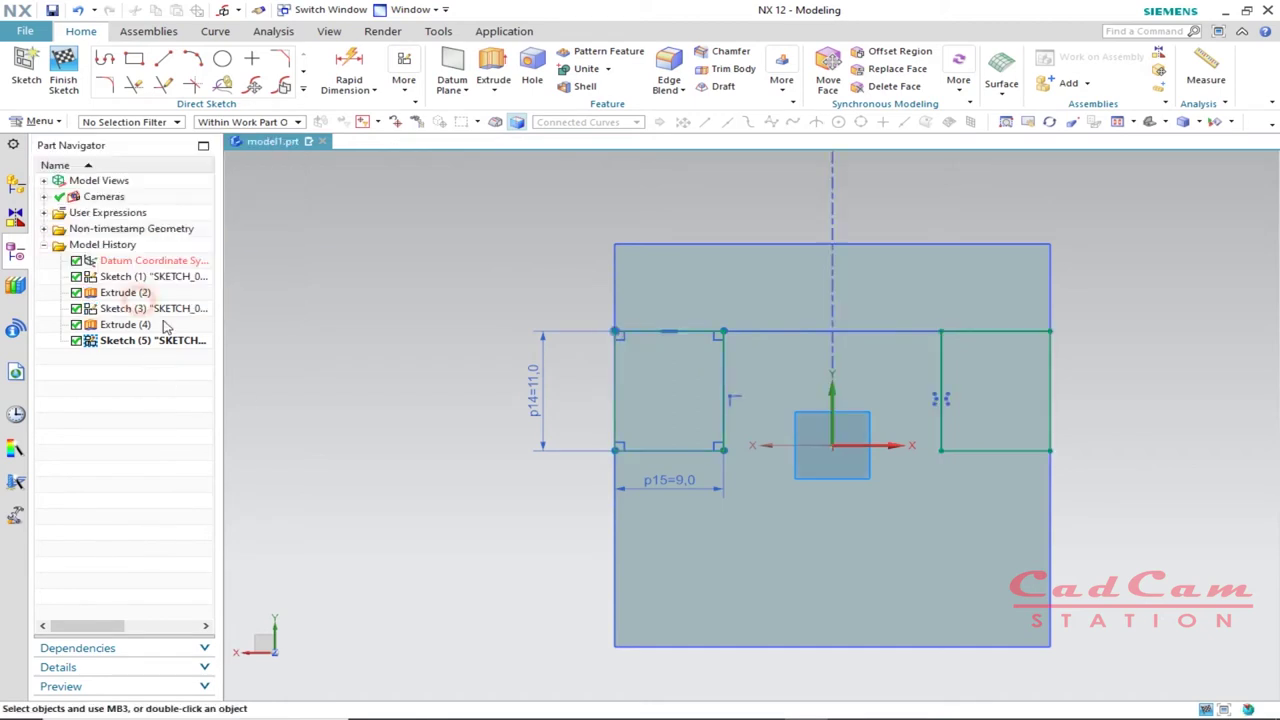
- Orbit the model into a tilted 3-D view and compare it with the reference drawing
{"action": "scroll", "coordinate": [830, 564], "scroll_direction": "up", "scroll_amount": 1}
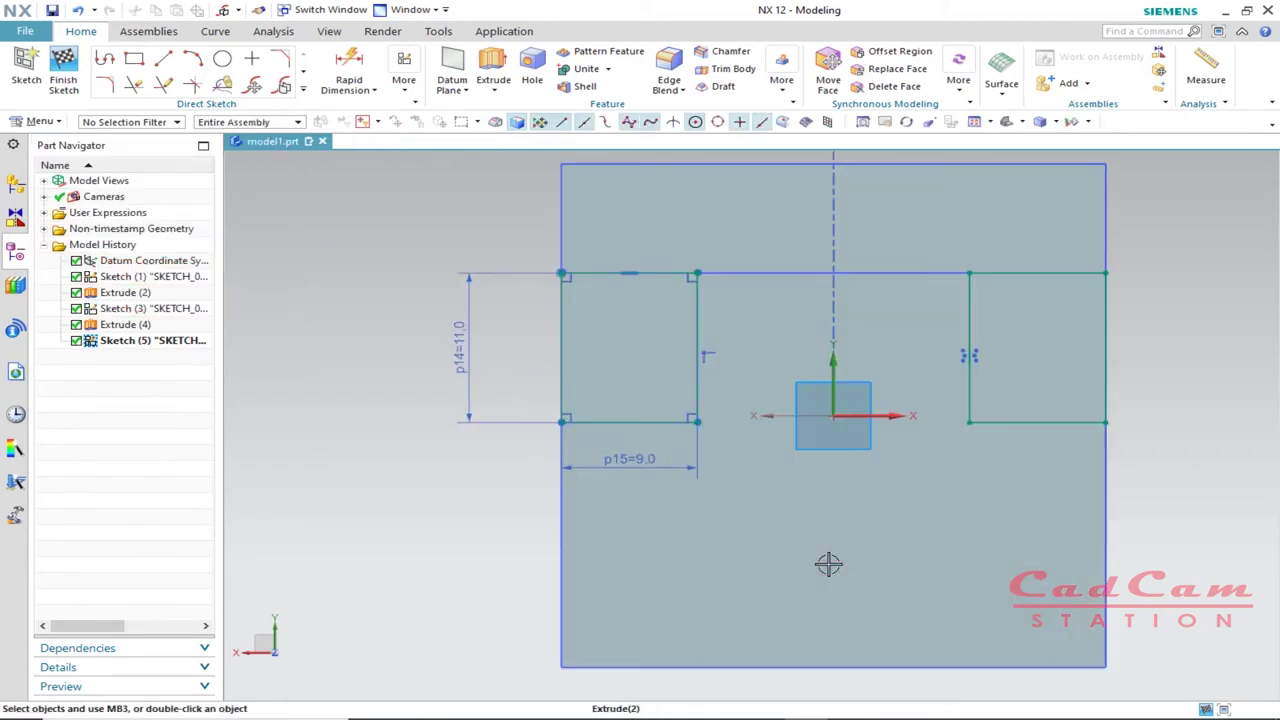
{"action": "mouse_move", "coordinate": [830, 560]}
{"action": "middle_mouse_down"}
{"action": "mouse_move", "coordinate": [846, 477]}
{"action": "mouse_move", "coordinate": [869, 531]}
{"action": "mouse_move", "coordinate": [961, 594]}
{"action": "mouse_move", "coordinate": [994, 560]}
{"action": "mouse_move", "coordinate": [940, 557]}
{"action": "mouse_move", "coordinate": [932, 525]}
{"action": "mouse_move", "coordinate": [1006, 514]}
{"action": "mouse_move", "coordinate": [986, 506]}
{"action": "mouse_move", "coordinate": [880, 580]}
{"action": "mouse_move", "coordinate": [851, 569]}
{"action": "mouse_move", "coordinate": [858, 634]}
{"action": "mouse_move", "coordinate": [877, 639]}
{"action": "middle_mouse_up"}
{"action": "key", "text": "alt+Tab"}
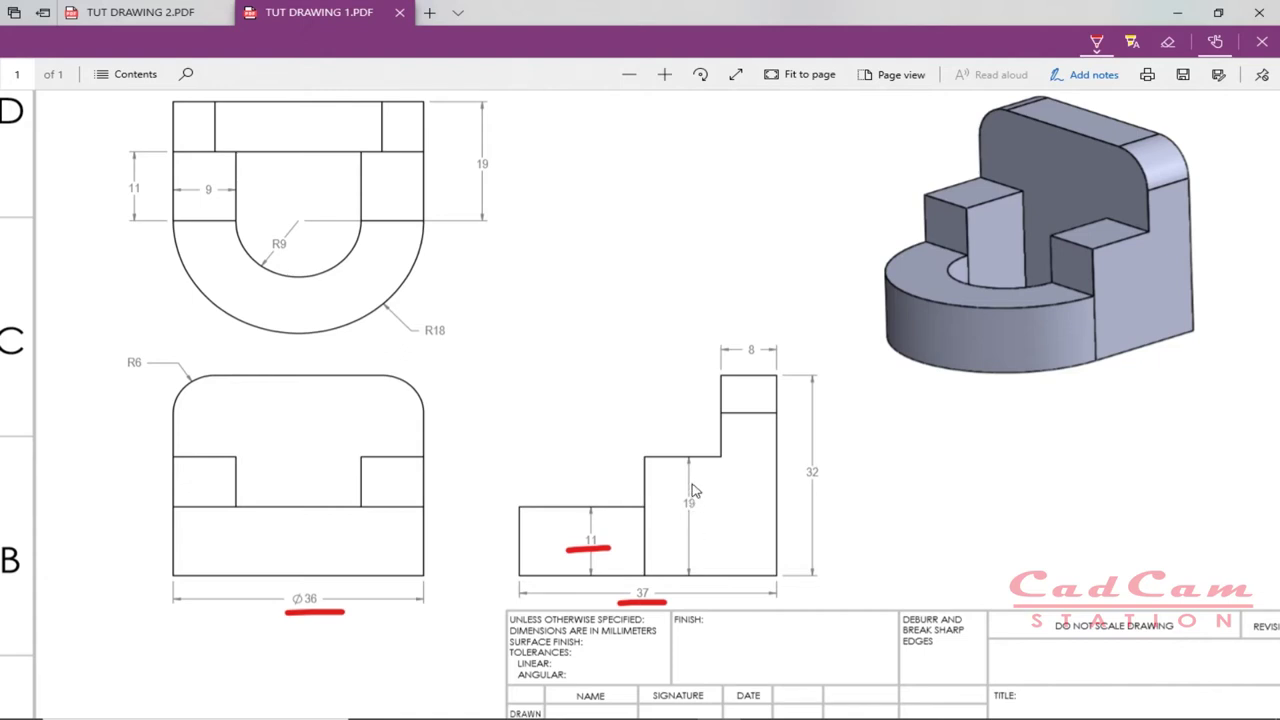
{"action": "key", "text": "alt+Tab"}
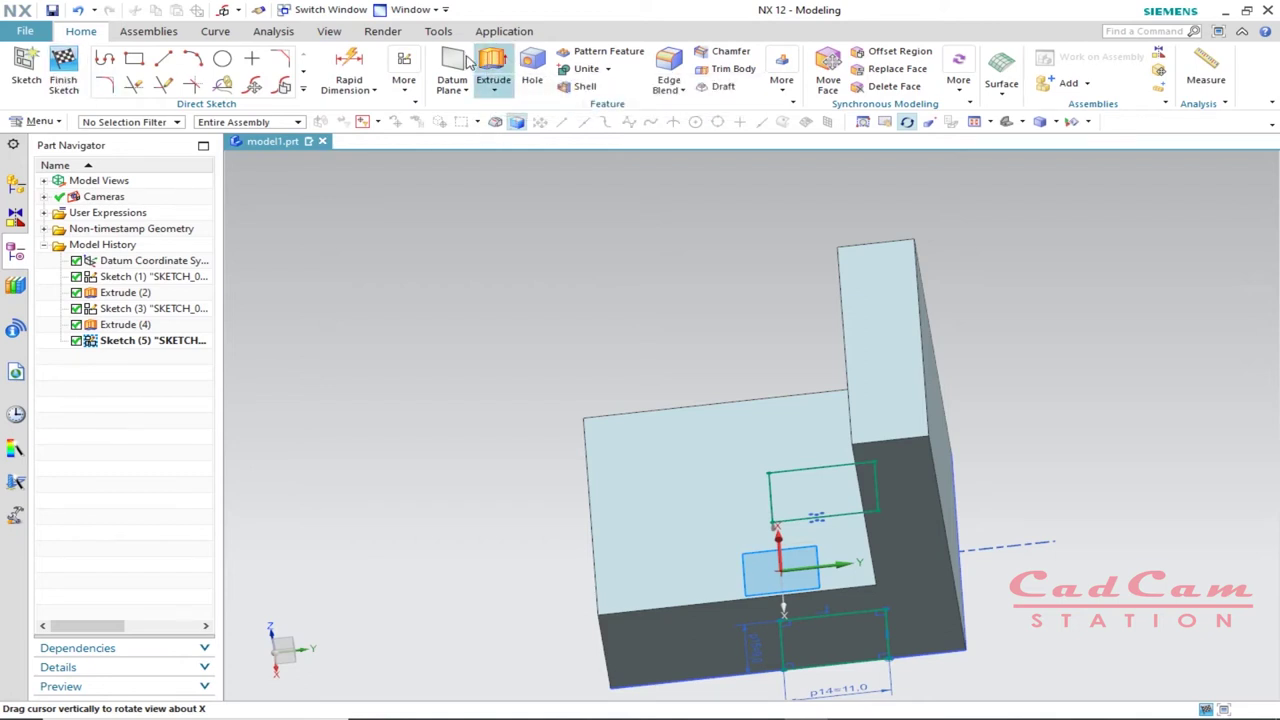
- Extrude both rectangles upward 19 mm with reversed direction, united with the body
{"action": "left_click", "coordinate": [493, 68]}
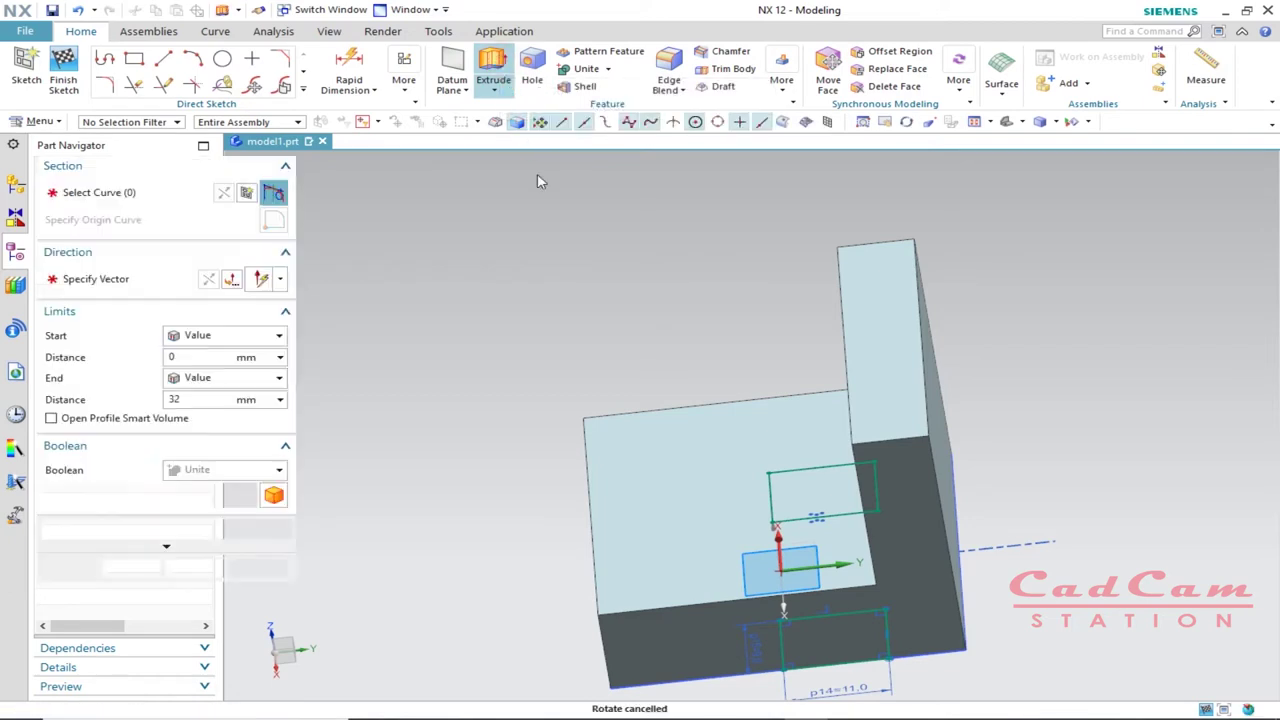
{"action": "scroll", "coordinate": [808, 514], "scroll_direction": "down", "scroll_amount": 3}
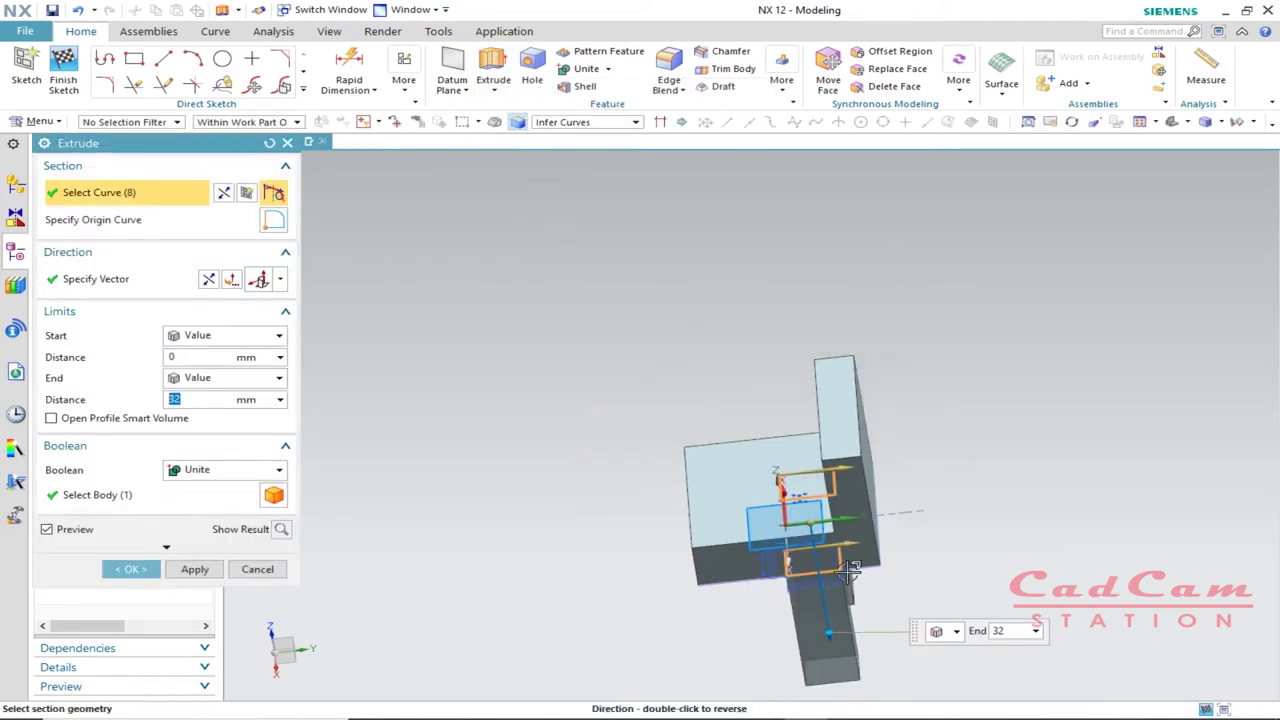
{"action": "left_click", "coordinate": [209, 281]}
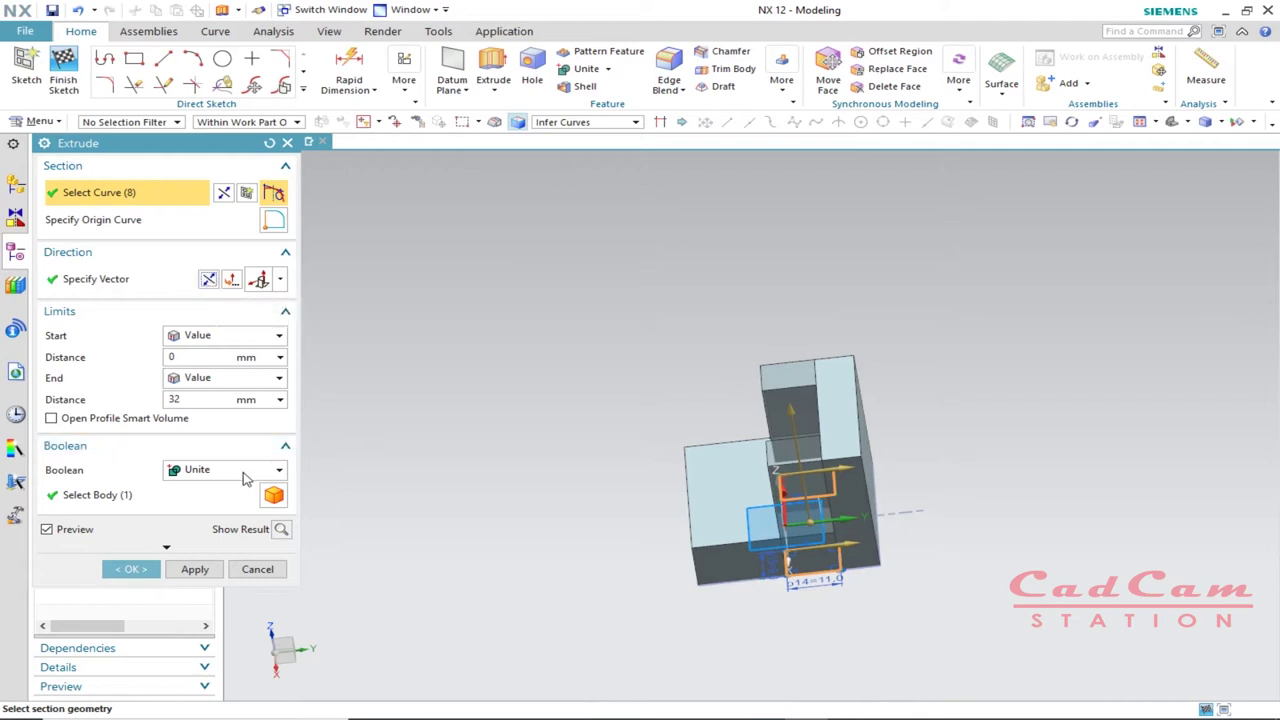
{"action": "double_click", "coordinate": [184, 399]}
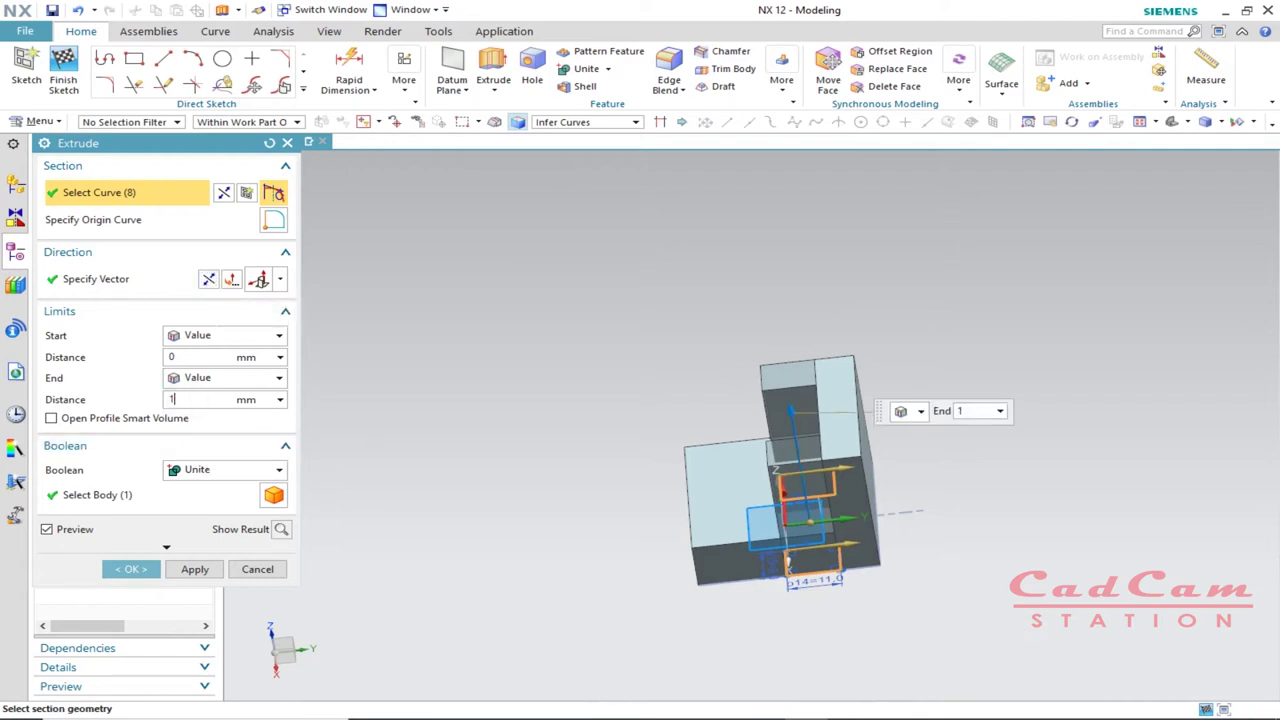
{"action": "left_click", "coordinate": [125, 569]}
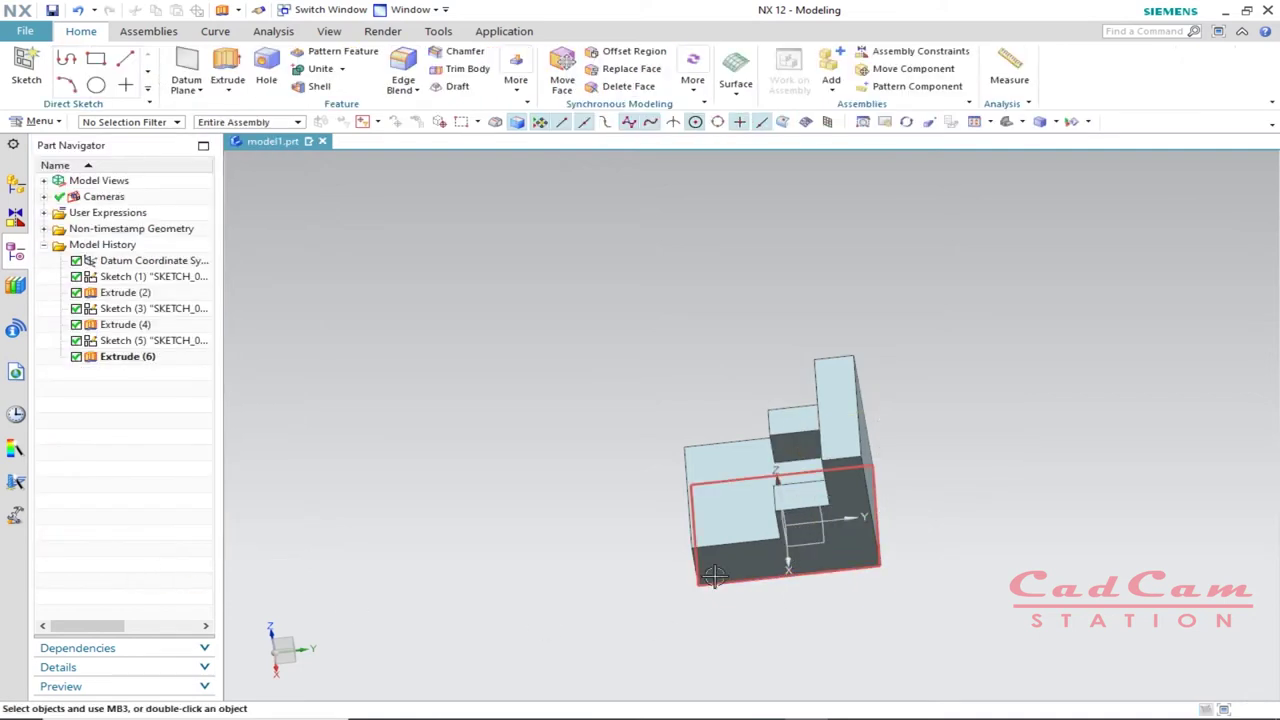
{"action": "middle_click_drag", "start_coordinate": [850, 600], "coordinate": [986, 621]}
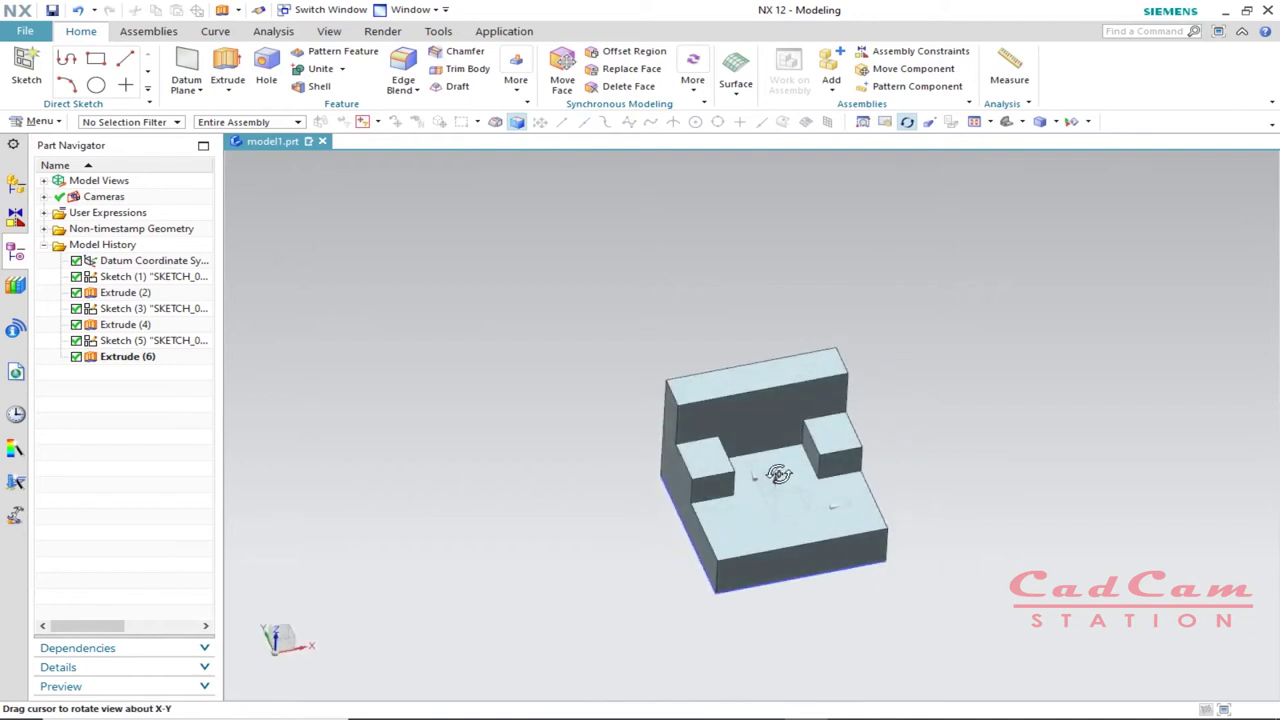
{"action": "key", "text": "alt+Tab"}
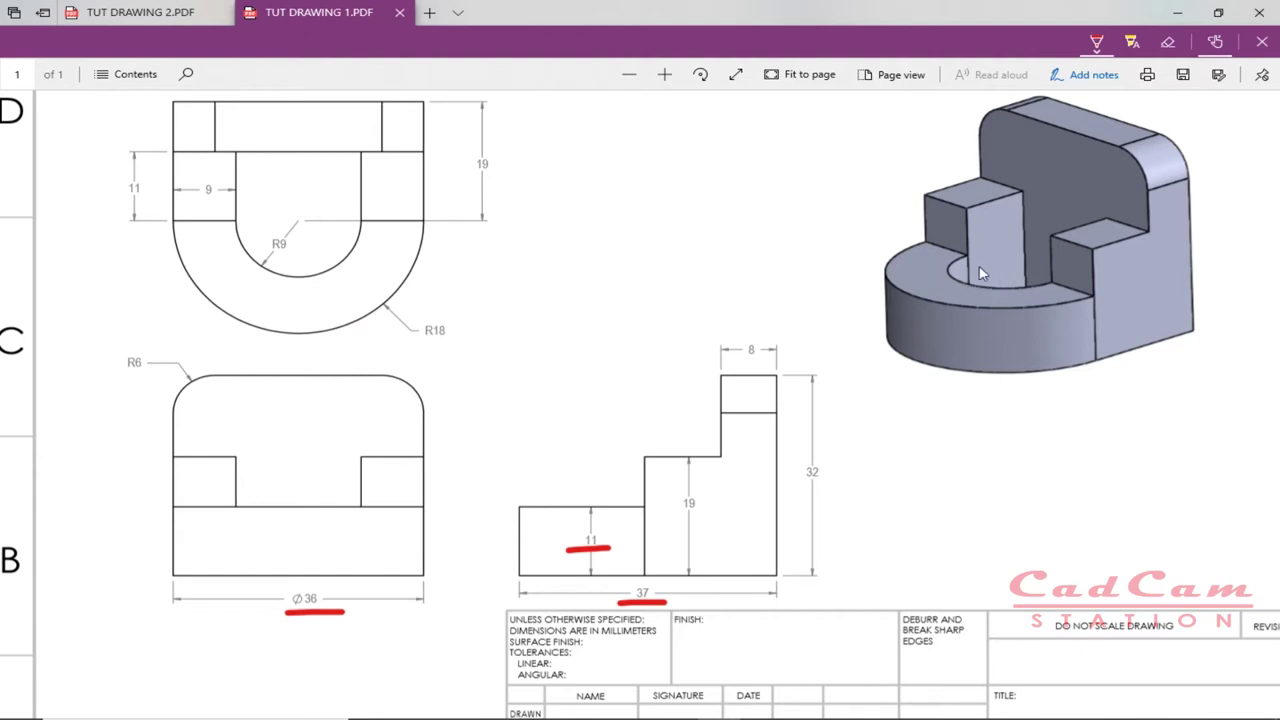
- Circle the hole and mark the 32 height edge in red on the PDF
{"action": "mouse_move", "coordinate": [996, 284]}
{"action": "left_mouse_down"}
{"action": "mouse_move", "coordinate": [1028, 262]}
{"action": "mouse_move", "coordinate": [1012, 272]}
{"action": "left_mouse_up"}
{"action": "left_click_drag", "start_coordinate": [779, 466], "coordinate": [781, 553]}
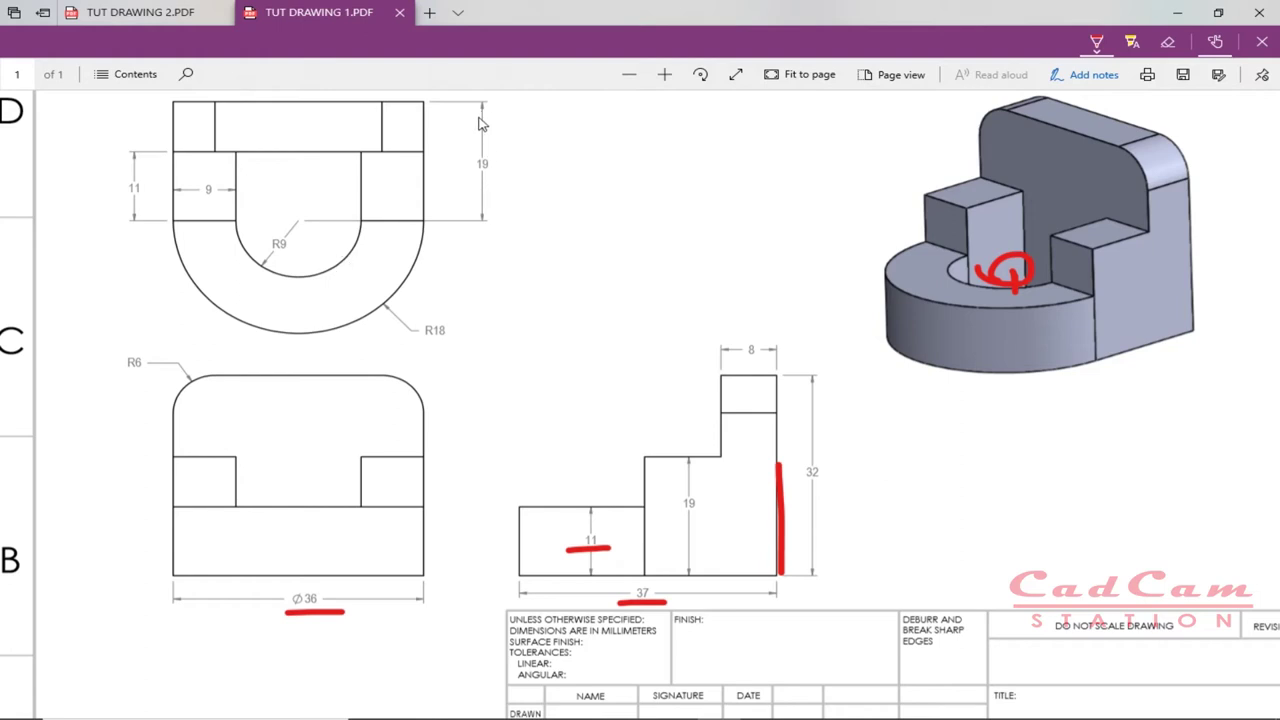
{"action": "key", "text": "alt+Tab"}
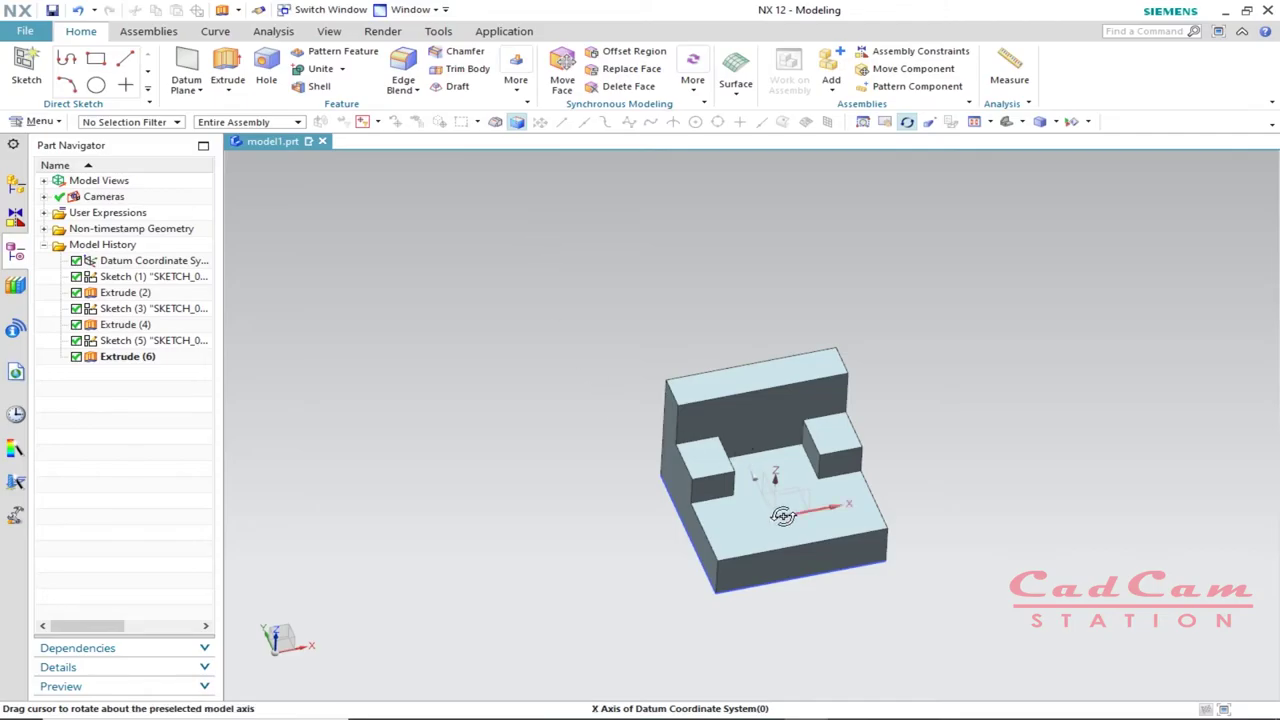
- Start a new sketch on the base block's top face
{"action": "left_click", "coordinate": [27, 62]}
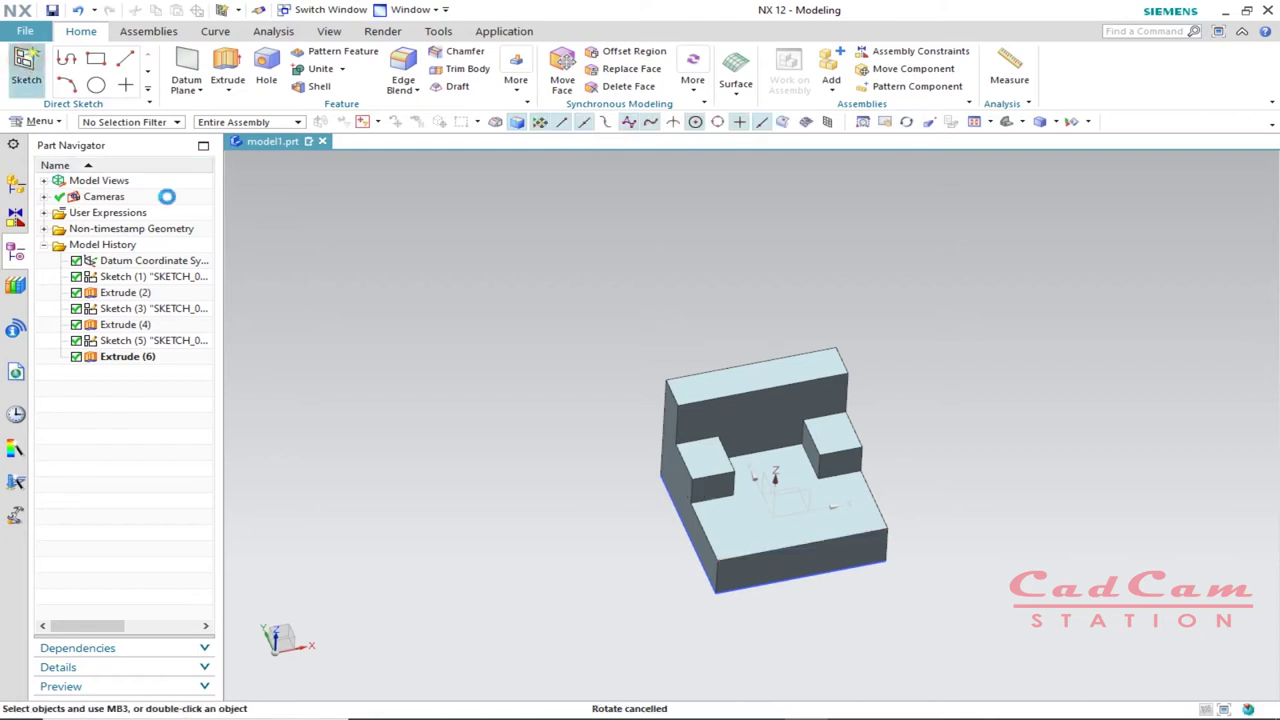
{"action": "left_click", "coordinate": [840, 518]}
{"action": "left_click", "coordinate": [195, 328]}
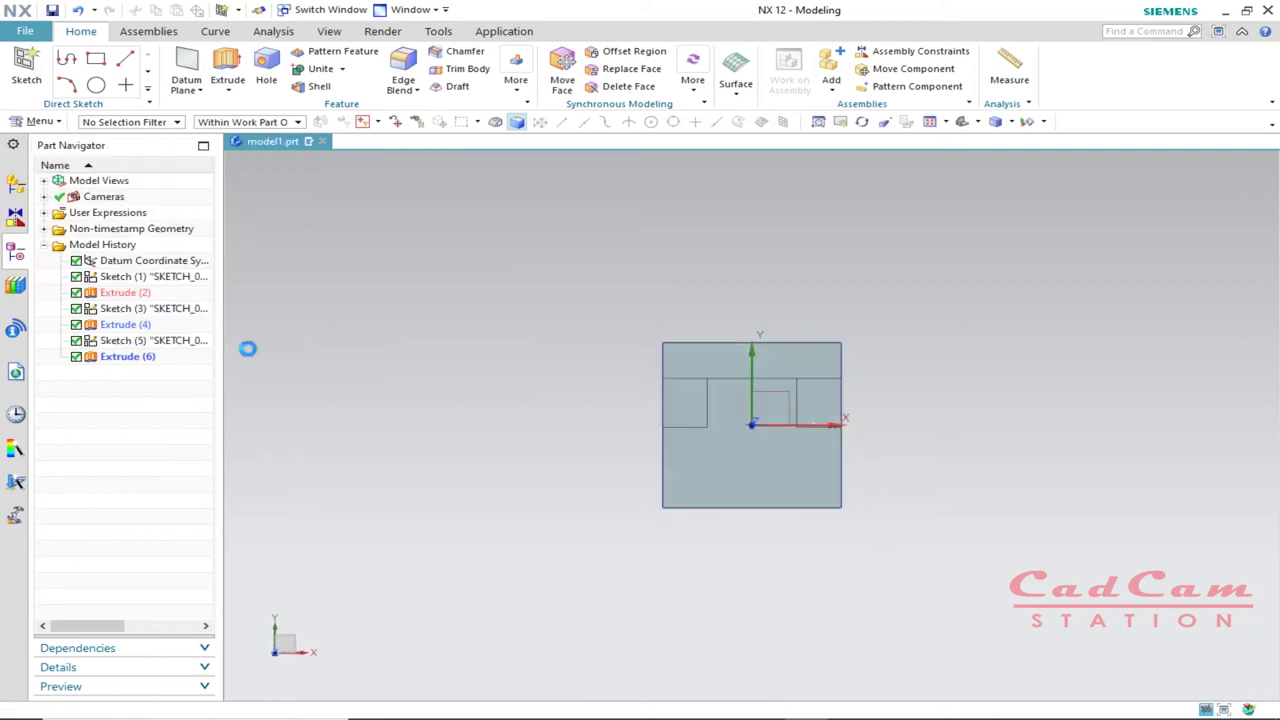
- Draw a vertical line between the top and bottom edge midpoints and convert it to reference
{"action": "left_click", "coordinate": [165, 62]}
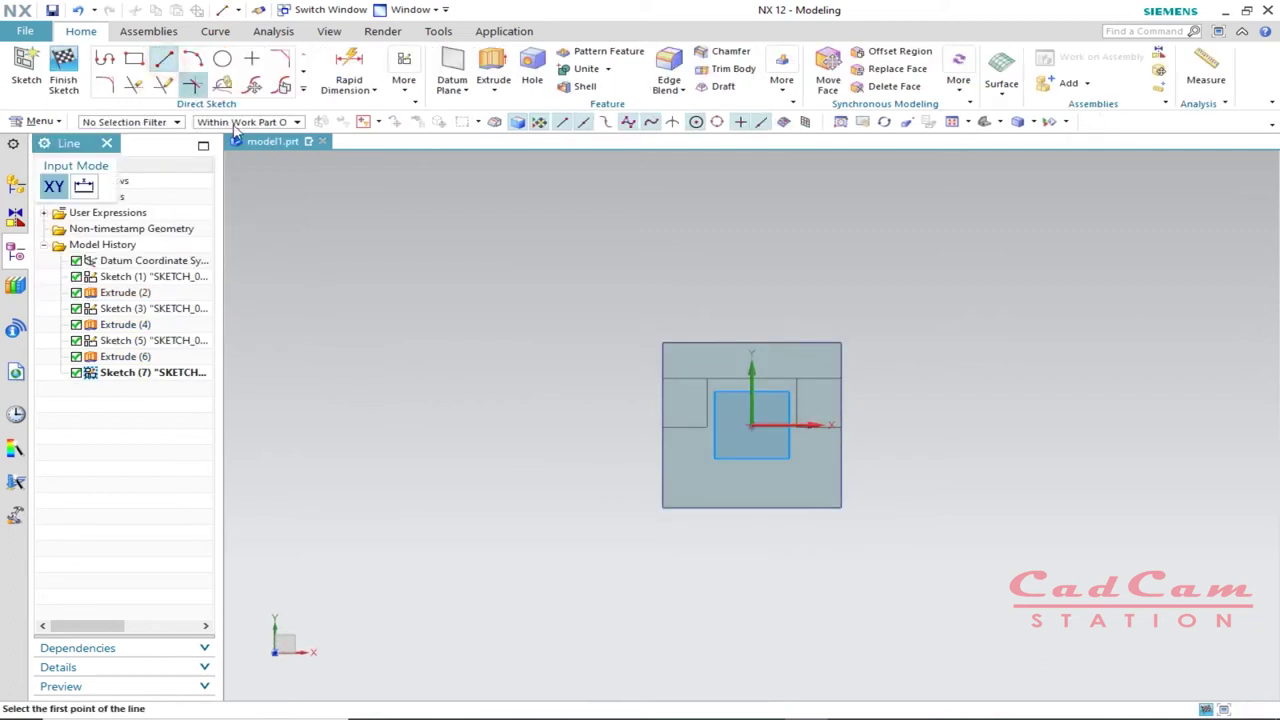
{"action": "left_click", "coordinate": [750, 358]}
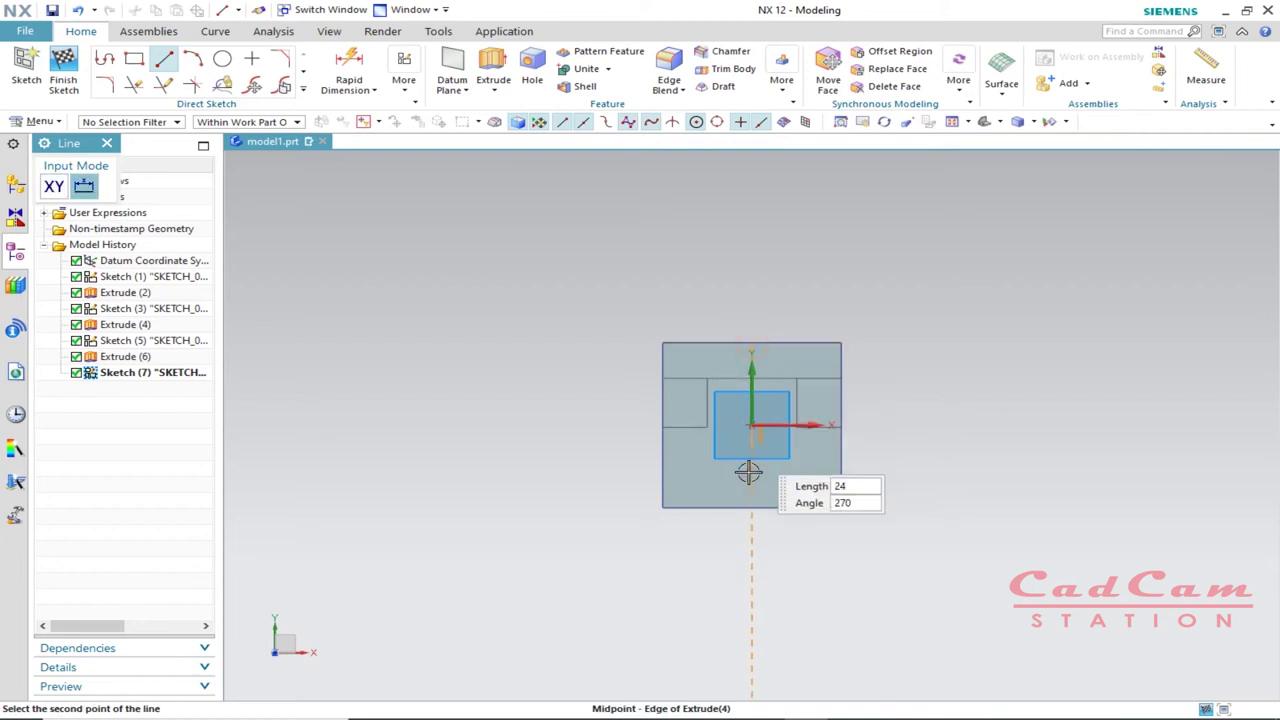
{"action": "left_click", "coordinate": [752, 505]}
{"action": "key", "text": "Escape"}
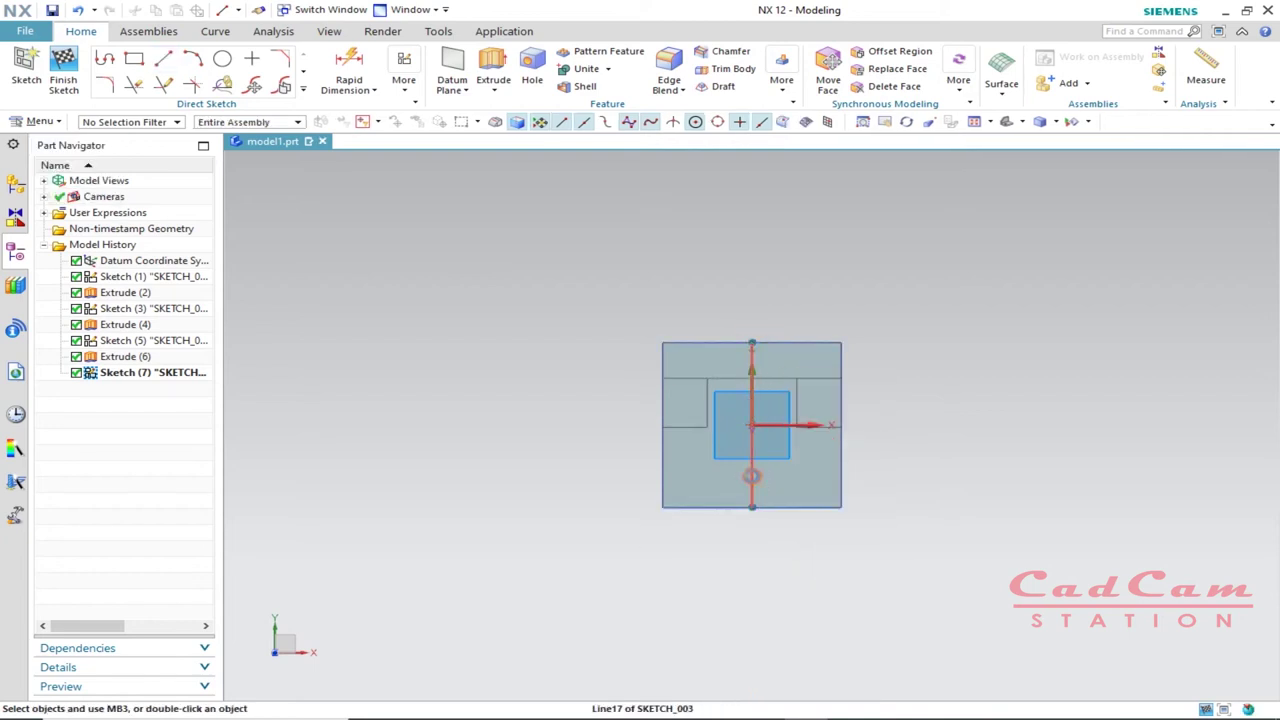
{"action": "left_click", "coordinate": [751, 478]}
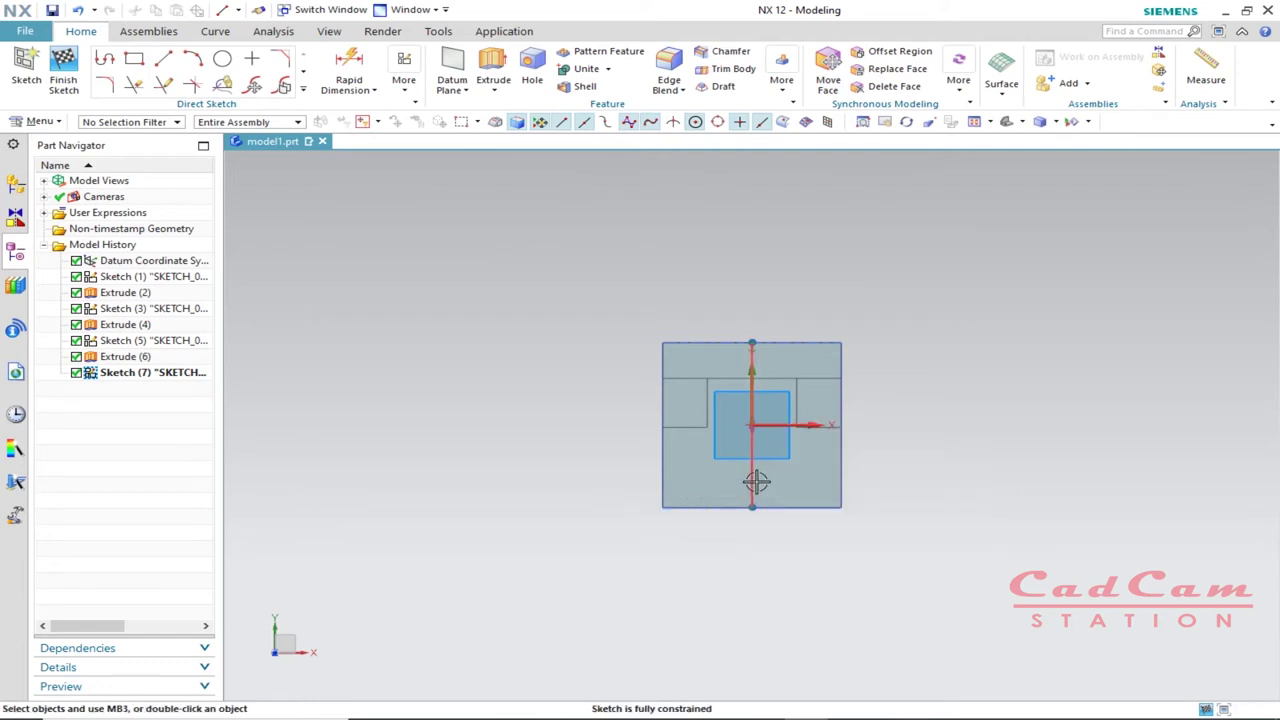
{"action": "left_click", "coordinate": [751, 478]}
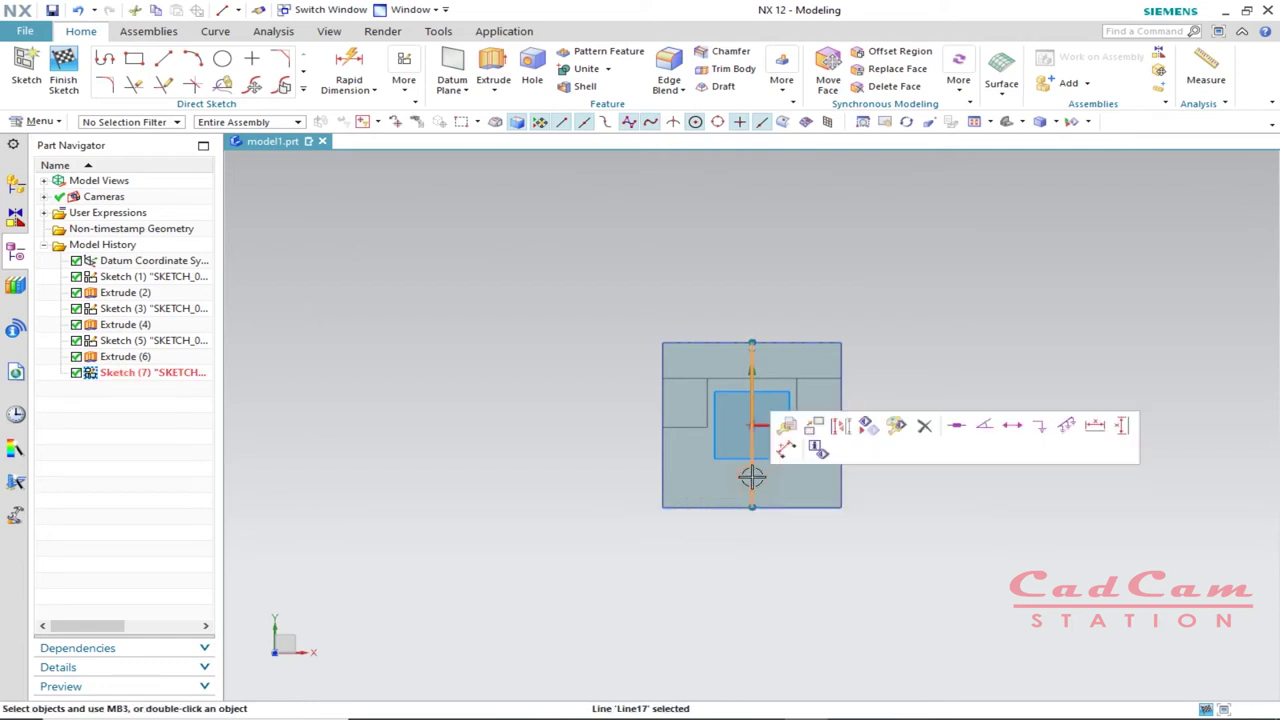
{"action": "left_click", "coordinate": [841, 428]}
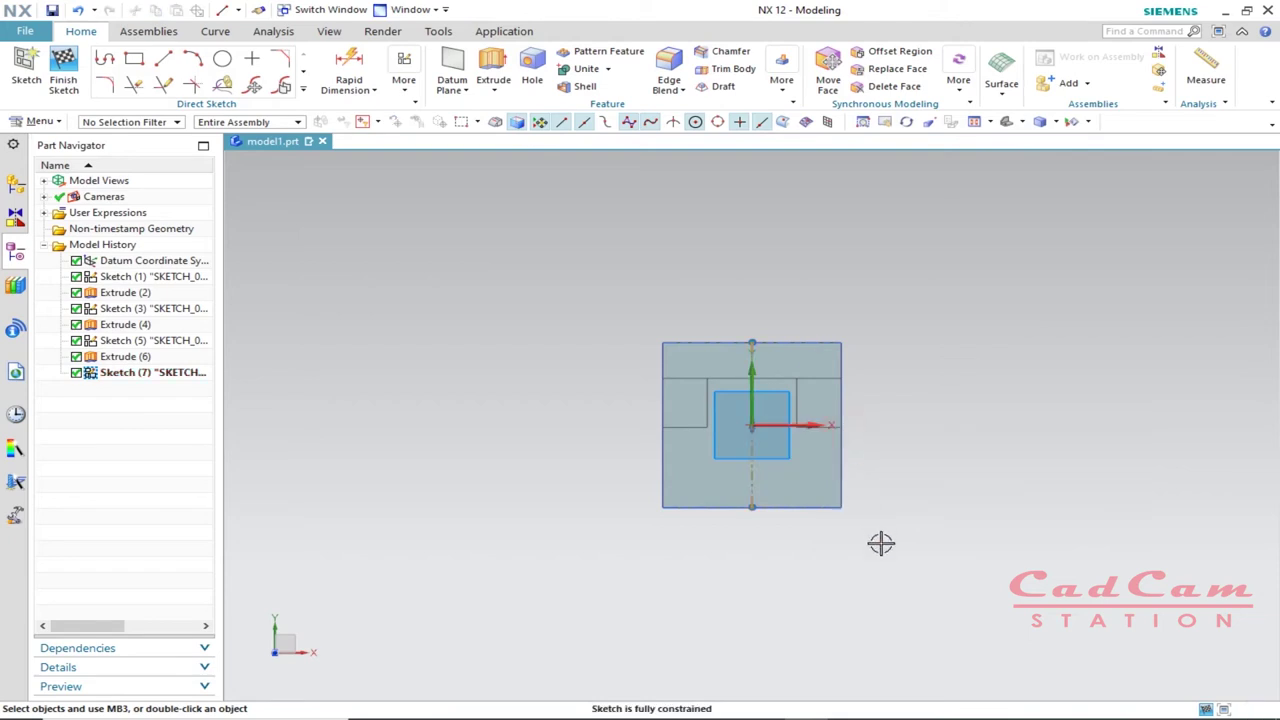
- Place an Ø18 circle centred on the reference centre line
{"action": "left_click", "coordinate": [222, 61]}
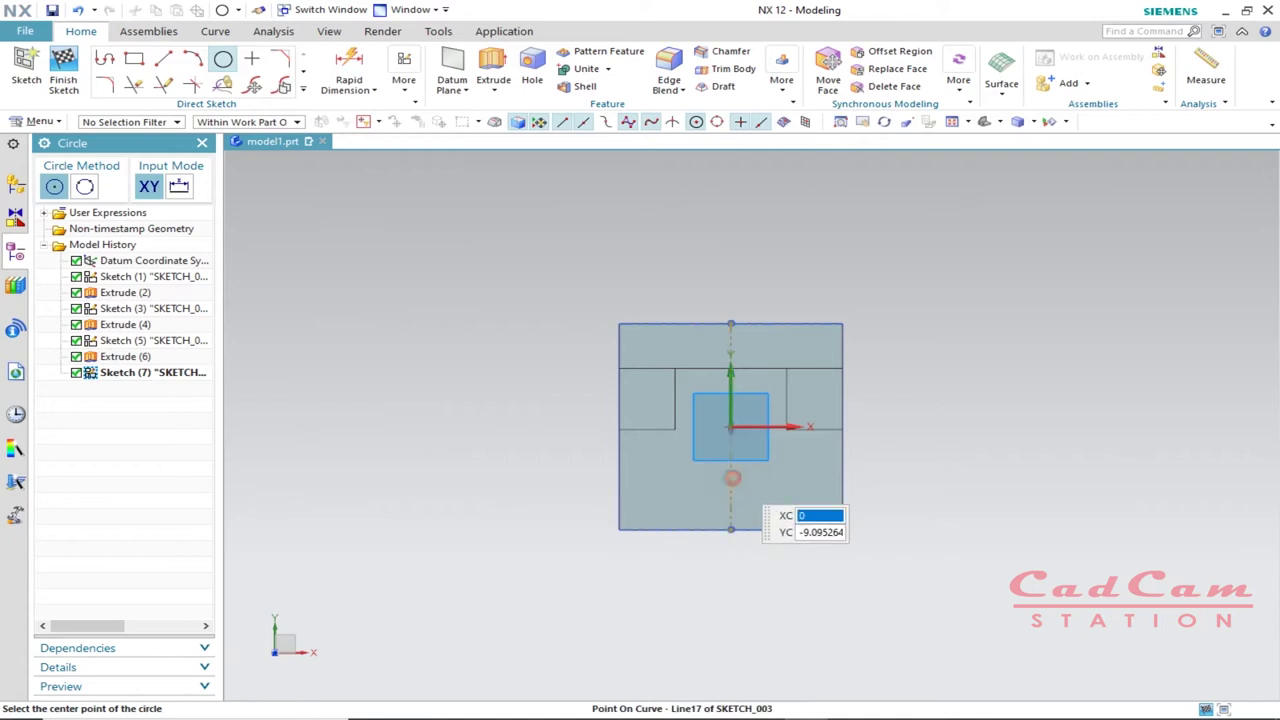
{"action": "left_click", "coordinate": [731, 478]}
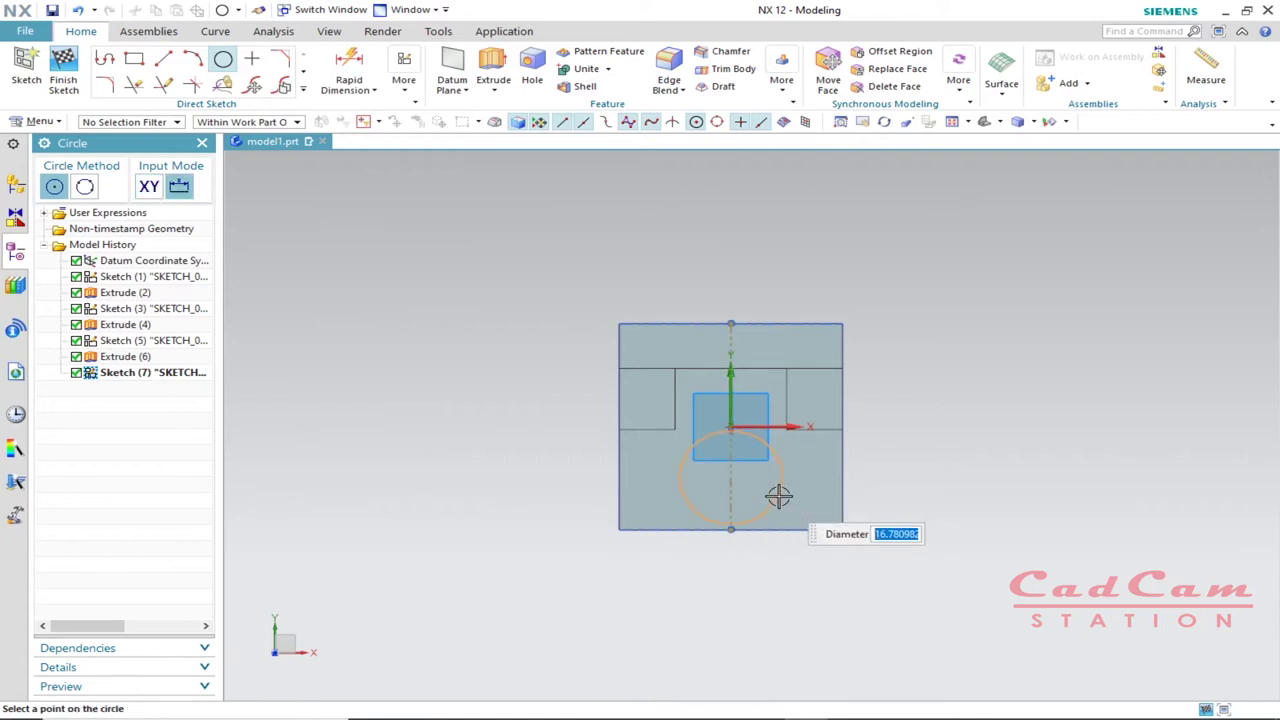
{"action": "key", "text": "Return"}
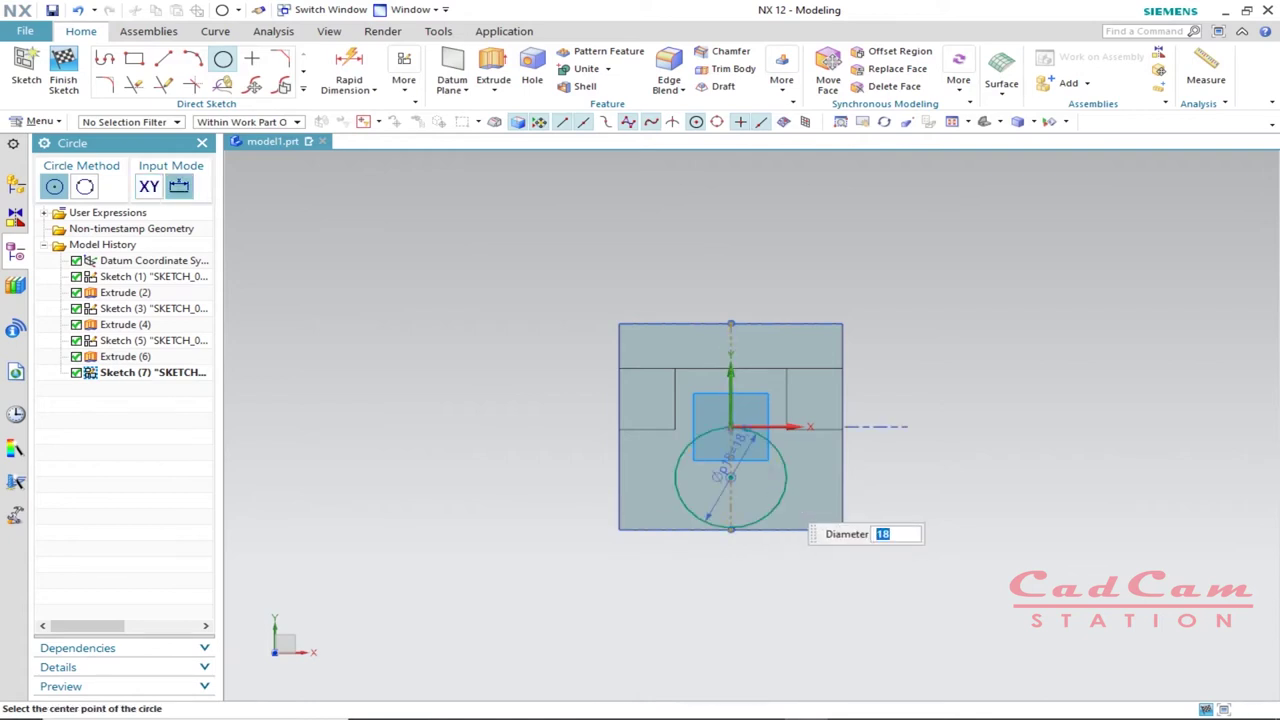
- Dimension the circle's centre 19 below the block's top edge
{"action": "left_click", "coordinate": [358, 66]}
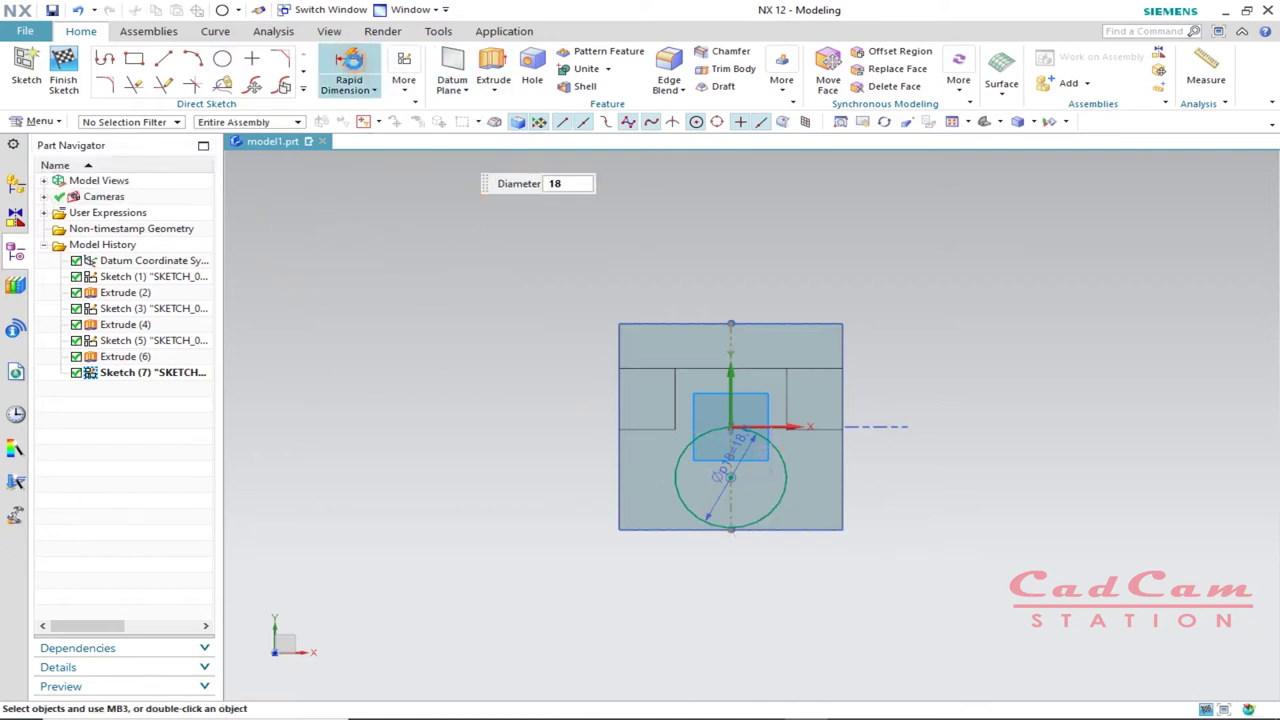
{"action": "left_click", "coordinate": [784, 324]}
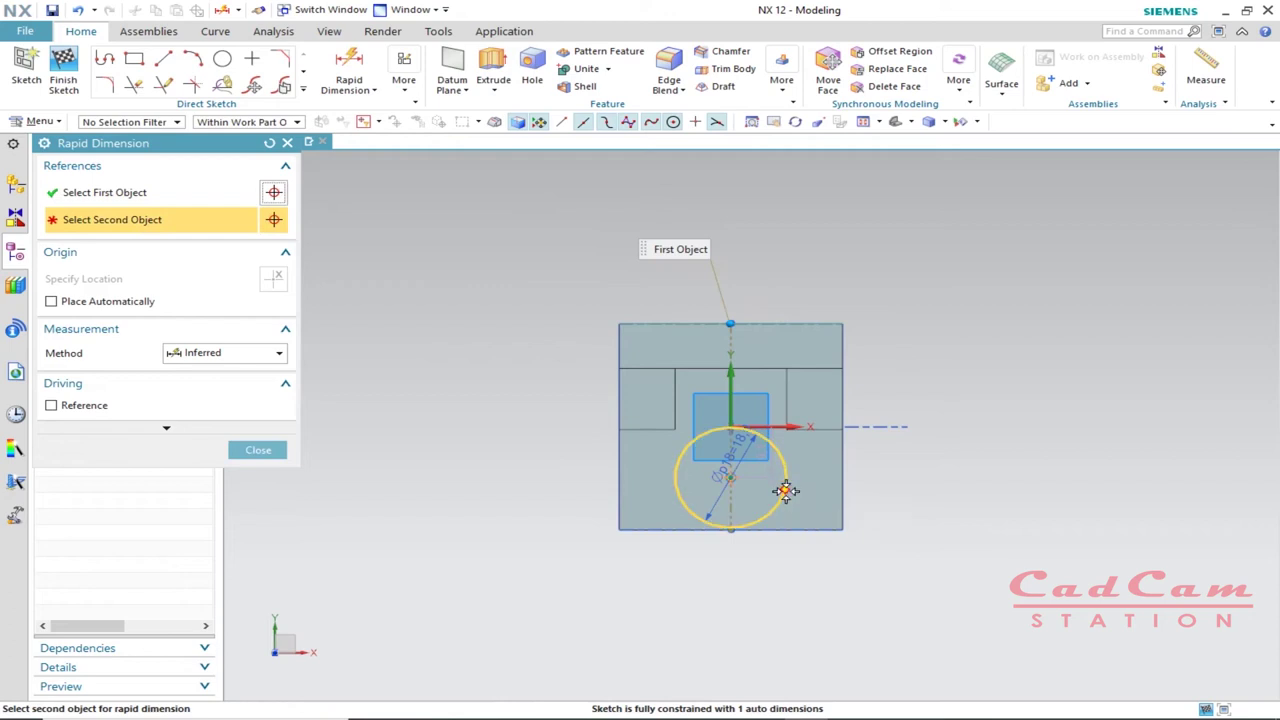
{"action": "left_click", "coordinate": [788, 484]}
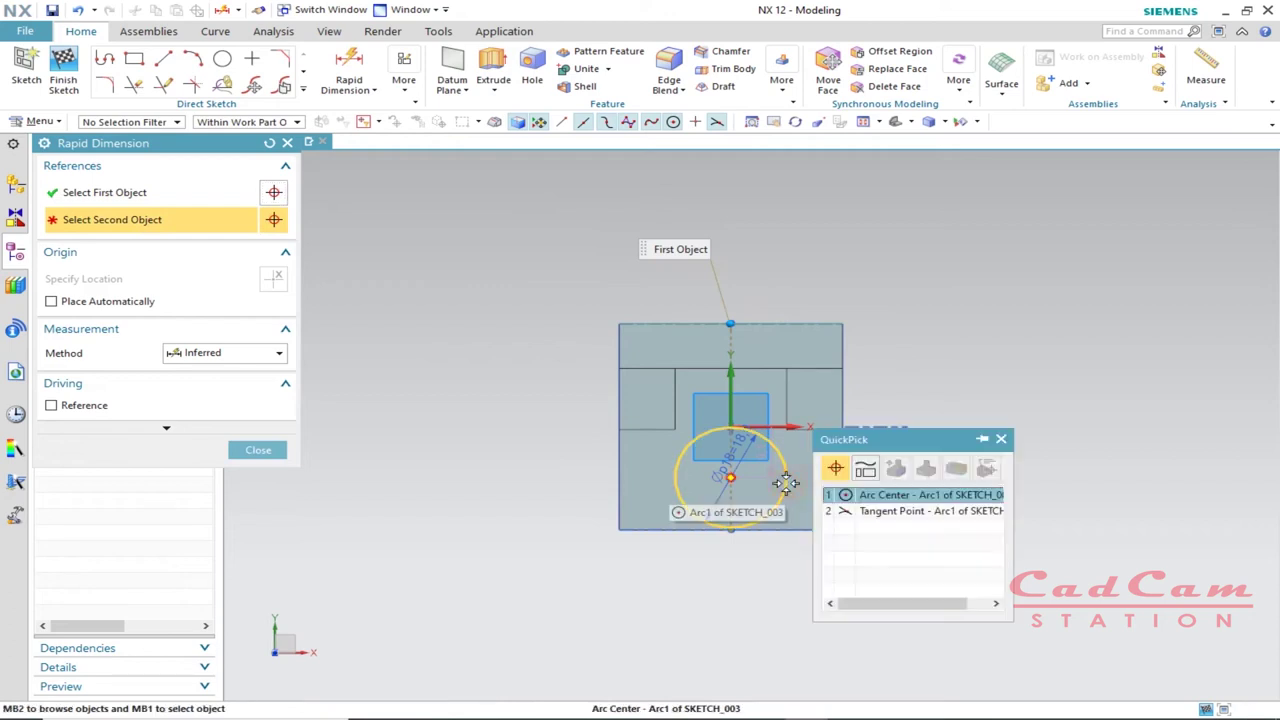
{"action": "left_click", "coordinate": [900, 495]}
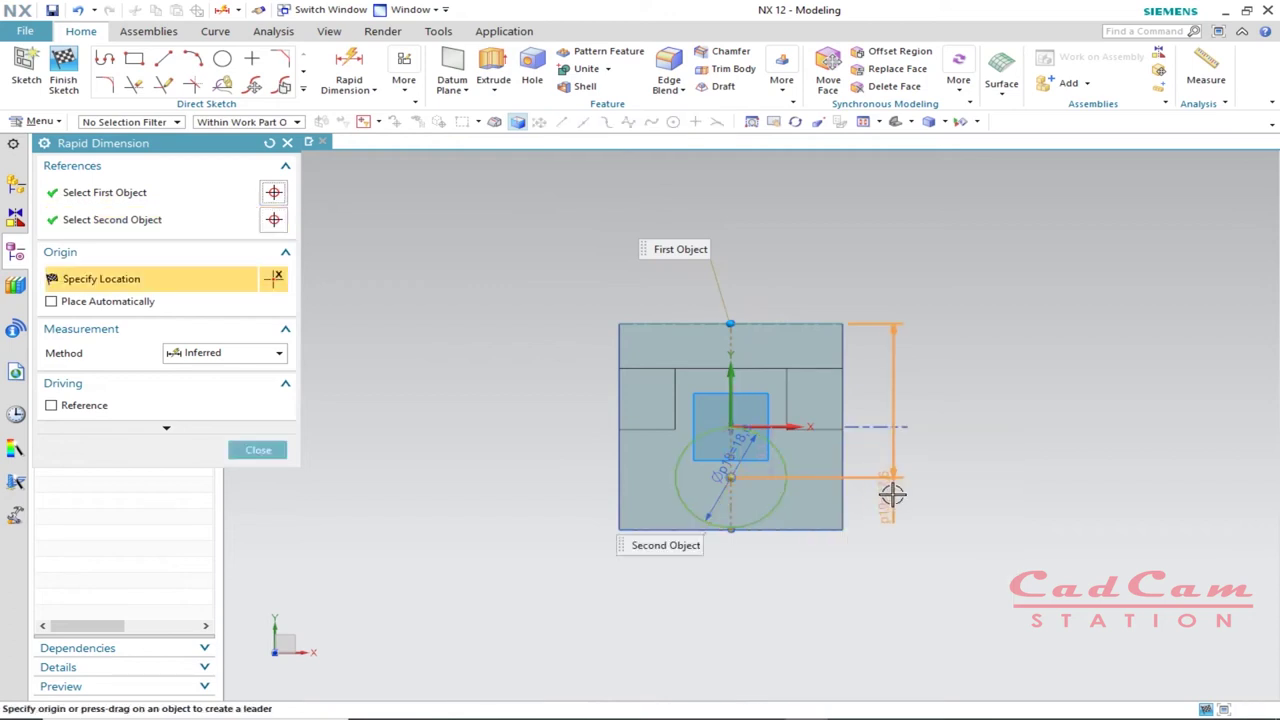
{"action": "left_click", "coordinate": [931, 405]}
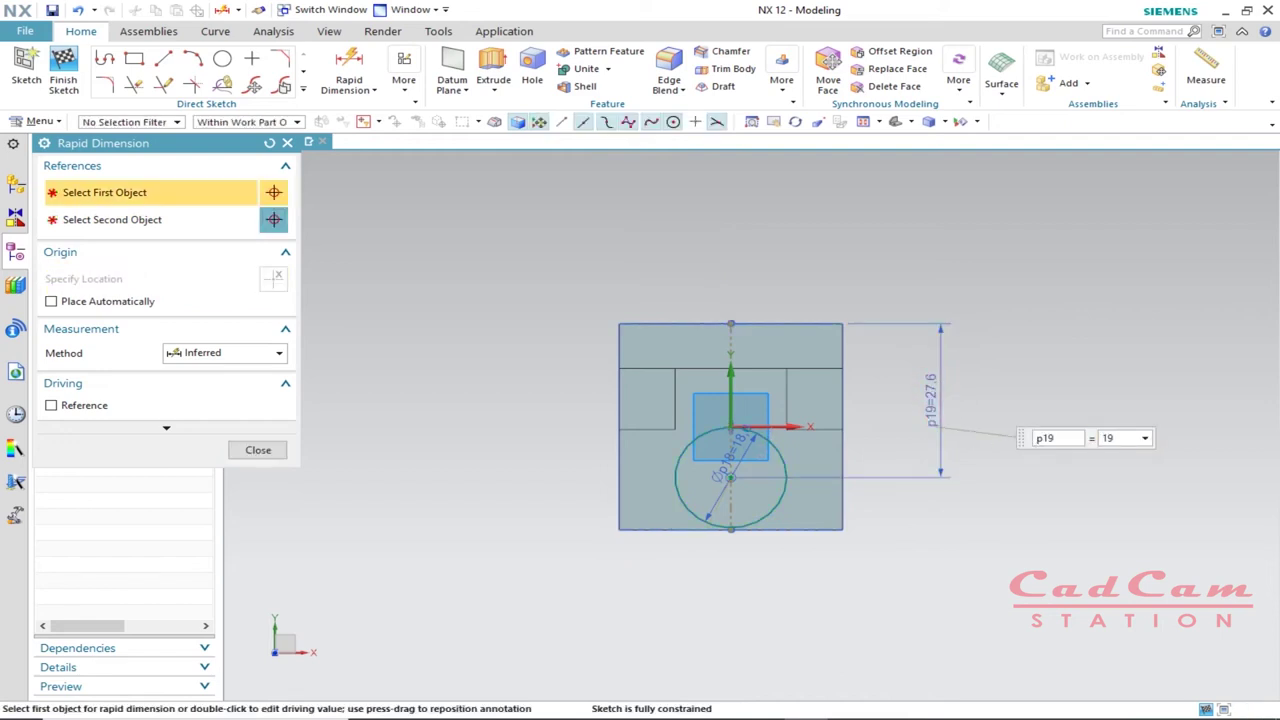
{"action": "type", "text": "19"}
{"action": "left_click", "coordinate": [258, 451]}
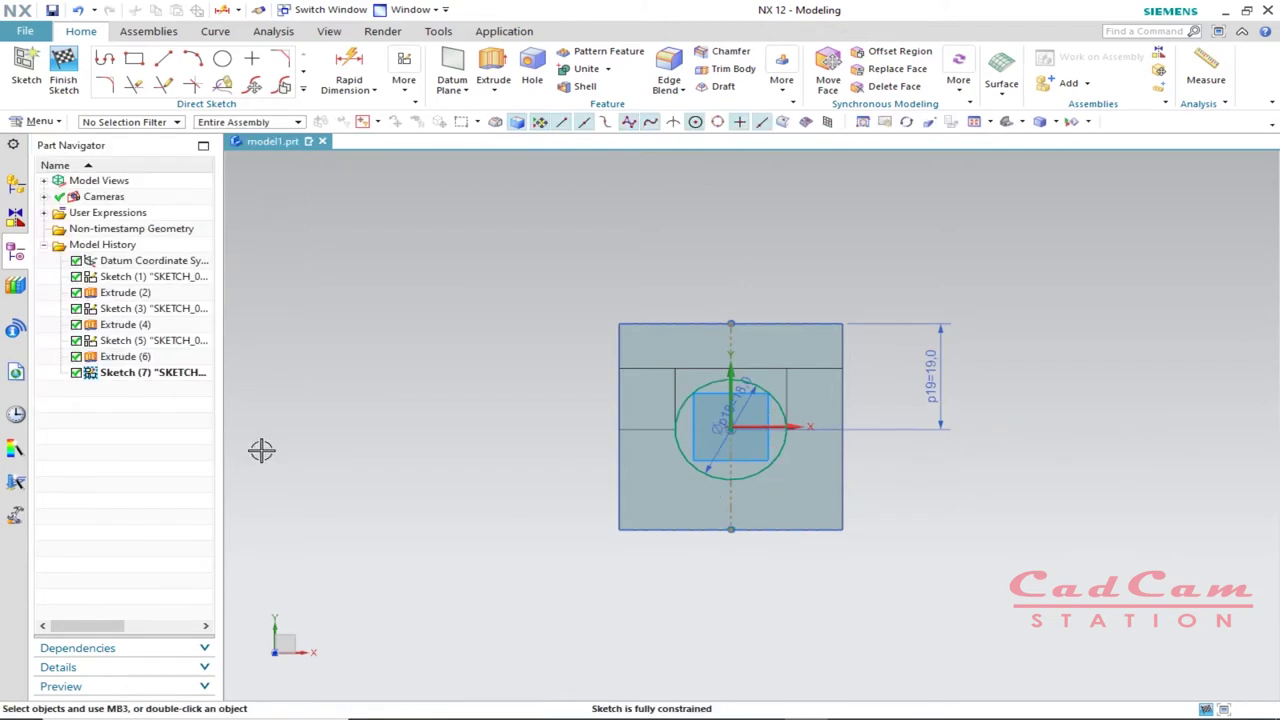
{"action": "scroll", "coordinate": [792, 421], "scroll_direction": "up", "scroll_amount": 2}
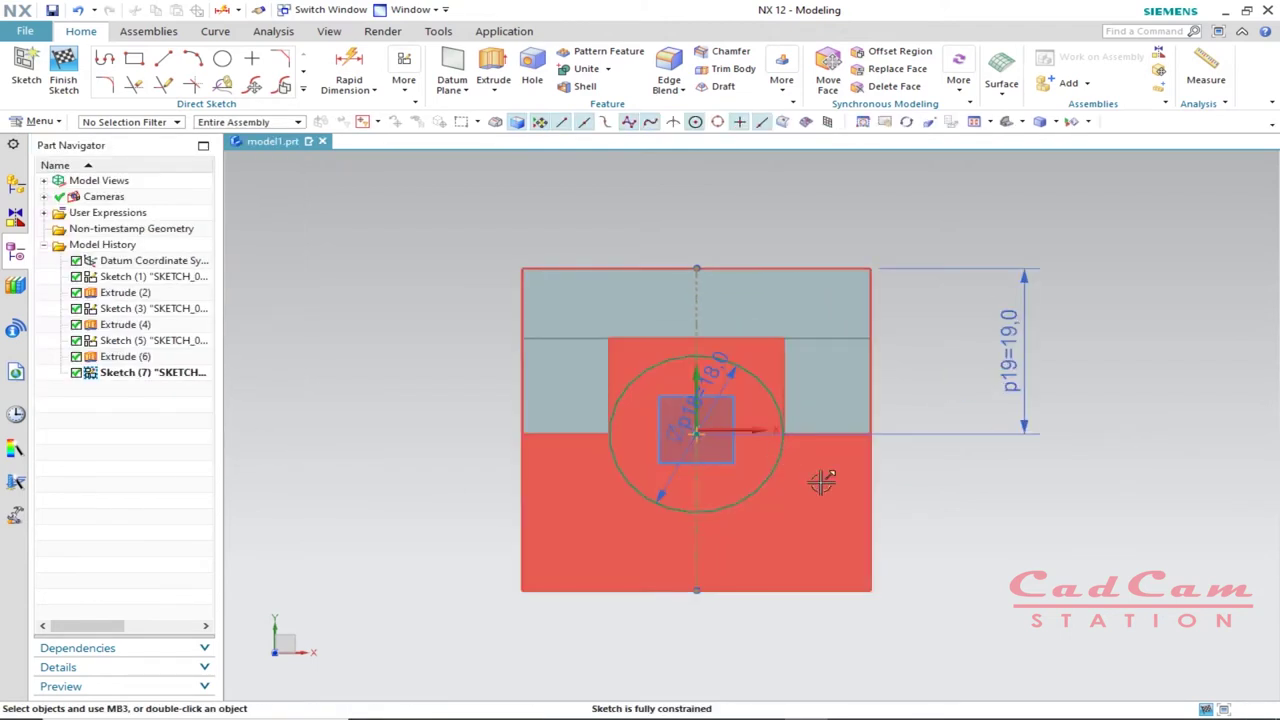
- Zoom in, expand the Direct Sketch curve gallery, and choose Project Curve
{"action": "scroll", "coordinate": [612, 427], "scroll_direction": "up", "scroll_amount": 2}
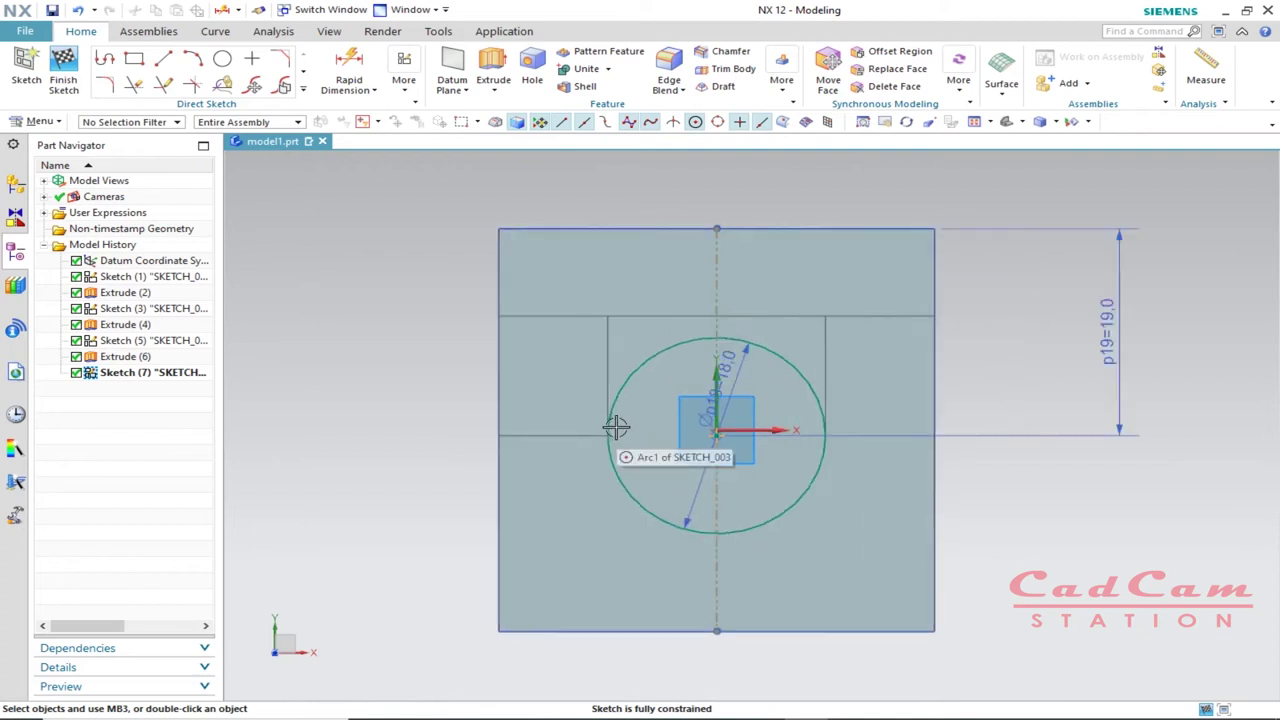
{"action": "scroll", "coordinate": [742, 470], "scroll_direction": "down", "scroll_amount": 2}
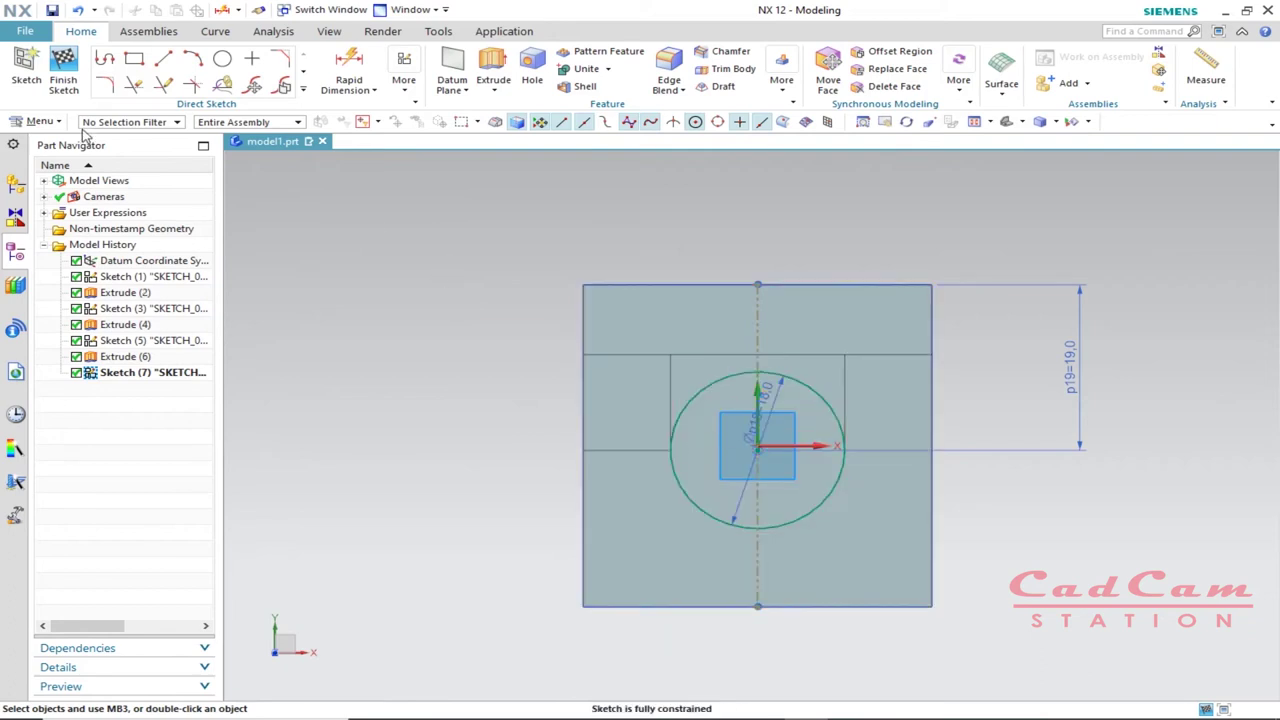
{"action": "scroll", "coordinate": [748, 393], "scroll_direction": "up", "scroll_amount": 2}
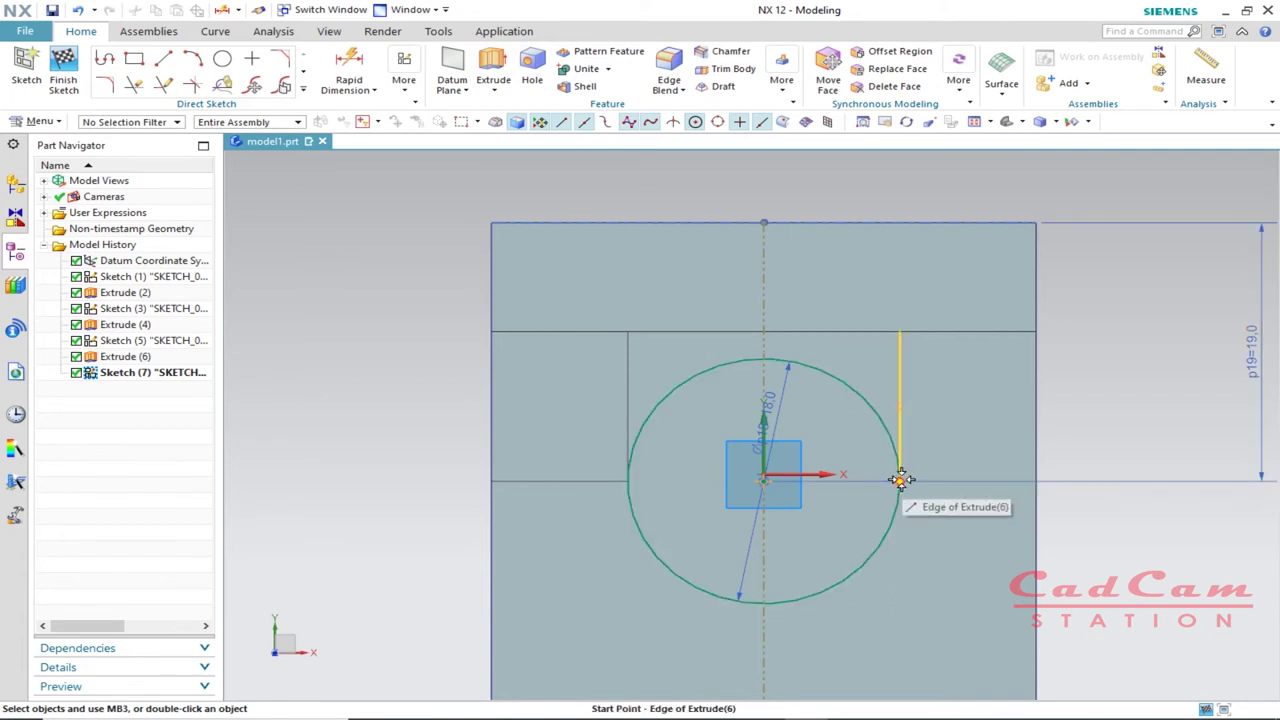
{"action": "left_click", "coordinate": [164, 62]}
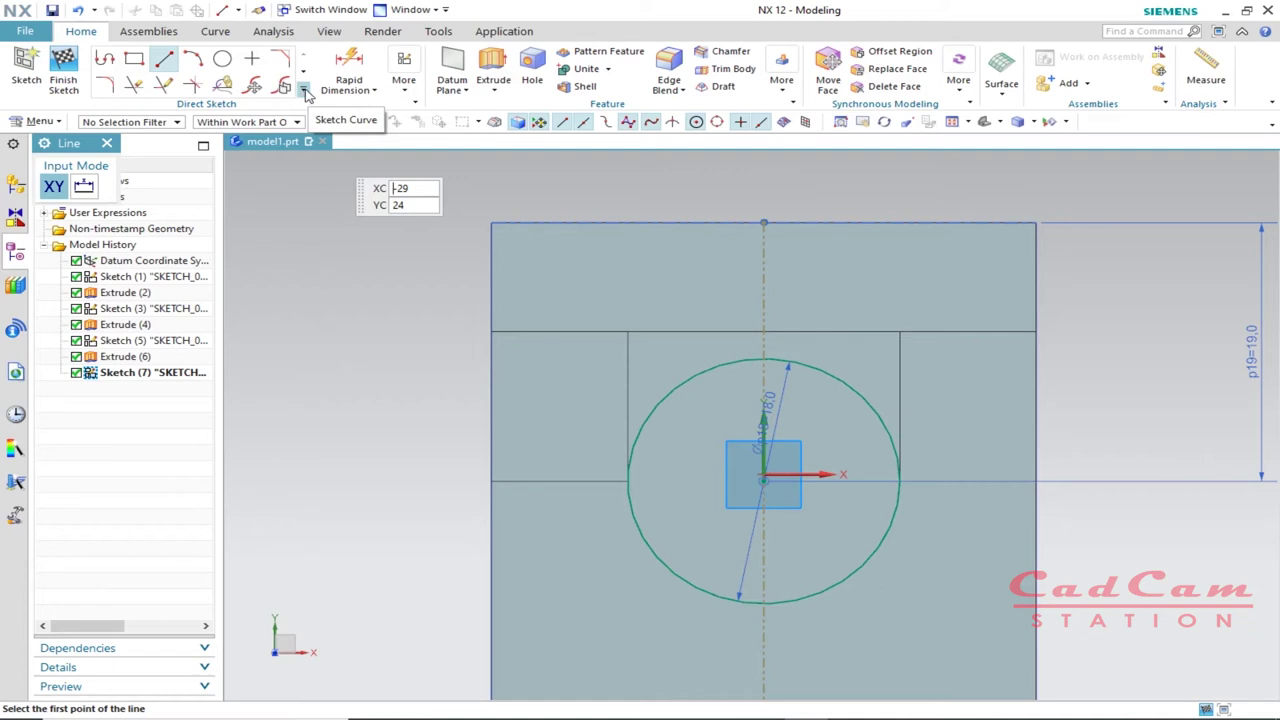
{"action": "key", "text": "Escape"}
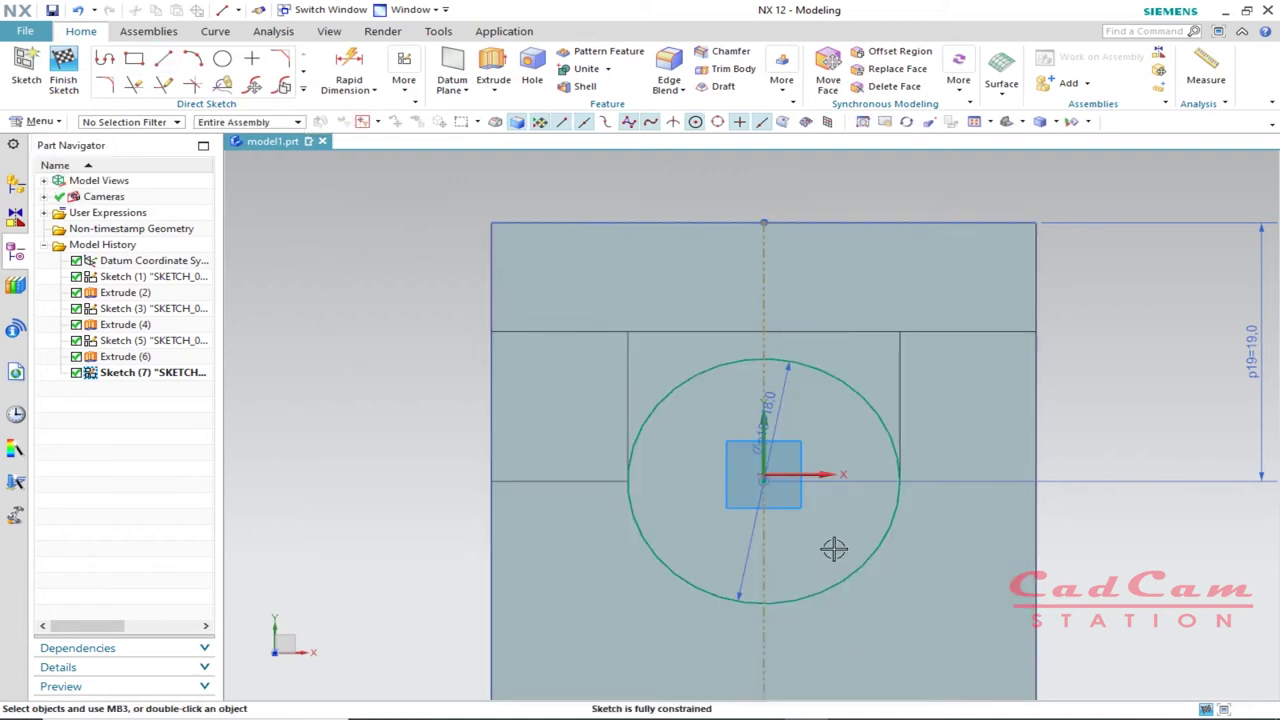
{"action": "middle_click_drag", "start_coordinate": [832, 549], "coordinate": [824, 546]}
{"action": "middle_click_drag", "start_coordinate": [607, 441], "coordinate": [300, 121]}
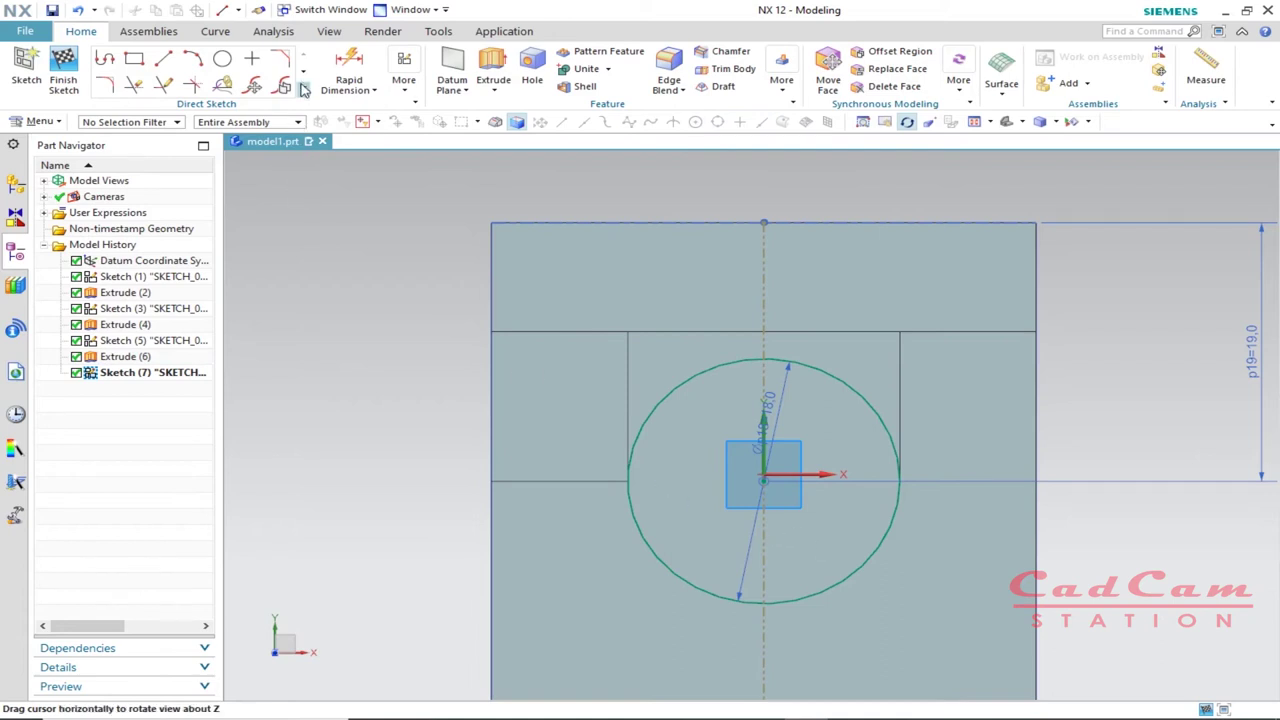
{"action": "left_click", "coordinate": [304, 90]}
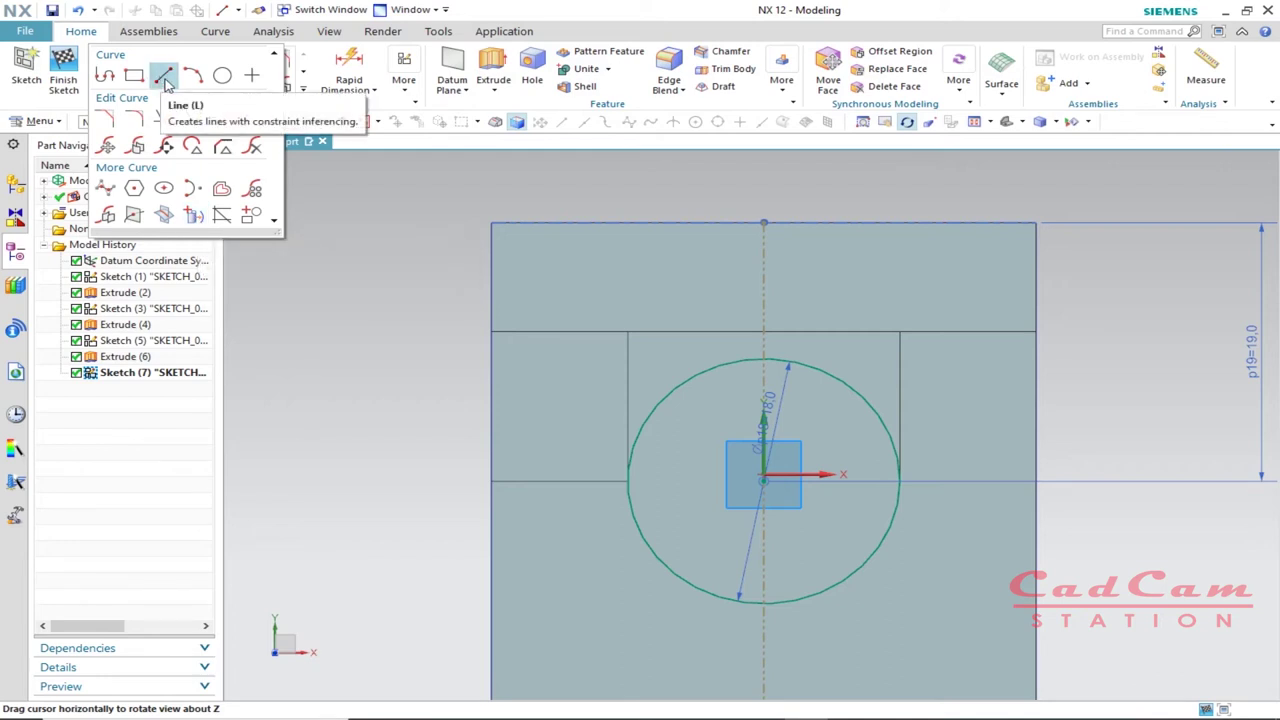
{"action": "left_click", "coordinate": [191, 214]}
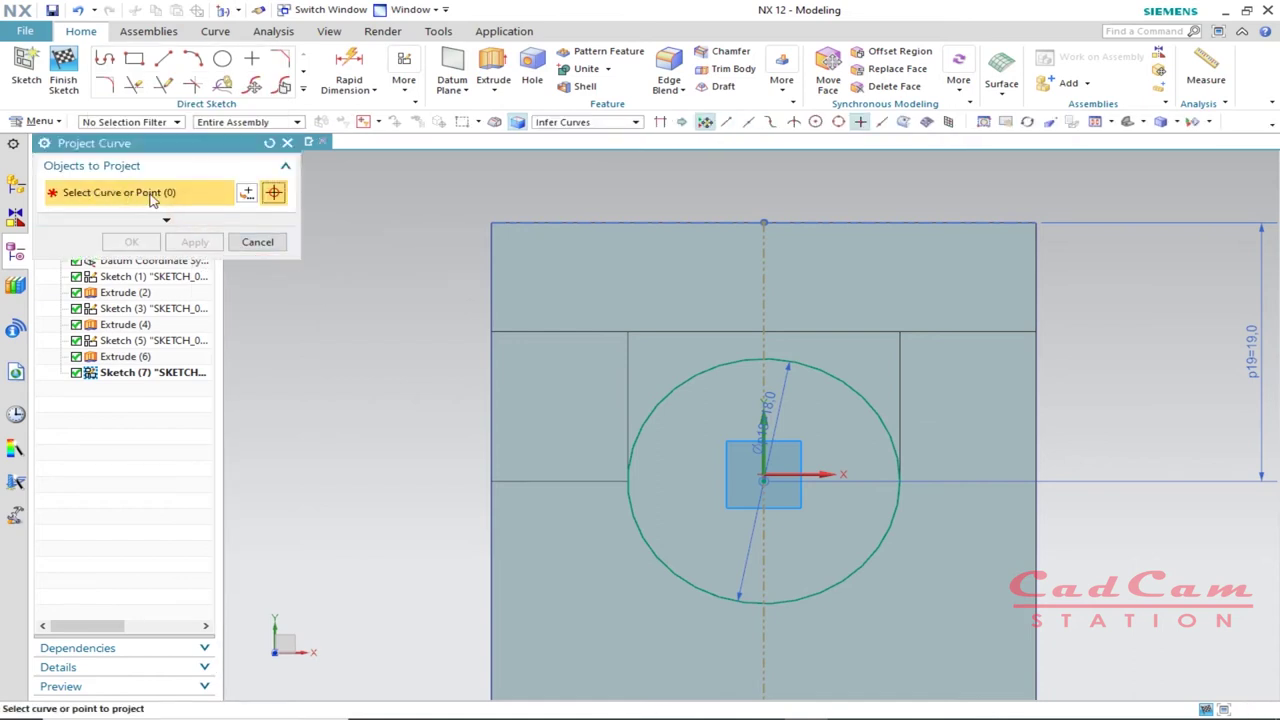
- Project the left and right vertical edges of Extrude (6) into the sketch
{"action": "left_click", "coordinate": [627, 386]}
{"action": "left_click", "coordinate": [718, 400]}
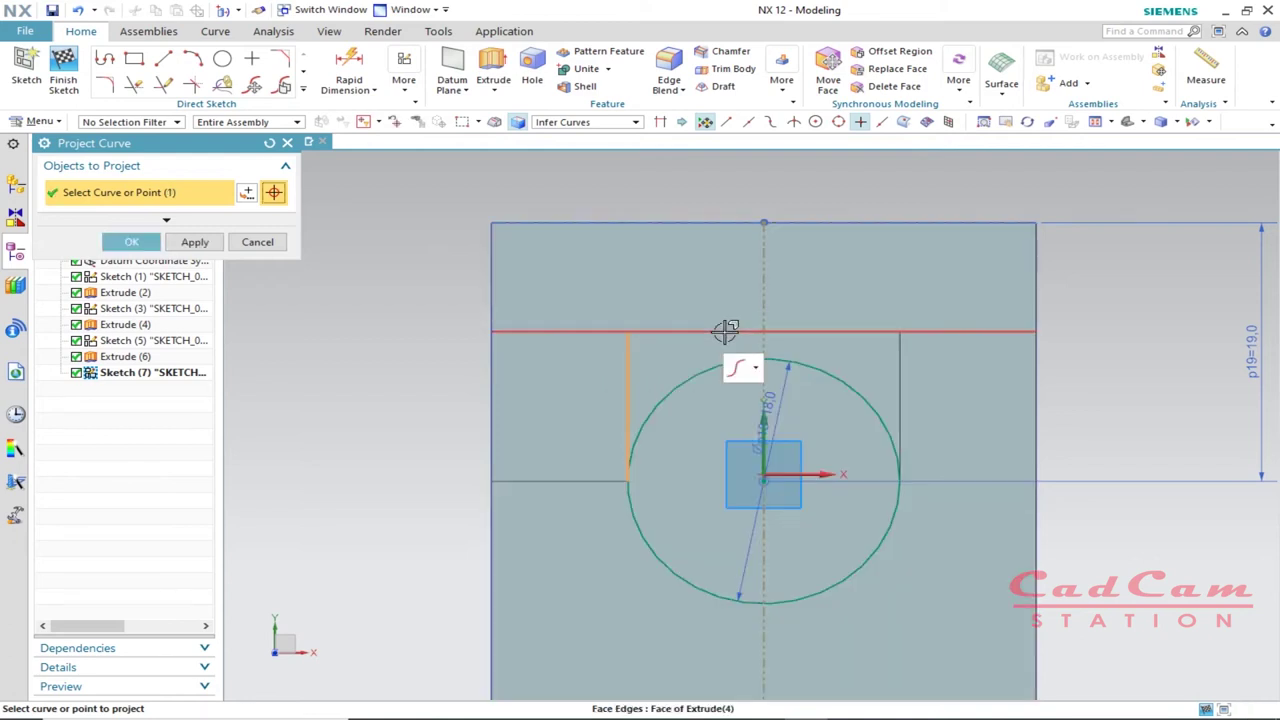
{"action": "left_click", "coordinate": [901, 372]}
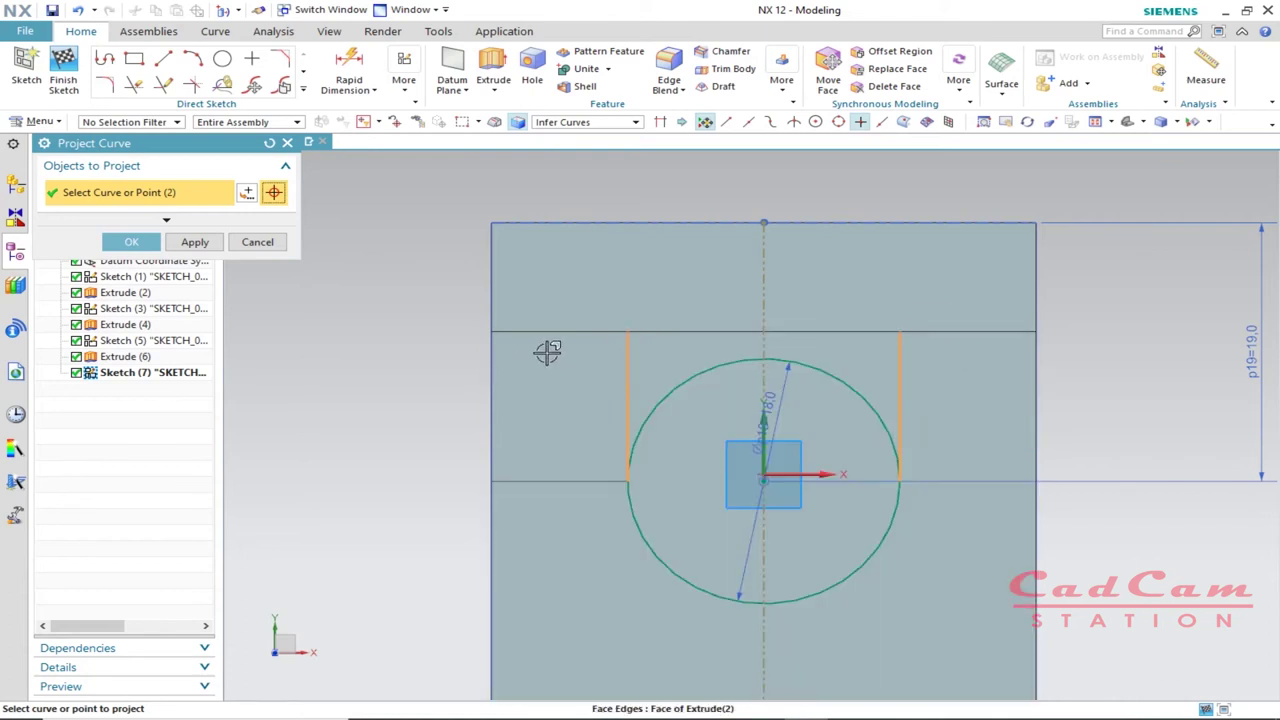
{"action": "left_click", "coordinate": [131, 242]}
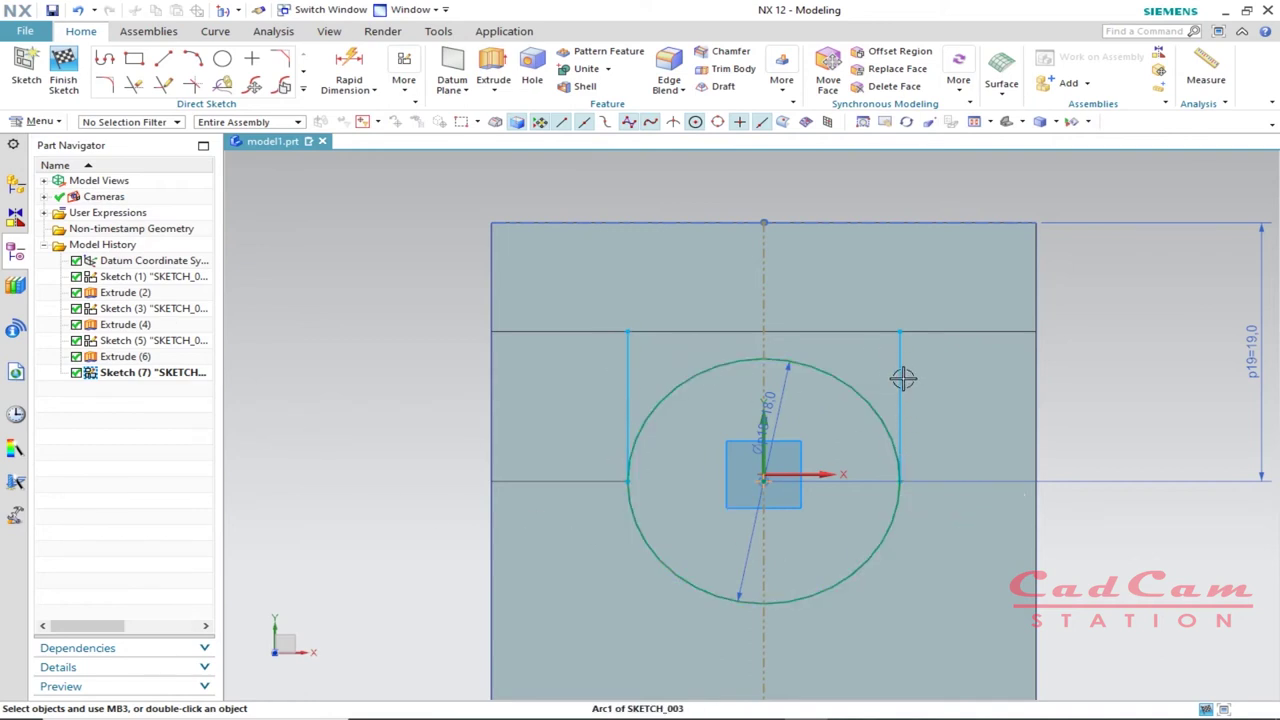
- Join the two projected edges' top endpoints with an 18-long horizontal line
{"action": "left_click", "coordinate": [163, 62]}
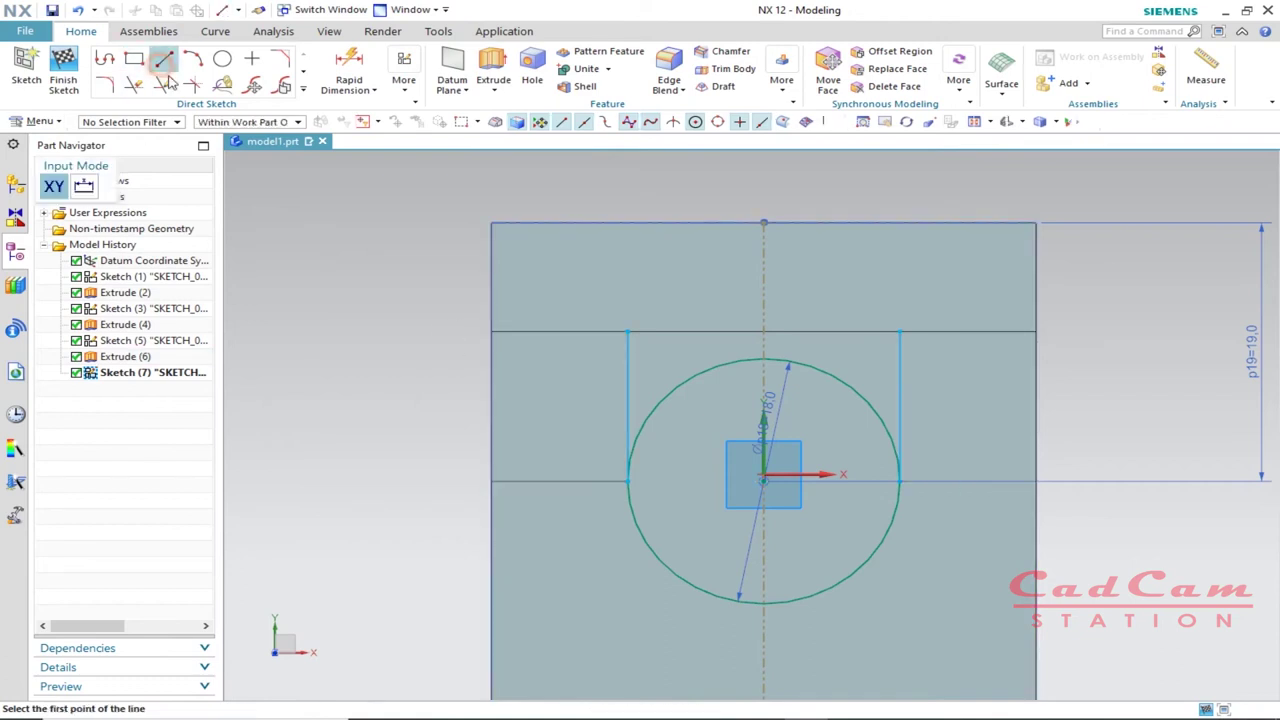
{"action": "left_click", "coordinate": [628, 331]}
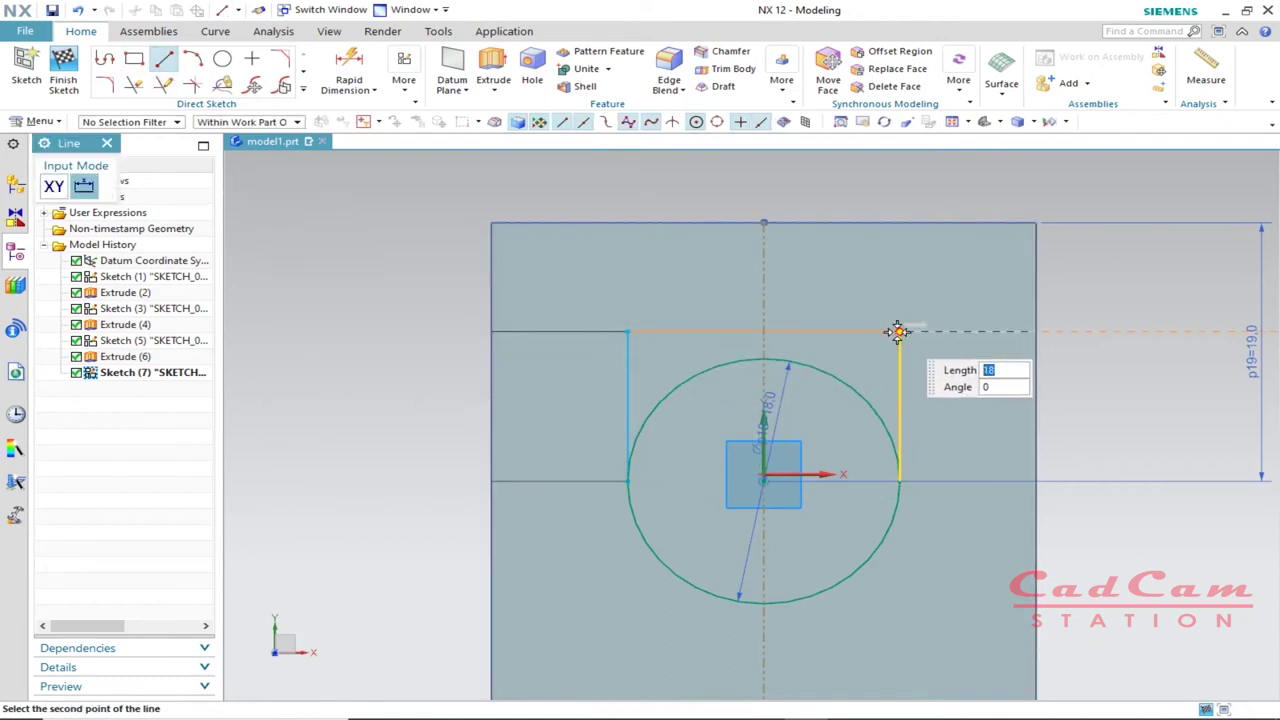
{"action": "left_click", "coordinate": [899, 331]}
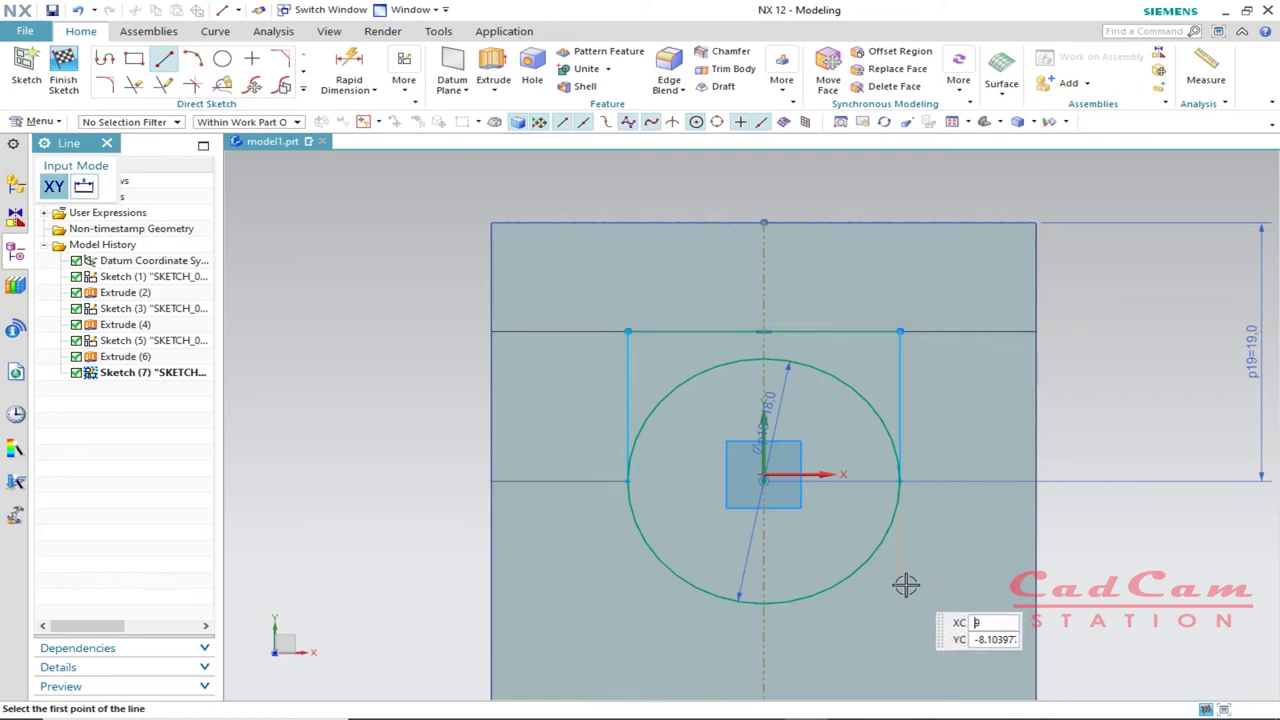
{"action": "key", "text": "Escape"}
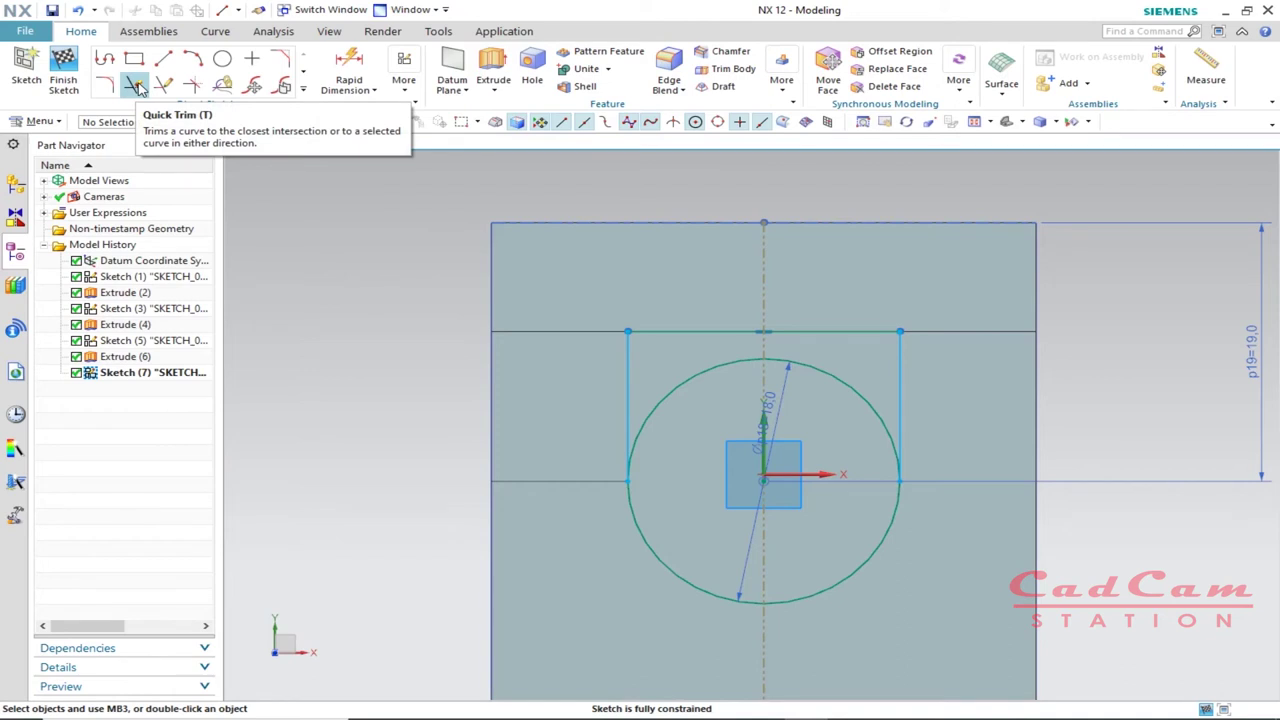
- Quick Trim the Ø18 circle's upper arcs, leaving only its lower half
{"action": "left_click", "coordinate": [136, 86]}
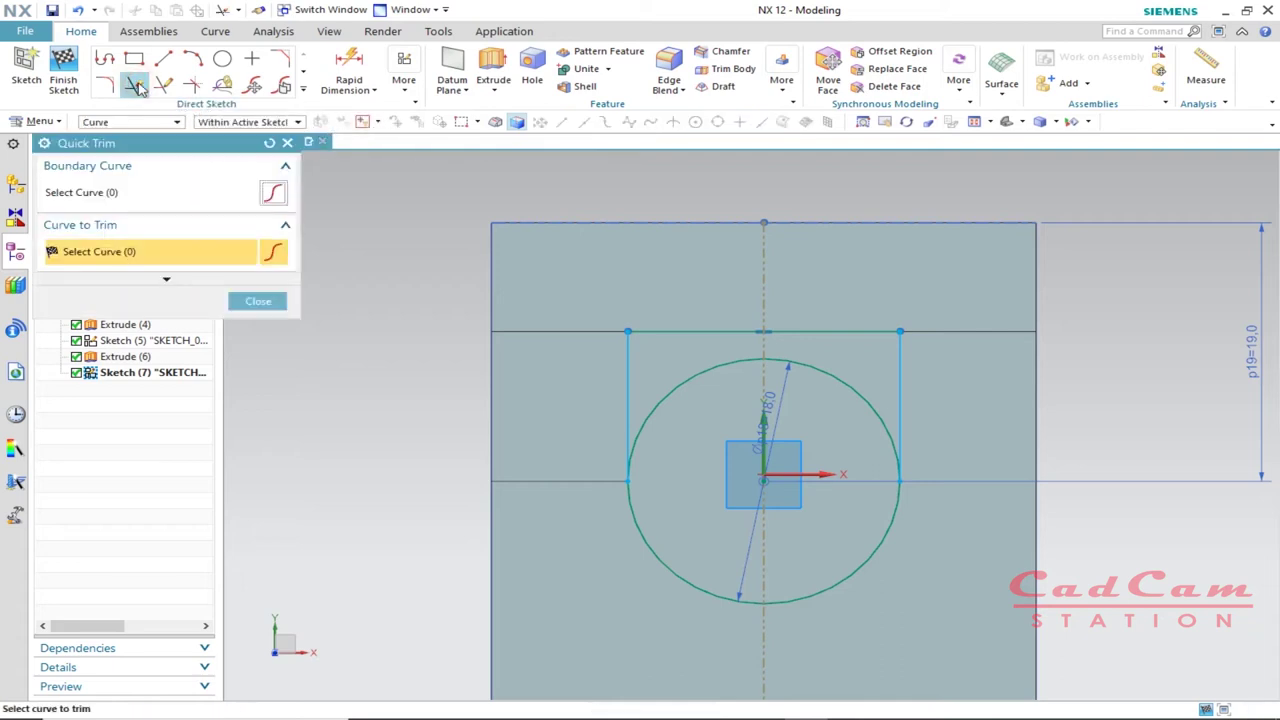
{"action": "left_click", "coordinate": [689, 376]}
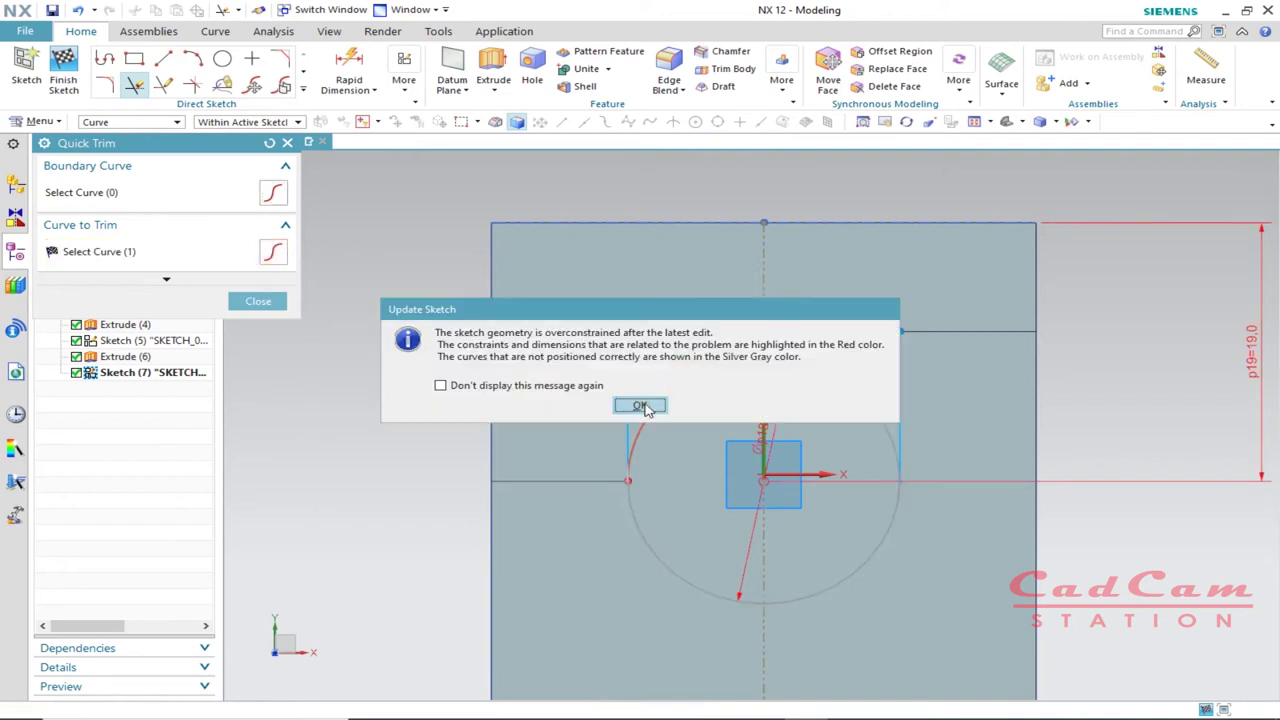
{"action": "left_click", "coordinate": [640, 406]}
{"action": "left_click", "coordinate": [843, 373]}
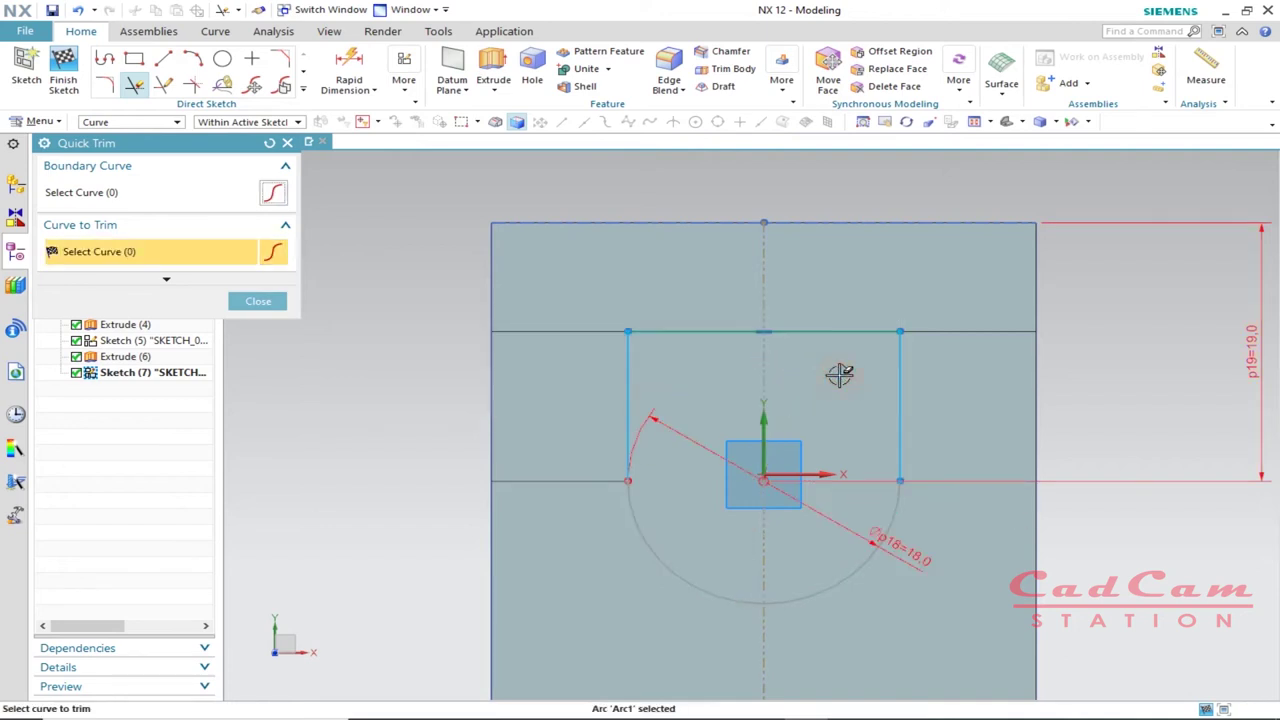
{"action": "left_click", "coordinate": [274, 306]}
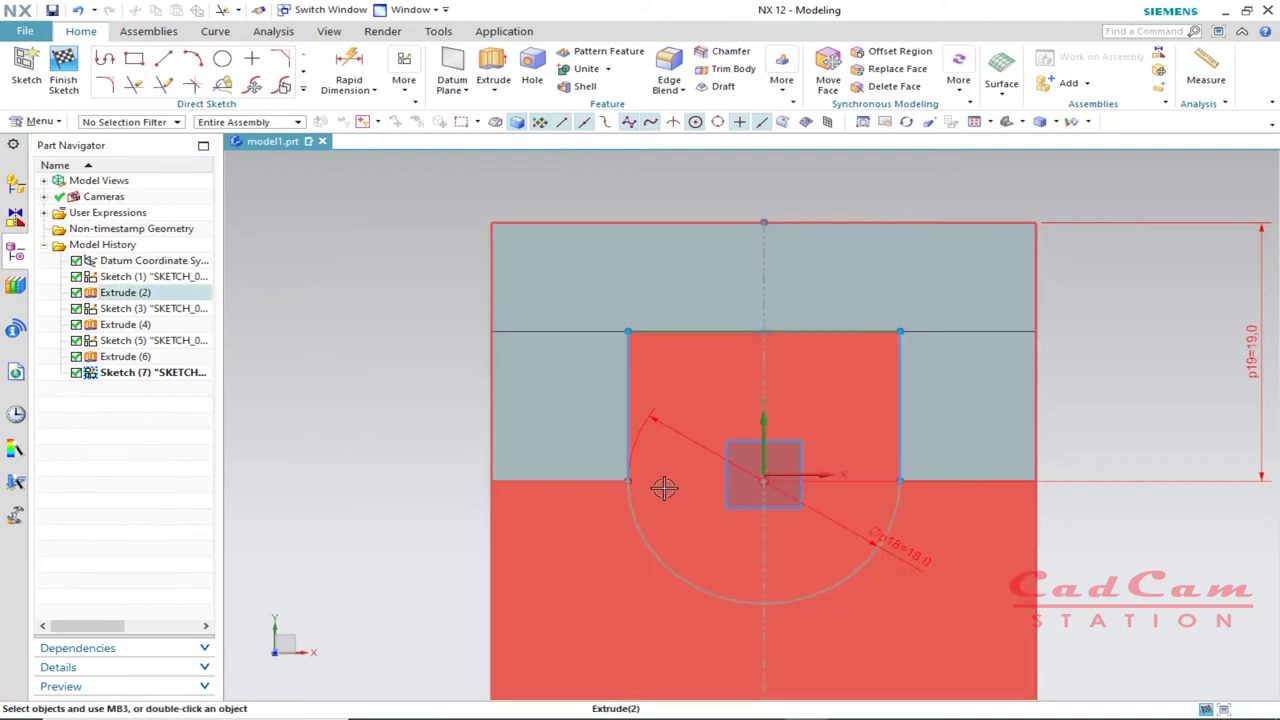
{"action": "scroll", "coordinate": [663, 486], "scroll_direction": "up", "scroll_amount": 1}
{"action": "scroll", "coordinate": [893, 582], "scroll_direction": "down", "scroll_amount": 1}
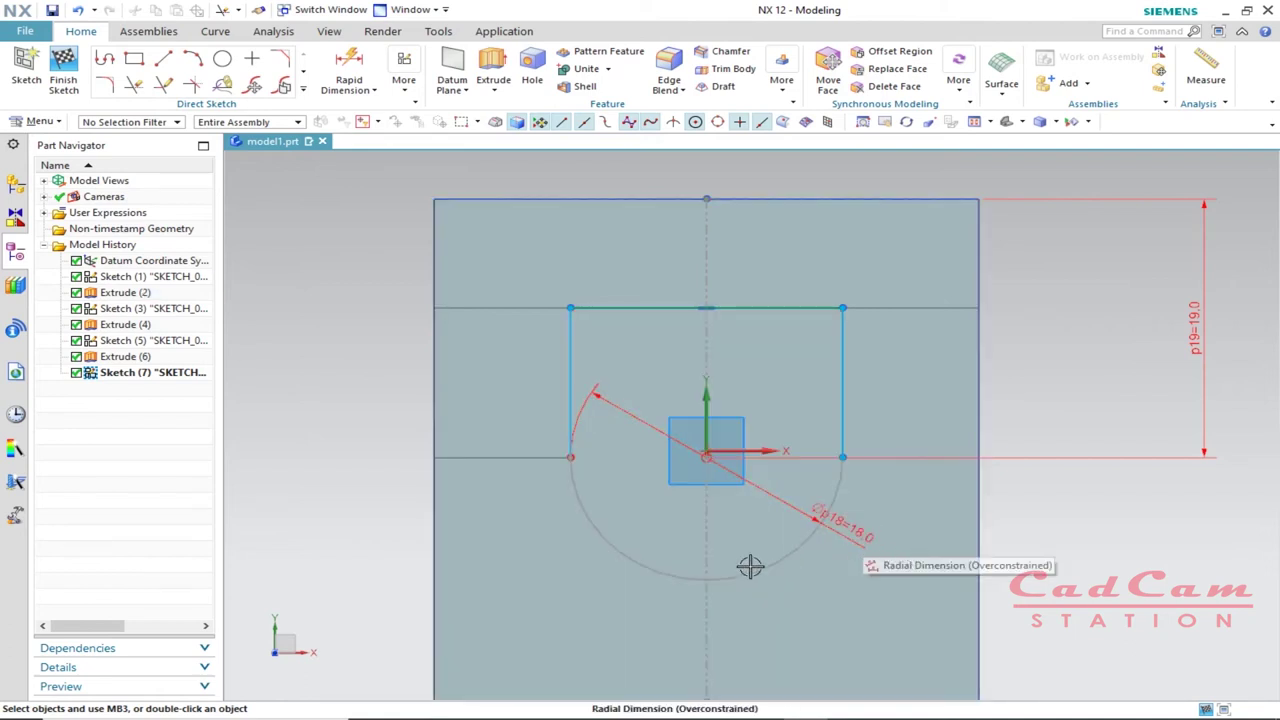
- Delete the arc's conflicting radial dimension and orbit to an isometric view
{"action": "left_click", "coordinate": [580, 508]}
{"action": "key", "text": "Escape"}
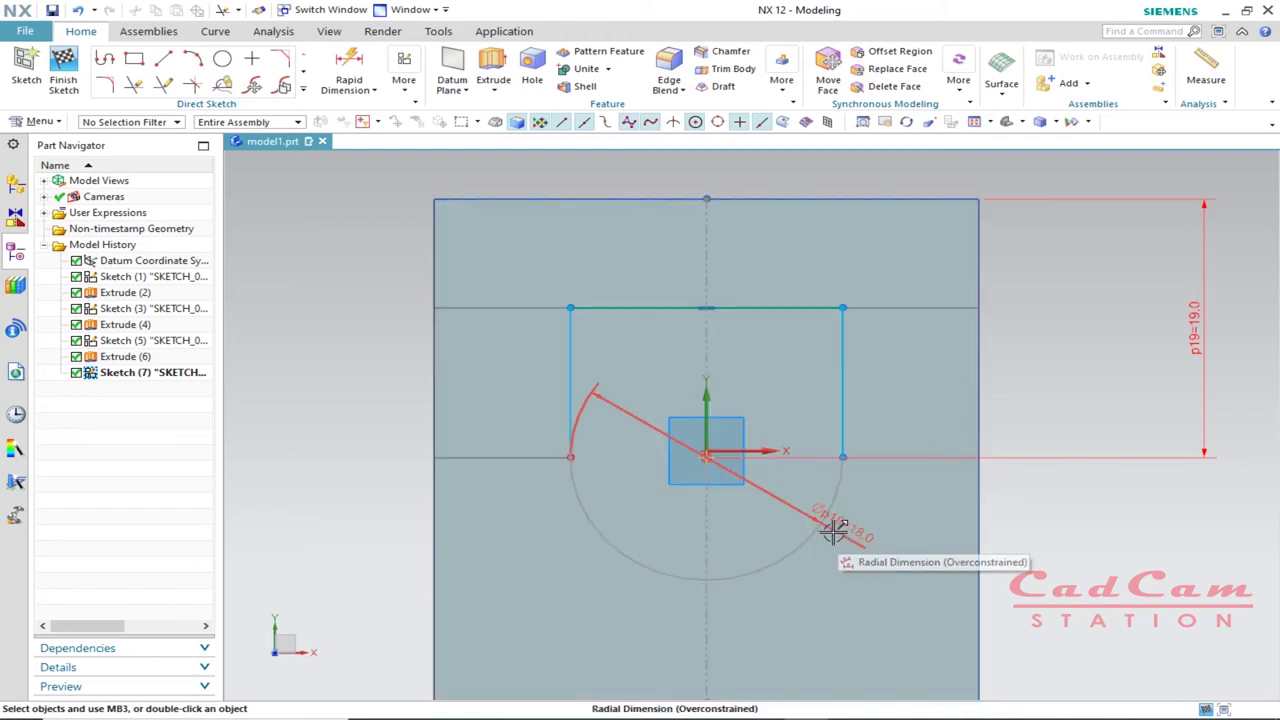
{"action": "left_click", "coordinate": [776, 492]}
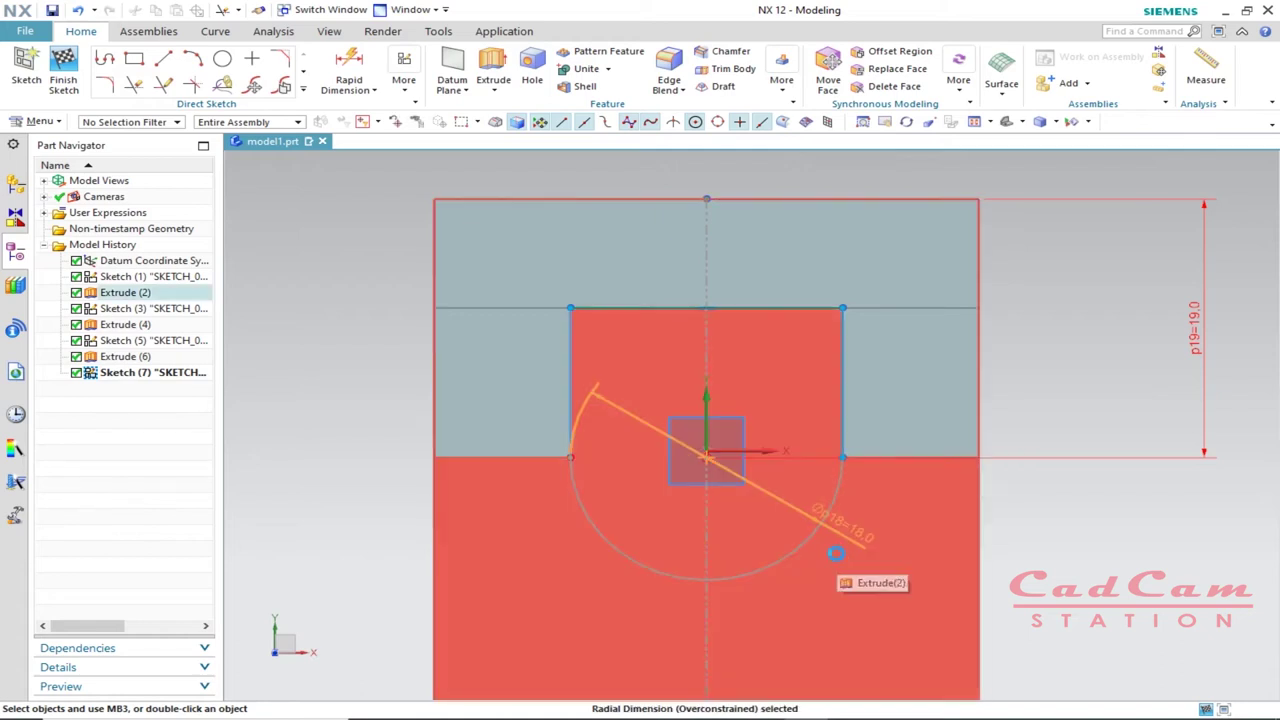
{"action": "key", "text": "Delete"}
{"action": "left_click", "coordinate": [640, 399]}
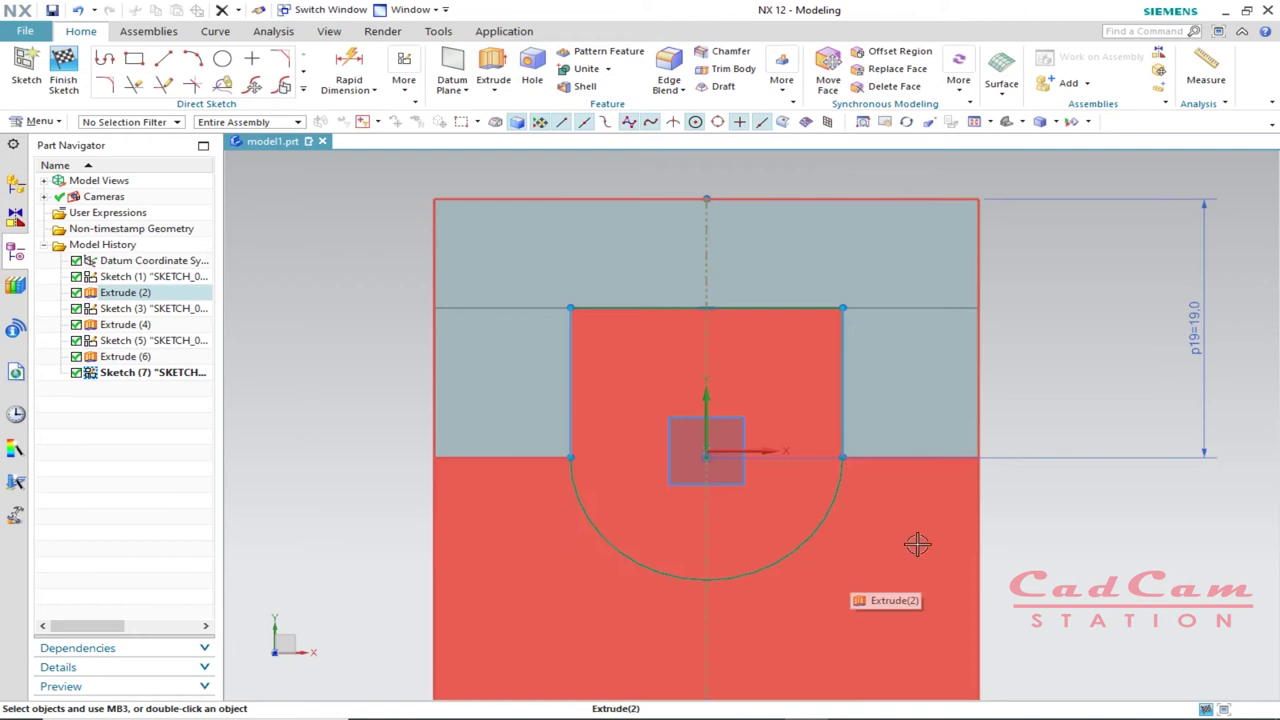
{"action": "mouse_move", "coordinate": [912, 600]}
{"action": "middle_mouse_down"}
{"action": "mouse_move", "coordinate": [843, 526]}
{"action": "mouse_move", "coordinate": [820, 560]}
{"action": "mouse_move", "coordinate": [809, 554]}
{"action": "middle_mouse_up"}
{"action": "scroll", "coordinate": [809, 554], "scroll_direction": "up", "scroll_amount": 2}
{"action": "scroll", "coordinate": [805, 489], "scroll_direction": "down", "scroll_amount": 3}
{"action": "middle_click_drag", "start_coordinate": [857, 600], "coordinate": [971, 611]}
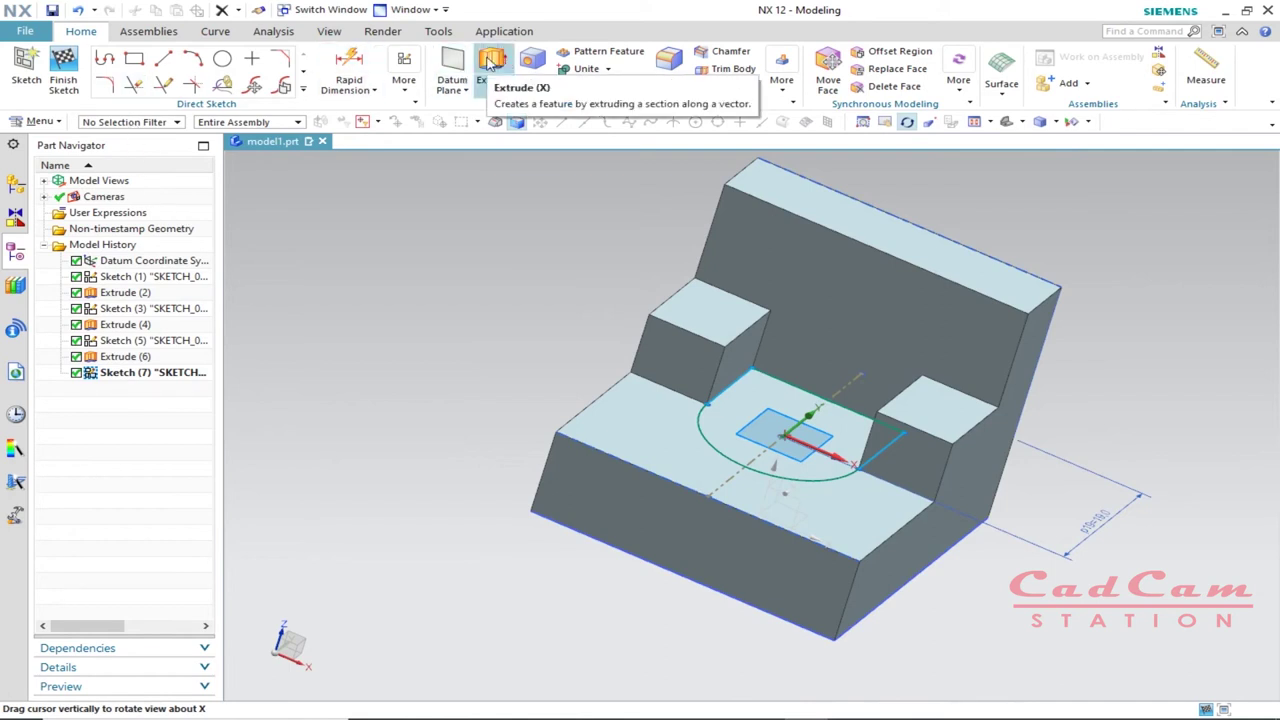
- Extrude the U-shaped sketch reversed downward, with Boolean Subtract and End set to Until Next
{"action": "left_click", "coordinate": [491, 63]}
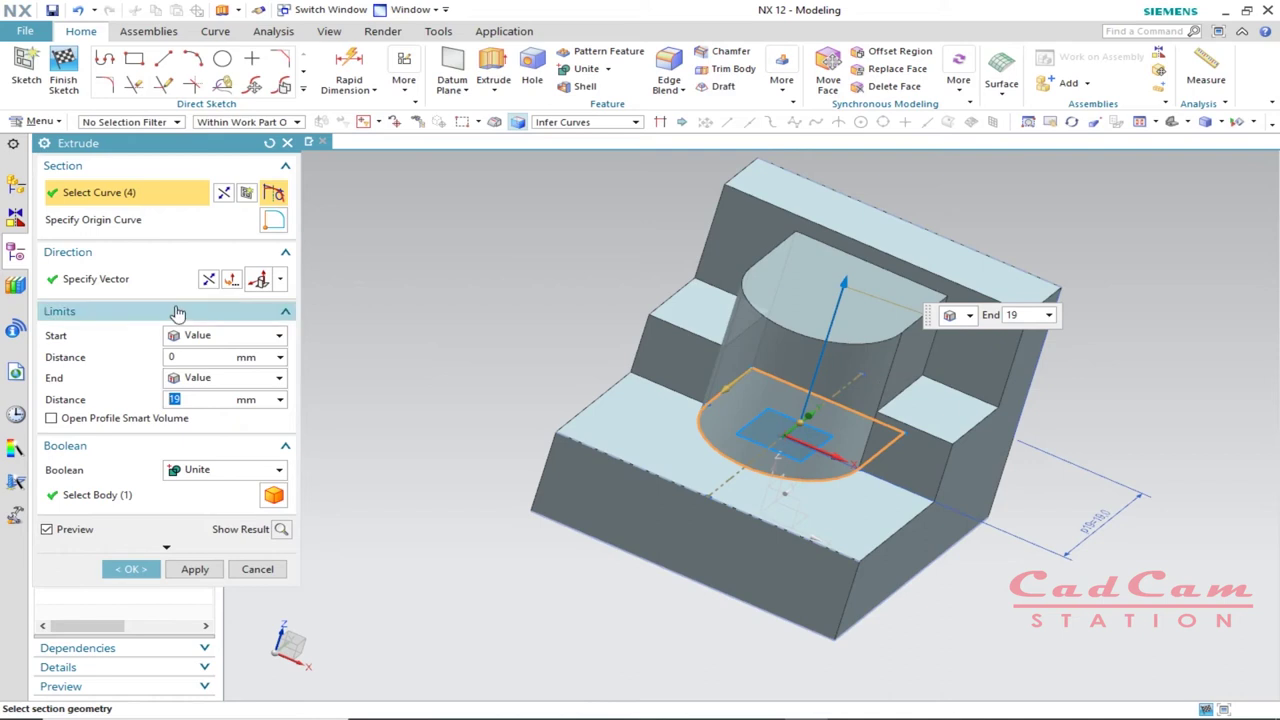
{"action": "left_click", "coordinate": [208, 279]}
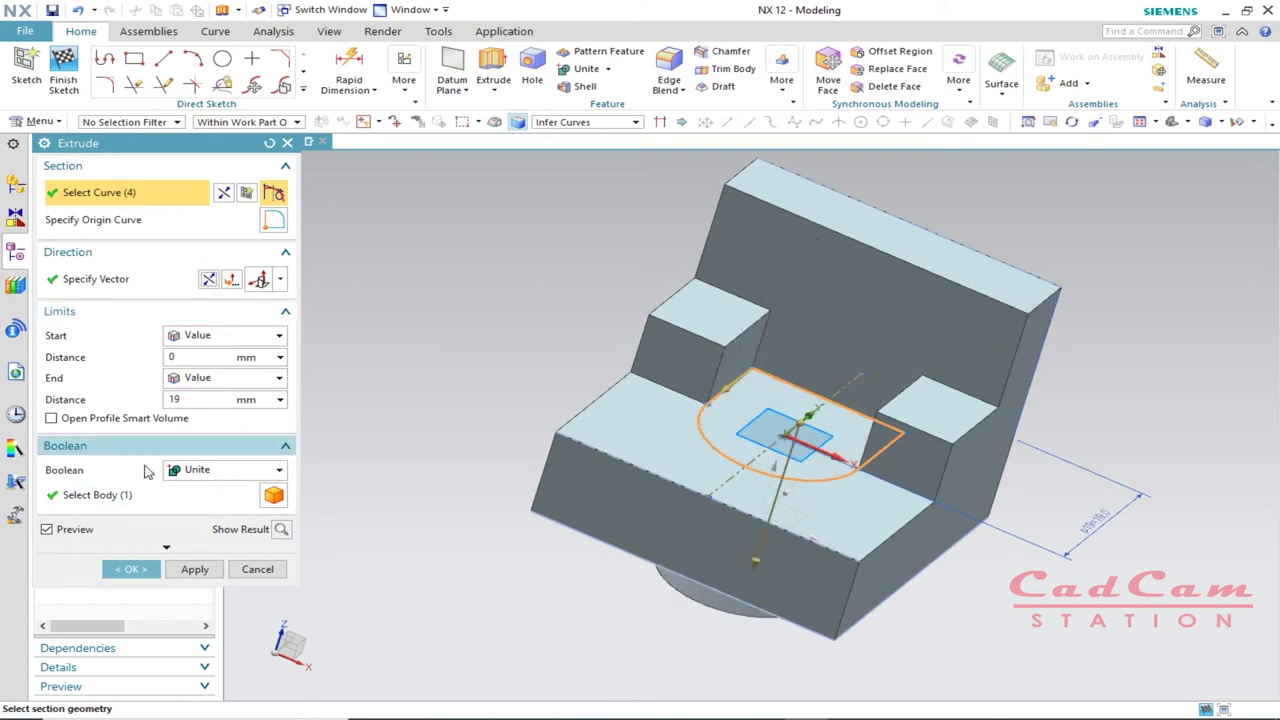
{"action": "left_click", "coordinate": [272, 472]}
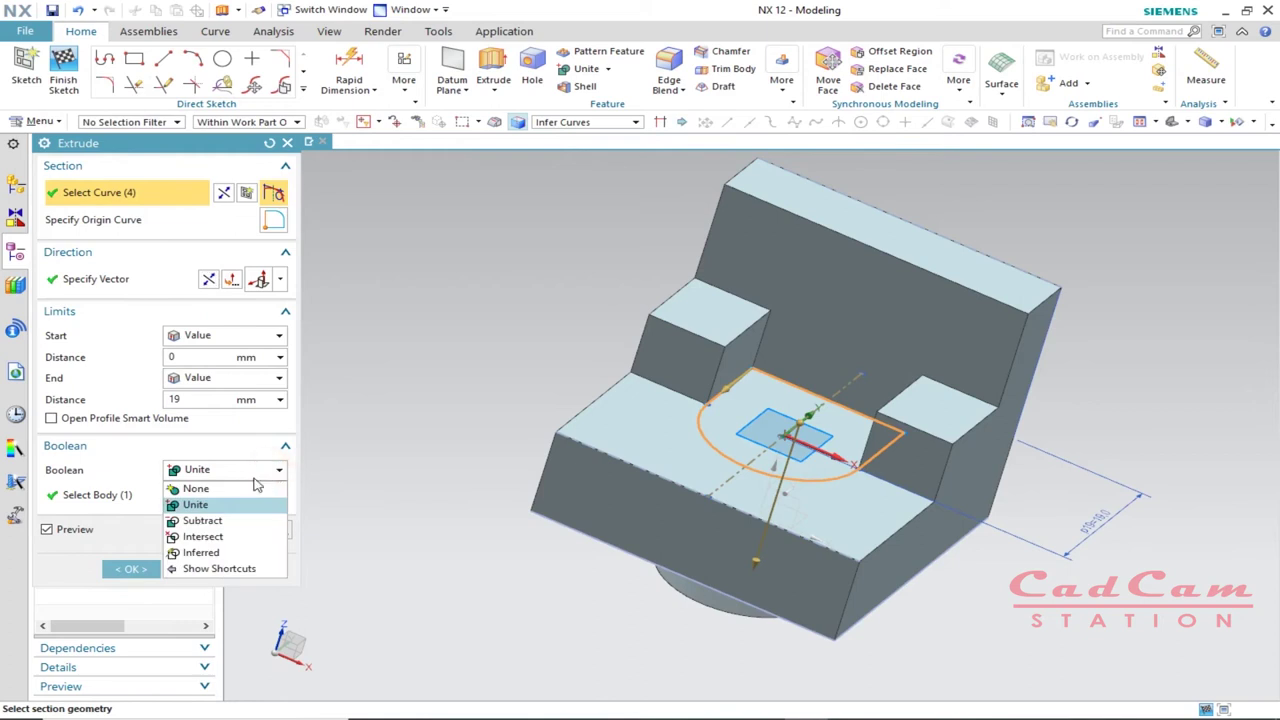
{"action": "left_click", "coordinate": [217, 523]}
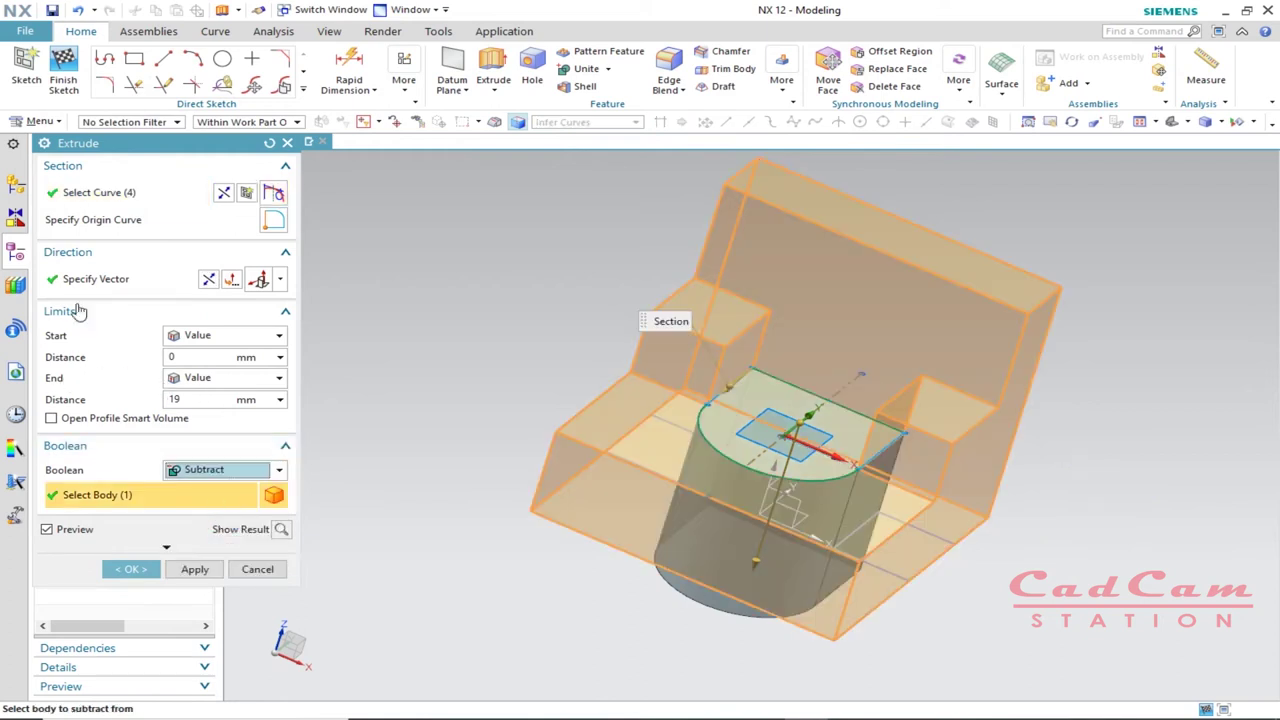
{"action": "left_click", "coordinate": [223, 380]}
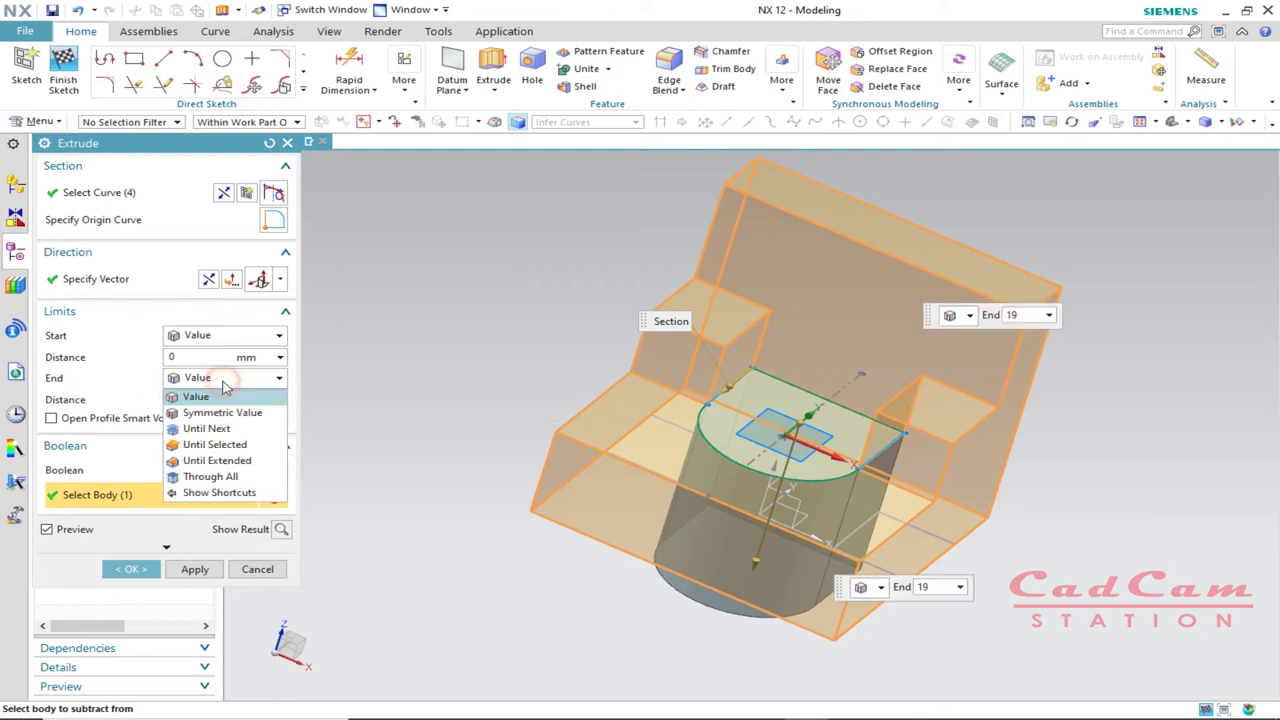
{"action": "left_click", "coordinate": [205, 430]}
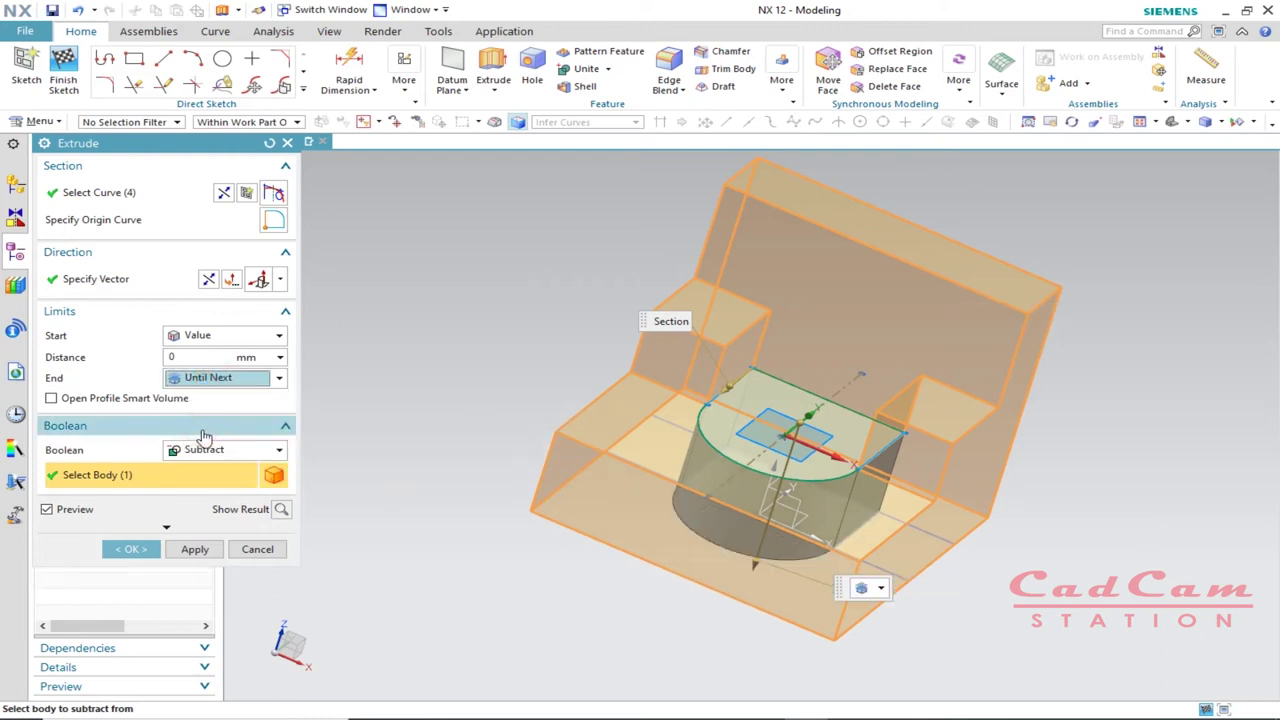
{"action": "left_click", "coordinate": [135, 550]}
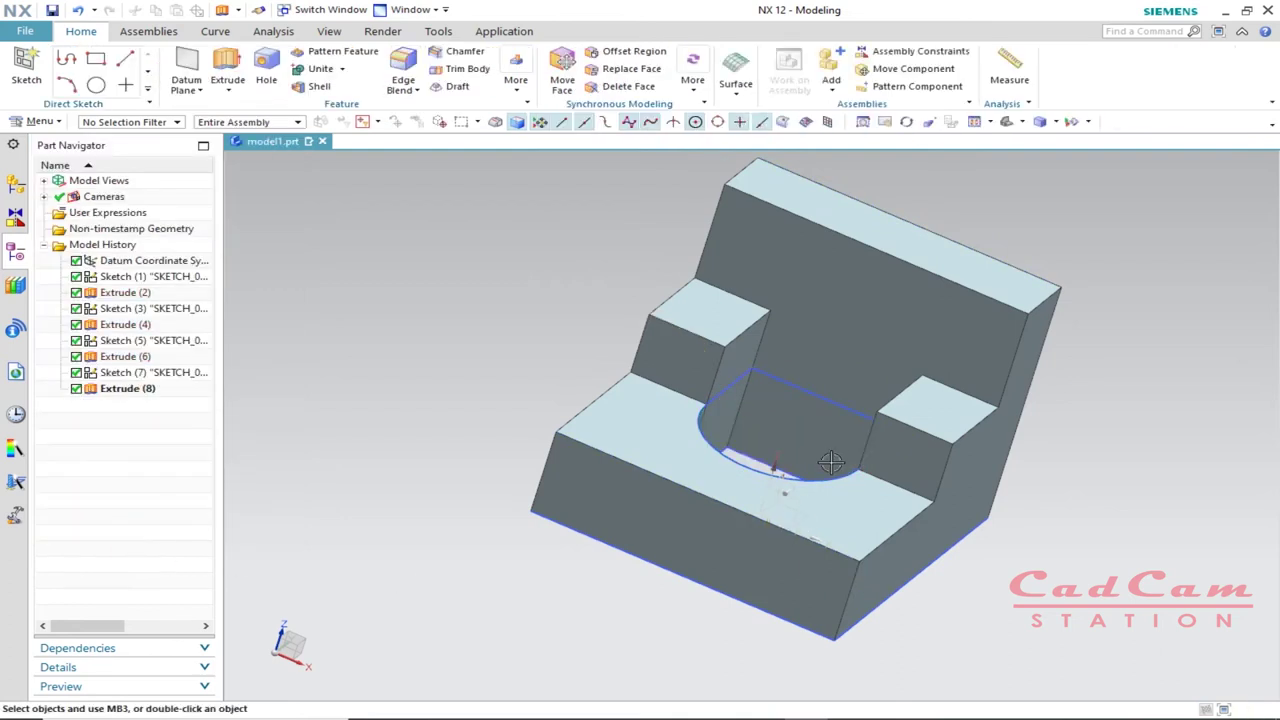
- Orbit the model to inspect the rounded notch, then bring up the TUT DRAWING 1 PDF
{"action": "scroll", "coordinate": [985, 572], "scroll_direction": "up", "scroll_amount": 1}
{"action": "scroll", "coordinate": [860, 540], "scroll_direction": "down", "scroll_amount": 2}
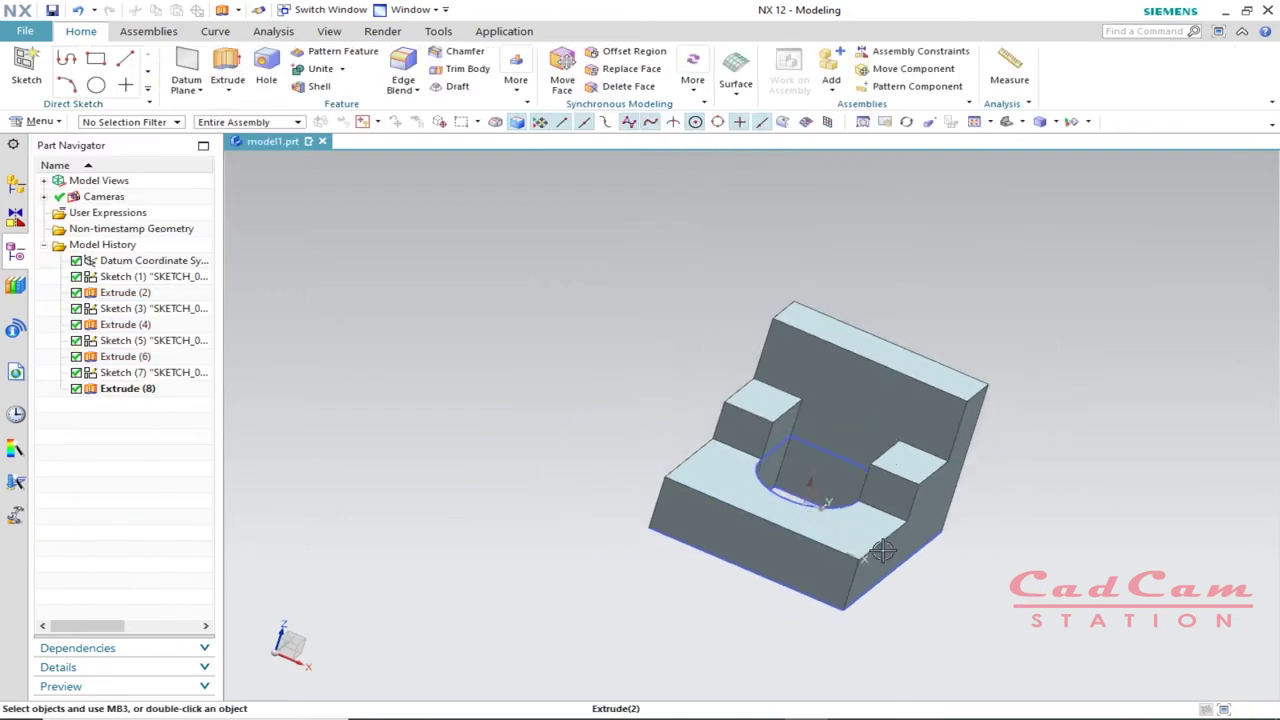
{"action": "key", "text": "F7"}
{"action": "left_click_drag", "start_coordinate": [935, 581], "coordinate": [861, 433]}
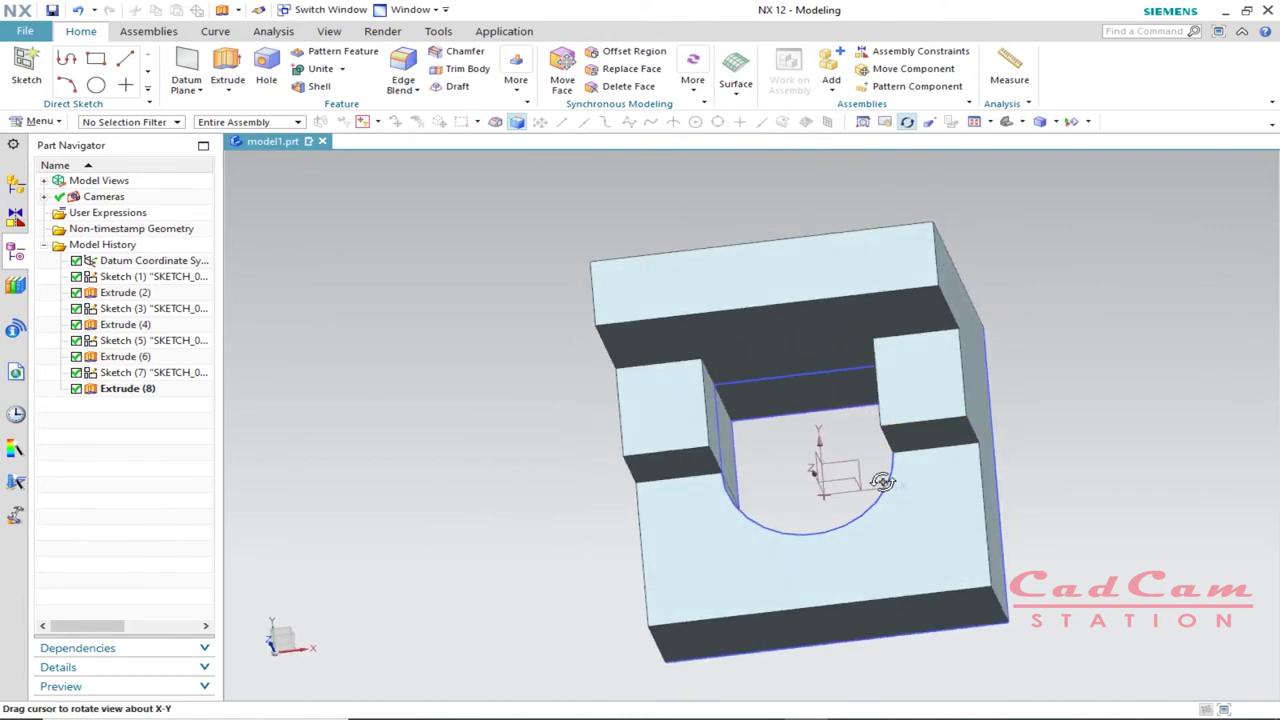
{"action": "left_click_drag", "start_coordinate": [820, 526], "coordinate": [863, 477]}
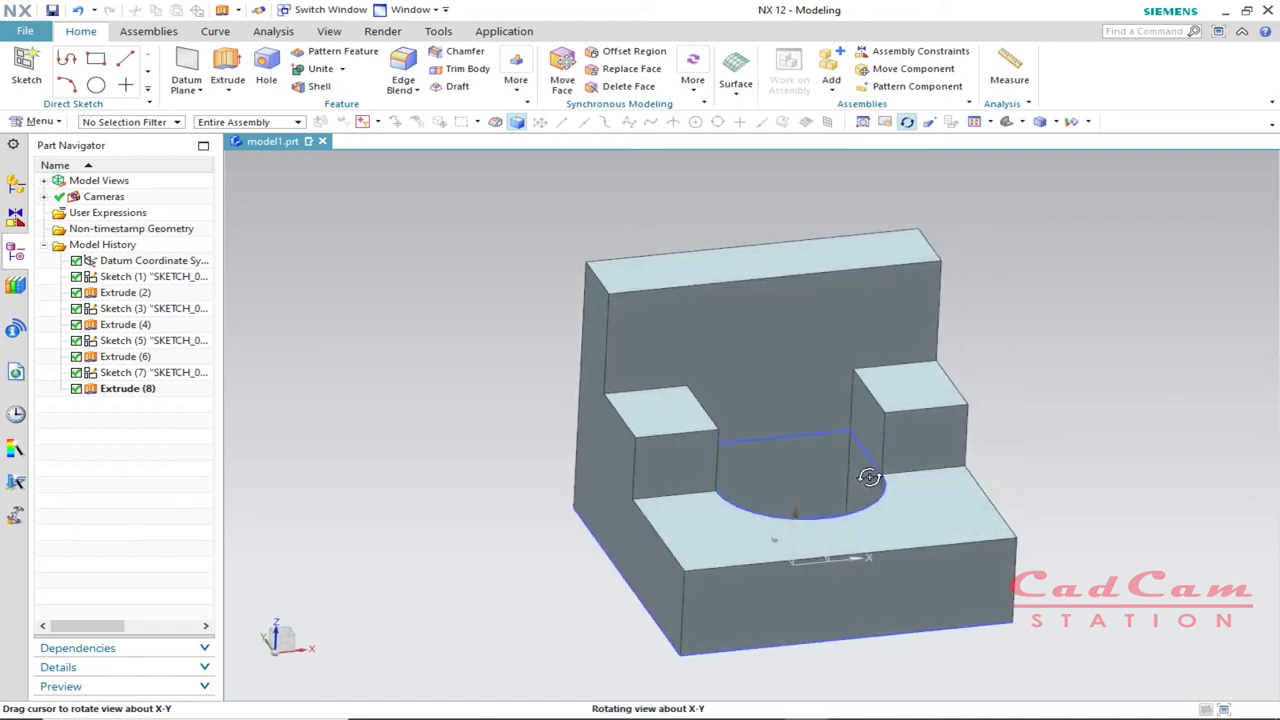
{"action": "scroll", "coordinate": [840, 506], "scroll_direction": "up", "scroll_amount": 2}
{"action": "scroll", "coordinate": [777, 474], "scroll_direction": "down", "scroll_amount": 4}
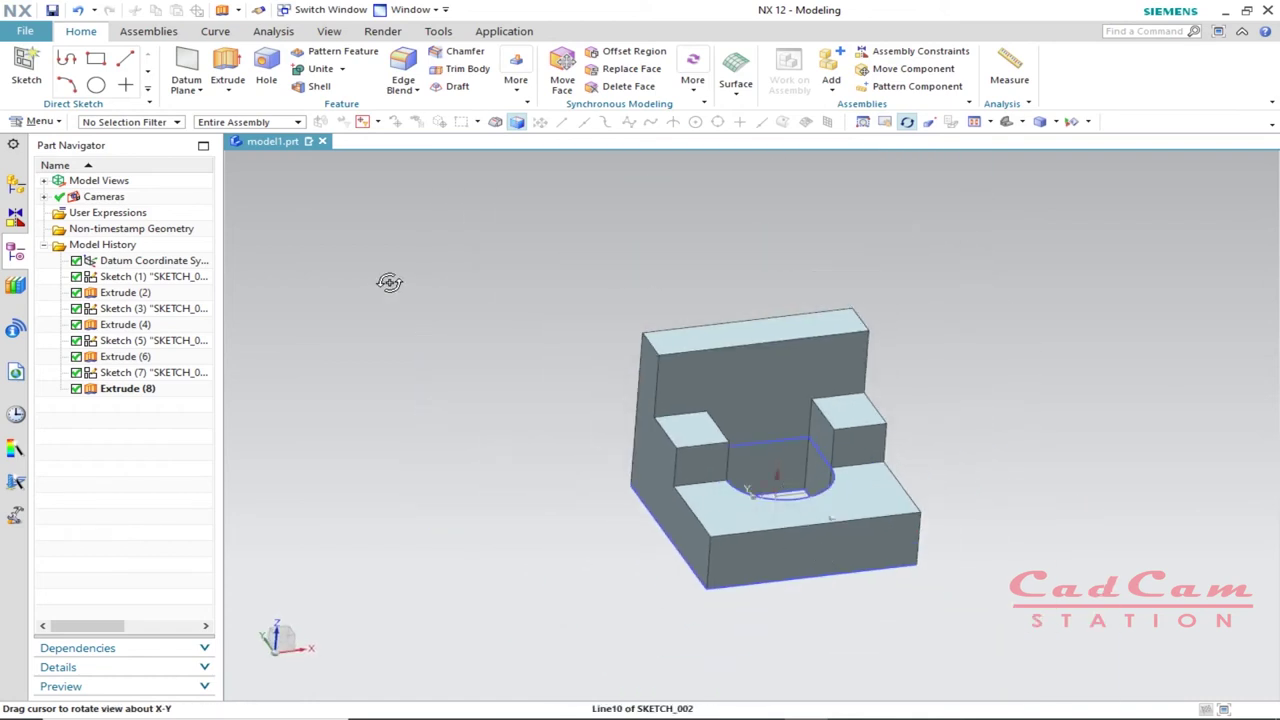
{"action": "key", "text": "alt+Tab"}
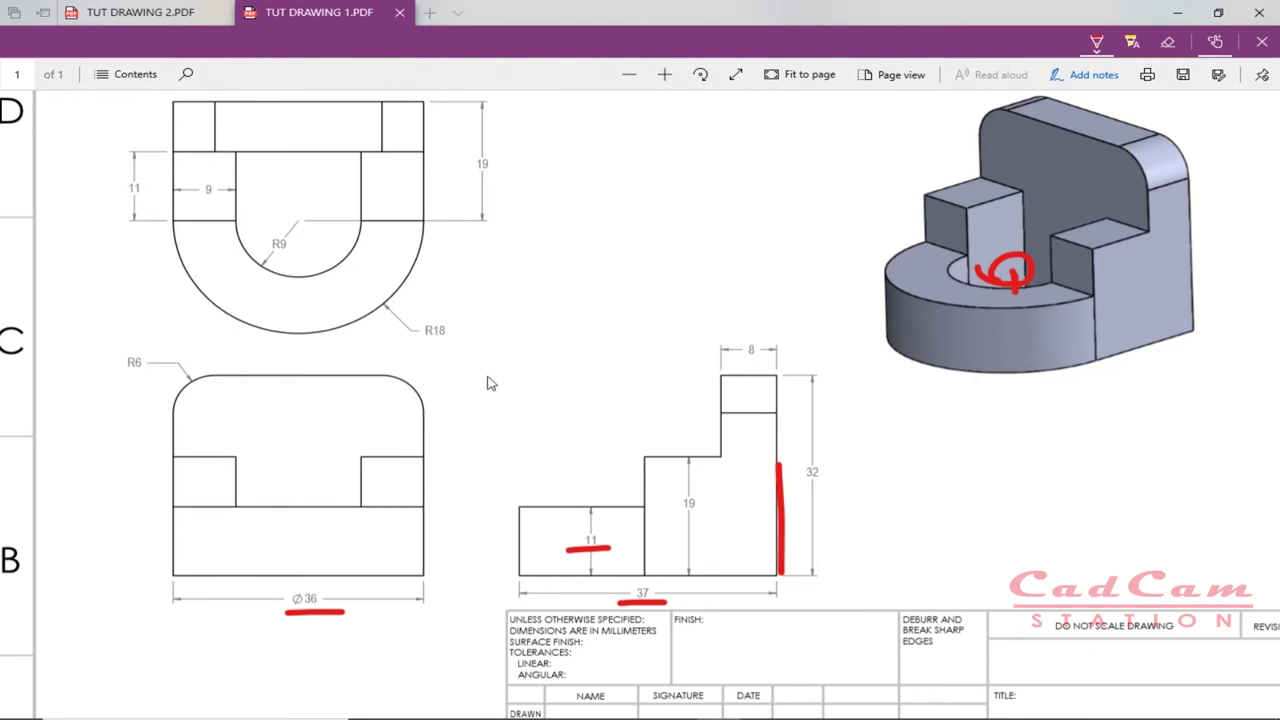
- Blend the block's front-left and front-right vertical edges with an 18 mm radius
{"action": "key", "text": "alt+Tab"}
{"action": "left_click", "coordinate": [403, 62]}
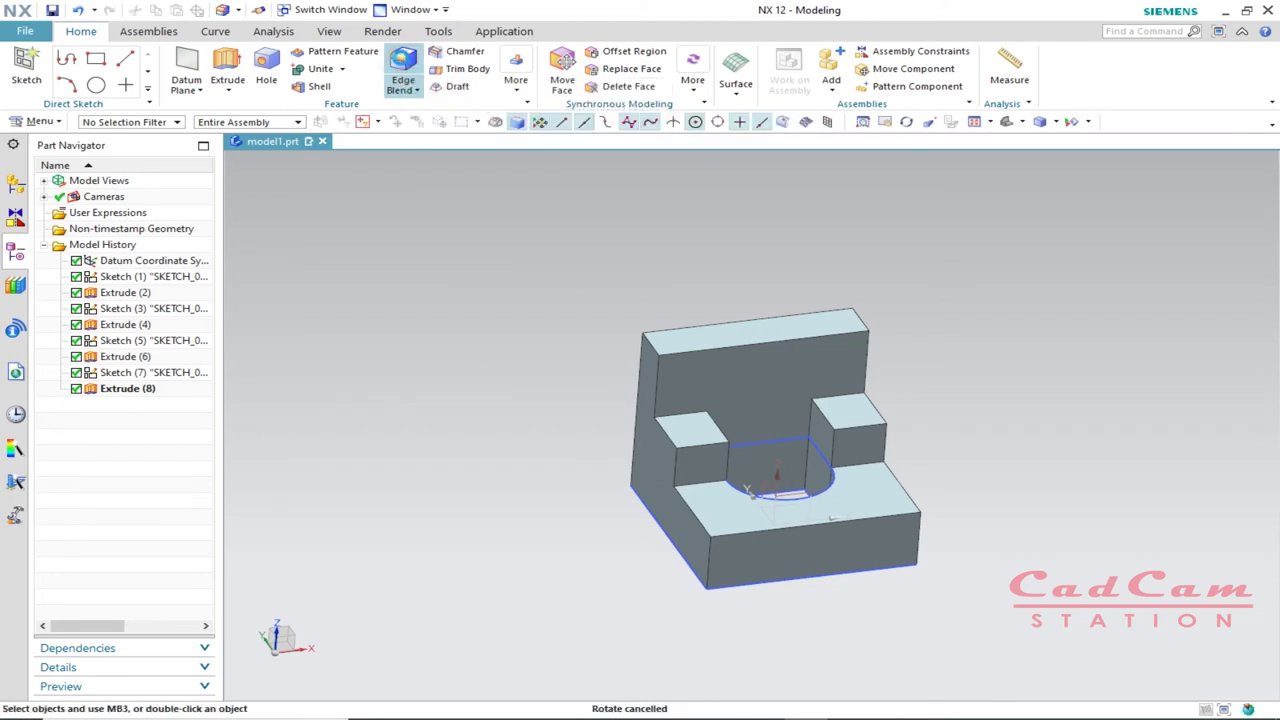
{"action": "left_click", "coordinate": [713, 566]}
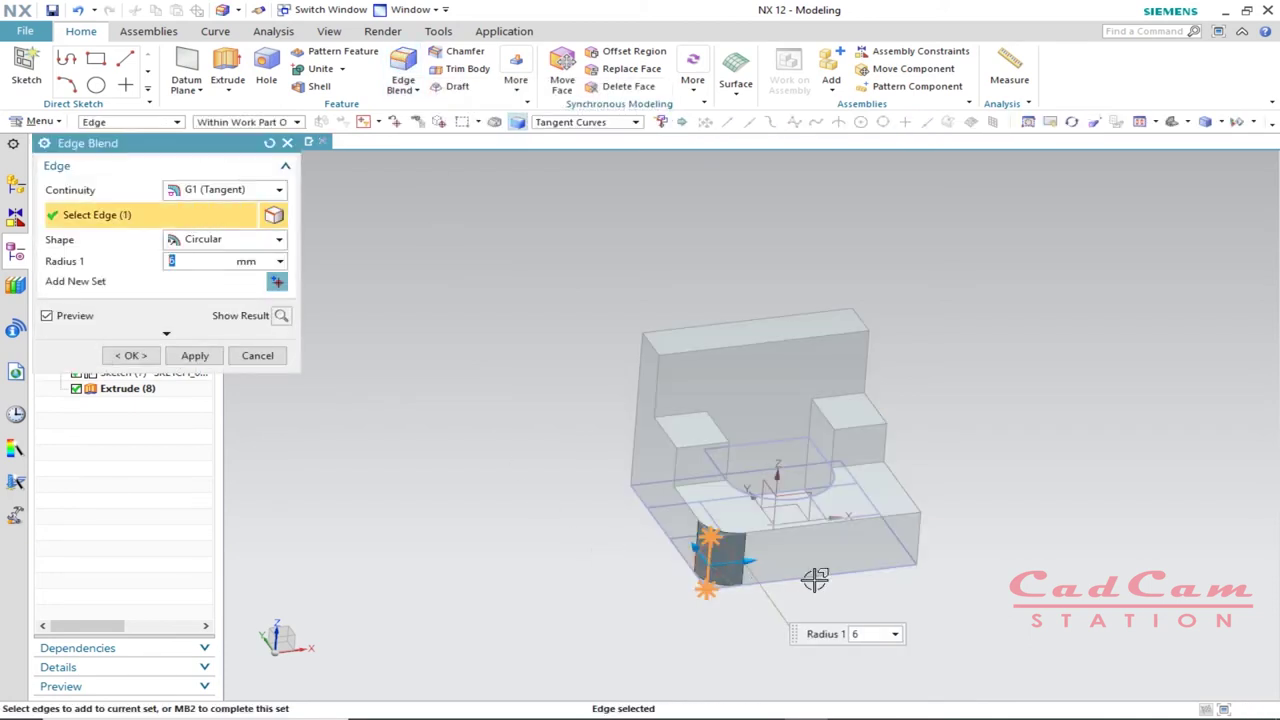
{"action": "left_click", "coordinate": [920, 533]}
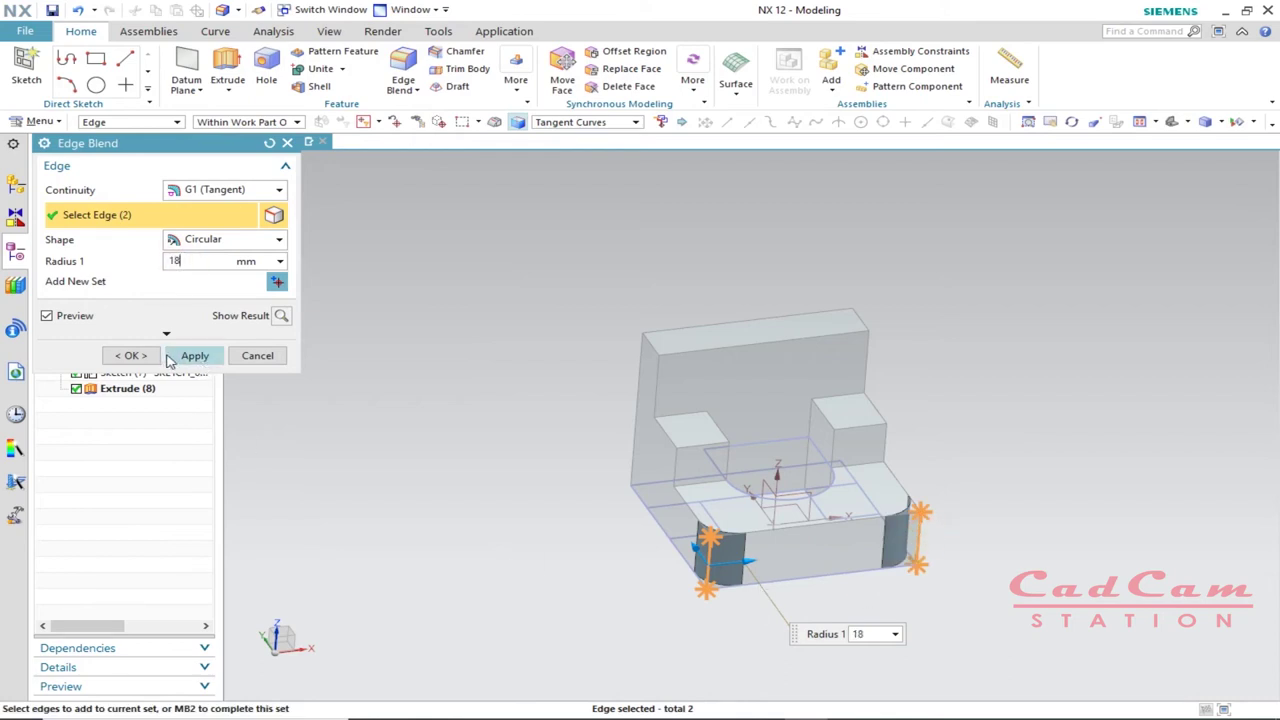
{"action": "left_click", "coordinate": [131, 355]}
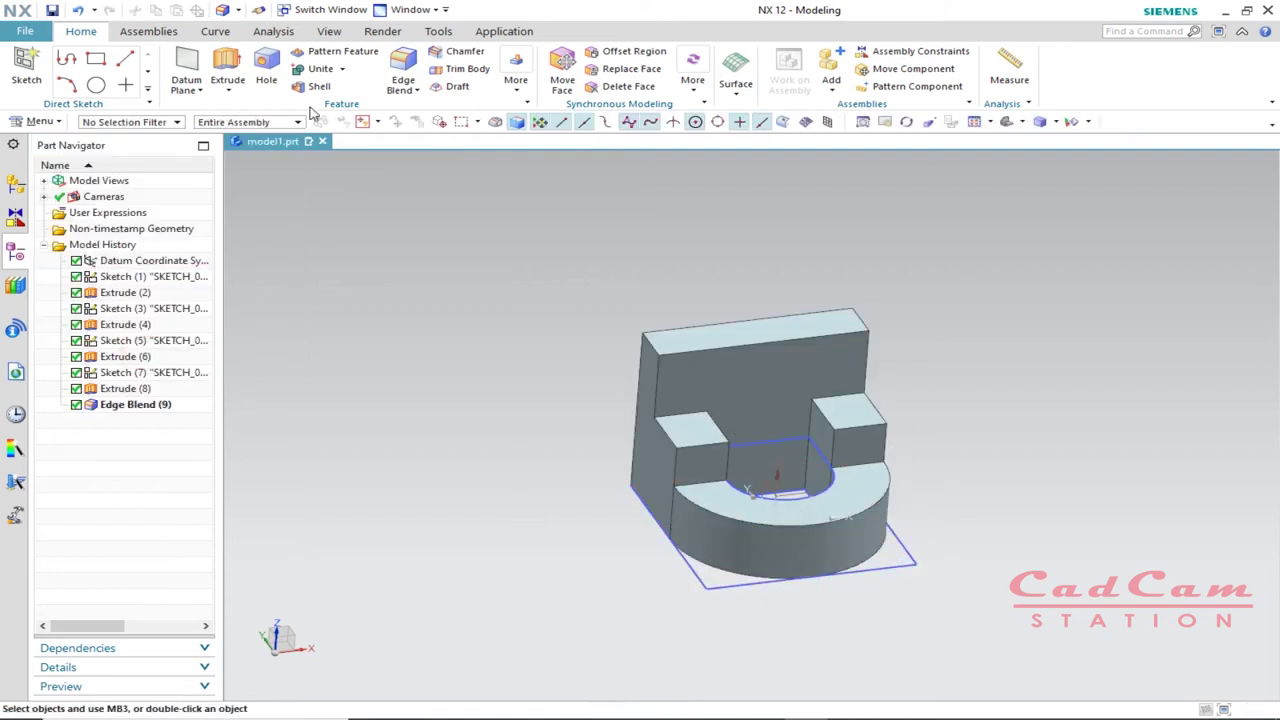
{"action": "left_click", "coordinate": [403, 70]}
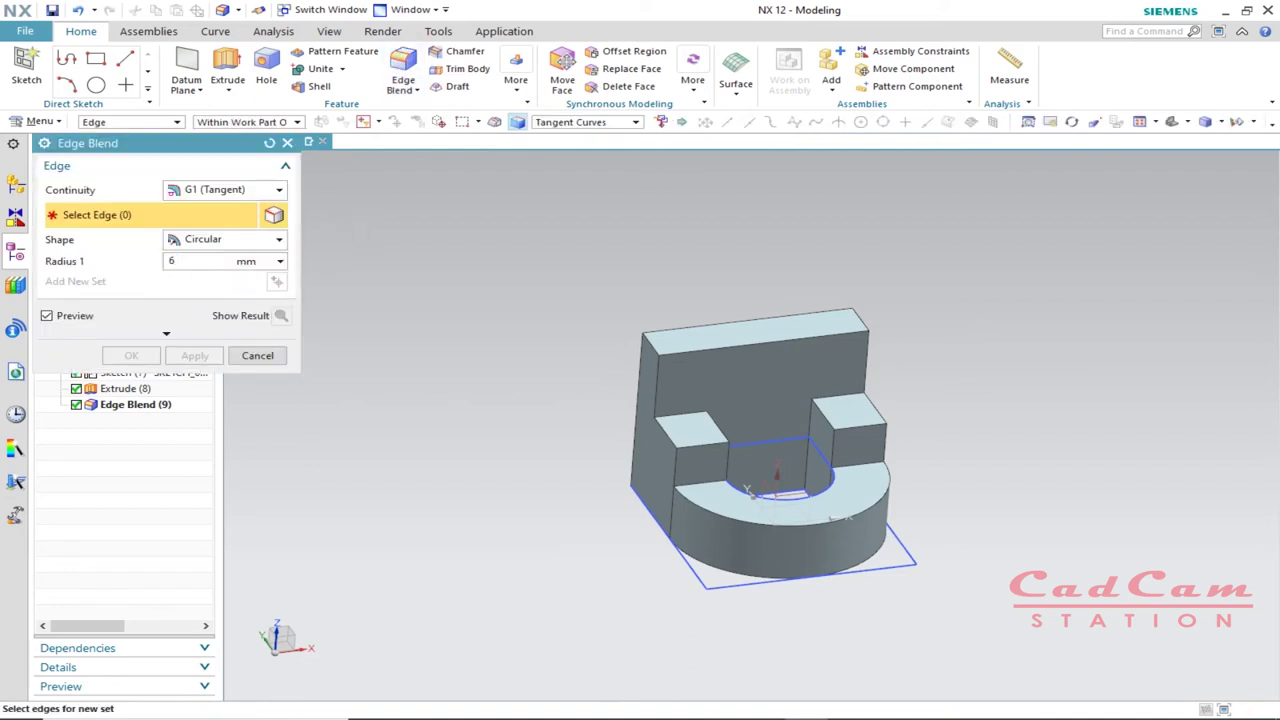
- Check the drawing's R6 and blend the upright wall's two top edges at 6 mm
{"action": "key", "text": "alt+Tab"}
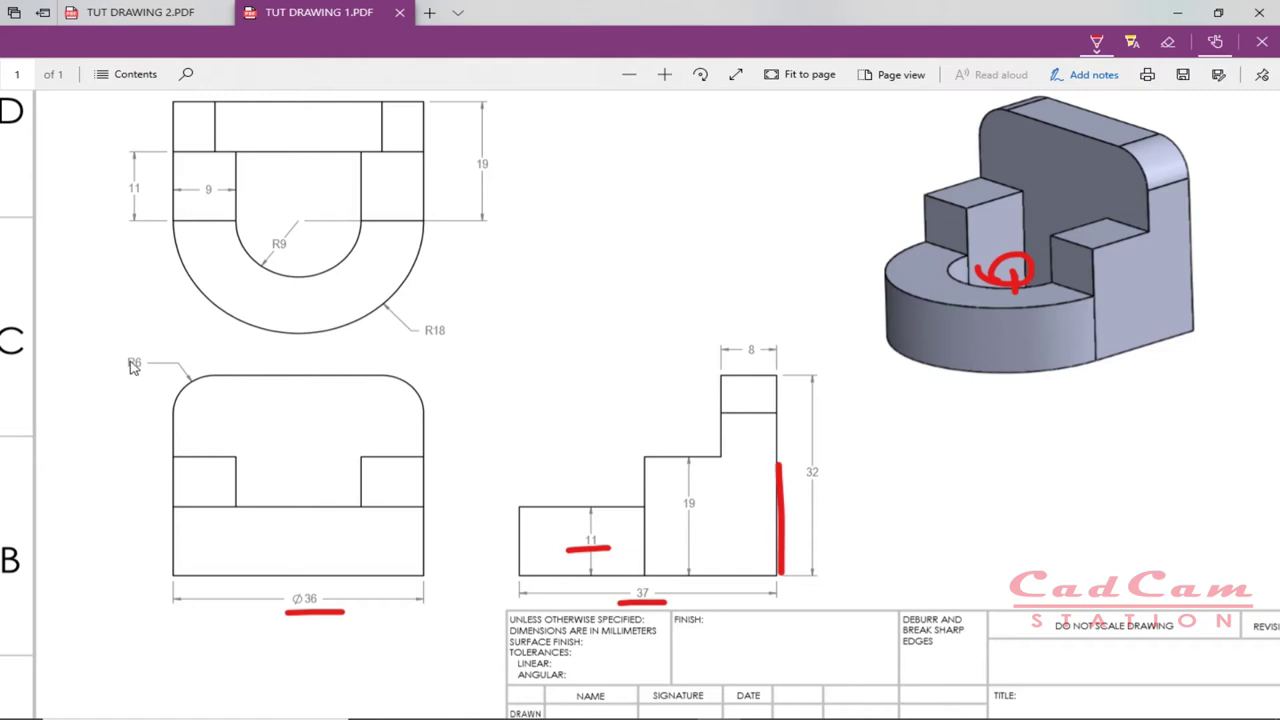
{"action": "left_click_drag", "start_coordinate": [157, 352], "coordinate": [162, 376]}
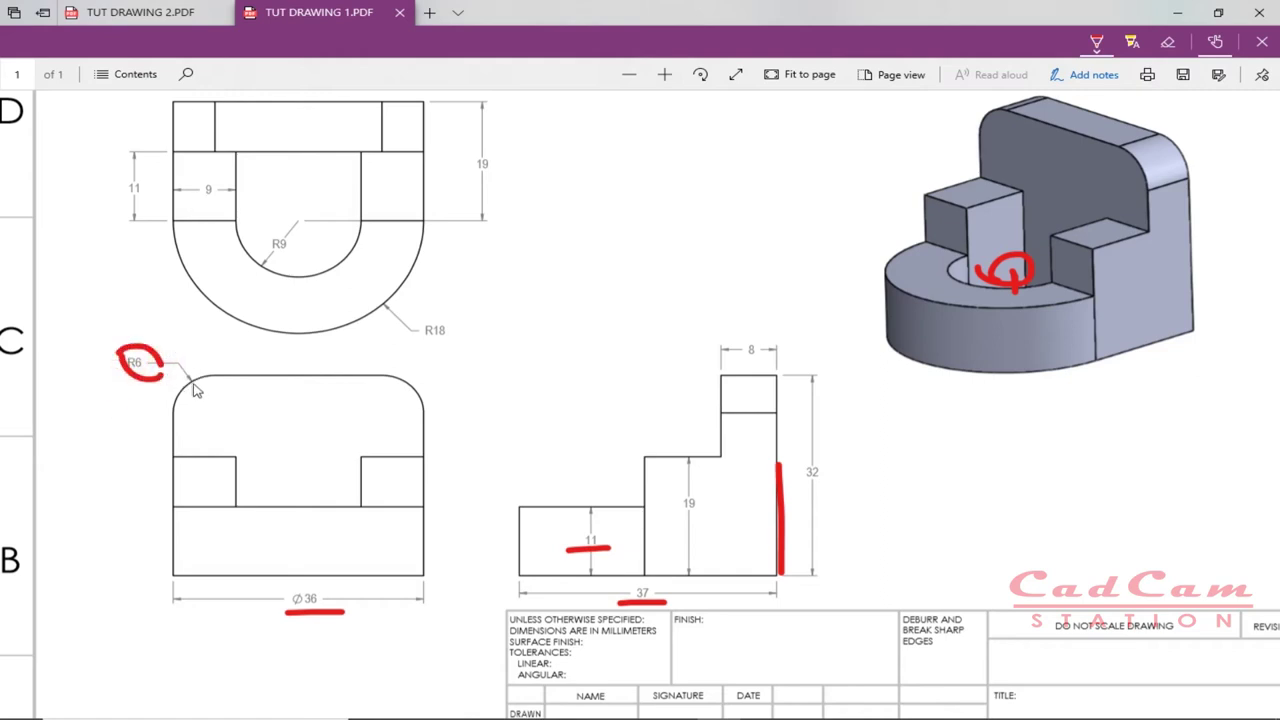
{"action": "key", "text": "alt+Tab"}
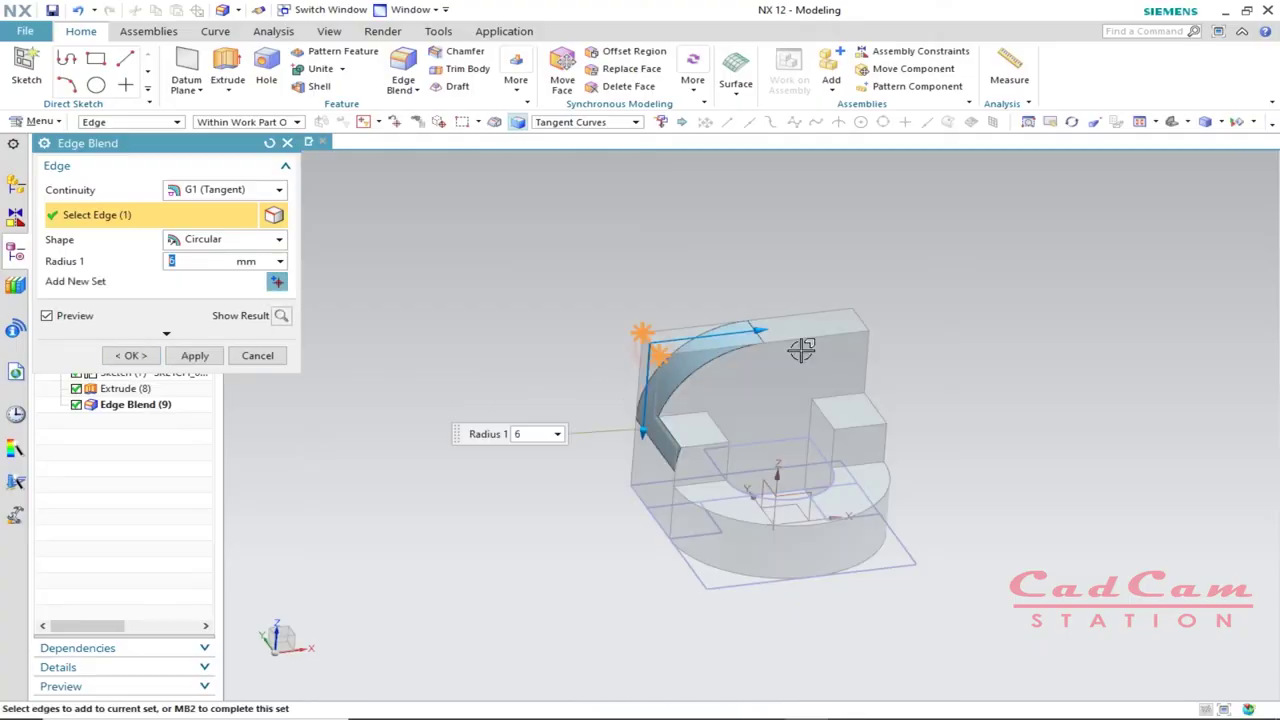
{"action": "left_click", "coordinate": [873, 323]}
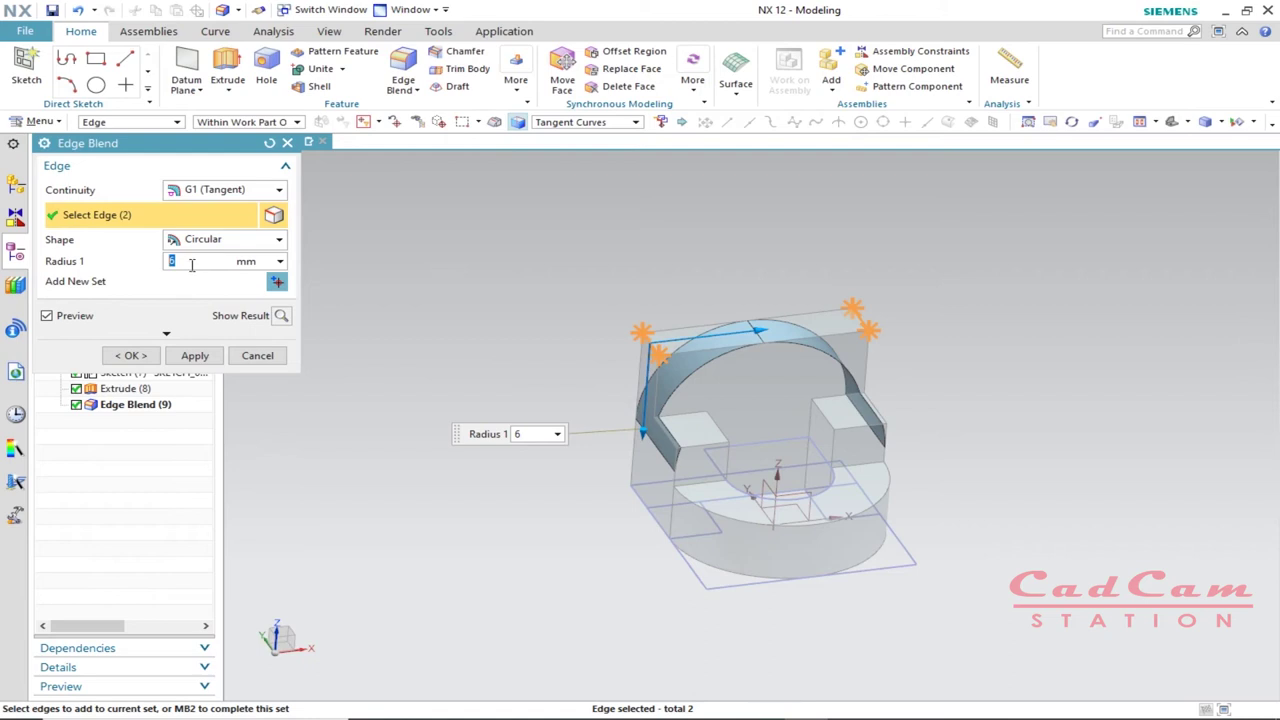
{"action": "left_click", "coordinate": [195, 355]}
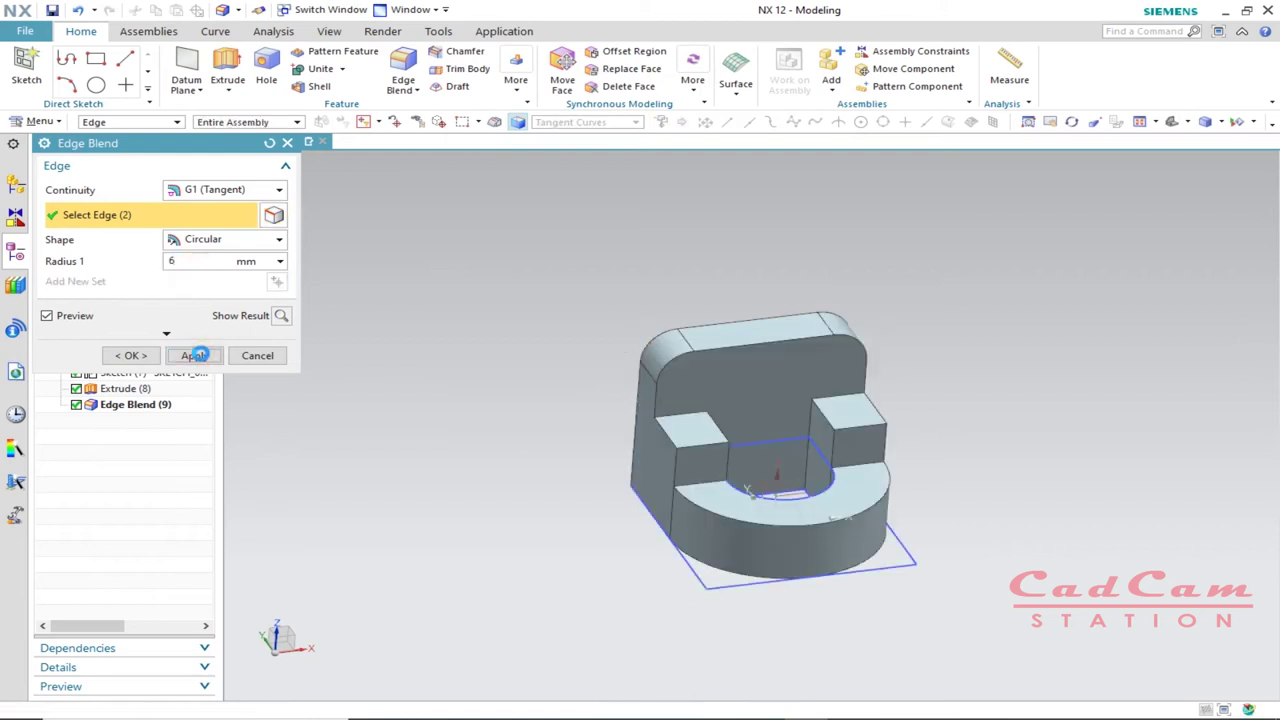
{"action": "left_click", "coordinate": [257, 355]}
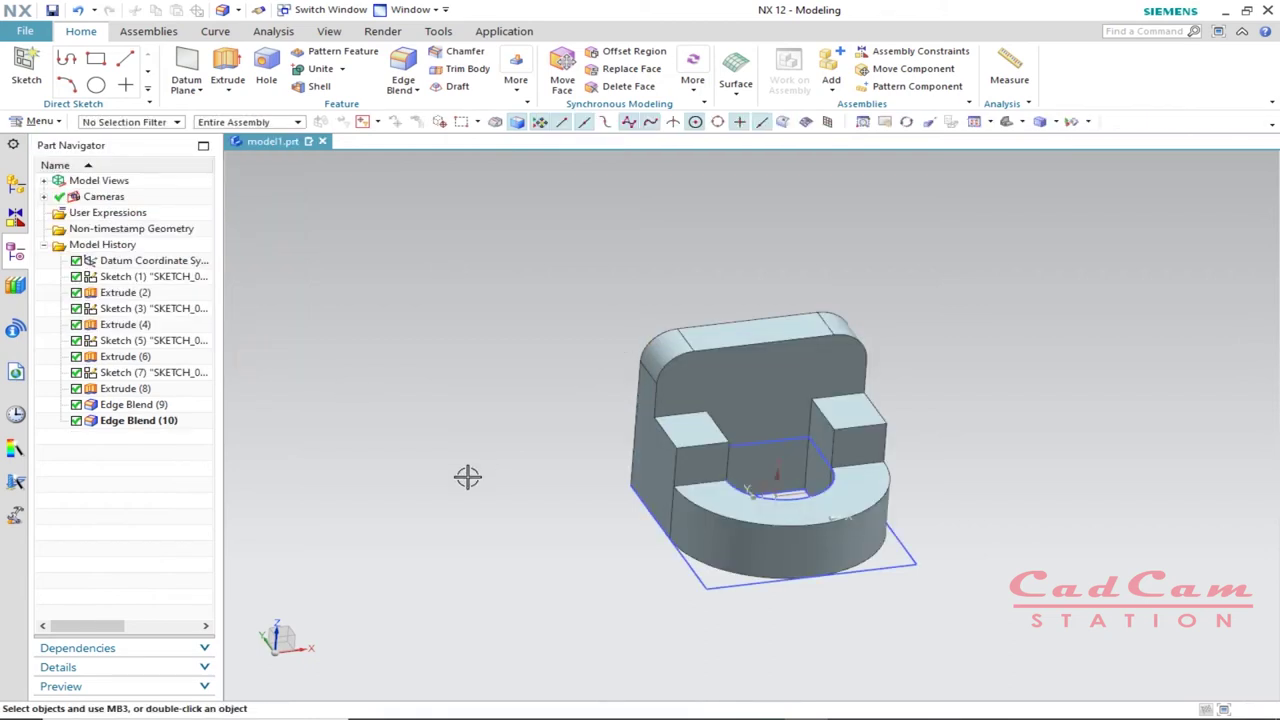
{"action": "key", "text": "alt+Tab"}
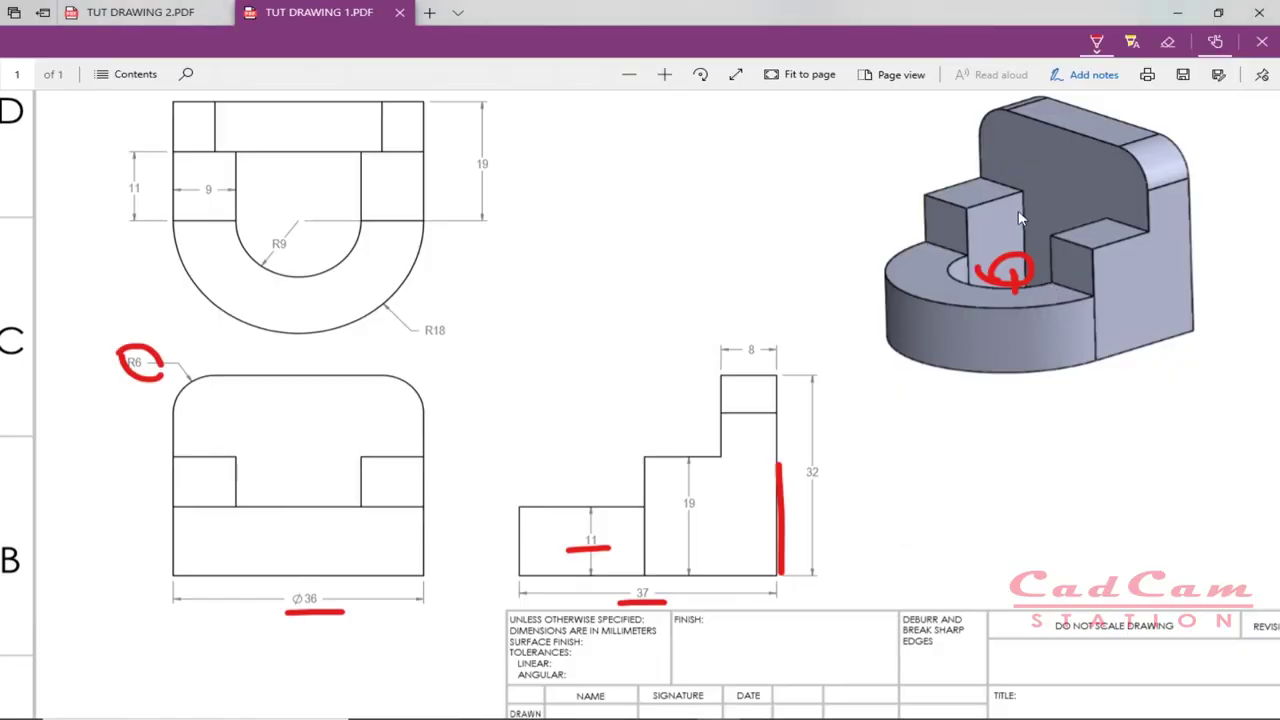
{"action": "key", "text": "alt+Tab"}
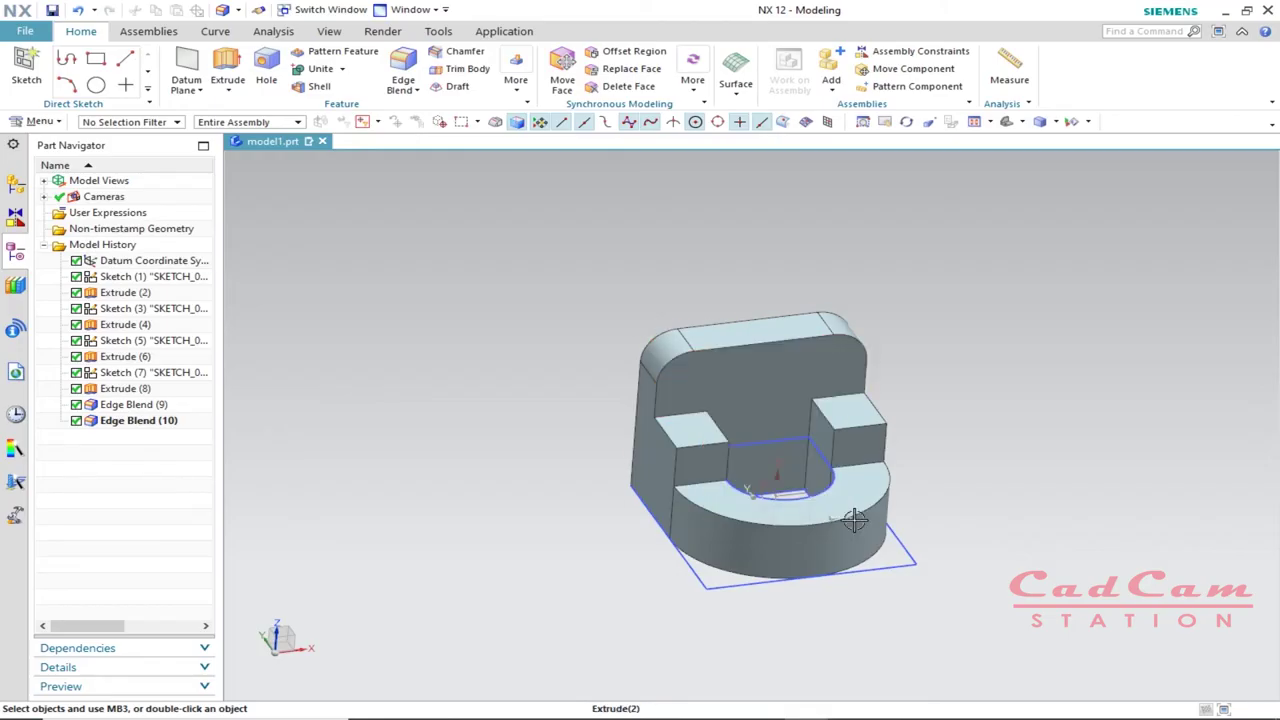
- Hide every sketch through the Show and Hide window, leaving only the solid visible
{"action": "left_click", "coordinate": [1072, 121]}
{"action": "left_click", "coordinate": [1098, 184]}
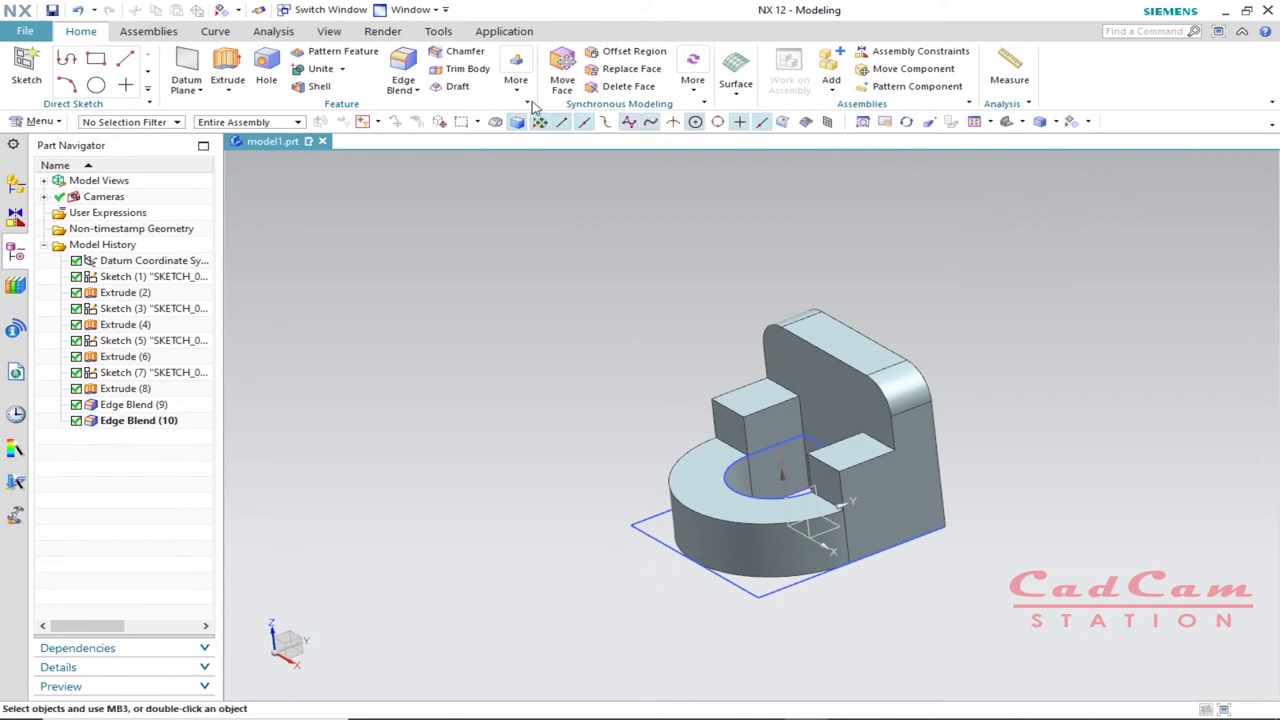
{"action": "left_click", "coordinate": [1091, 121]}
{"action": "left_click", "coordinate": [1105, 143]}
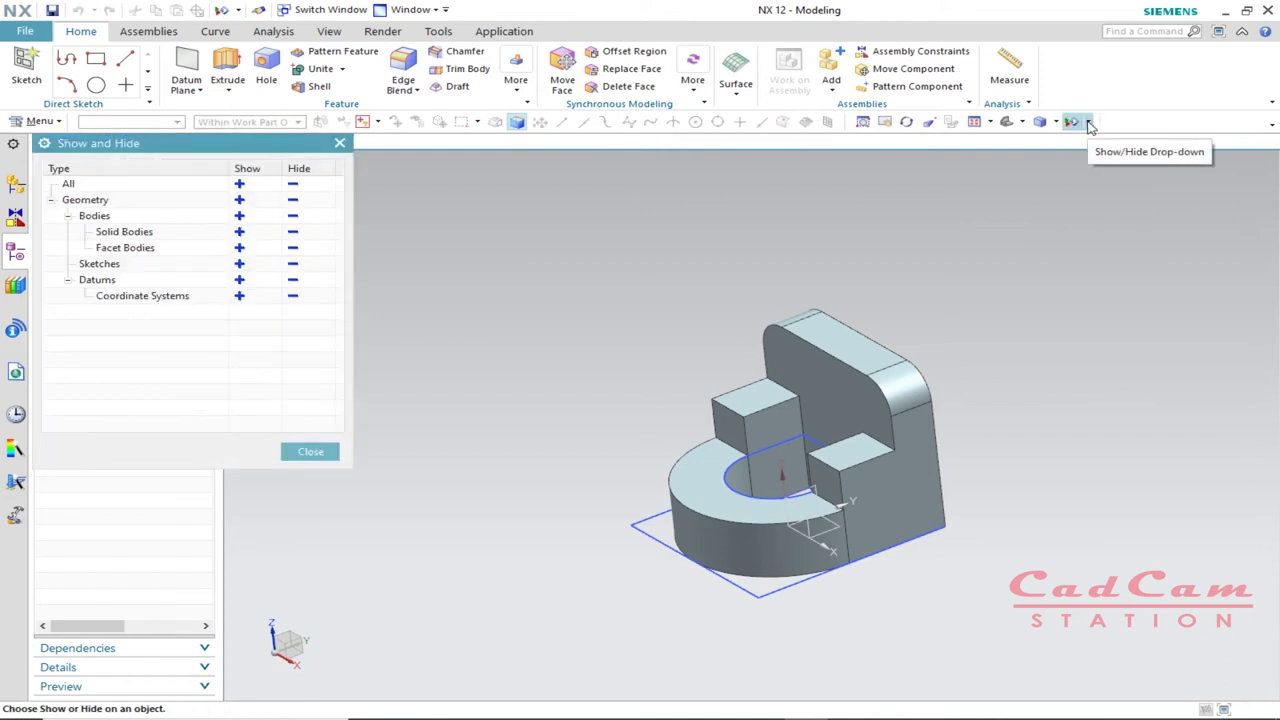
{"action": "left_click", "coordinate": [1090, 122]}
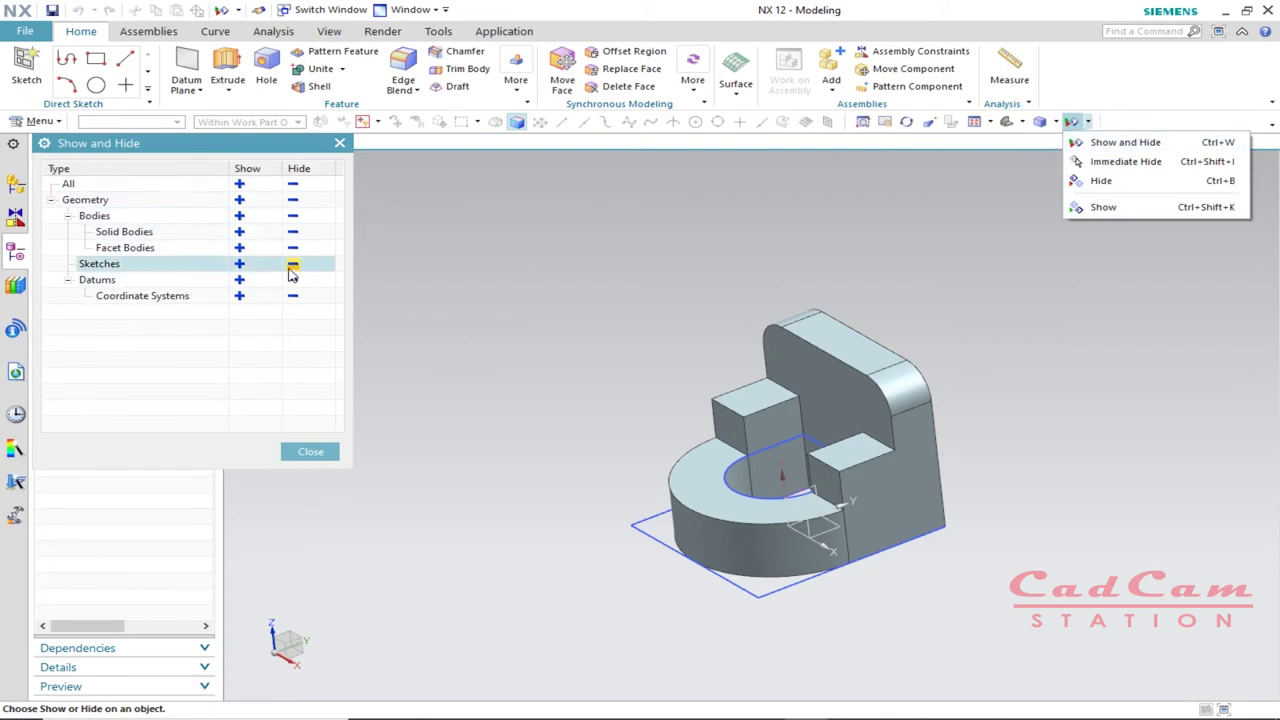
{"action": "left_click_drag", "start_coordinate": [240, 148], "coordinate": [290, 165]}
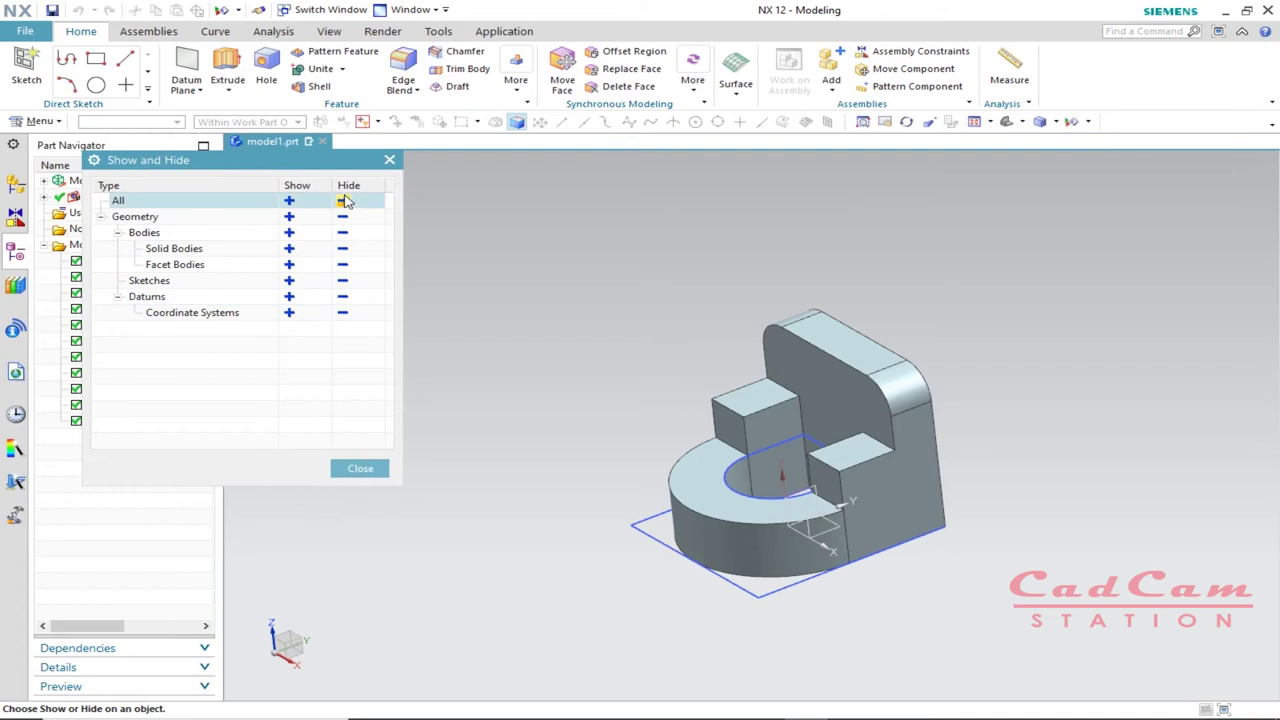
{"action": "left_click", "coordinate": [342, 282]}
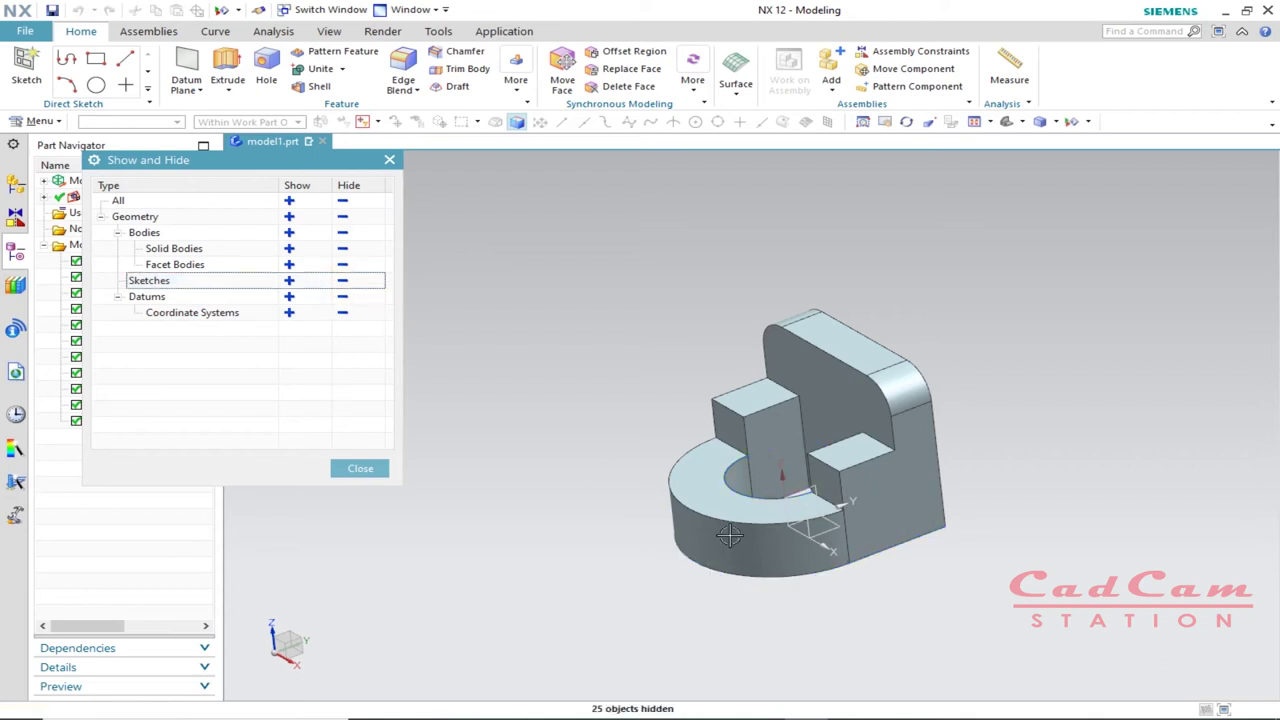
{"action": "left_click", "coordinate": [359, 469]}
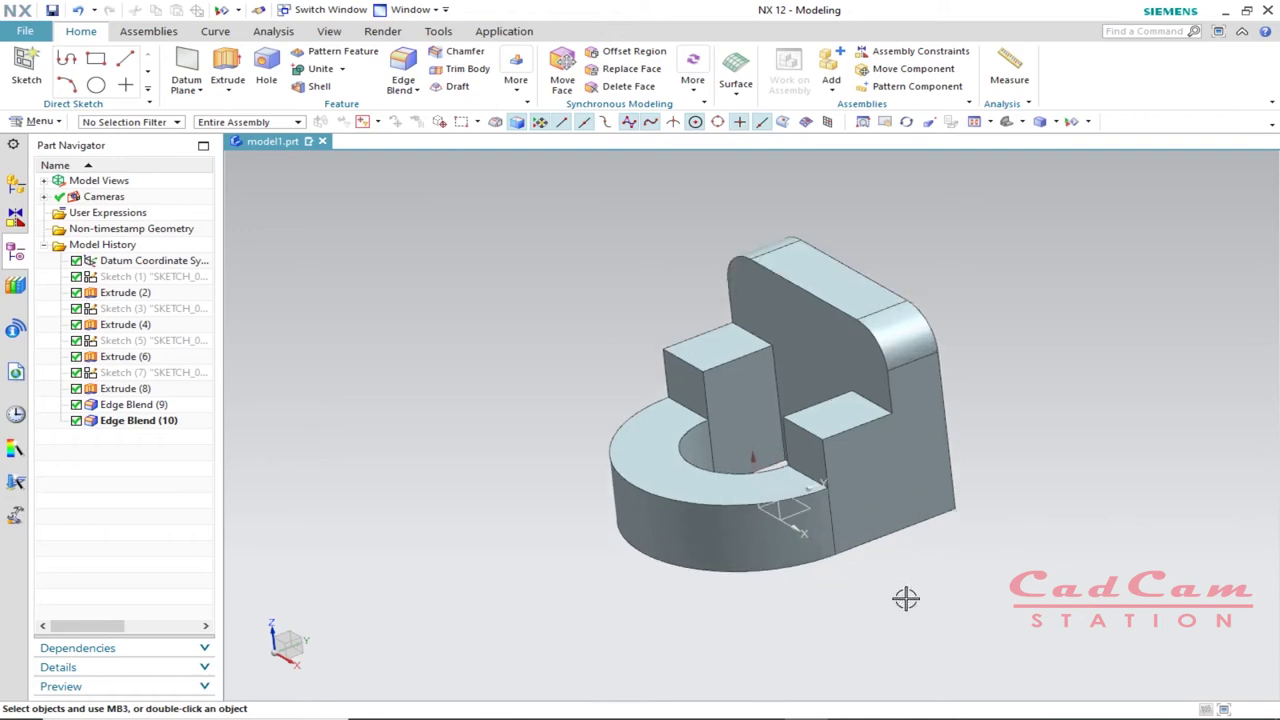
- Review TUT DRAWING 2.PDF in Edge, marking its 50 length, then return to NX
{"action": "key", "text": "alt+Tab"}
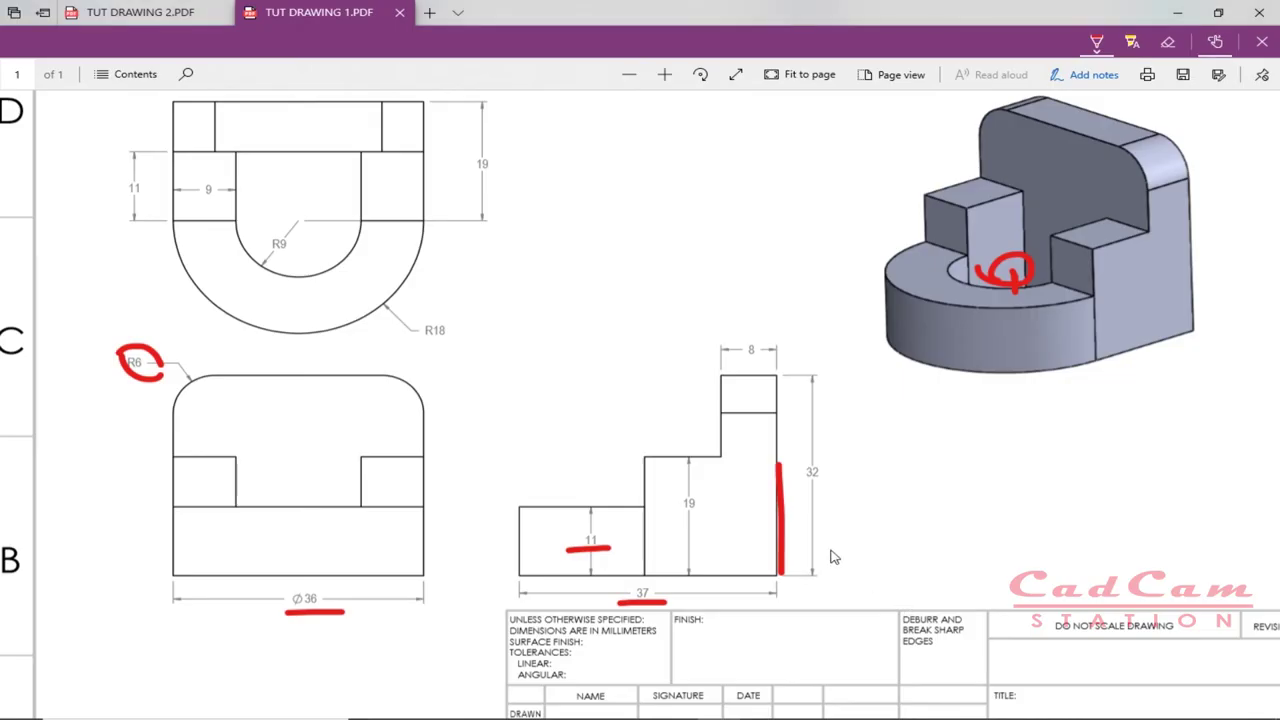
{"action": "key", "text": "ctrl+Tab"}
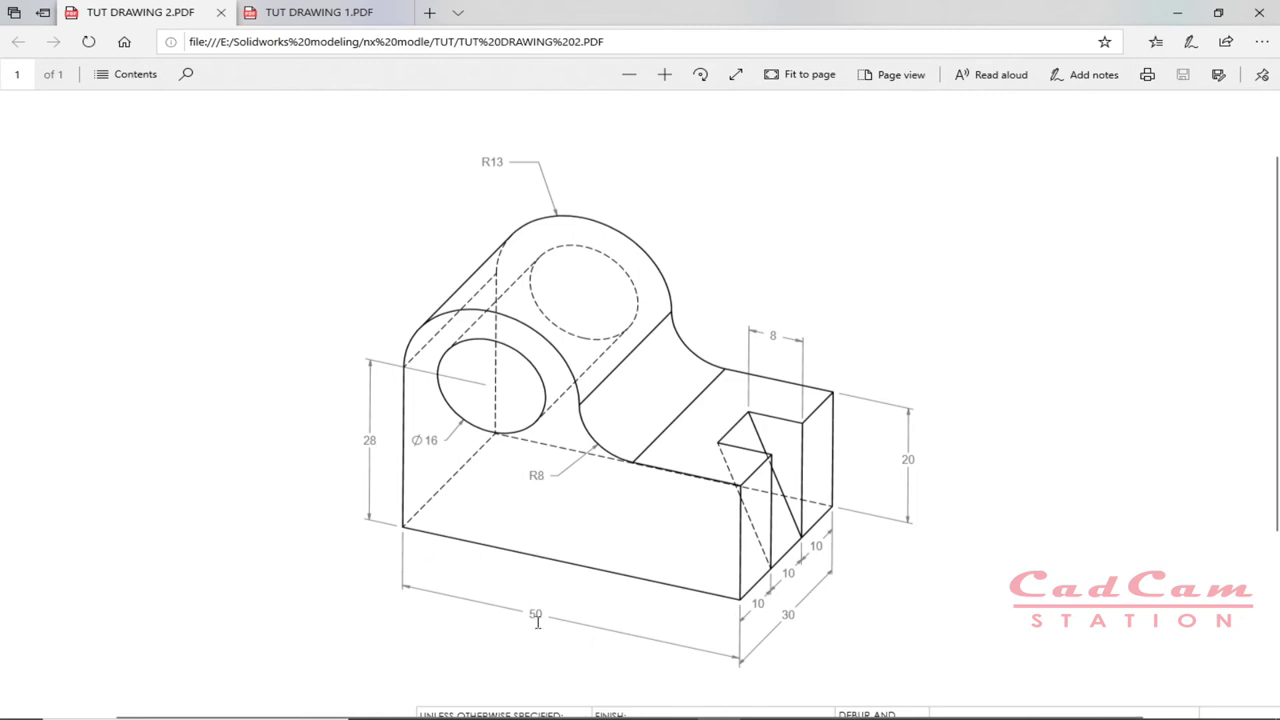
{"action": "left_click_drag", "start_coordinate": [543, 614], "coordinate": [534, 611]}
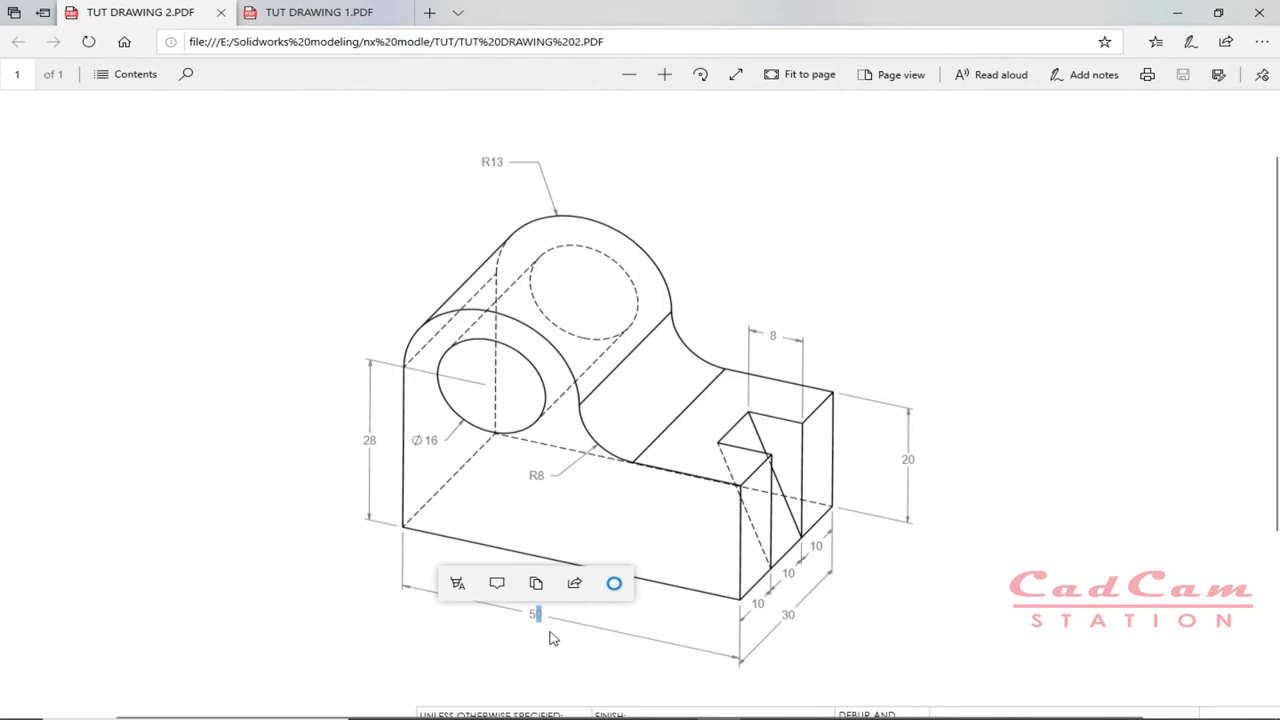
{"action": "left_click", "coordinate": [775, 620]}
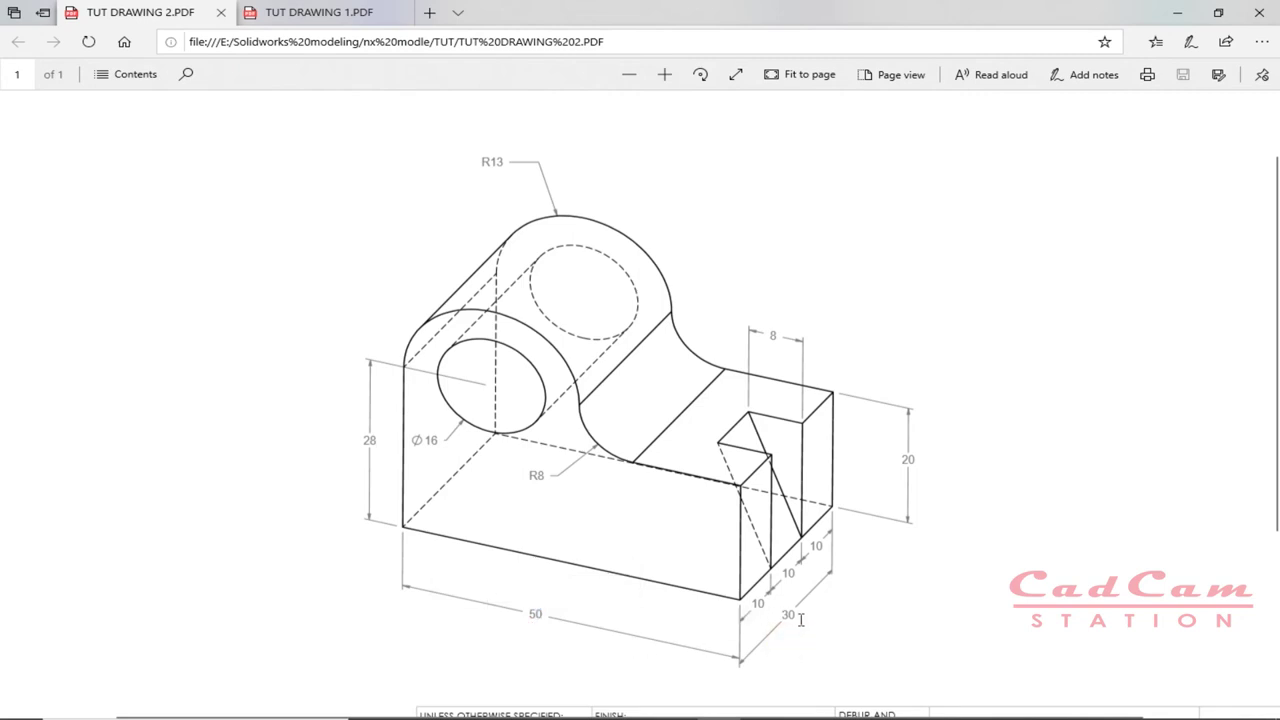
{"action": "key", "text": "alt+Tab"}
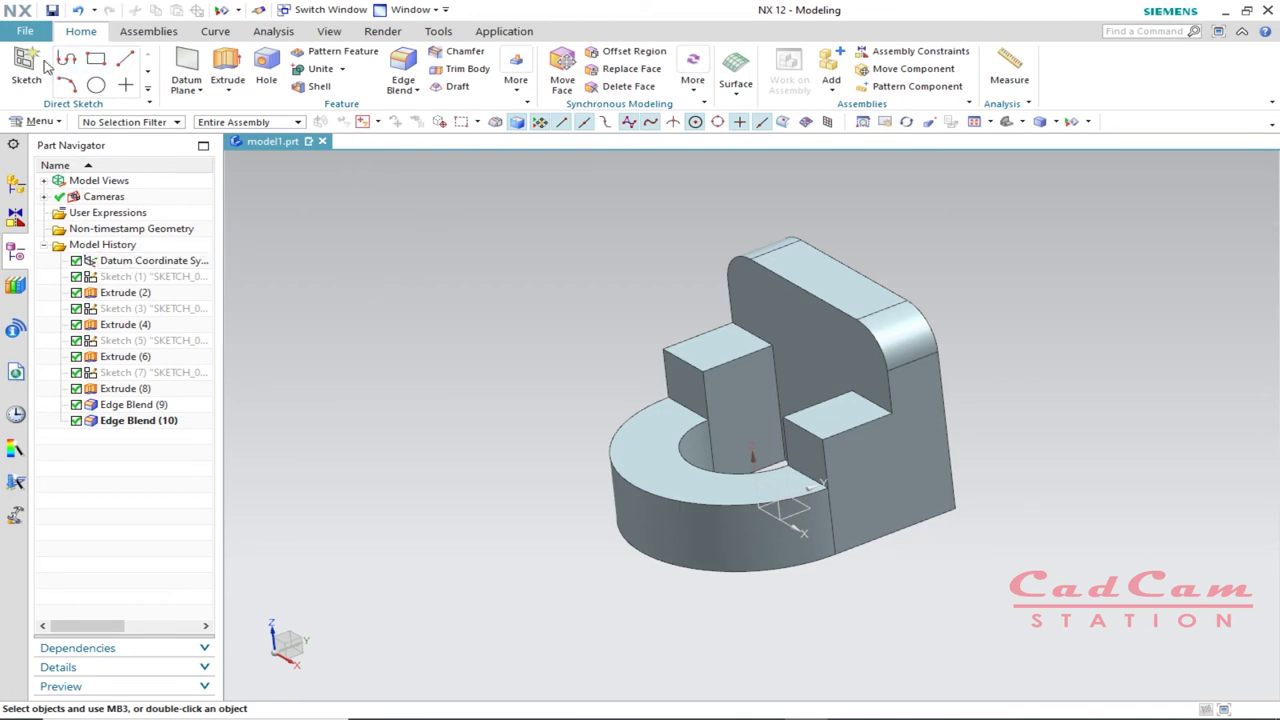
- Create a new model part, model2.prt, from the Model template
{"action": "left_click", "coordinate": [30, 33]}
{"action": "left_click", "coordinate": [45, 54]}
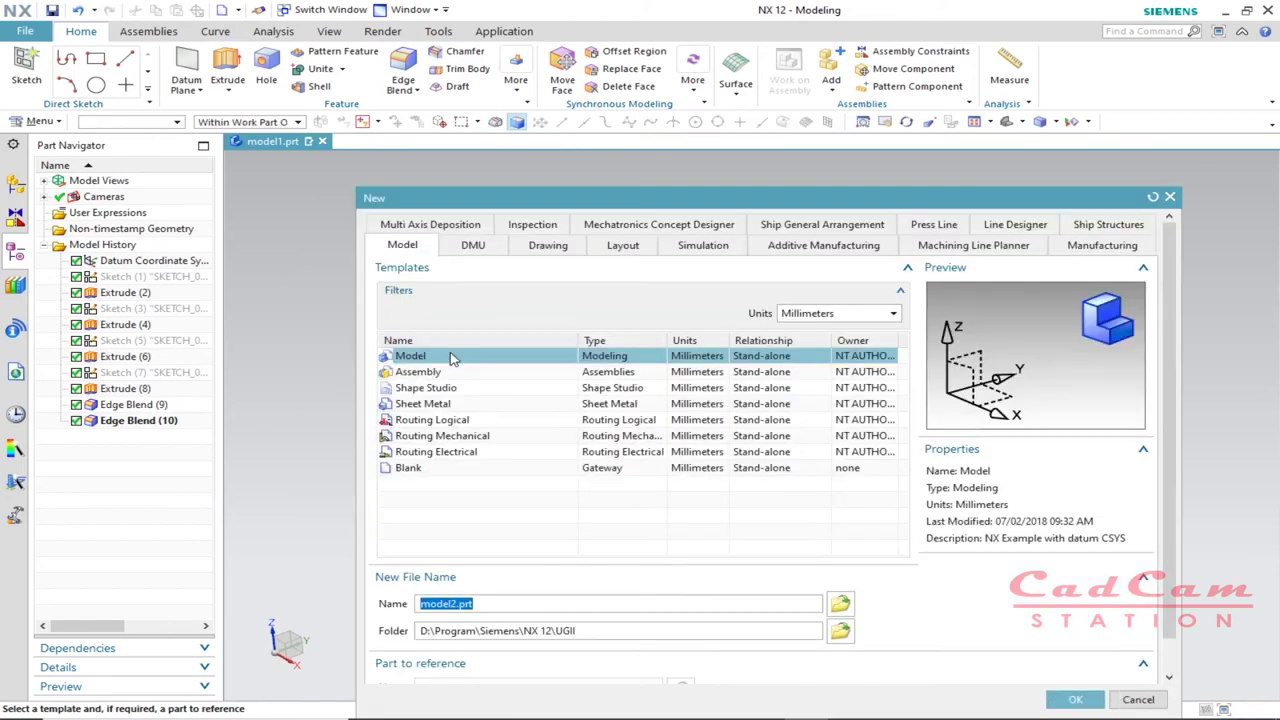
{"action": "left_click", "coordinate": [1072, 699]}
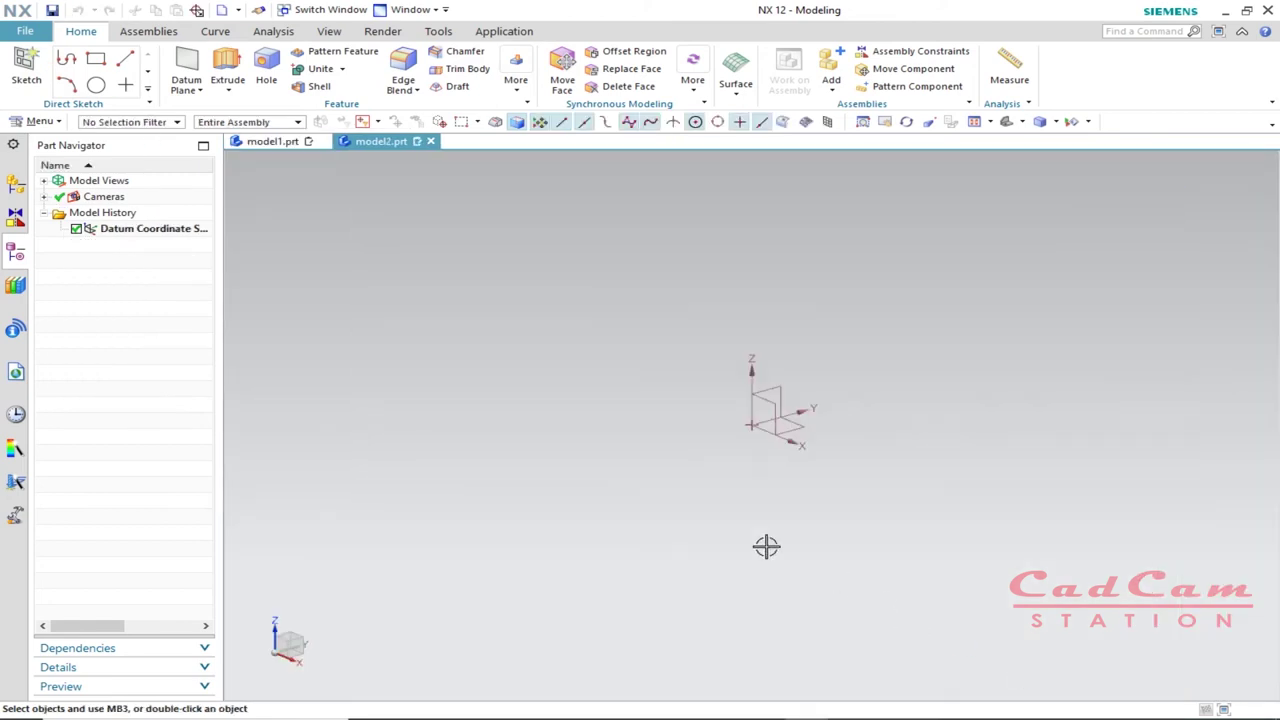
- Sketch a 50 × 30 rectangle centred on the origin on the XY plane
{"action": "left_click", "coordinate": [18, 78]}
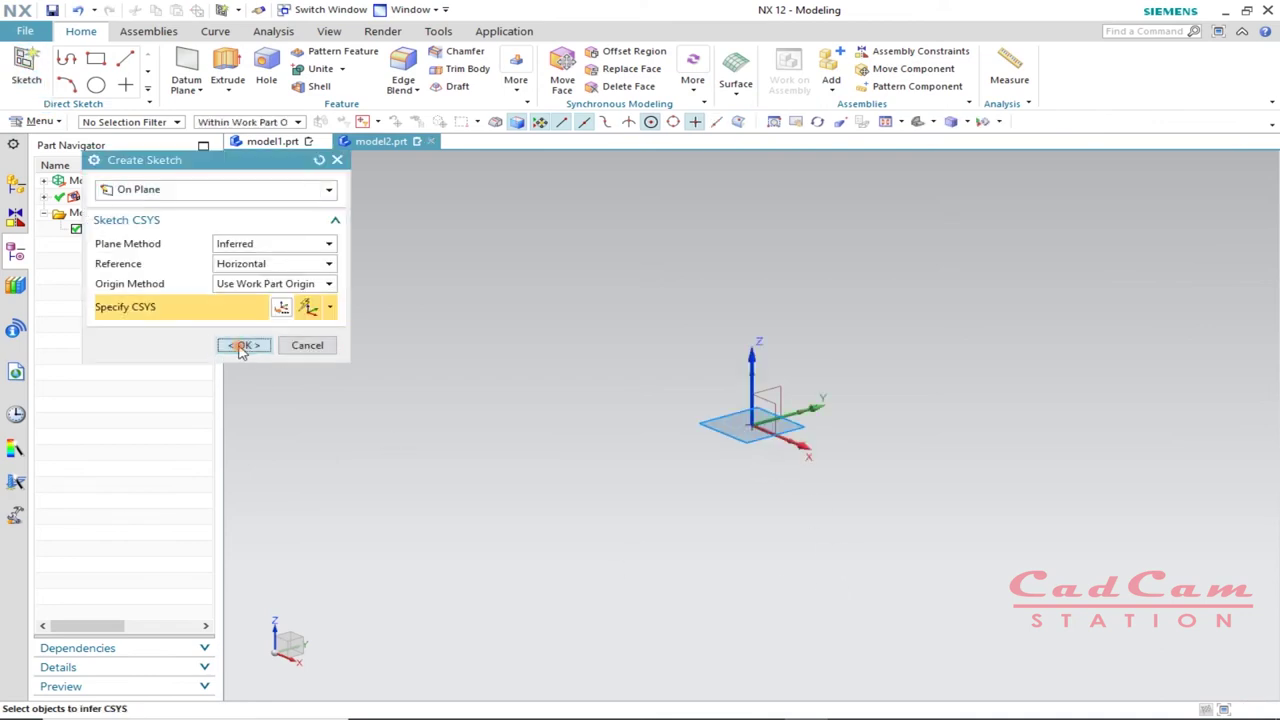
{"action": "left_click", "coordinate": [244, 345]}
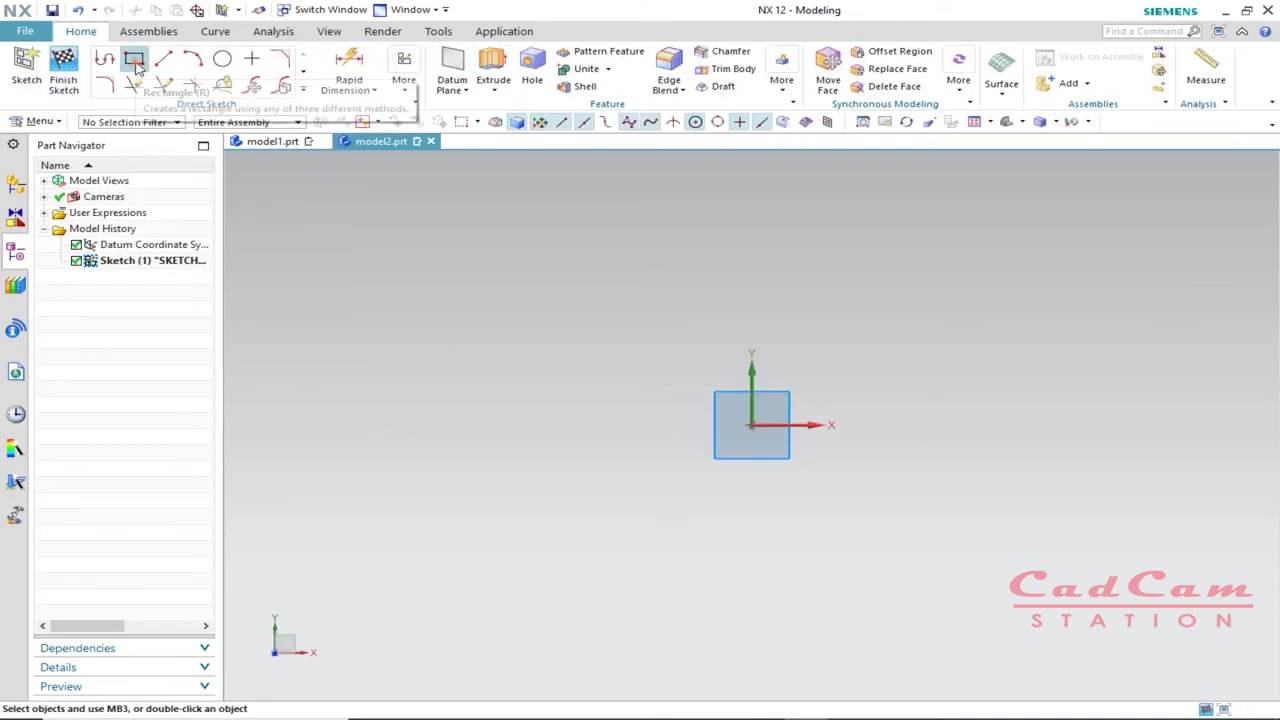
{"action": "left_click", "coordinate": [134, 59]}
{"action": "left_click", "coordinate": [165, 204]}
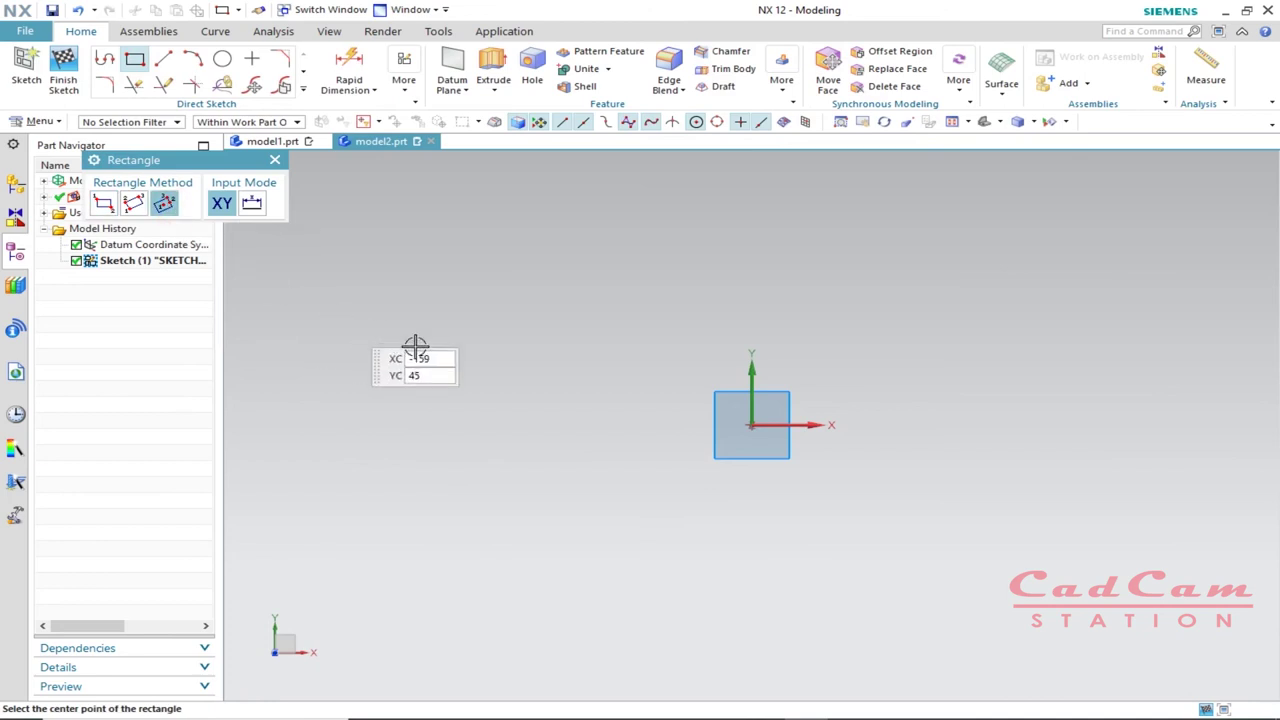
{"action": "left_click", "coordinate": [752, 425]}
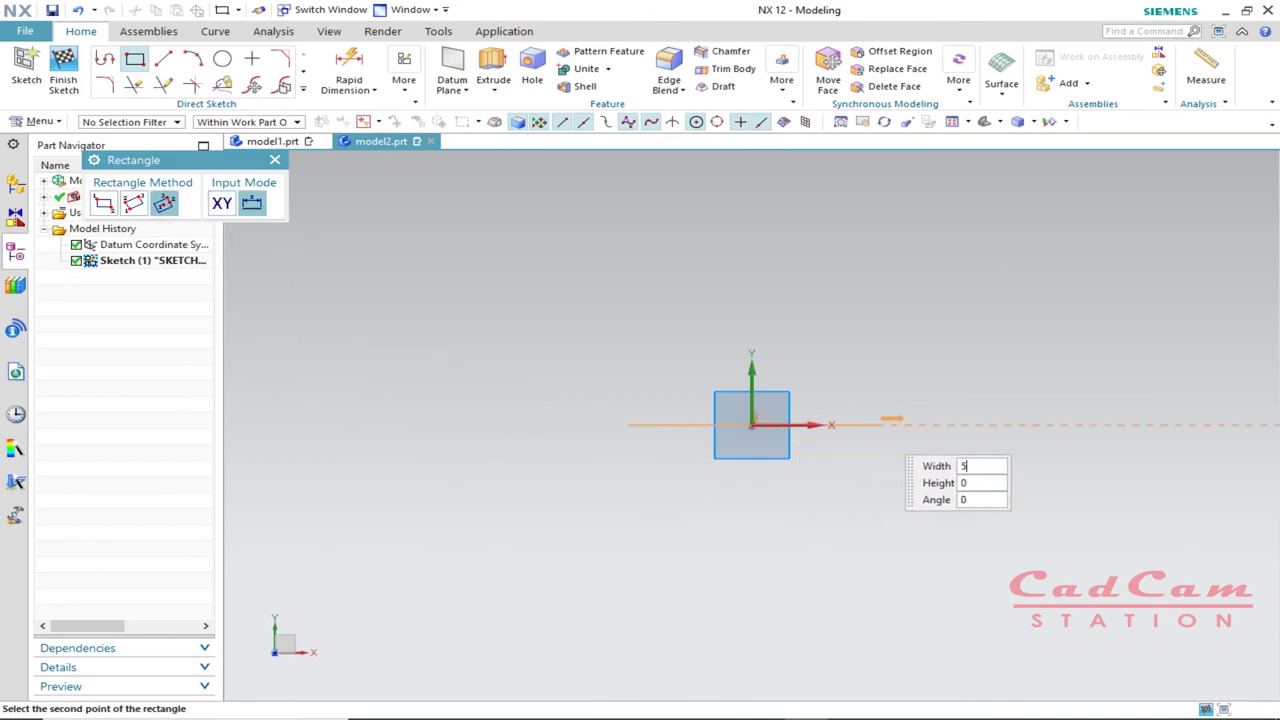
{"action": "key", "text": "alt+Tab"}
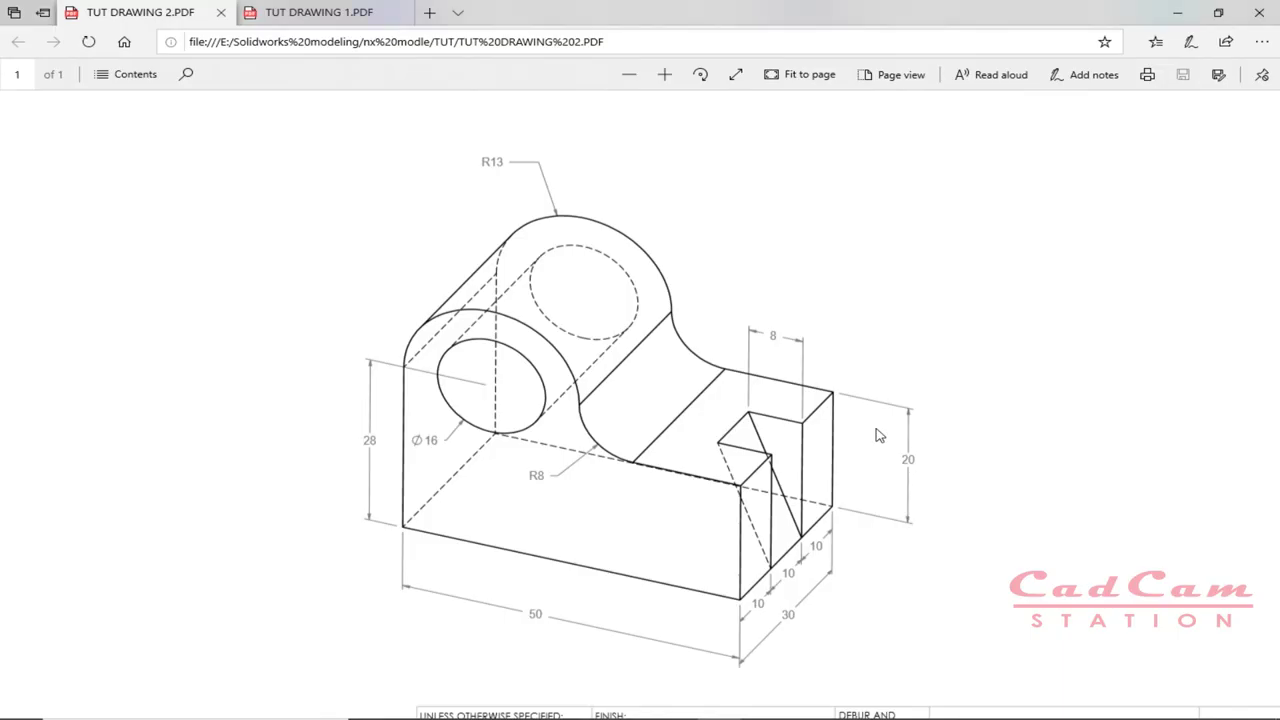
{"action": "key", "text": "alt+Tab"}
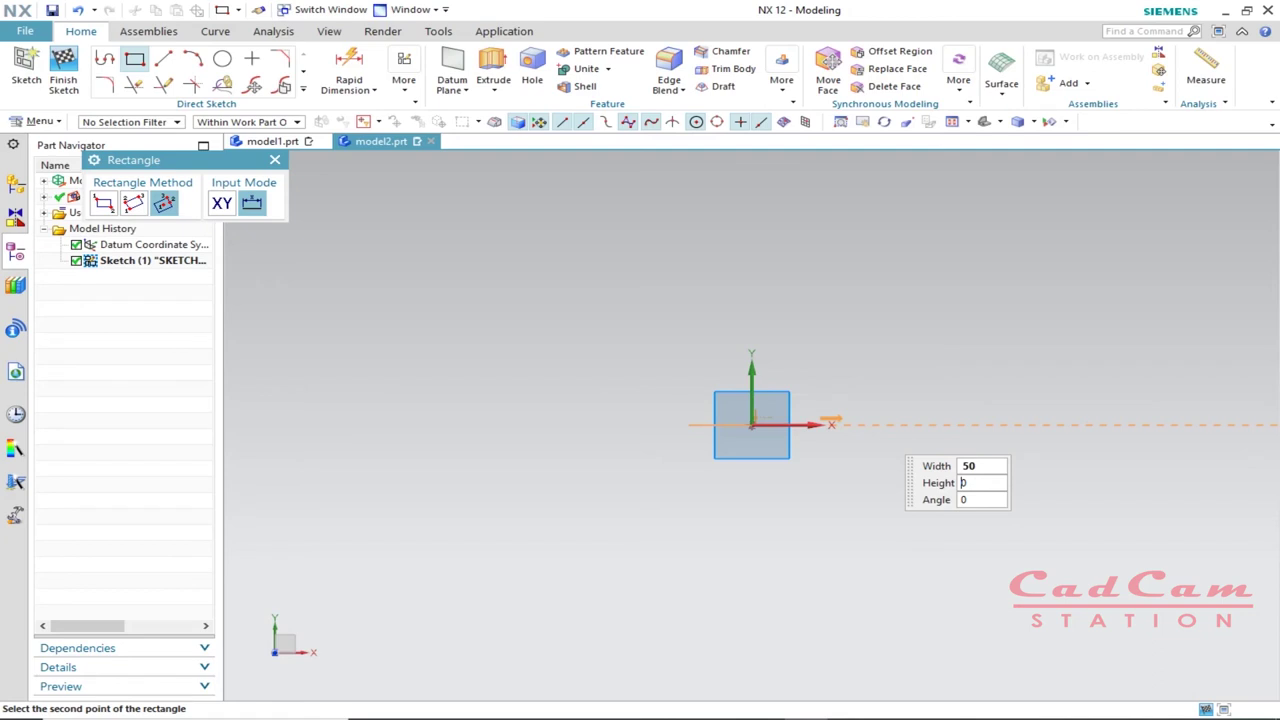
{"action": "key", "text": "Return"}
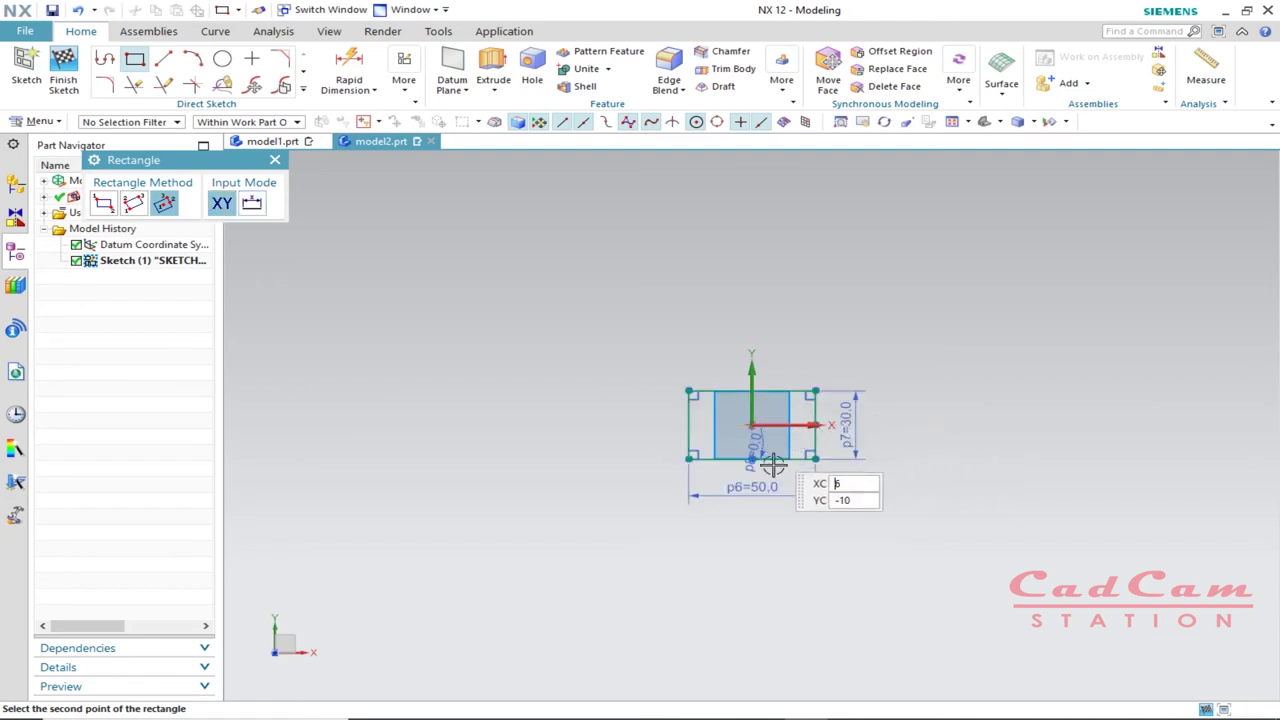
{"action": "left_click", "coordinate": [277, 161]}
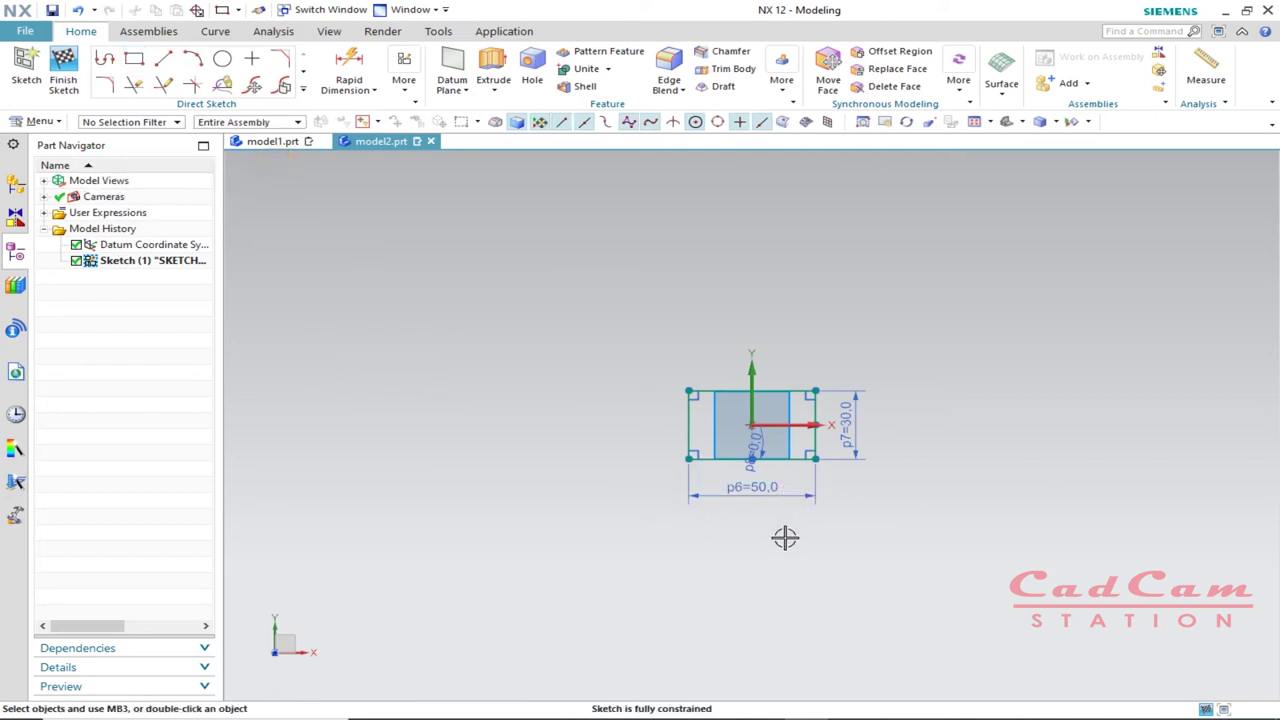
- Extrude the 50 × 30 rectangle with an end distance of 20 mm
{"action": "middle_click_drag", "start_coordinate": [785, 537], "coordinate": [765, 436]}
{"action": "scroll", "coordinate": [765, 436], "scroll_direction": "down", "scroll_amount": 3}
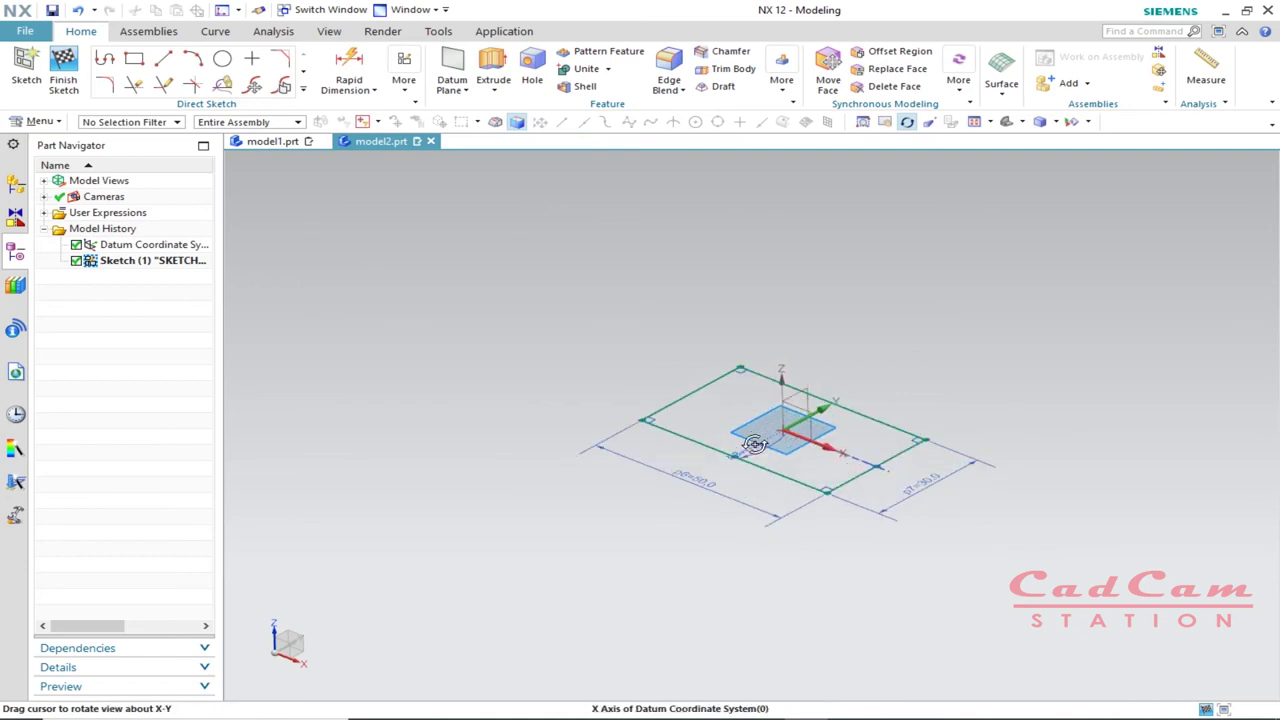
{"action": "key", "text": "alt+Tab"}
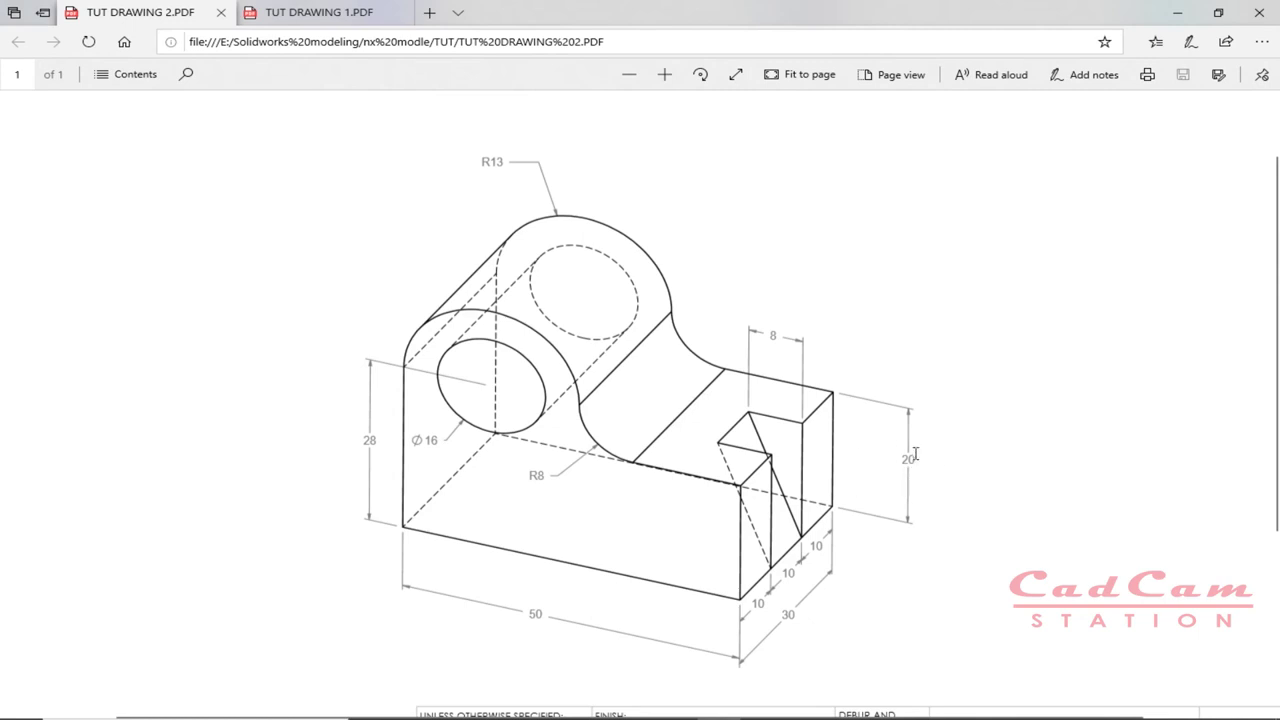
{"action": "key", "text": "alt+Tab"}
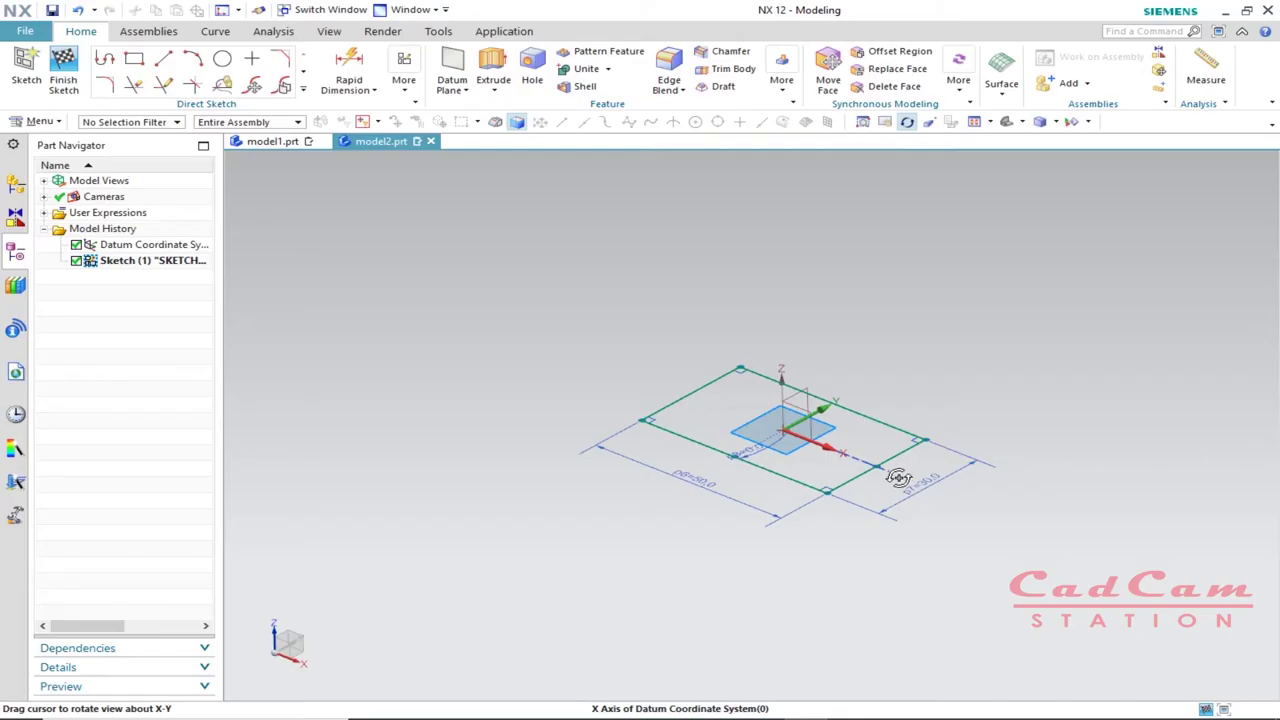
{"action": "left_click", "coordinate": [493, 80]}
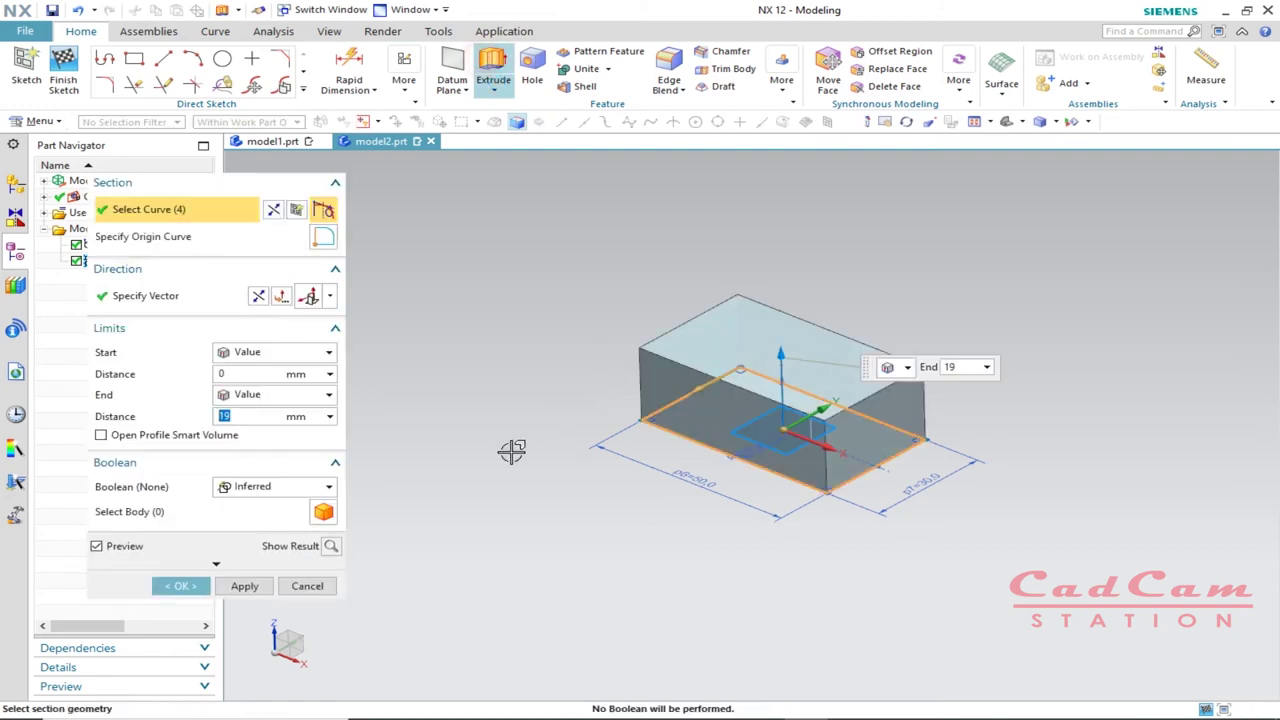
{"action": "left_click_drag", "start_coordinate": [247, 416], "coordinate": [211, 416]}
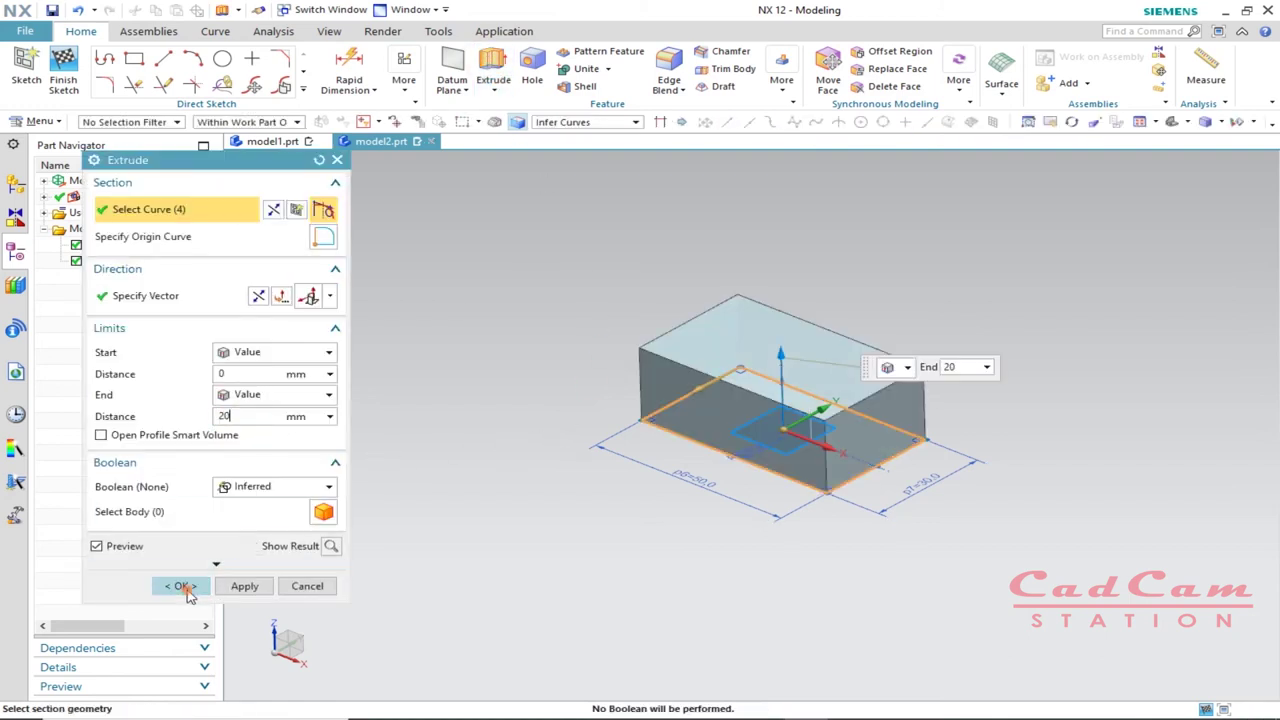
{"action": "left_click", "coordinate": [178, 586]}
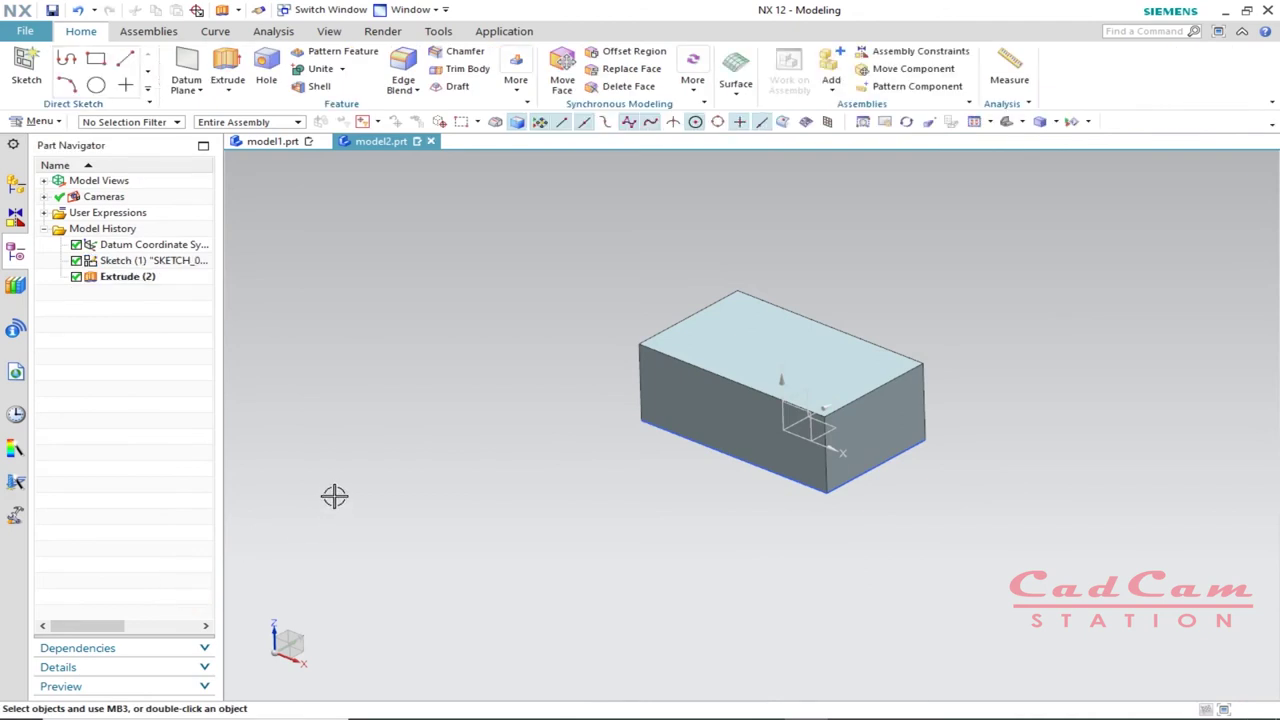
{"action": "key", "text": "alt+Tab"}
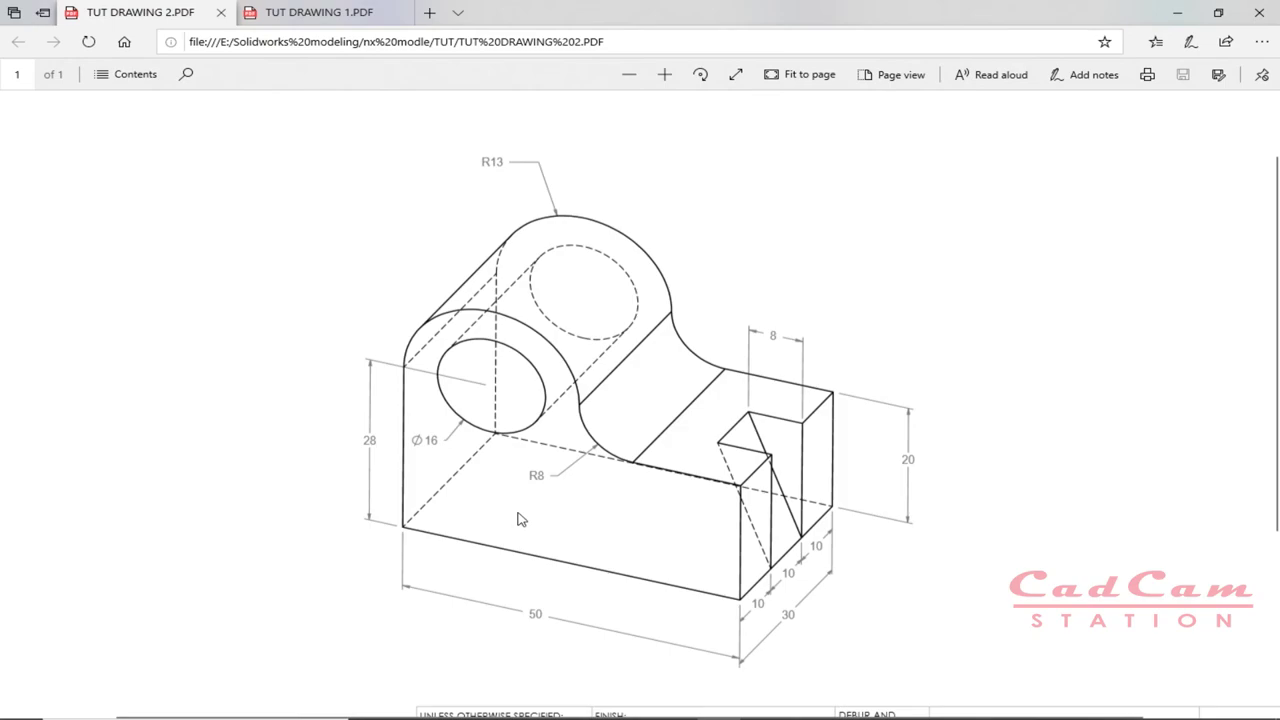
{"action": "key", "text": "alt+Tab"}
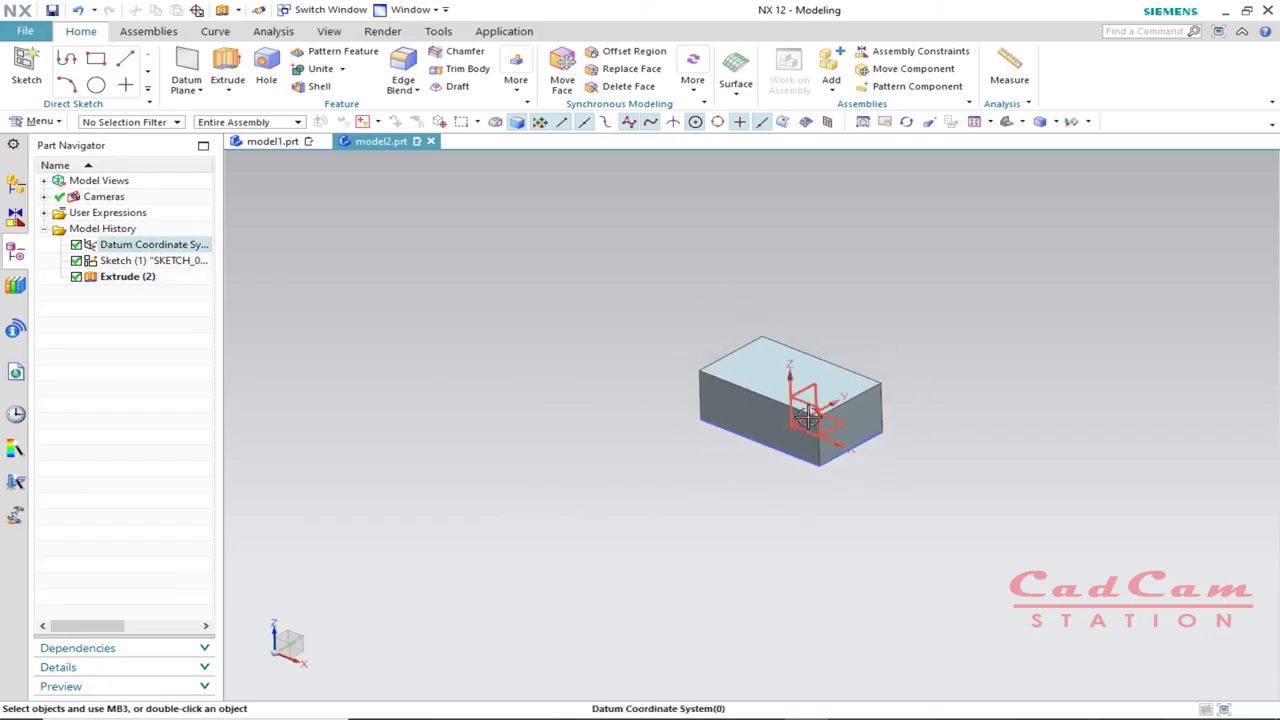
- Create Sketch (3) on the XZ datum plane running through the block
{"action": "left_click", "coordinate": [26, 66]}
{"action": "scroll", "coordinate": [827, 395], "scroll_direction": "up", "scroll_amount": 5}
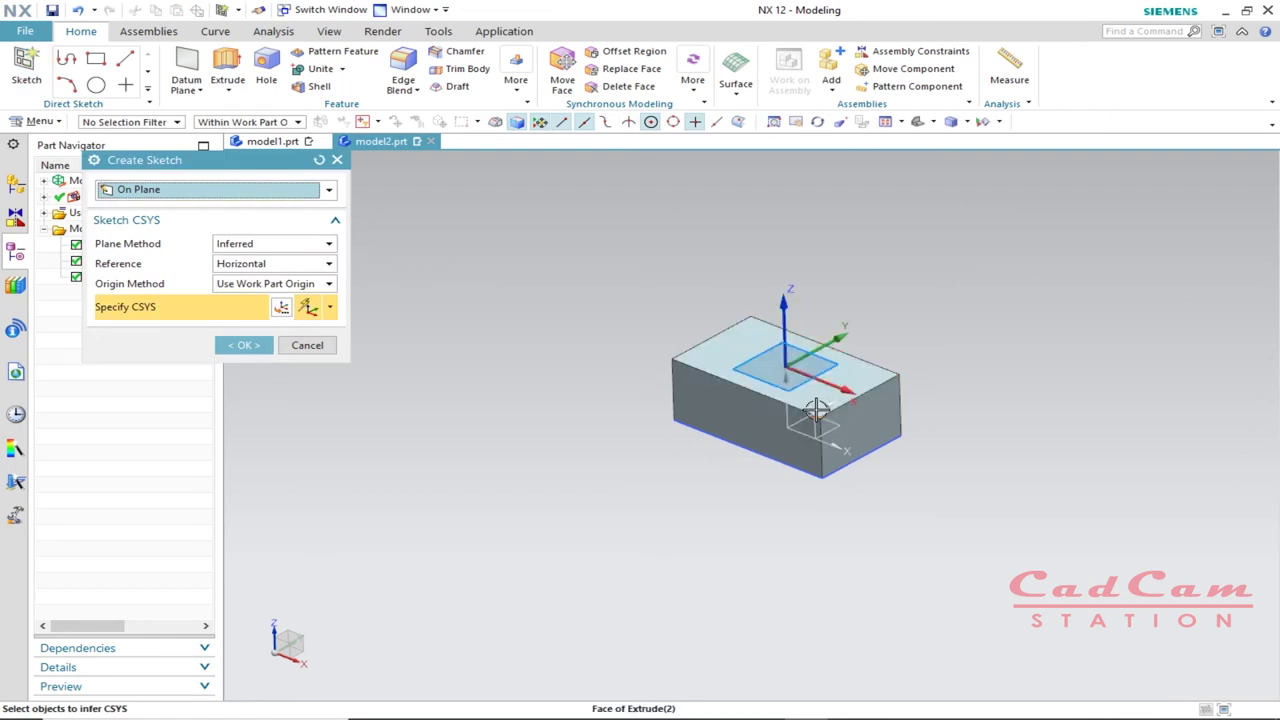
{"action": "left_click", "coordinate": [752, 462]}
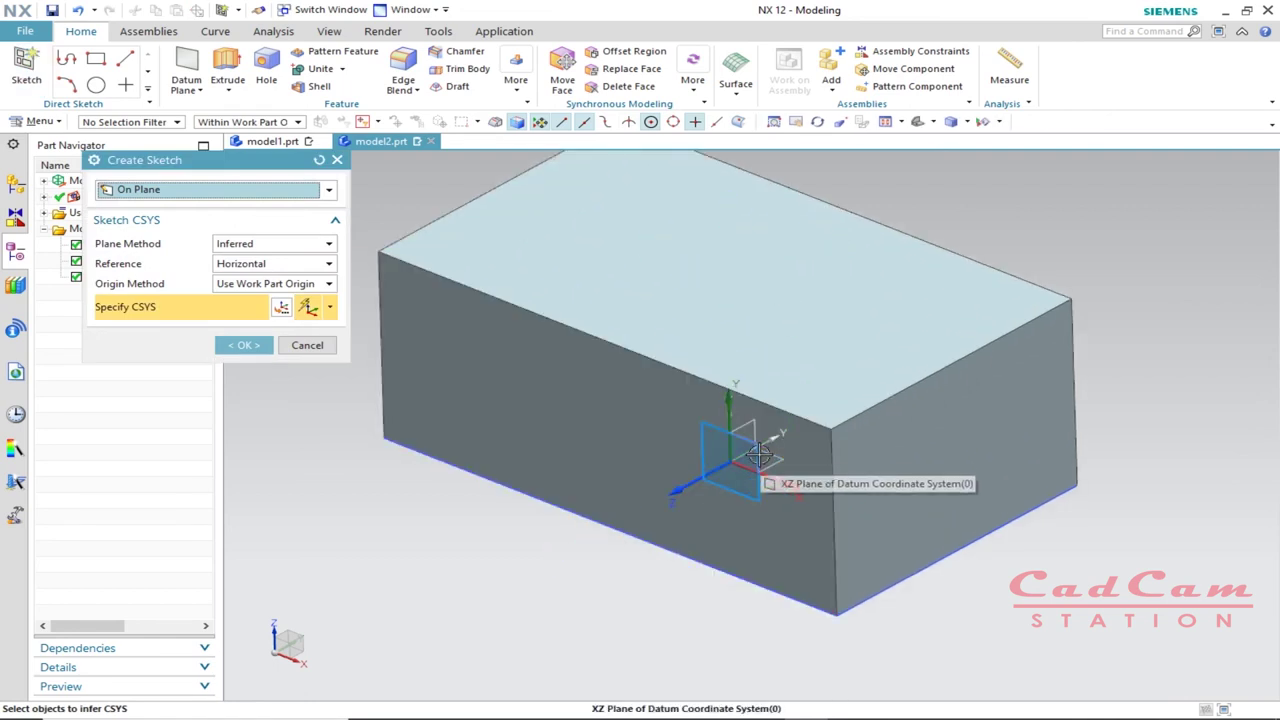
{"action": "left_click", "coordinate": [759, 453]}
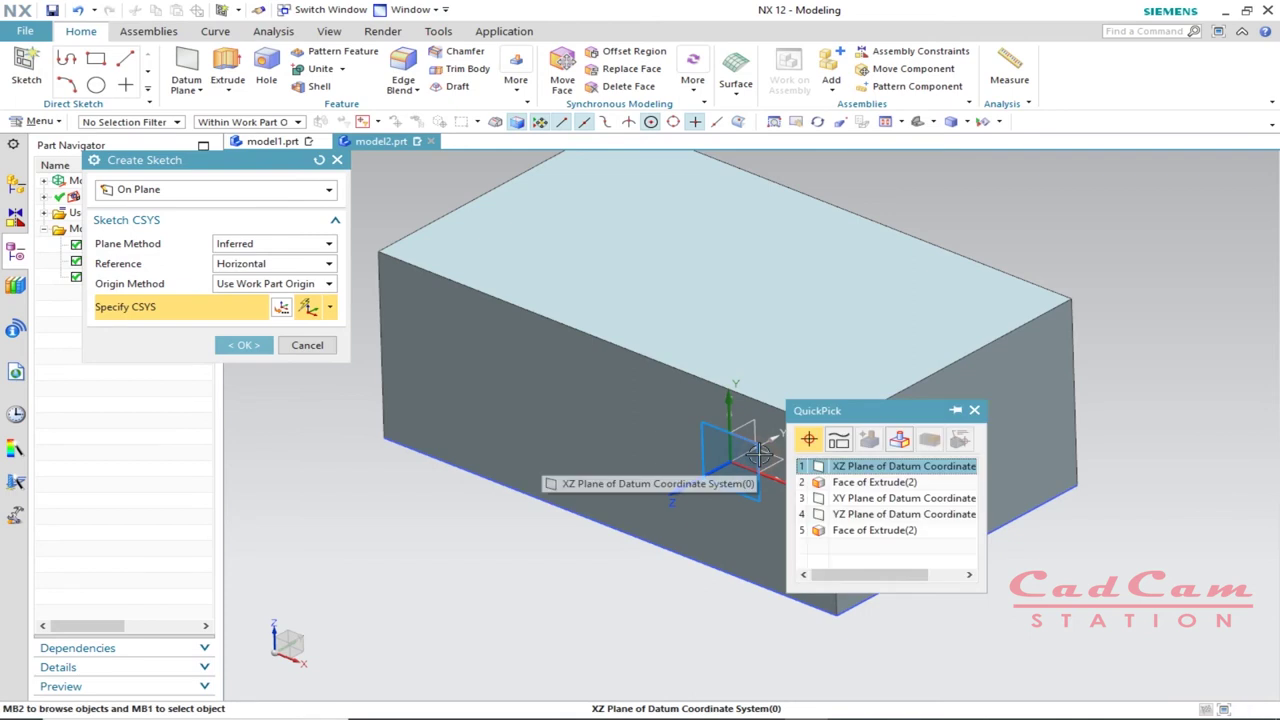
{"action": "left_click", "coordinate": [857, 467]}
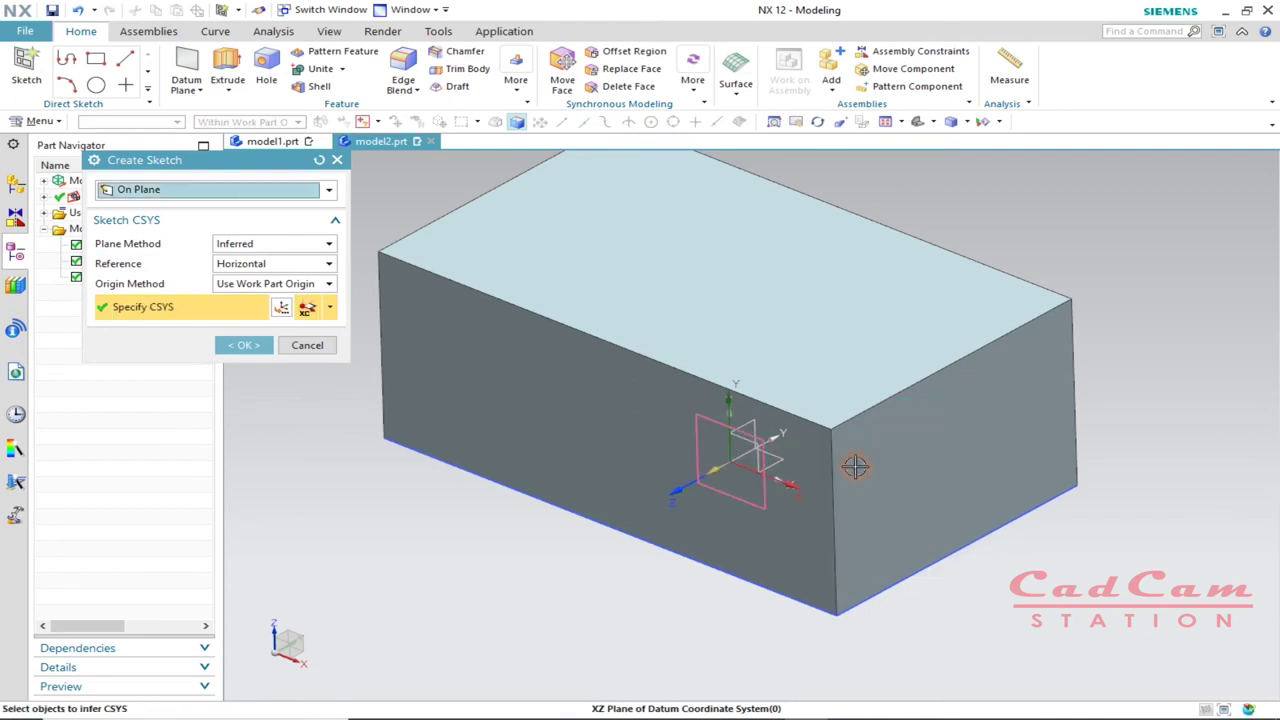
{"action": "left_click", "coordinate": [247, 345]}
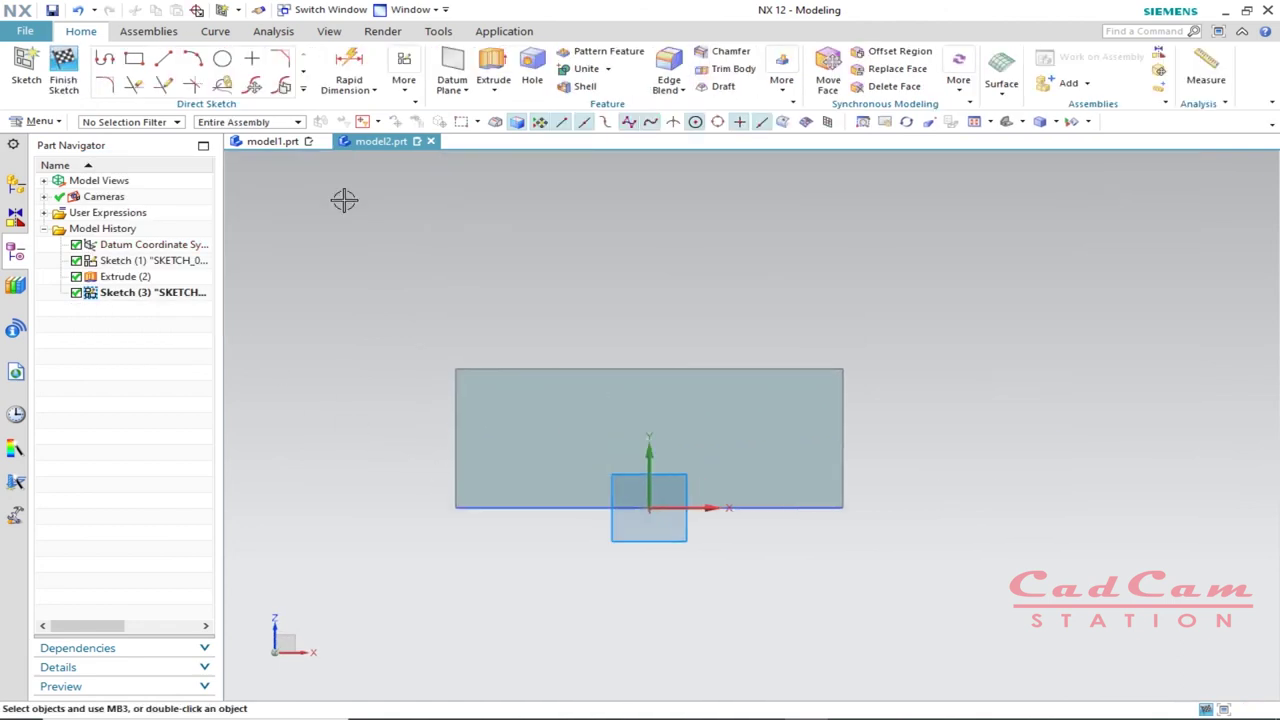
{"action": "left_click", "coordinate": [222, 58]}
- Draw a Ø26 circle centred above the block
{"action": "left_click", "coordinate": [515, 262]}
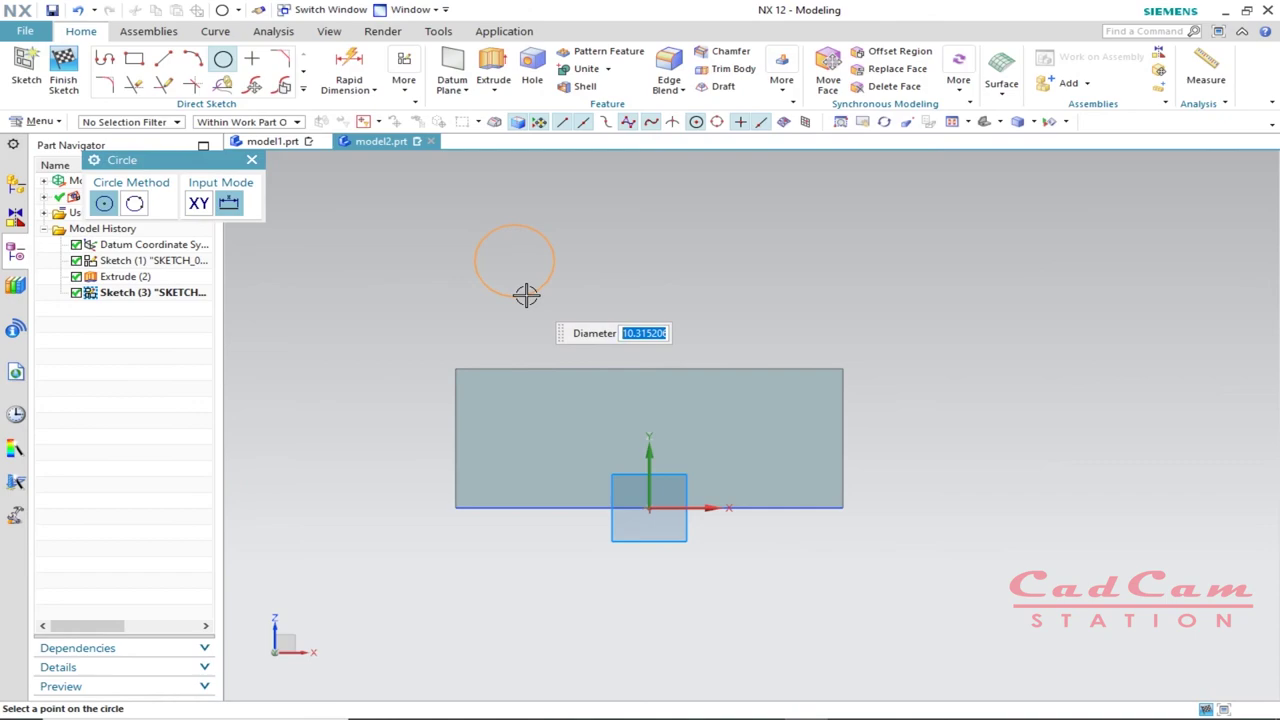
{"action": "key", "text": "alt+Tab"}
{"action": "key", "text": "alt+Tab"}
{"action": "type", "text": "26"}
{"action": "key", "text": "Return"}
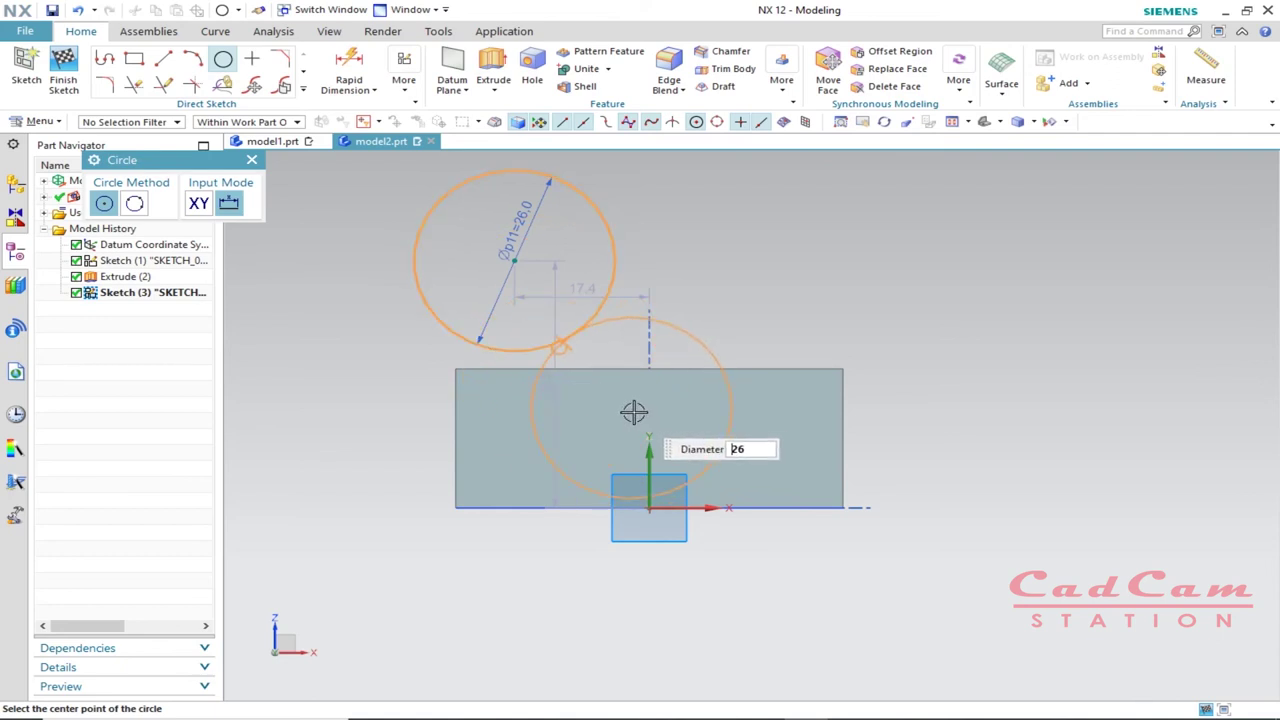
{"action": "key", "text": "Escape"}
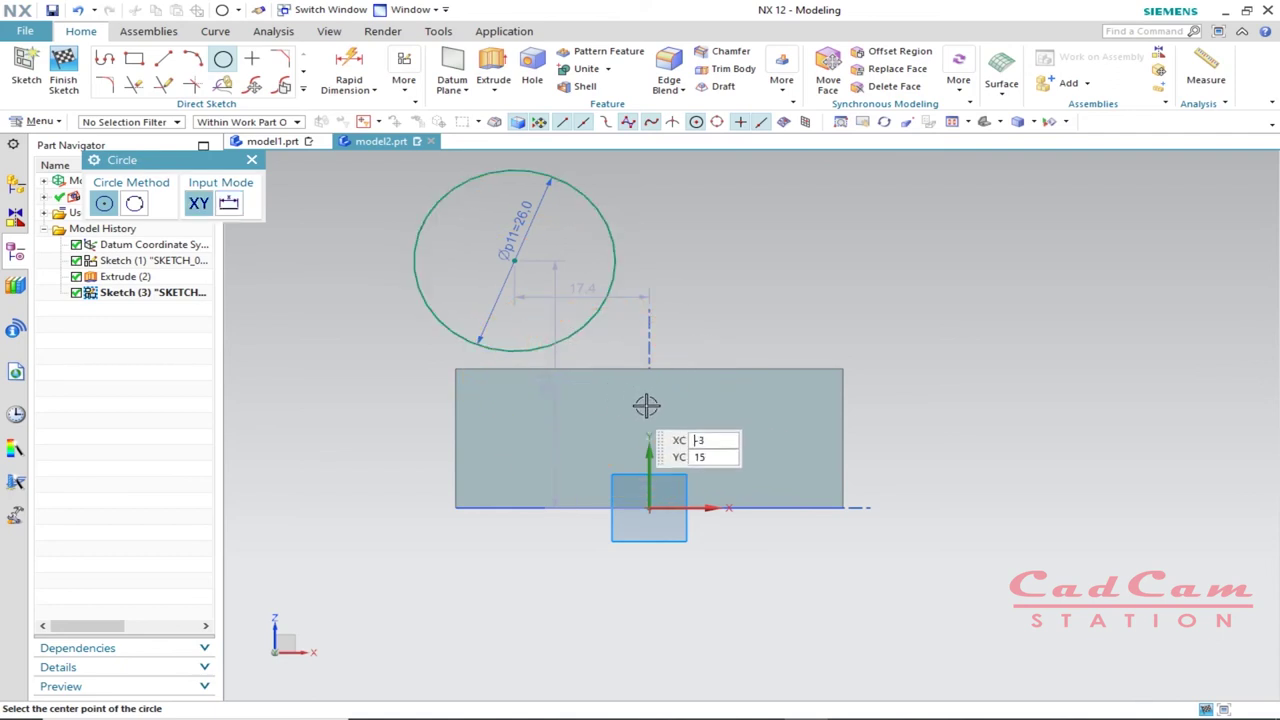
{"action": "left_click", "coordinate": [251, 160]}
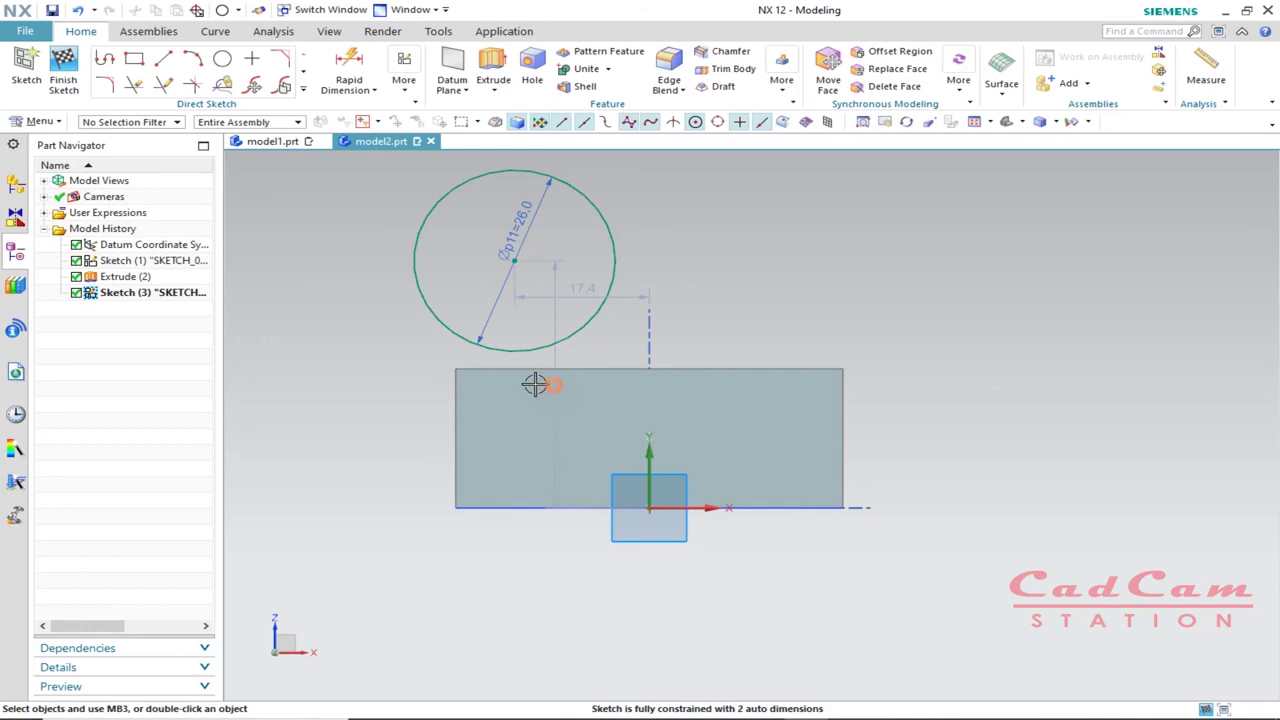
- Dimension the circle centre 28 mm above the block's bottom edge and slide it sideways
{"action": "key", "text": "alt+Tab"}
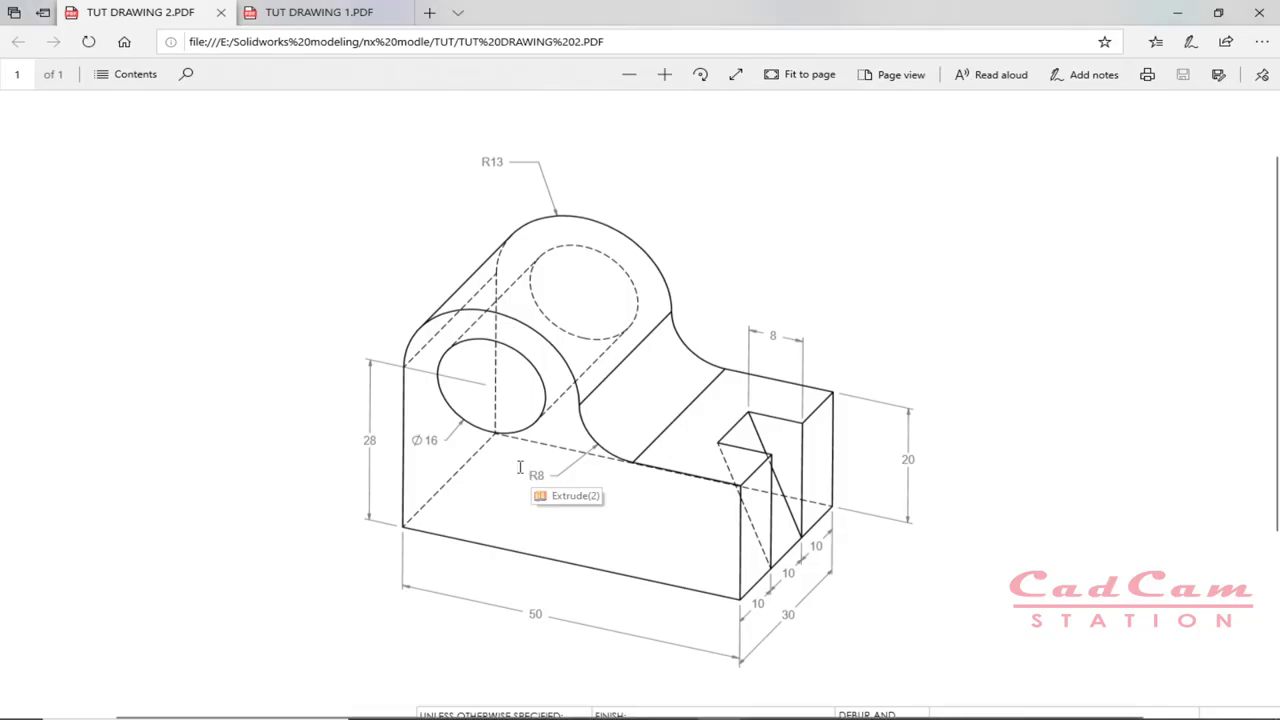
{"action": "key", "text": "alt+Tab"}
{"action": "left_click", "coordinate": [377, 387]}
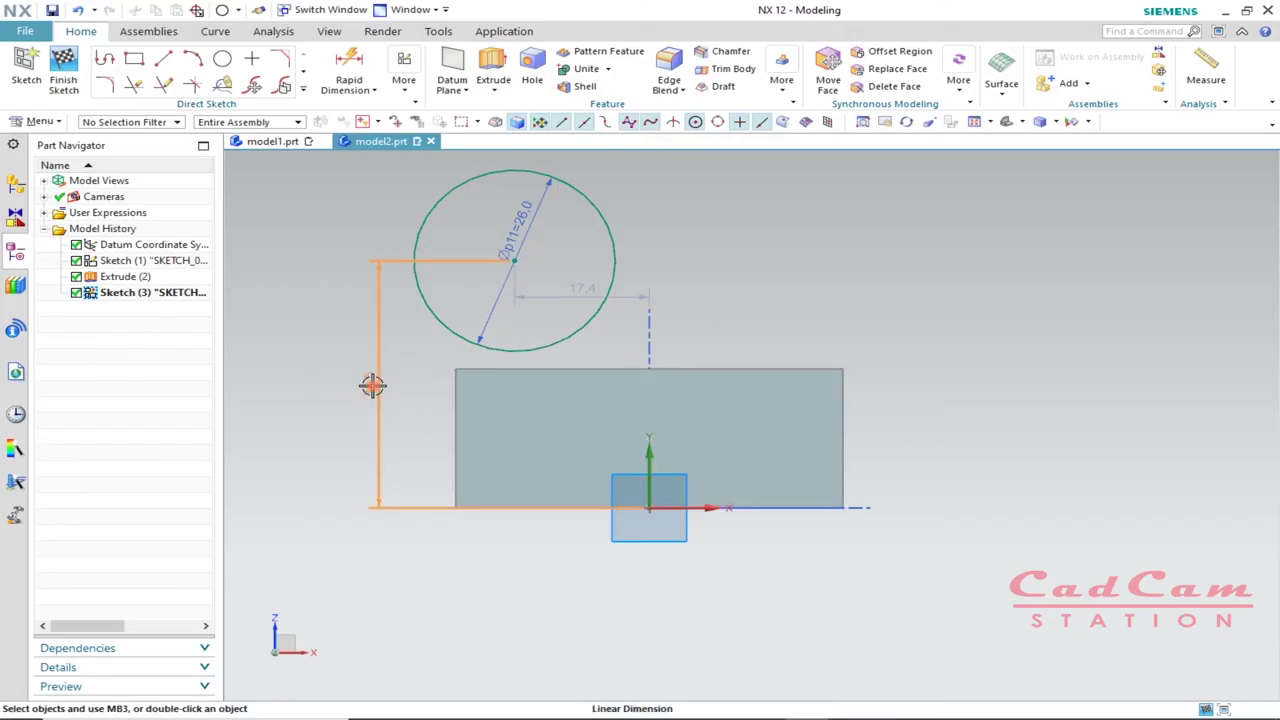
{"action": "left_click", "coordinate": [457, 466]}
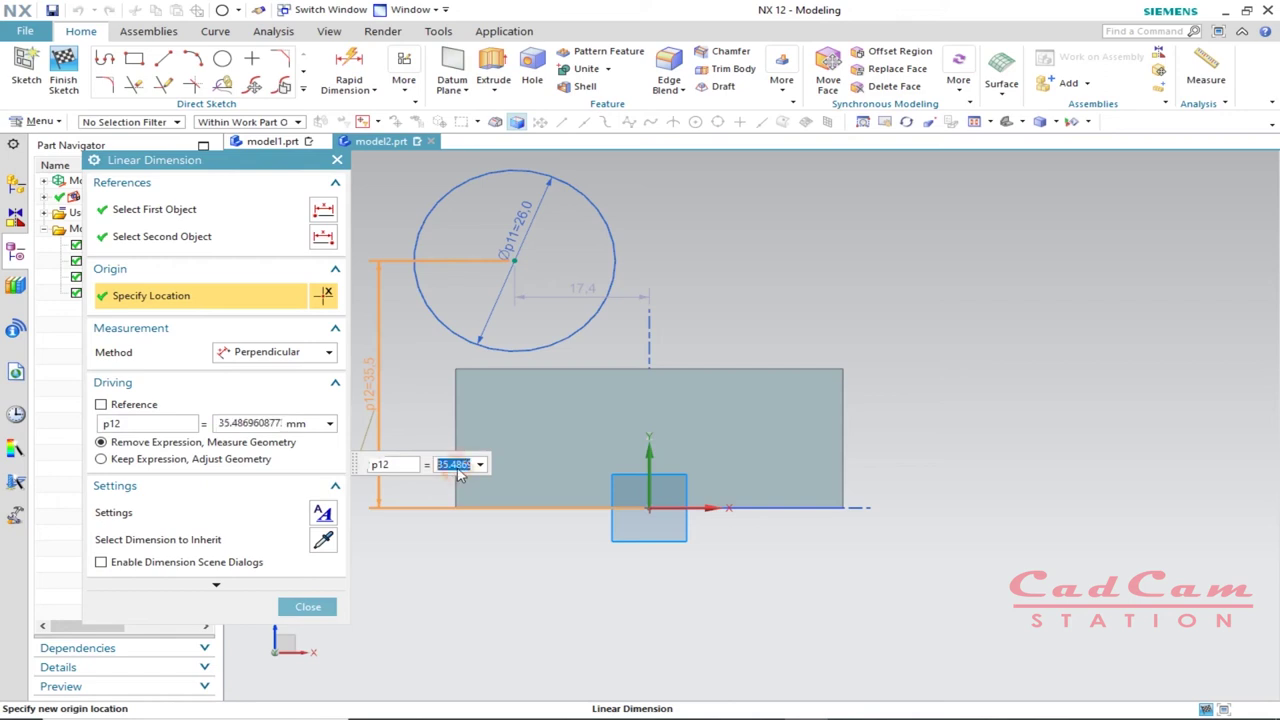
{"action": "type", "text": "28"}
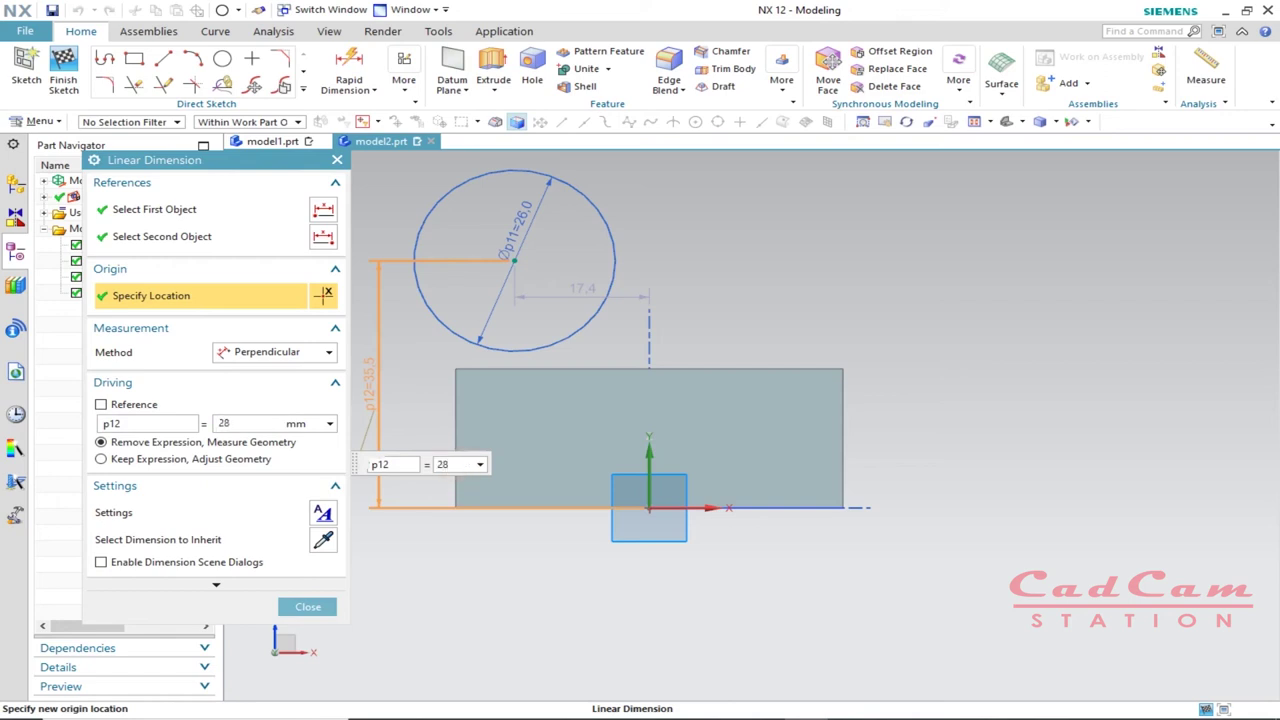
{"action": "key", "text": "Return"}
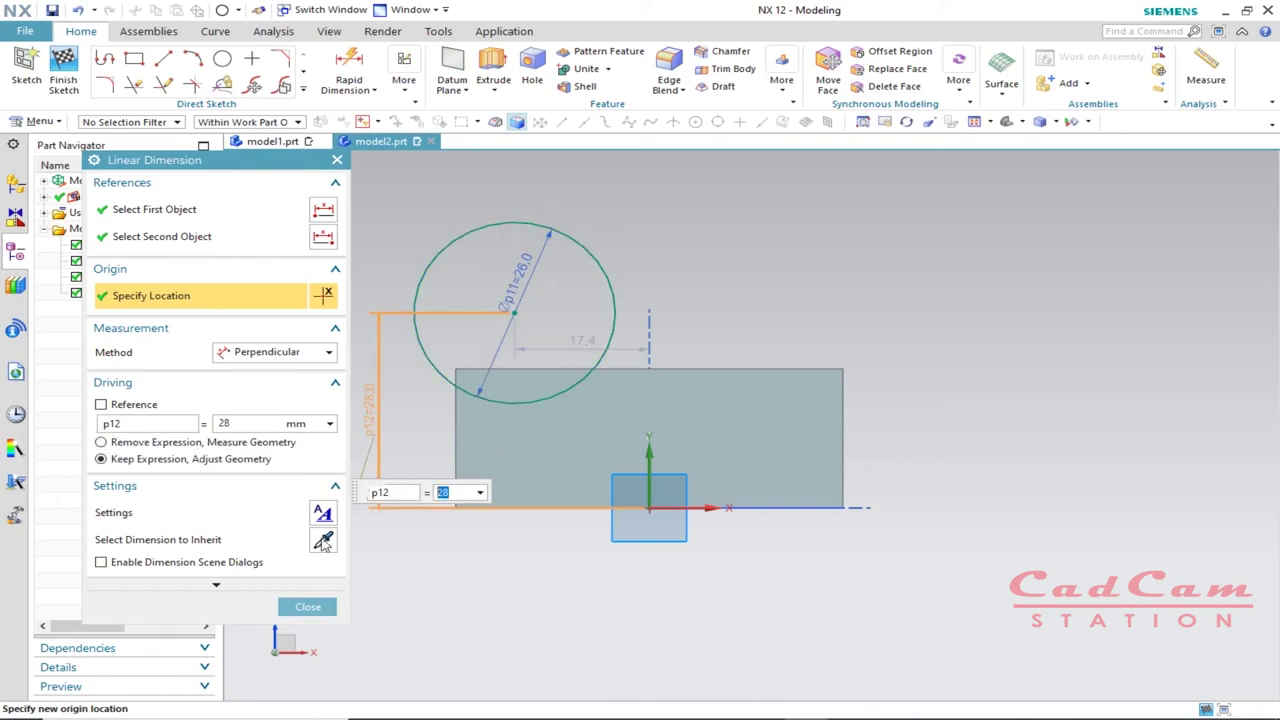
{"action": "left_click", "coordinate": [307, 606]}
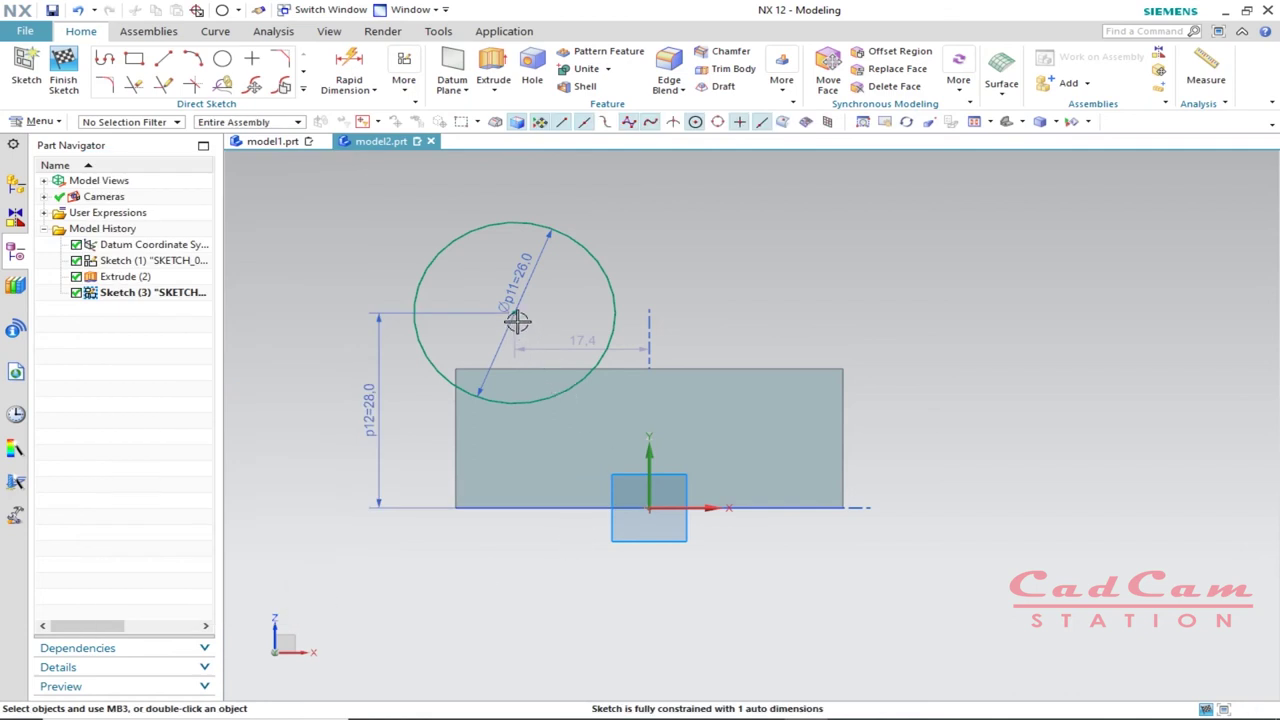
{"action": "left_click_drag", "start_coordinate": [514, 313], "coordinate": [563, 314]}
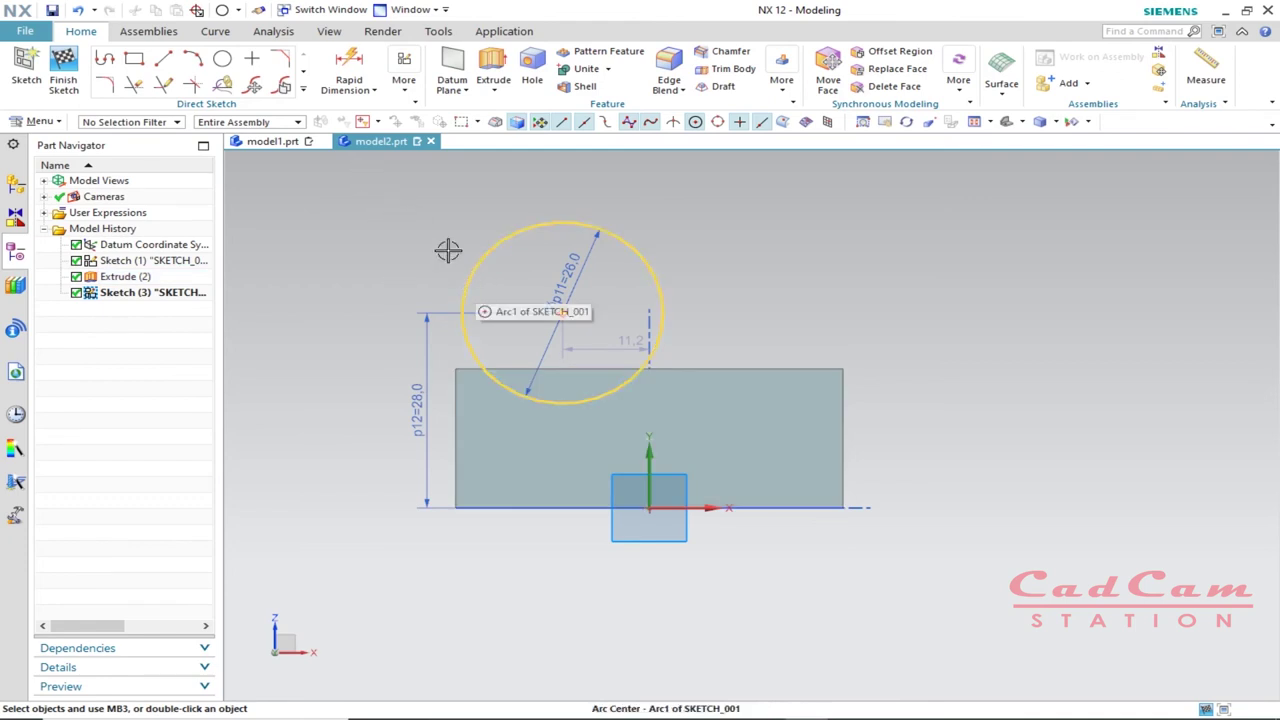
{"action": "left_click", "coordinate": [408, 90]}
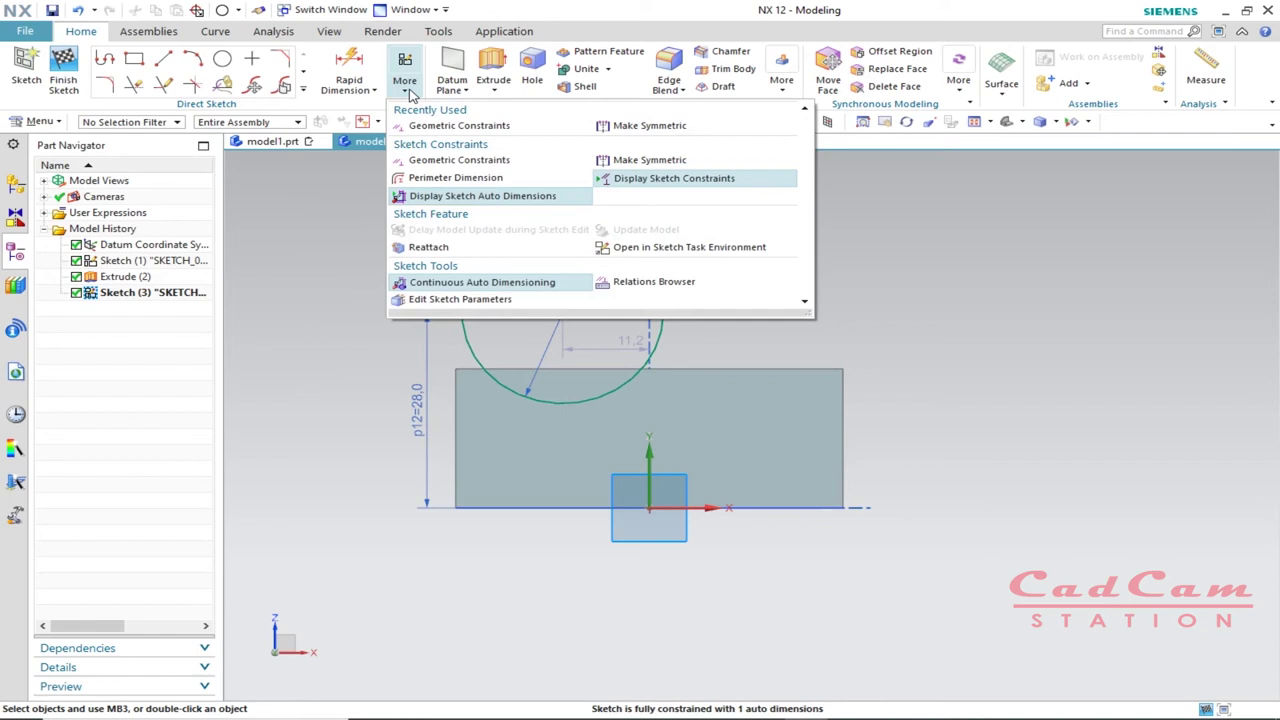
- Add a Tangent constraint between the Ø26 circle and the block's left edge
{"action": "left_click", "coordinate": [465, 166]}
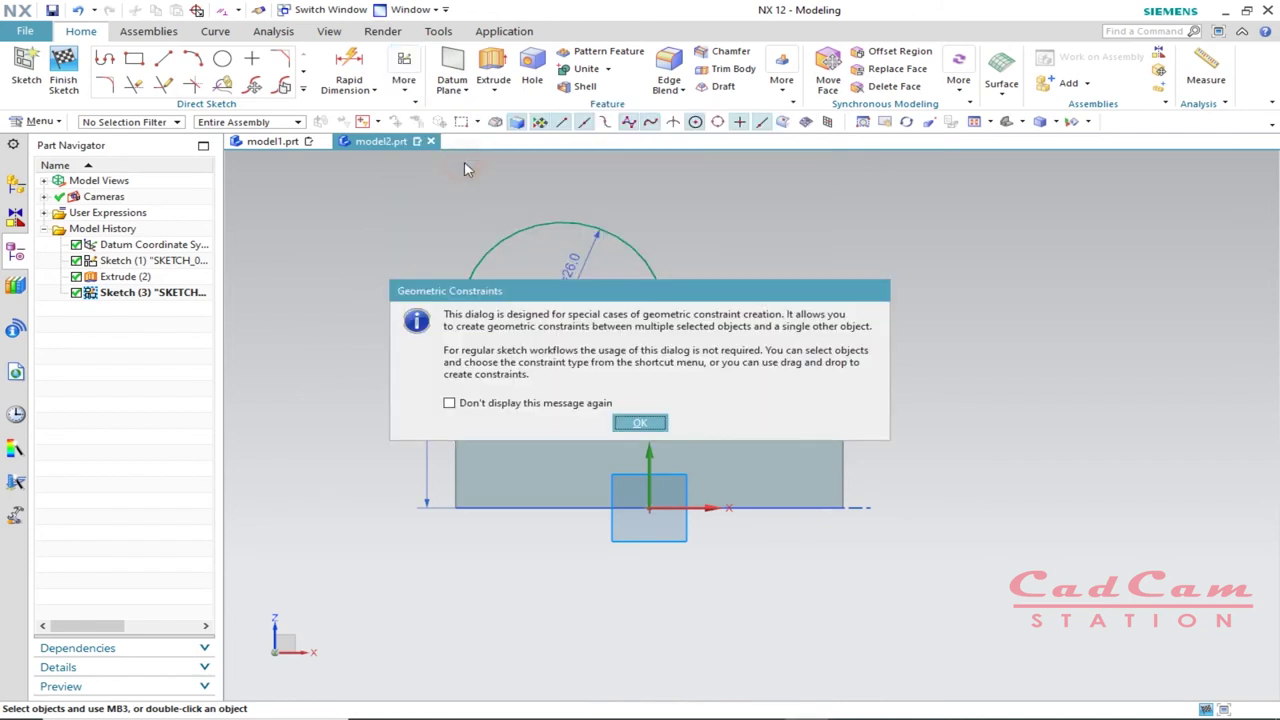
{"action": "left_click", "coordinate": [640, 423]}
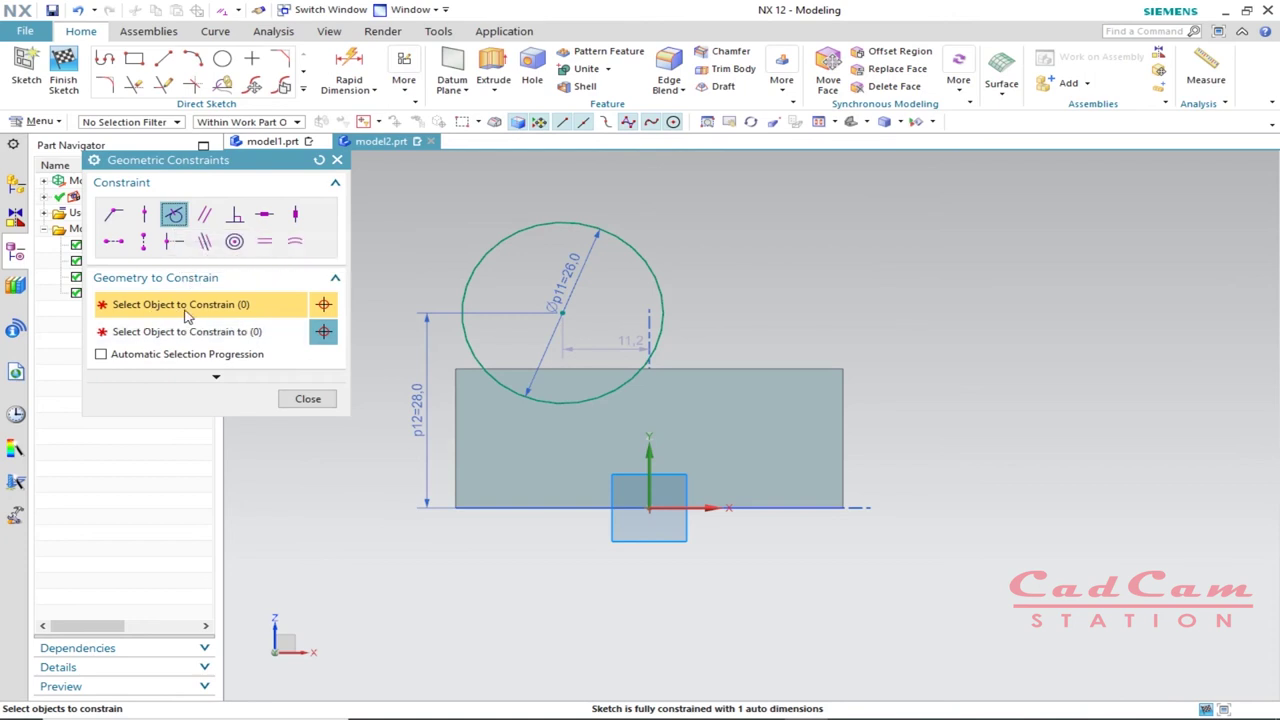
{"action": "left_click", "coordinate": [469, 276]}
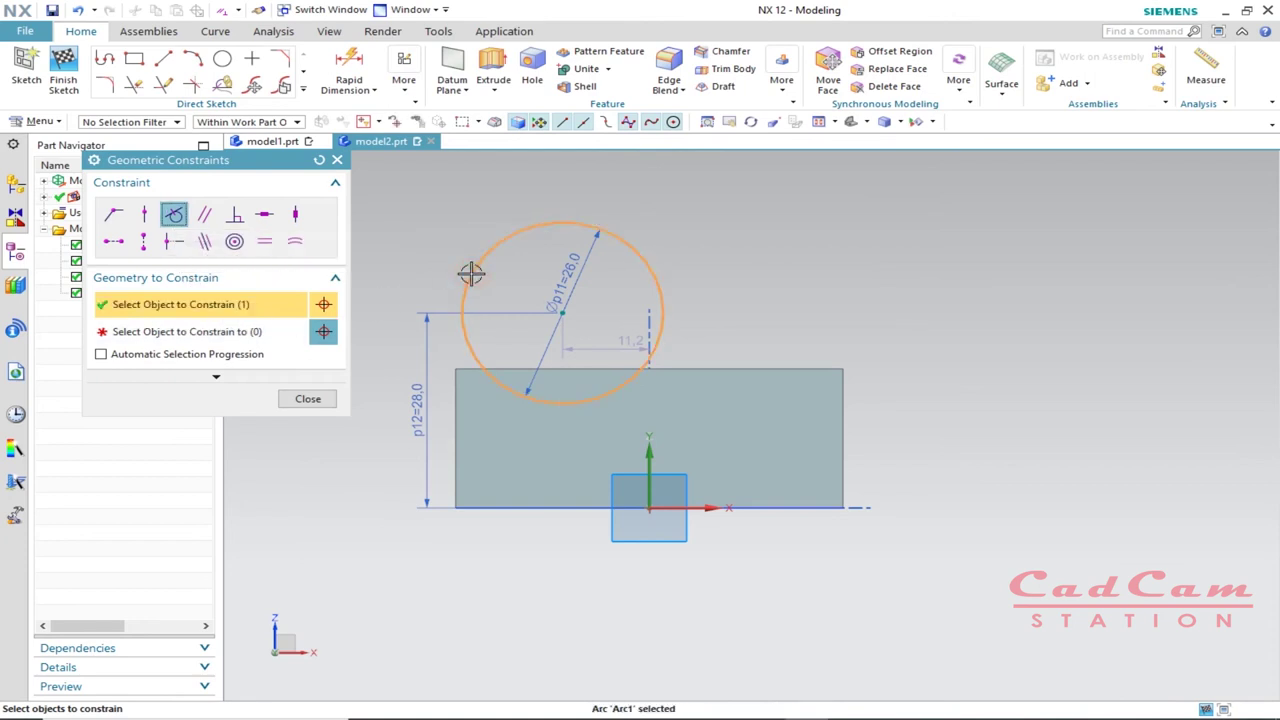
{"action": "left_click", "coordinate": [196, 336]}
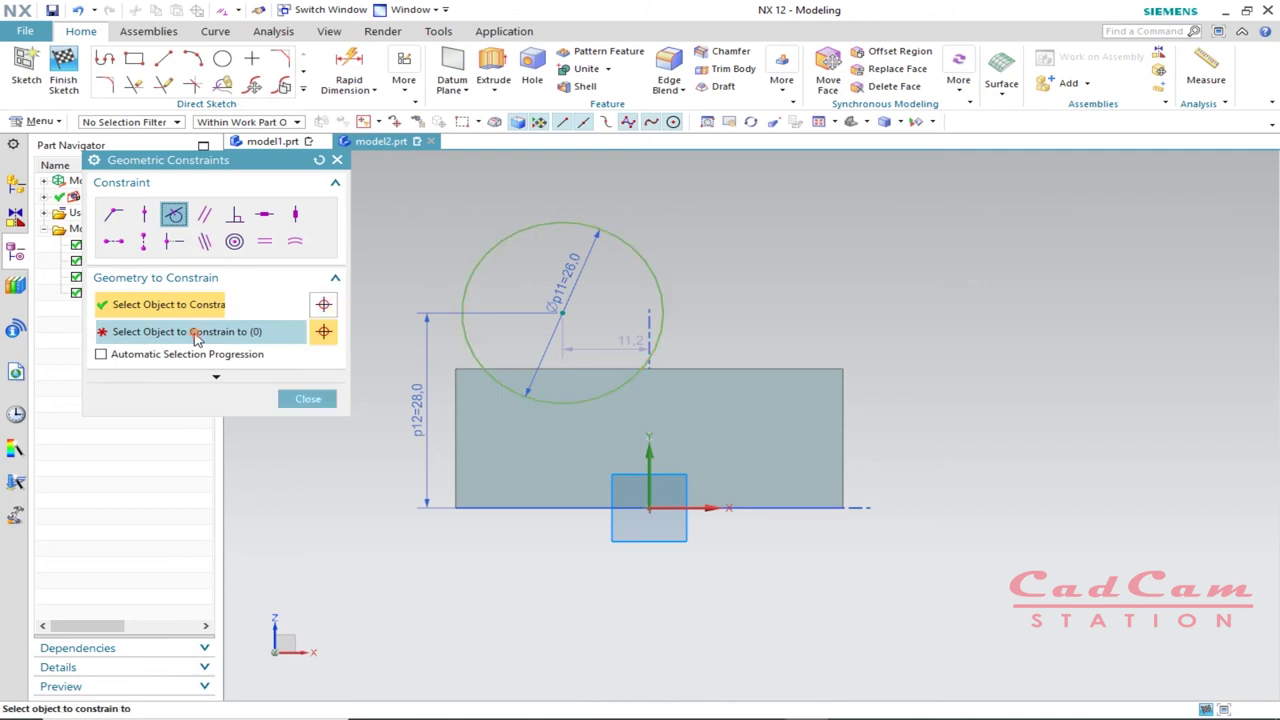
{"action": "left_click", "coordinate": [456, 403]}
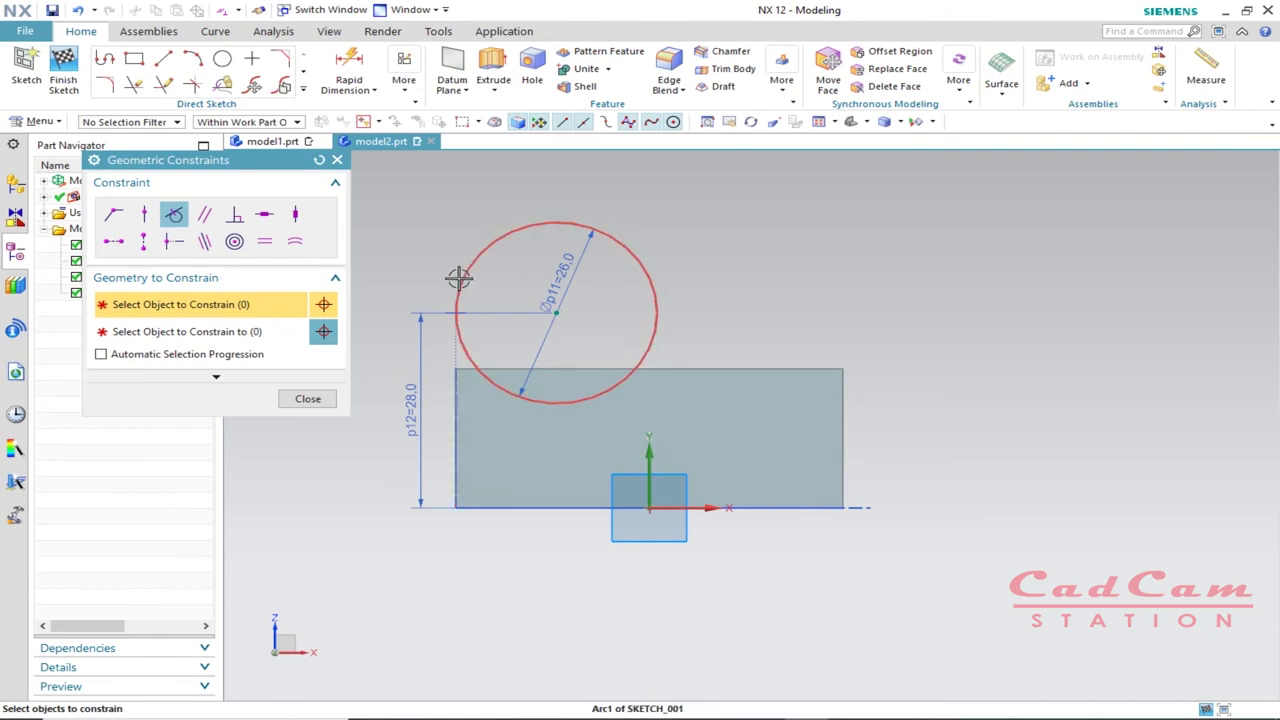
{"action": "left_click", "coordinate": [322, 401]}
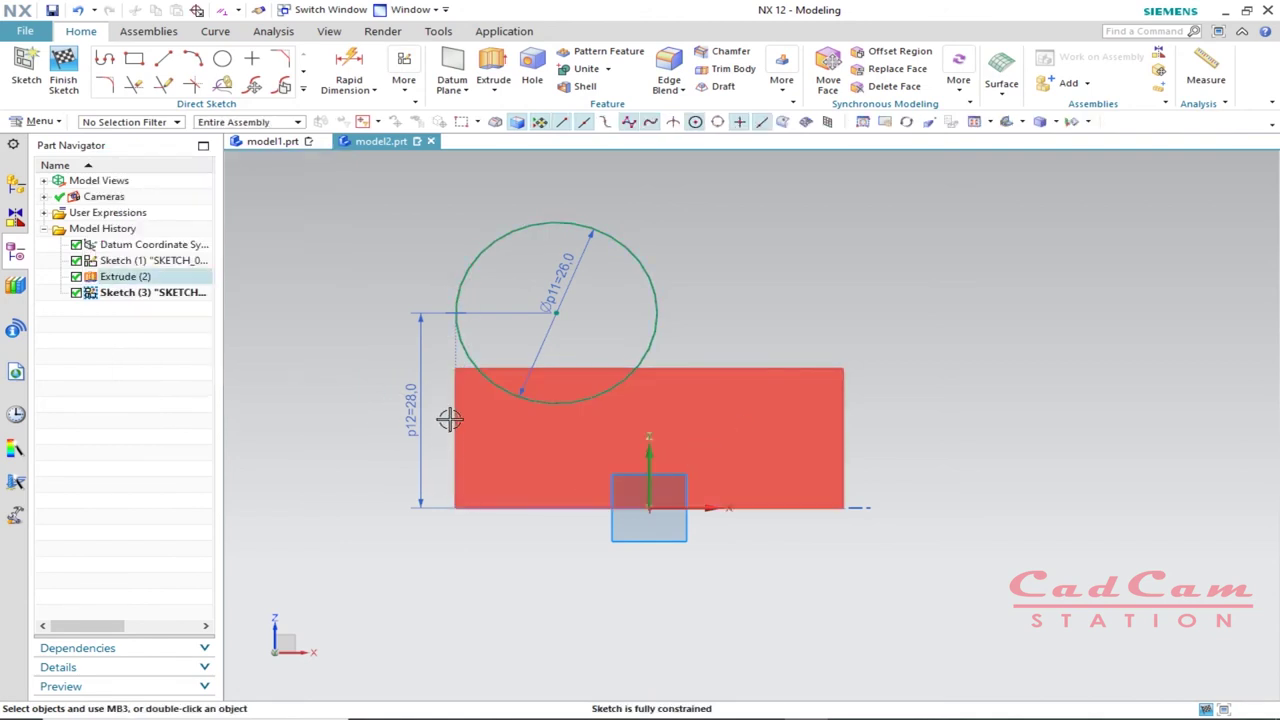
- Draw two vertical lines from the block's top edge up to each side of the Ø26 circle
{"action": "left_click", "coordinate": [162, 63]}
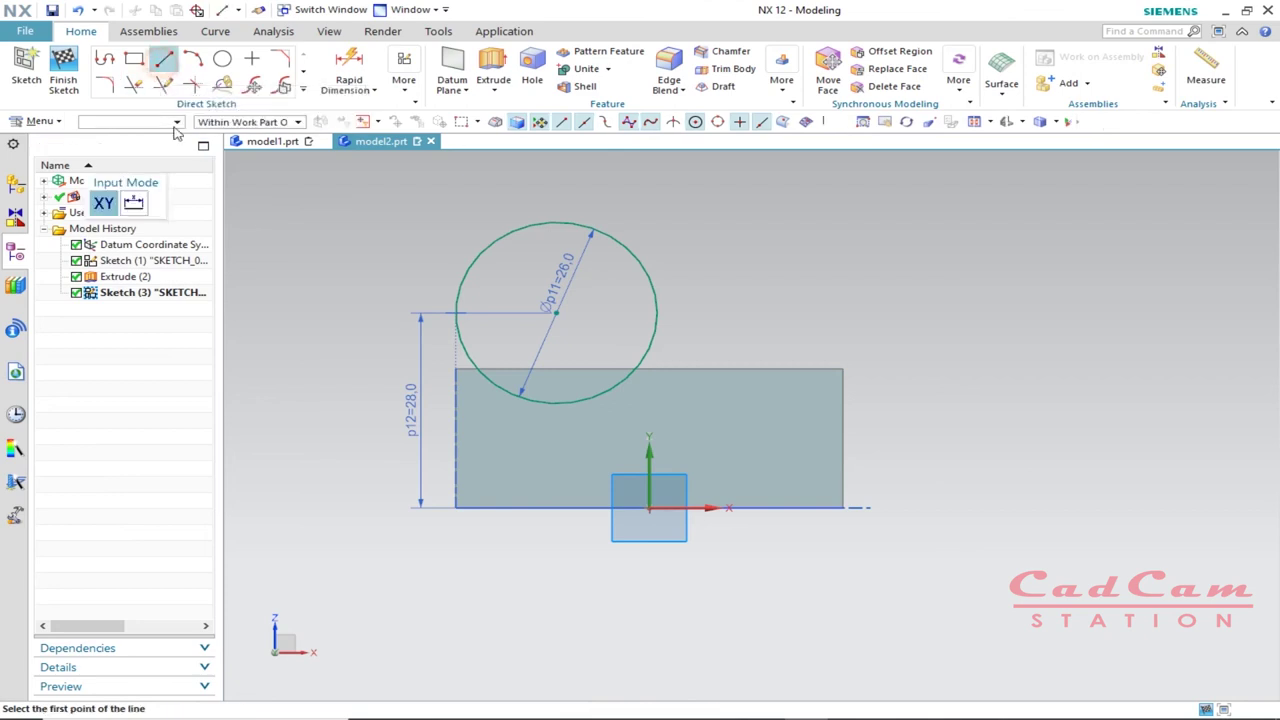
{"action": "left_click", "coordinate": [455, 368]}
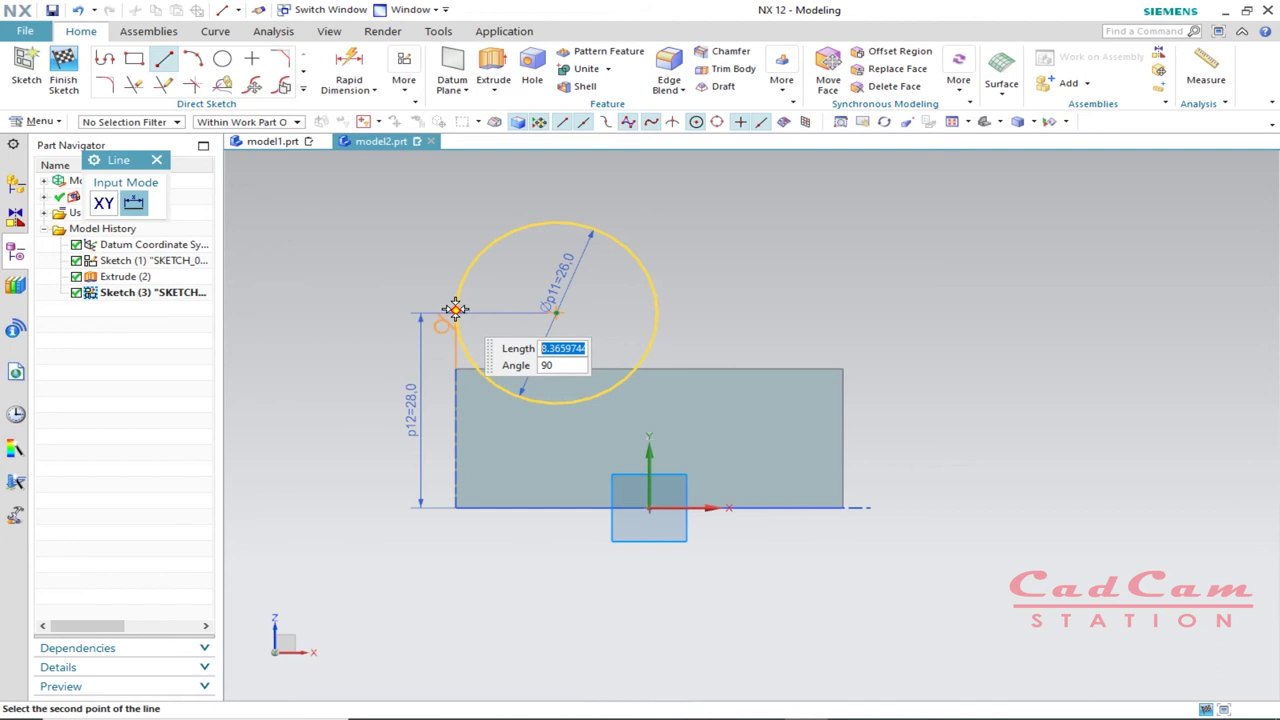
{"action": "left_click", "coordinate": [455, 309]}
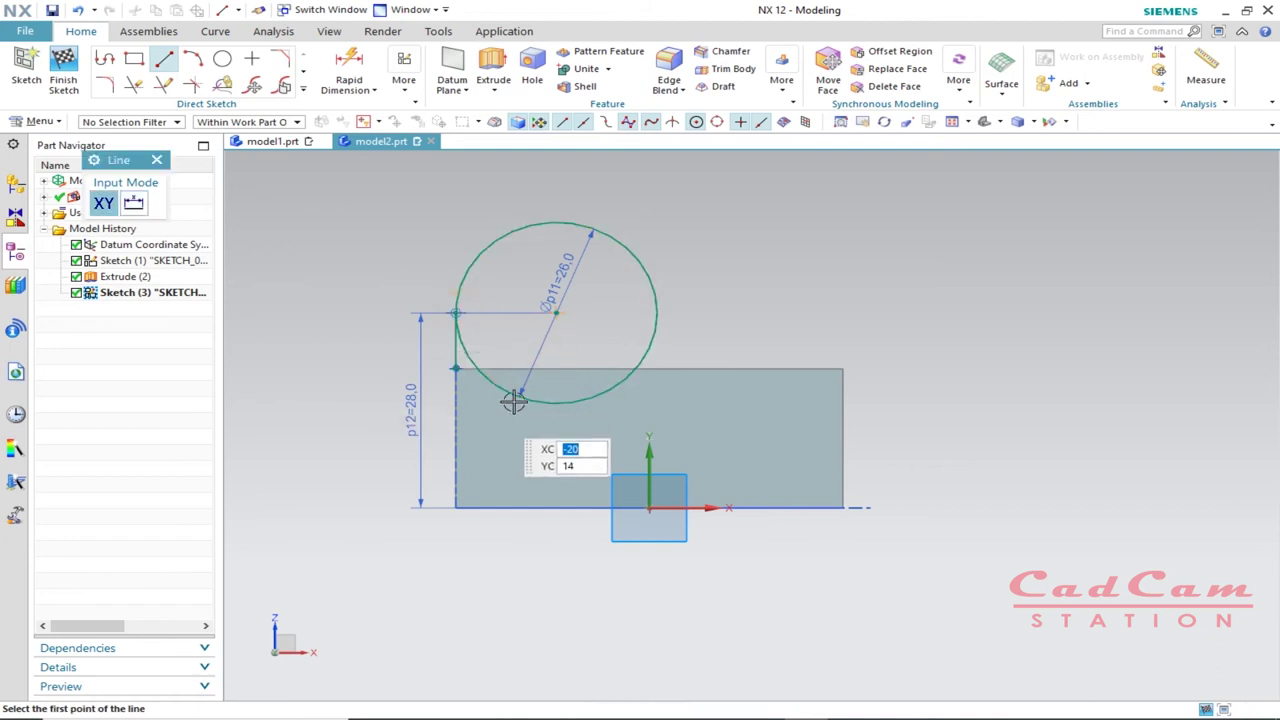
{"action": "left_click", "coordinate": [659, 309]}
{"action": "left_click", "coordinate": [657, 368]}
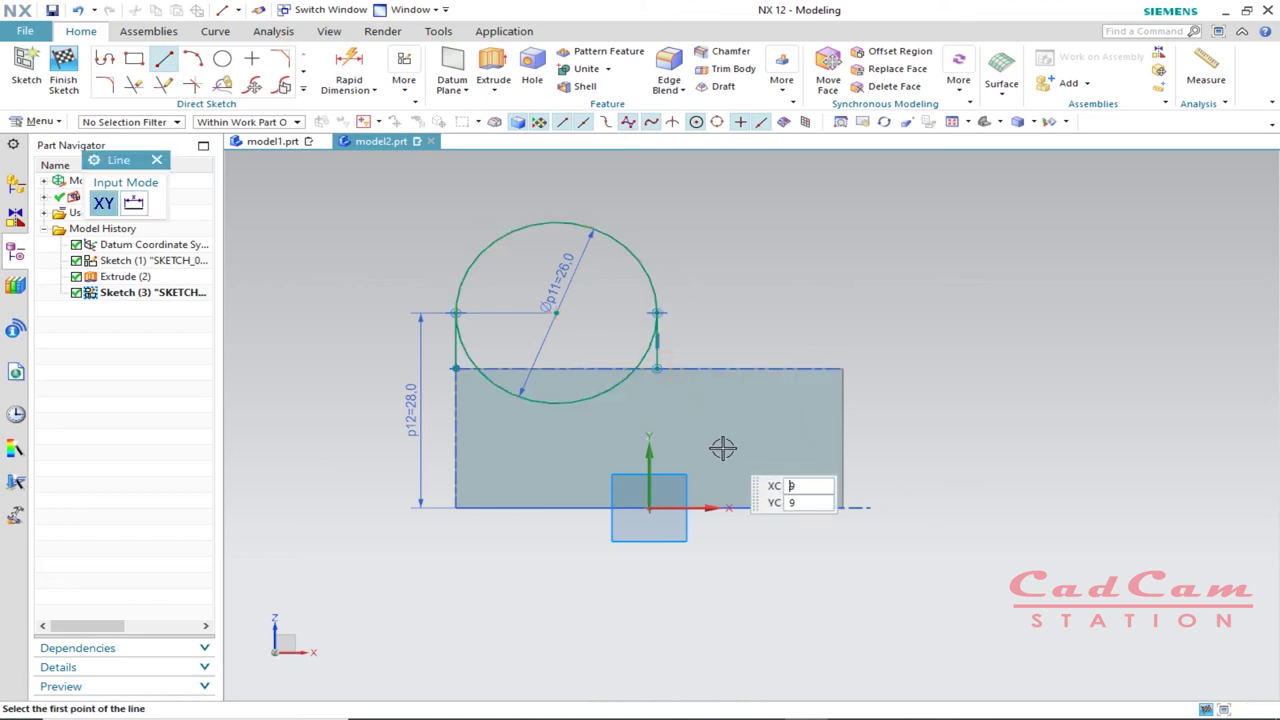
{"action": "key", "text": "Escape"}
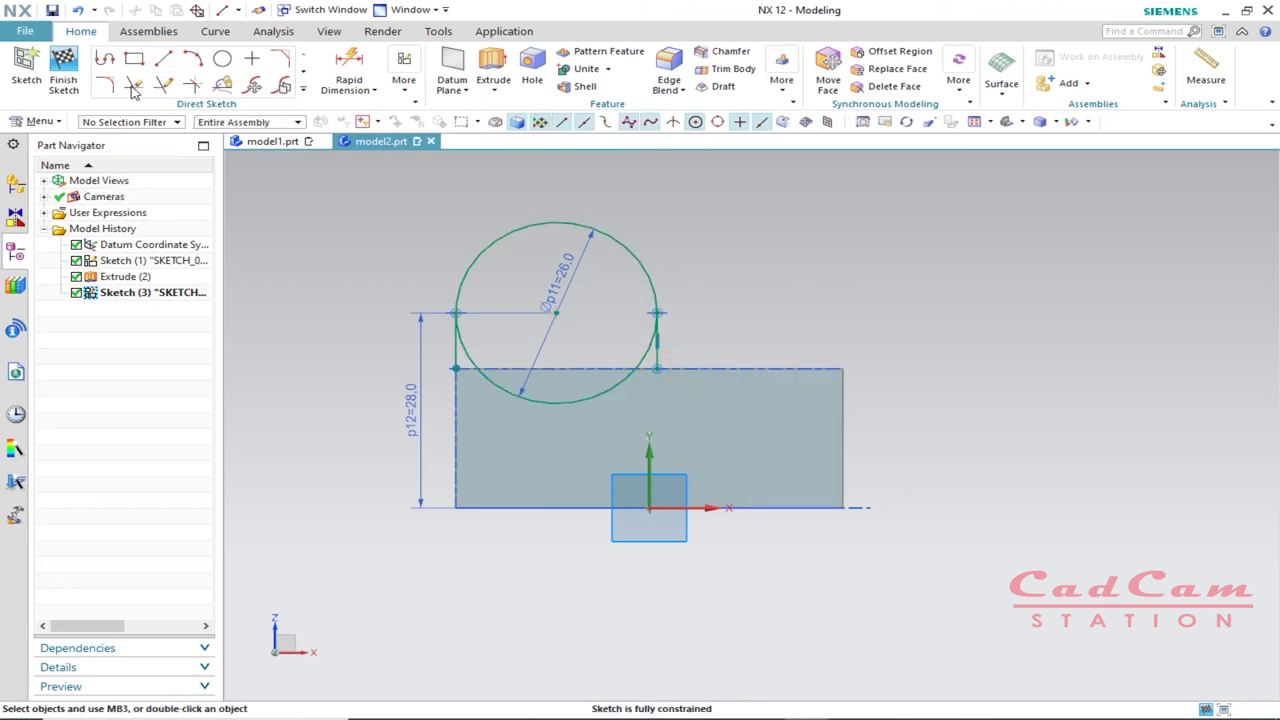
- Trim away the circle's lower arc and draw the base line along the block's top
{"action": "left_click", "coordinate": [131, 84]}
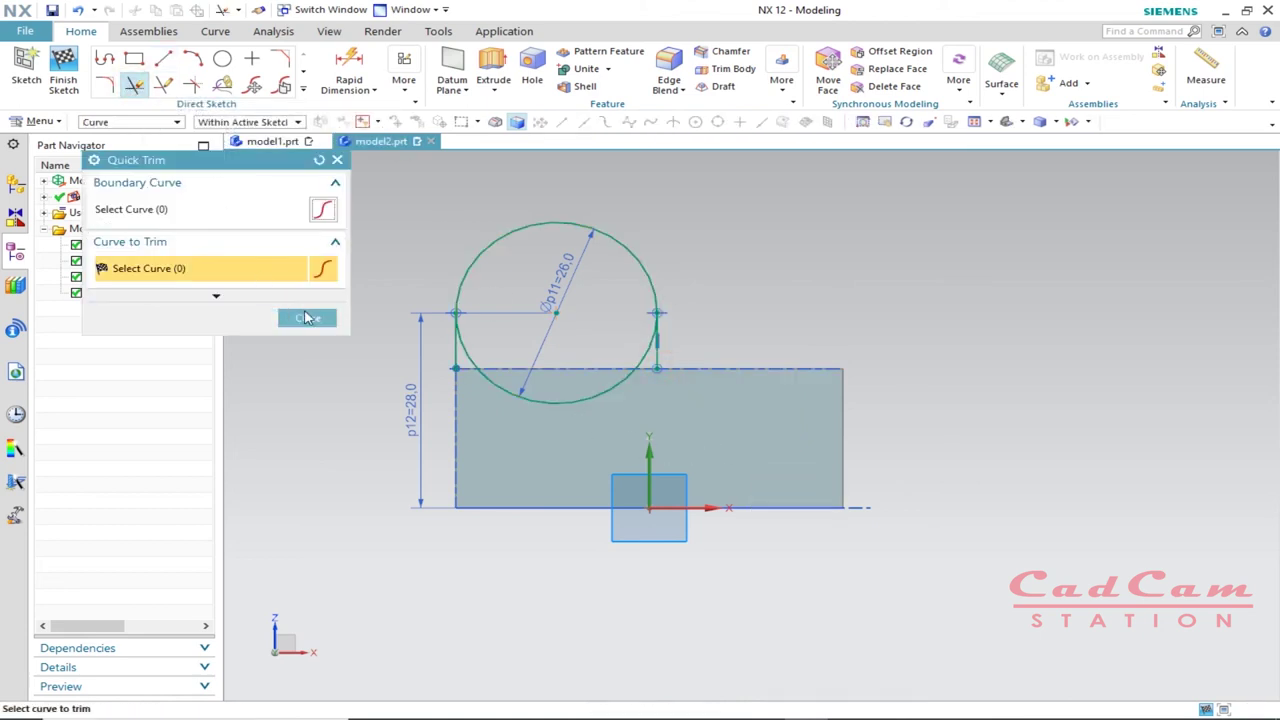
{"action": "left_click", "coordinate": [471, 357]}
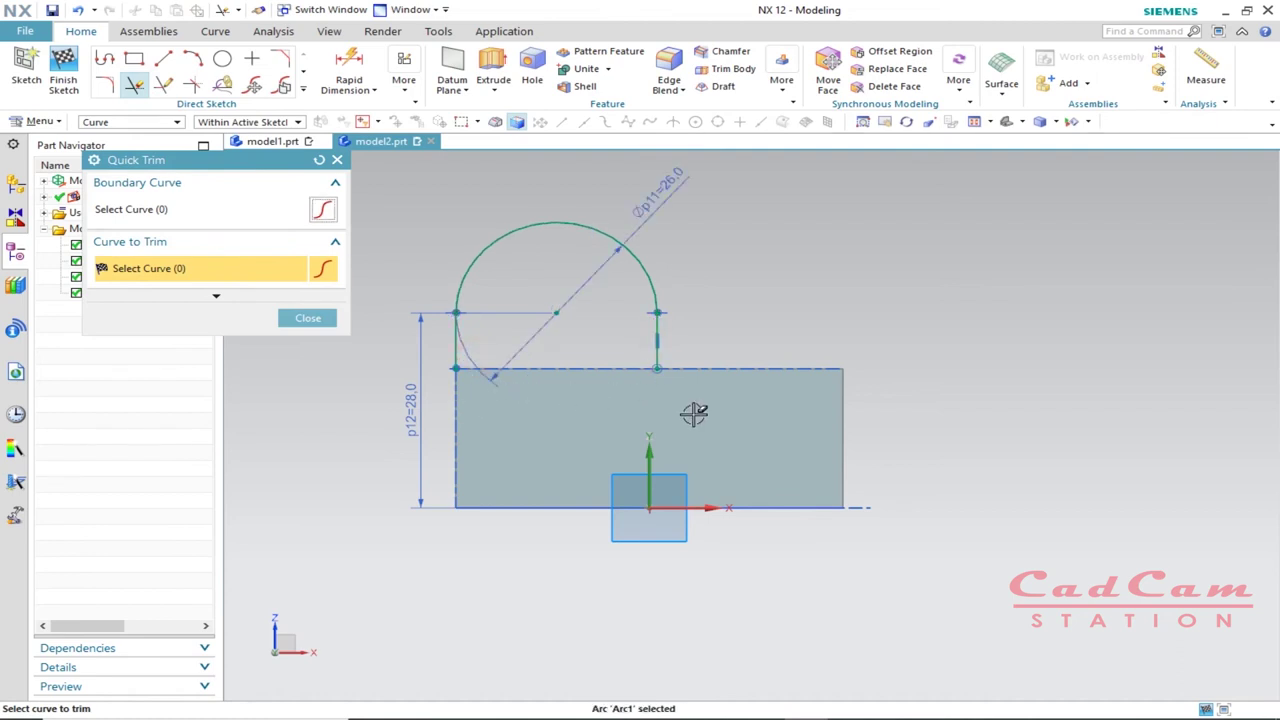
{"action": "left_click", "coordinate": [163, 62]}
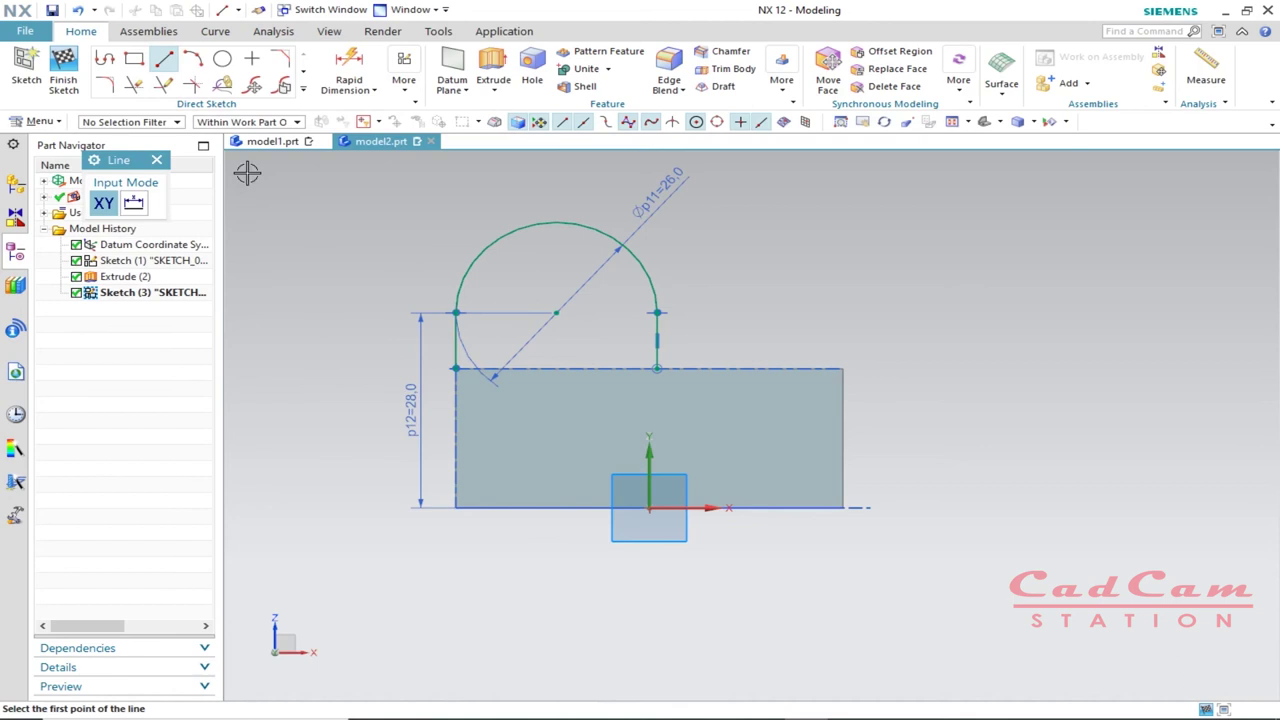
{"action": "left_click", "coordinate": [455, 369]}
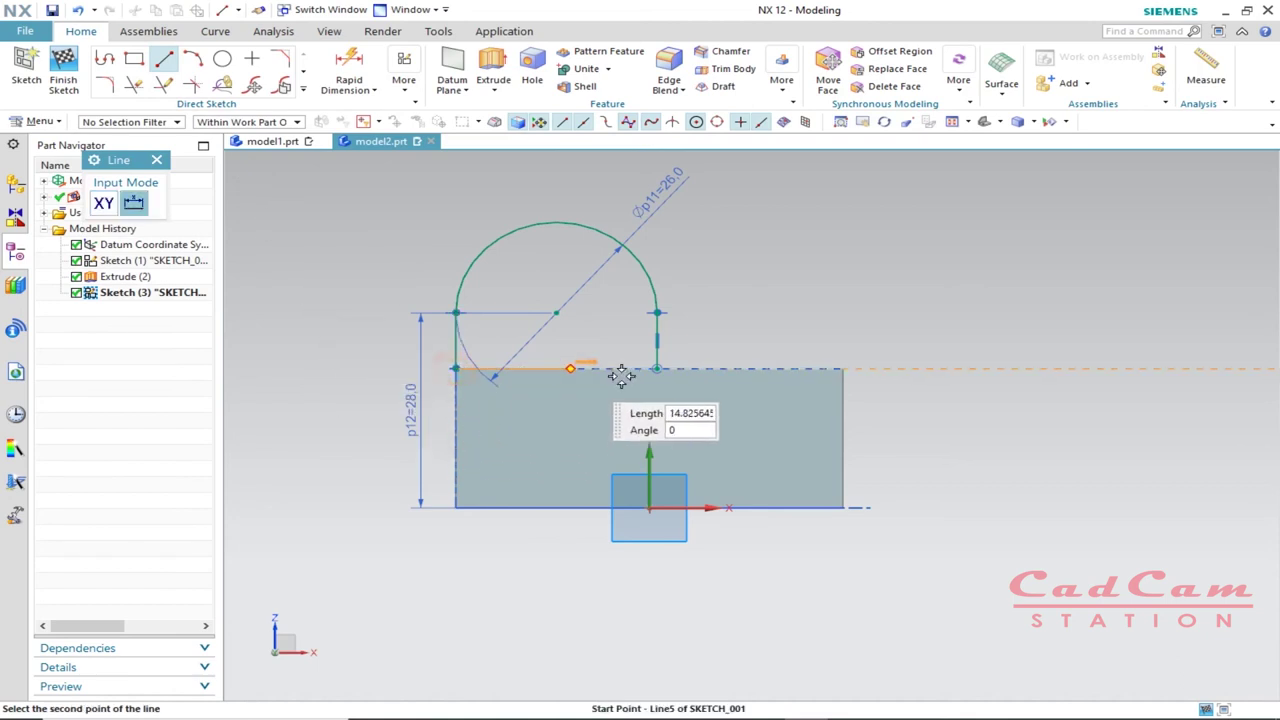
{"action": "left_click", "coordinate": [659, 370]}
{"action": "key", "text": "Escape"}
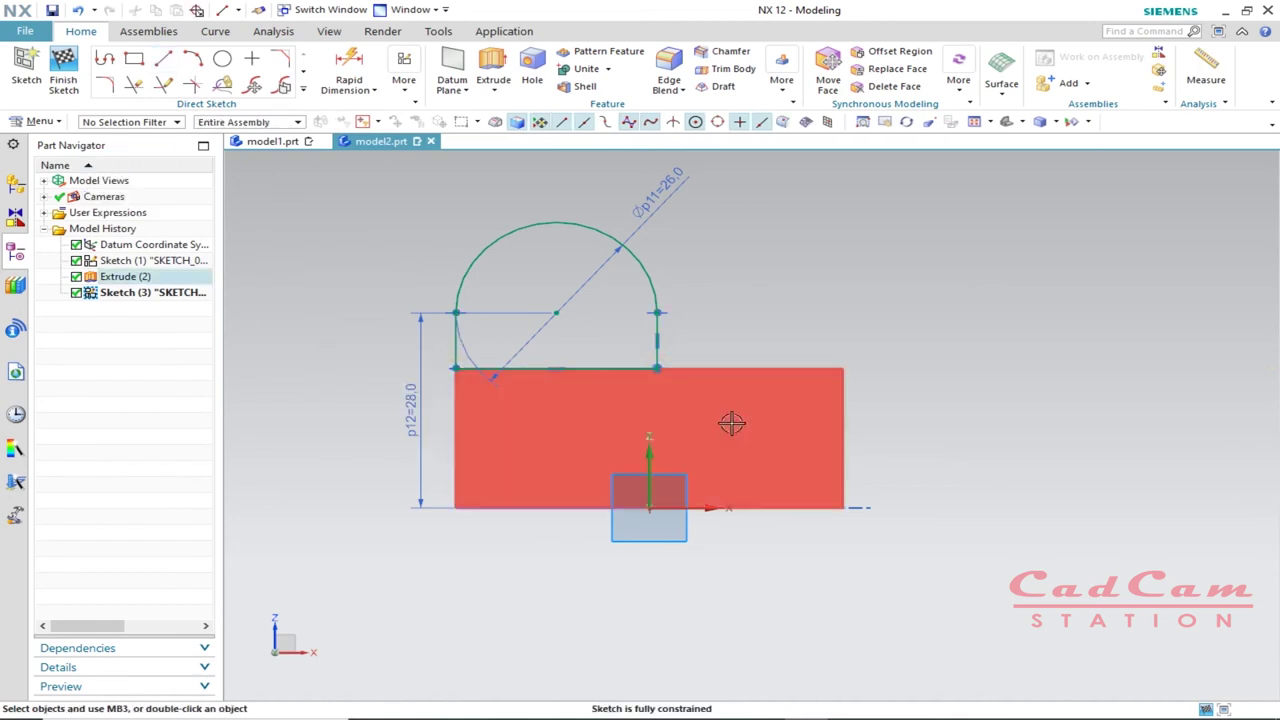
- Compare the arched sketch on the block's end with the reference drawing and start extruding it
{"action": "mouse_move", "coordinate": [894, 409]}
{"action": "middle_mouse_down"}
{"action": "mouse_move", "coordinate": [903, 397]}
{"action": "mouse_move", "coordinate": [851, 418]}
{"action": "mouse_move", "coordinate": [837, 449]}
{"action": "mouse_move", "coordinate": [849, 426]}
{"action": "mouse_move", "coordinate": [835, 432]}
{"action": "middle_mouse_up"}
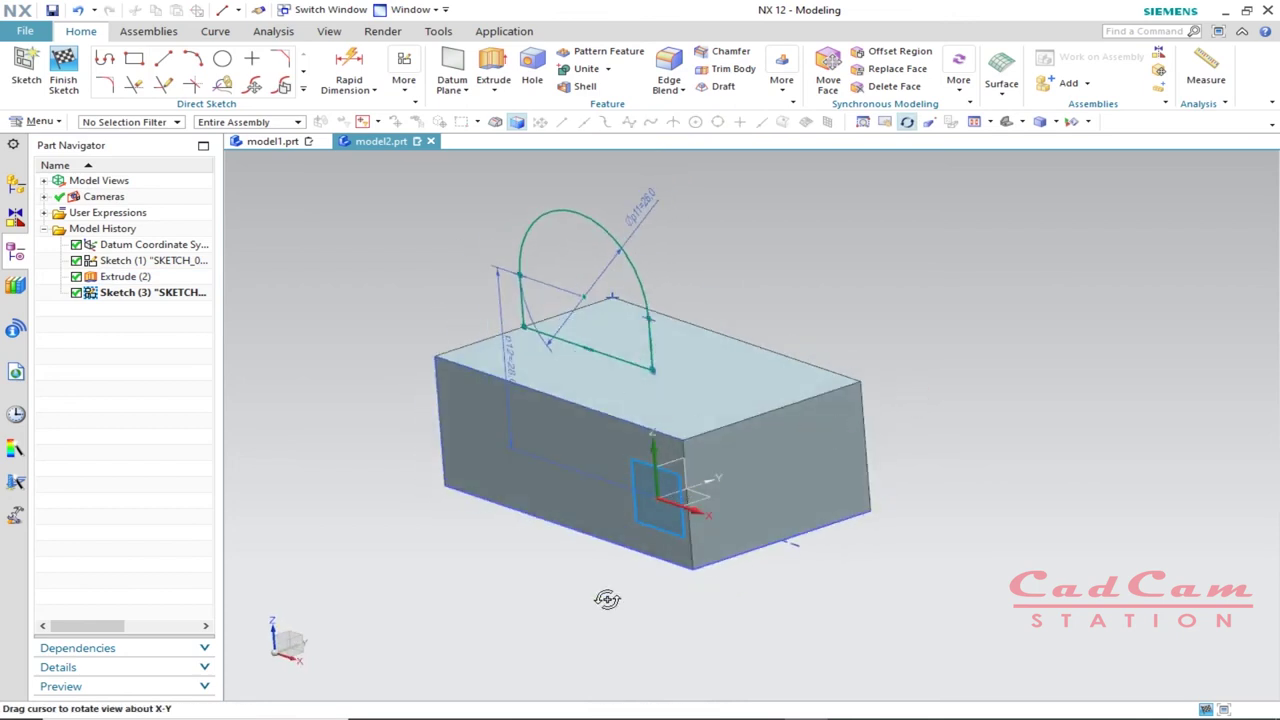
{"action": "key", "text": "alt+Tab"}
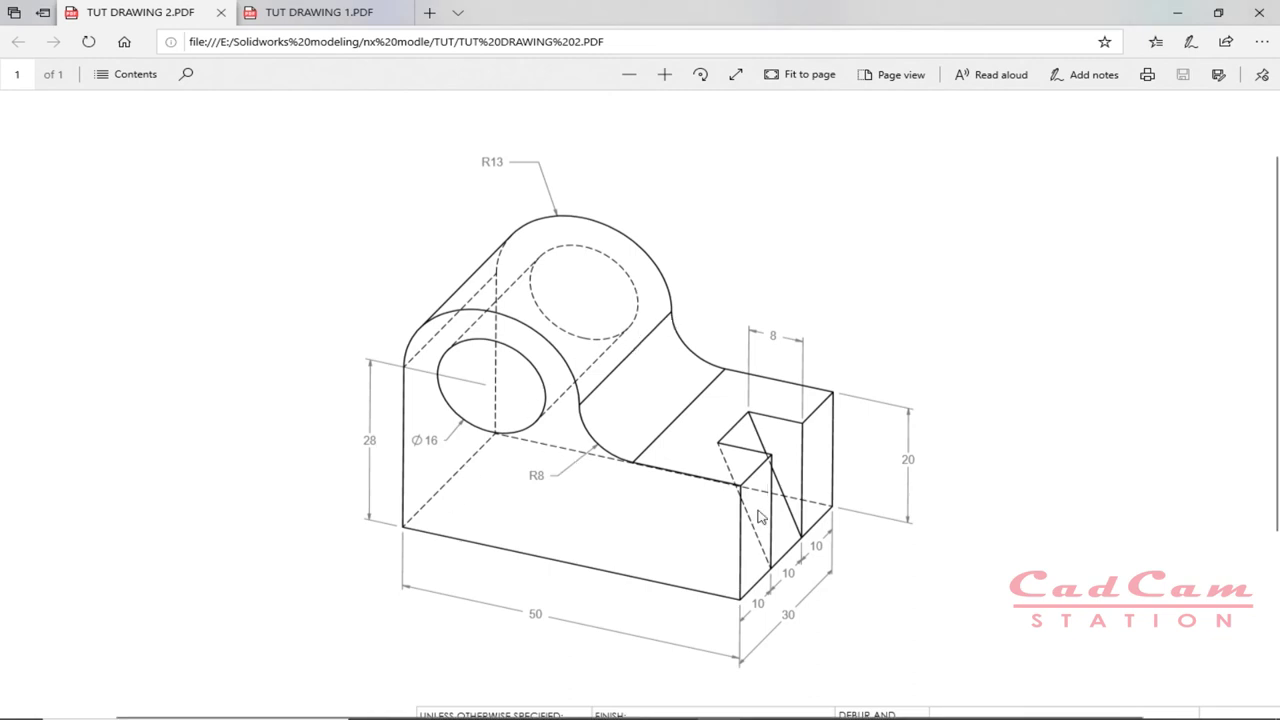
{"action": "key", "text": "alt+Tab"}
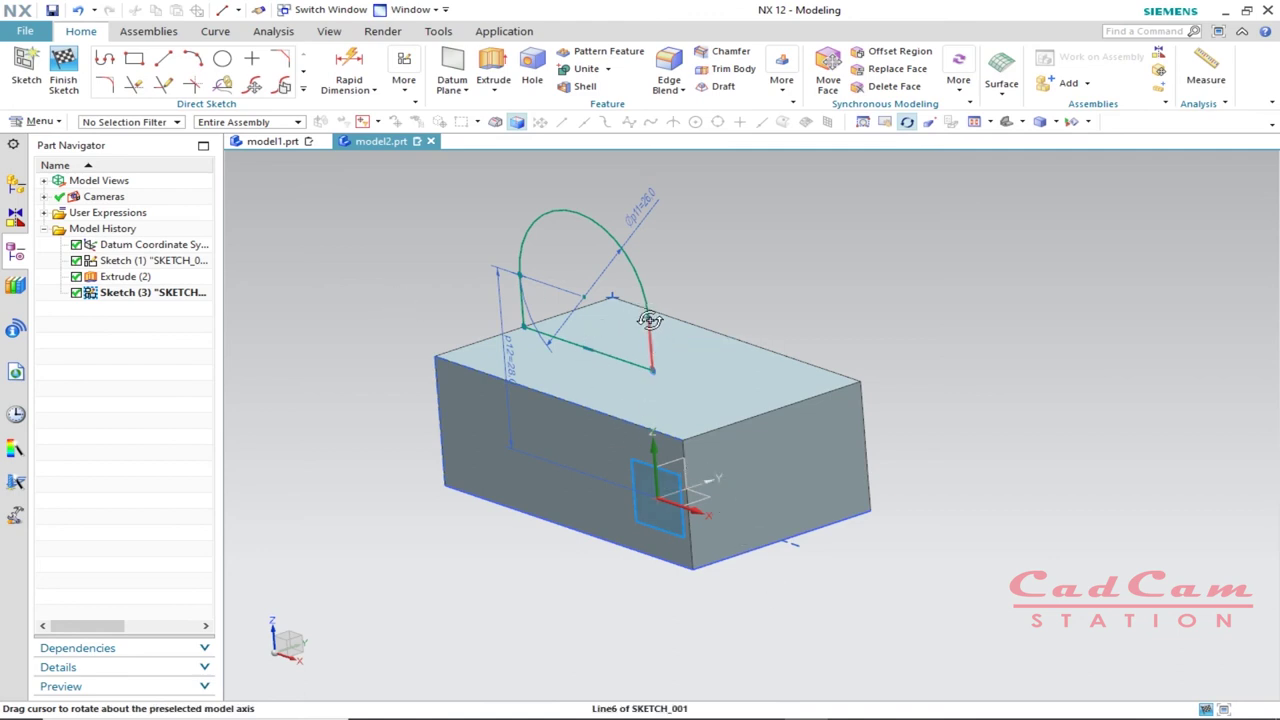
{"action": "left_click", "coordinate": [494, 65]}
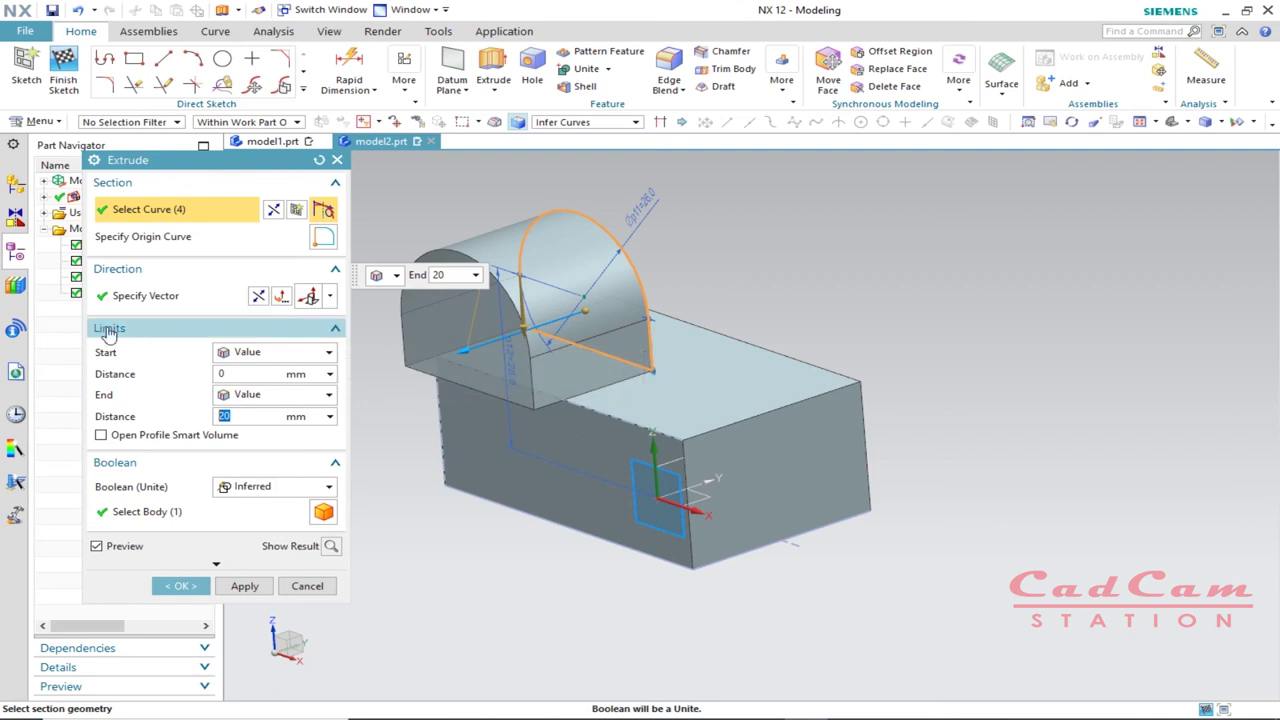
- Set the arch extrusion to Symmetric Value 15 mm, united with the block, and confirm
{"action": "left_click", "coordinate": [294, 356]}
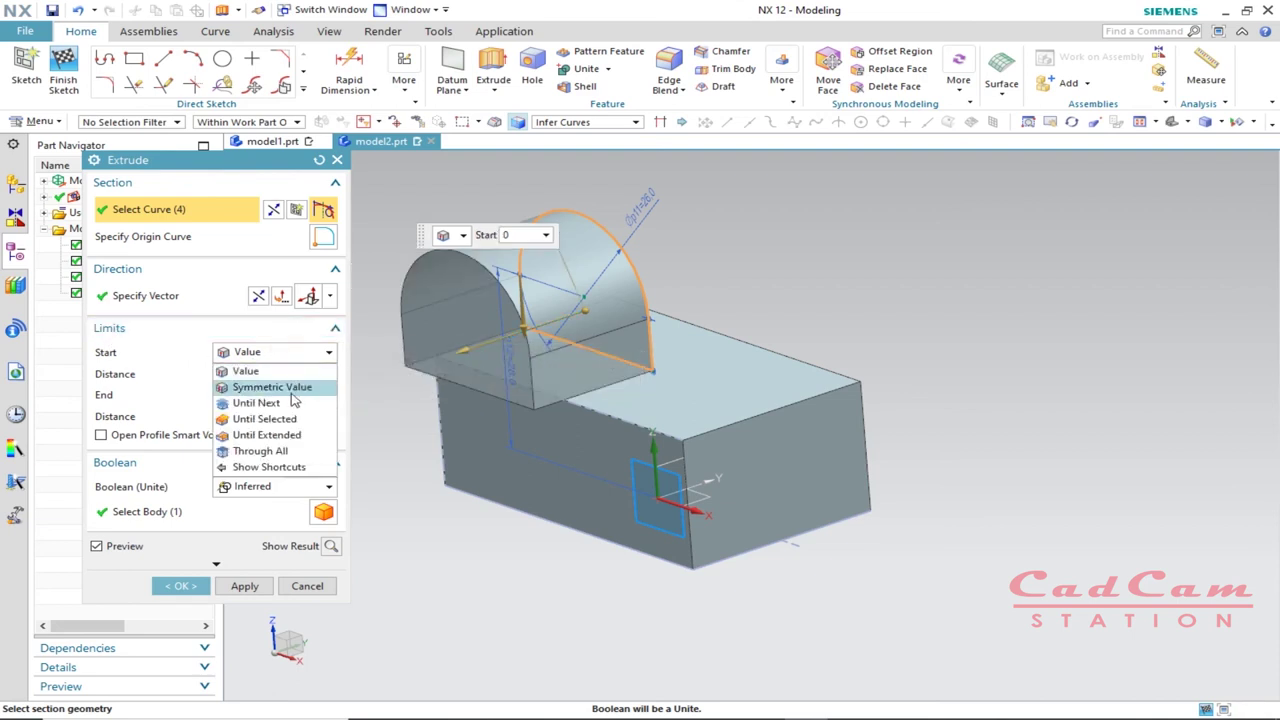
{"action": "left_click", "coordinate": [272, 388]}
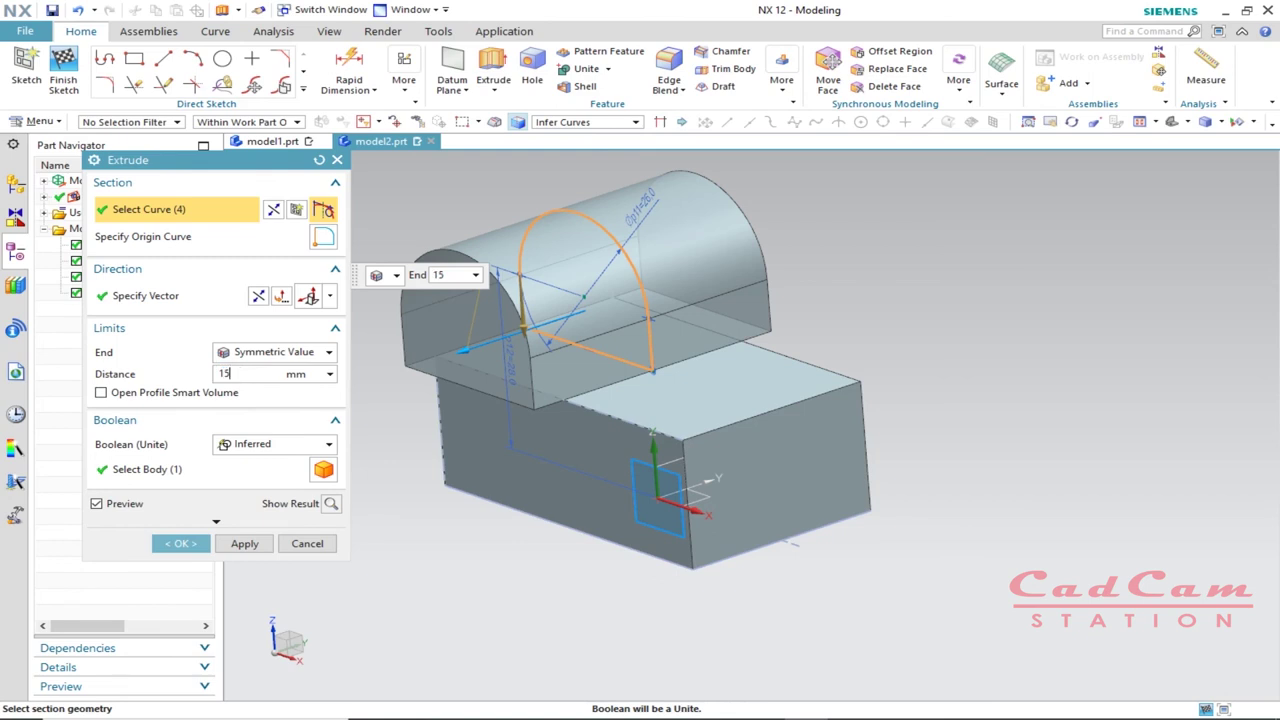
{"action": "key", "text": "Return"}
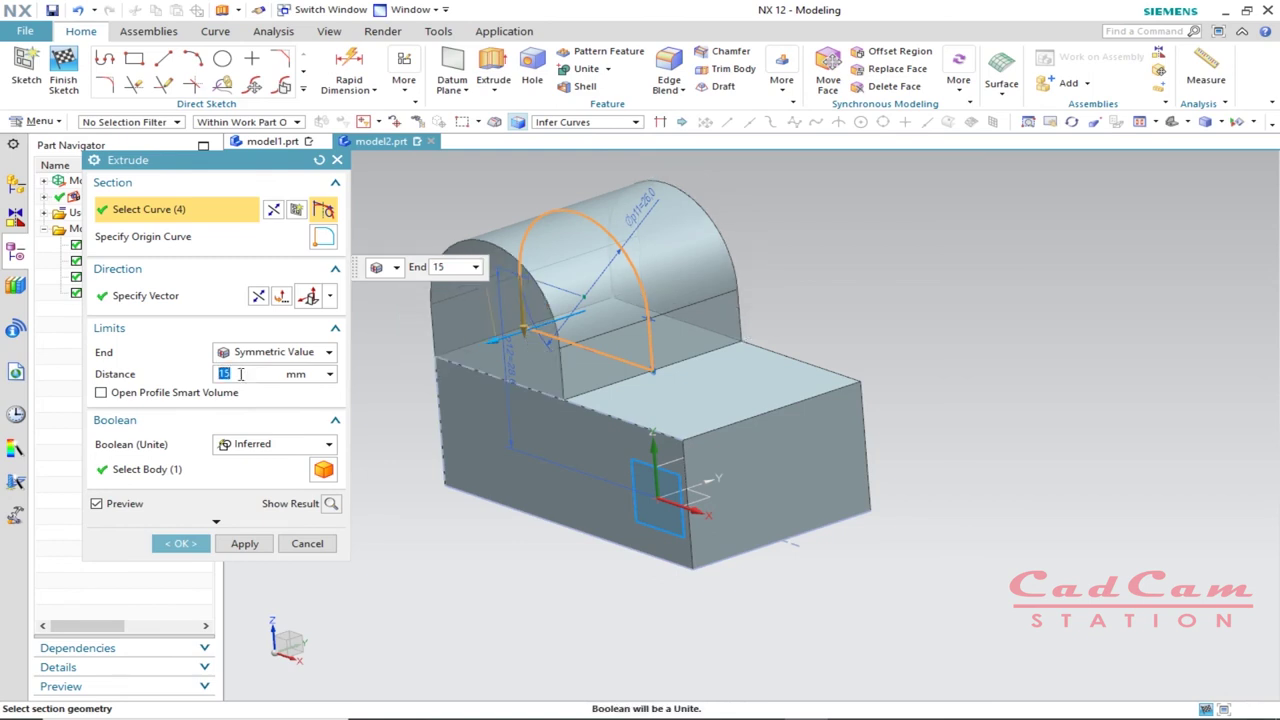
{"action": "left_click", "coordinate": [182, 543]}
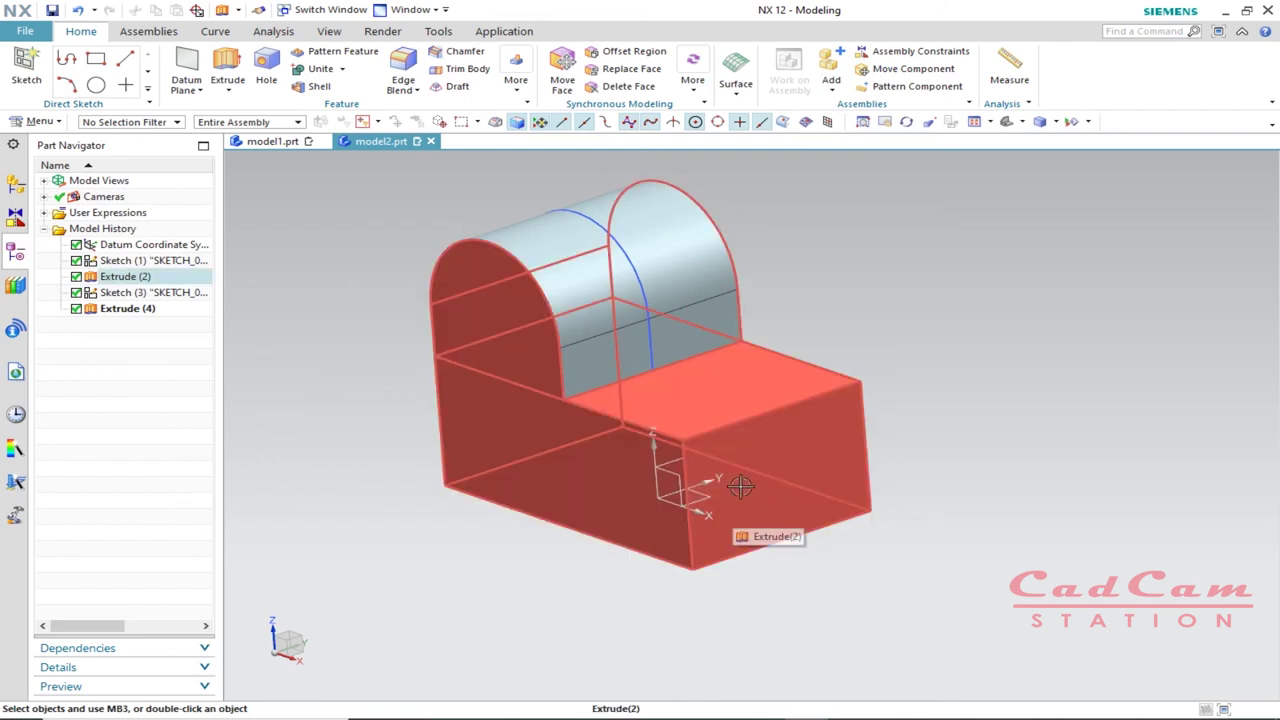
- Create a new sketch on the upright's side face, checking the reference drawing
{"action": "left_click", "coordinate": [17, 68]}
{"action": "left_click", "coordinate": [484, 325]}
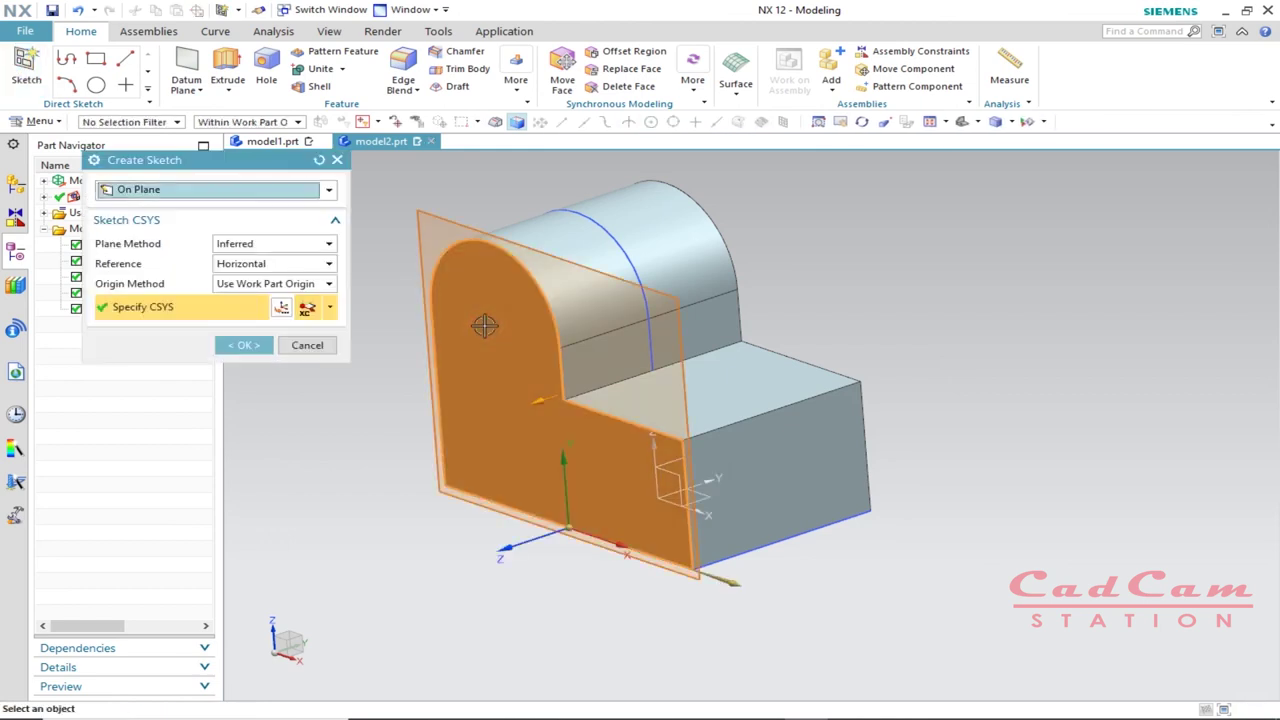
{"action": "left_click", "coordinate": [243, 345]}
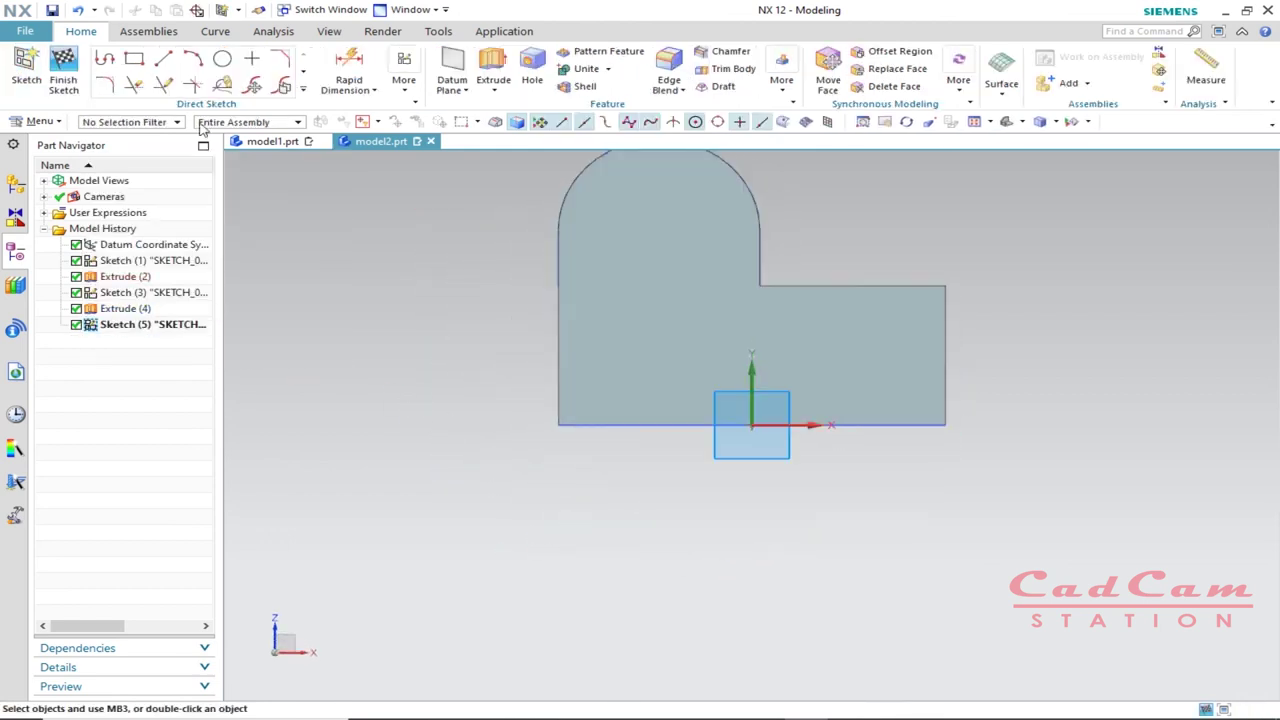
{"action": "key", "text": "alt+Tab"}
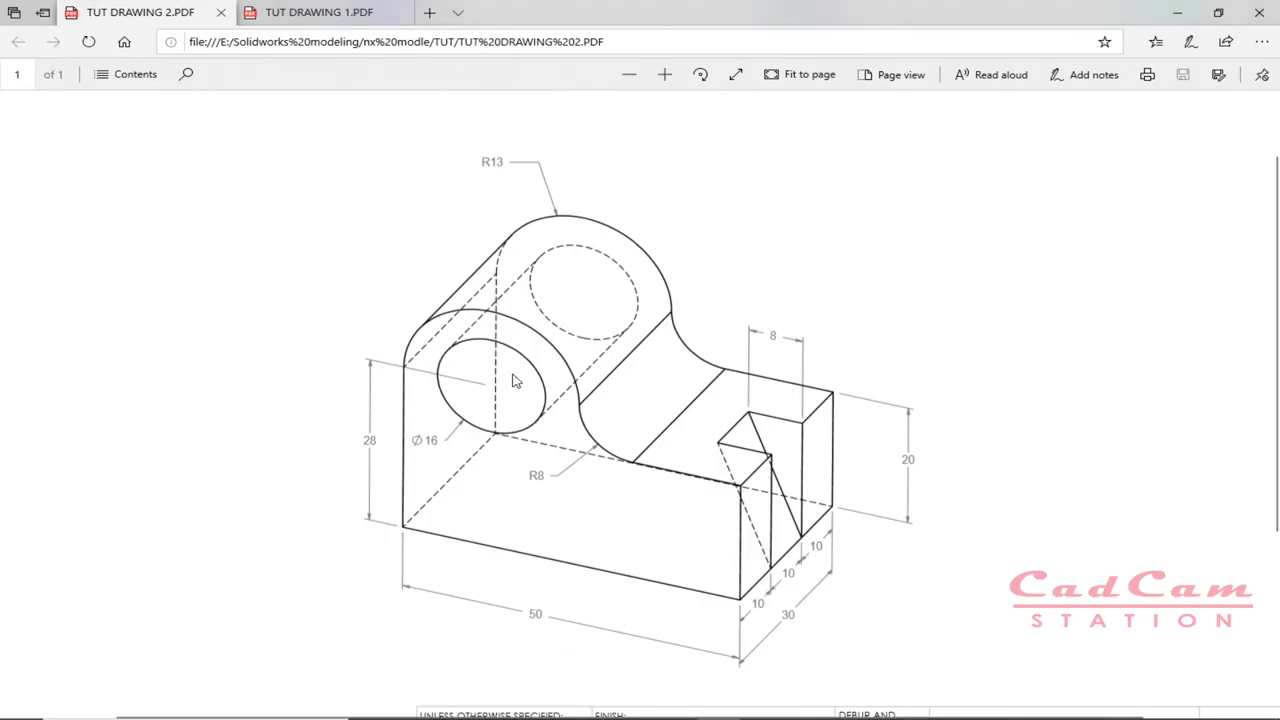
{"action": "key", "text": "alt+Tab"}
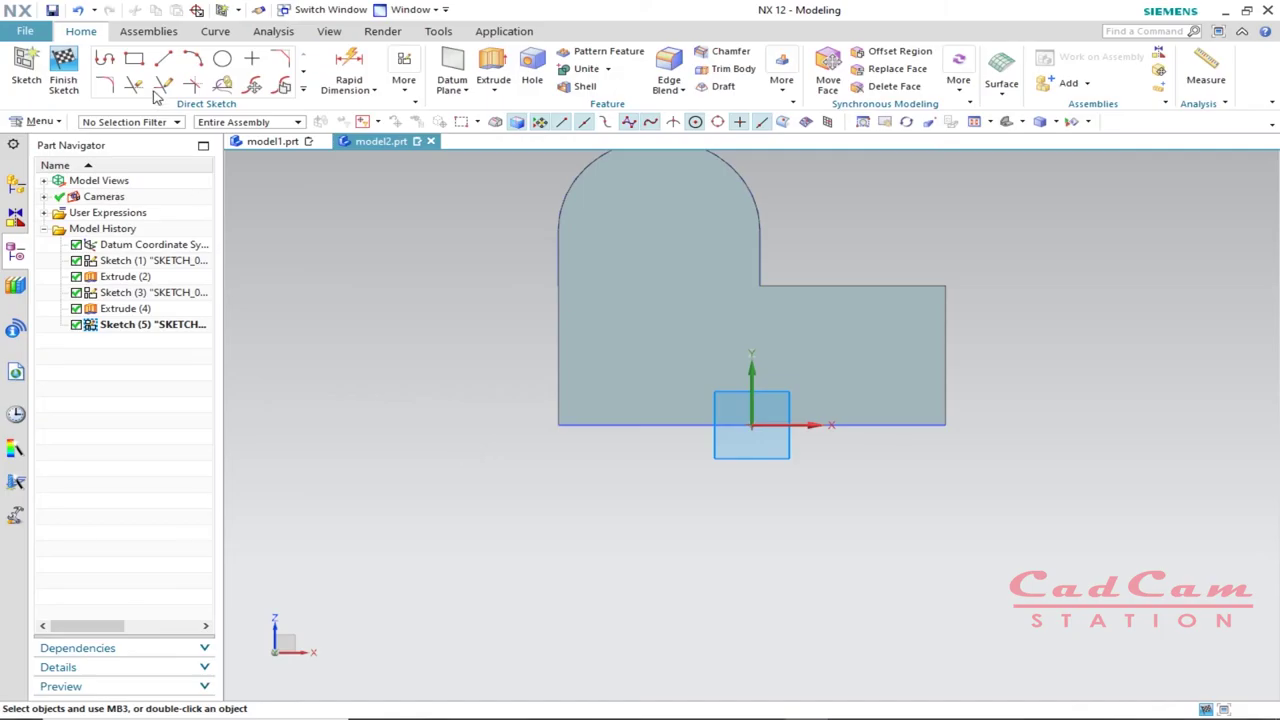
- Draw a Ø16 circle centred on the arch centre and start extruding it
{"action": "left_click", "coordinate": [222, 58]}
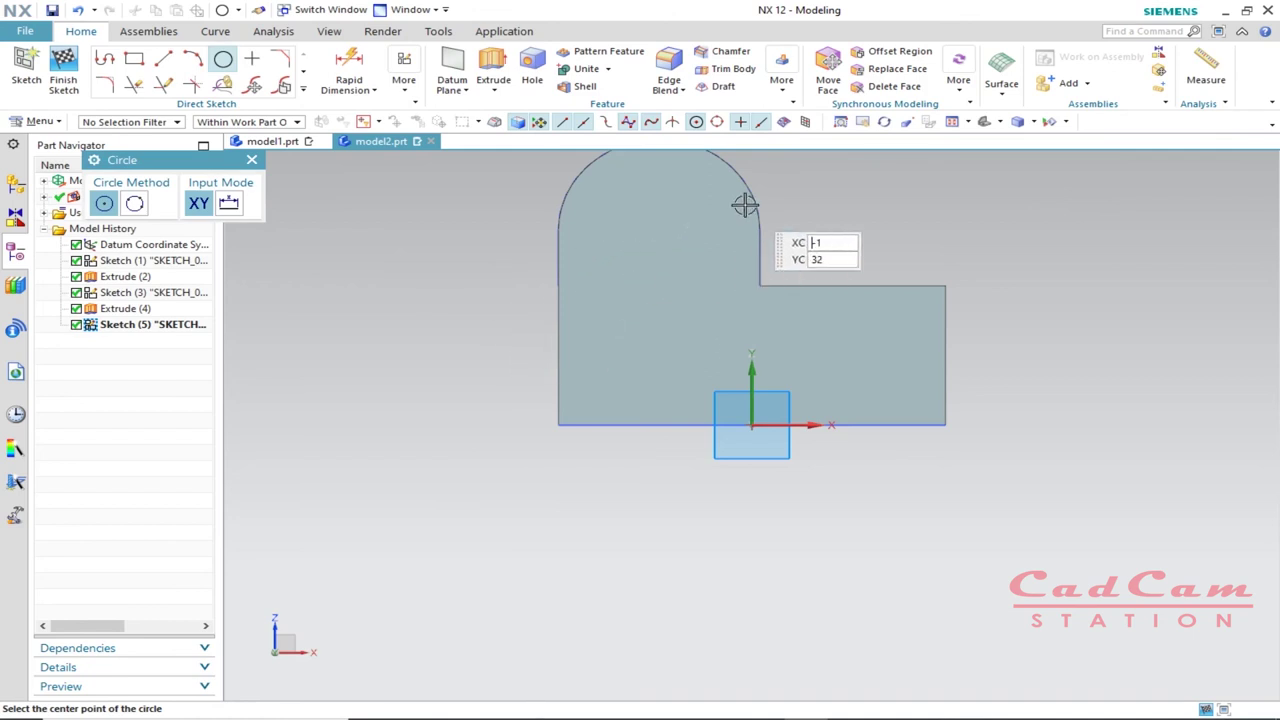
{"action": "left_click", "coordinate": [659, 230]}
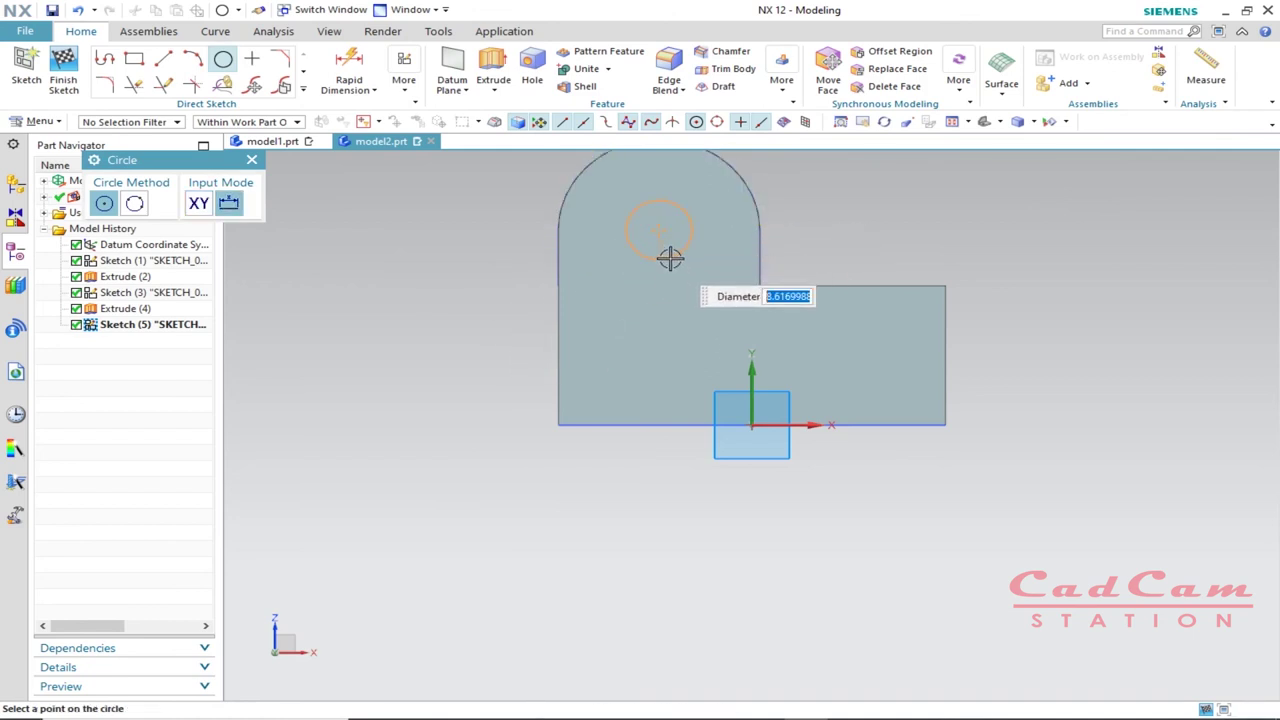
{"action": "key", "text": "Return"}
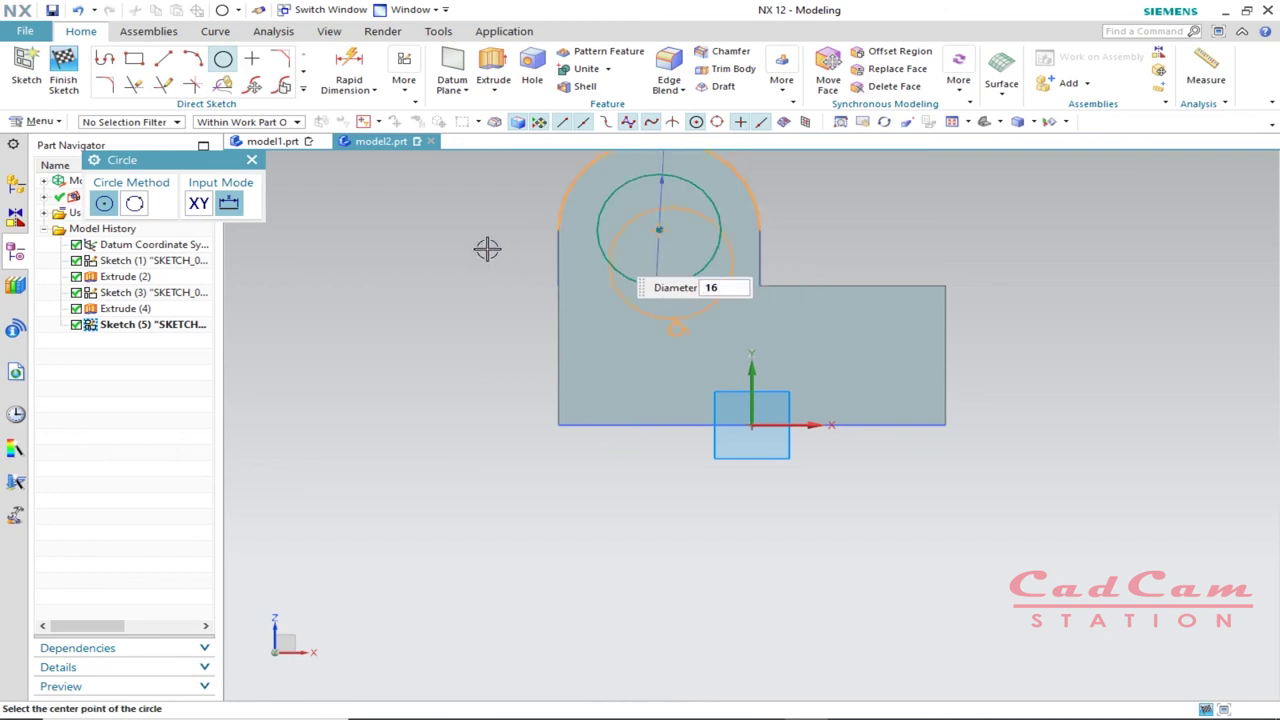
{"action": "left_click", "coordinate": [494, 68]}
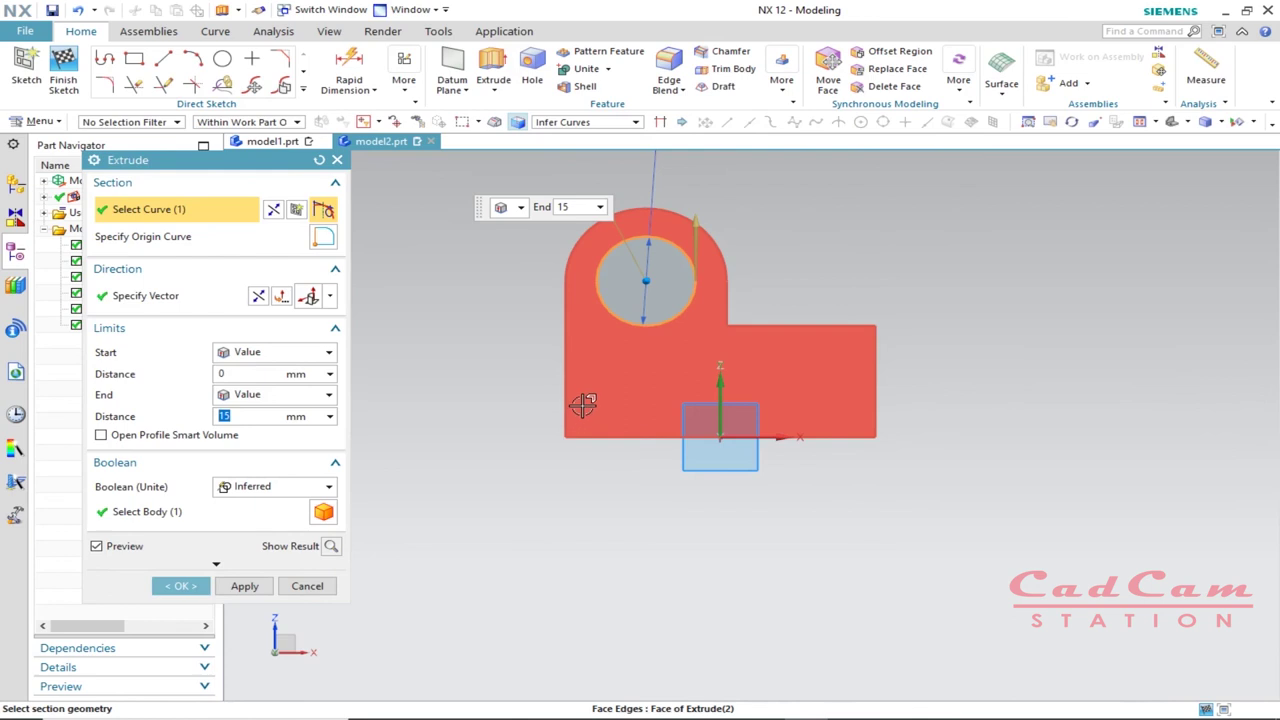
- Reverse the Ø16 circle extrusion, set end distance 30 mm with Subtract to bore the hole
{"action": "middle_click_drag", "start_coordinate": [720, 406], "coordinate": [590, 450]}
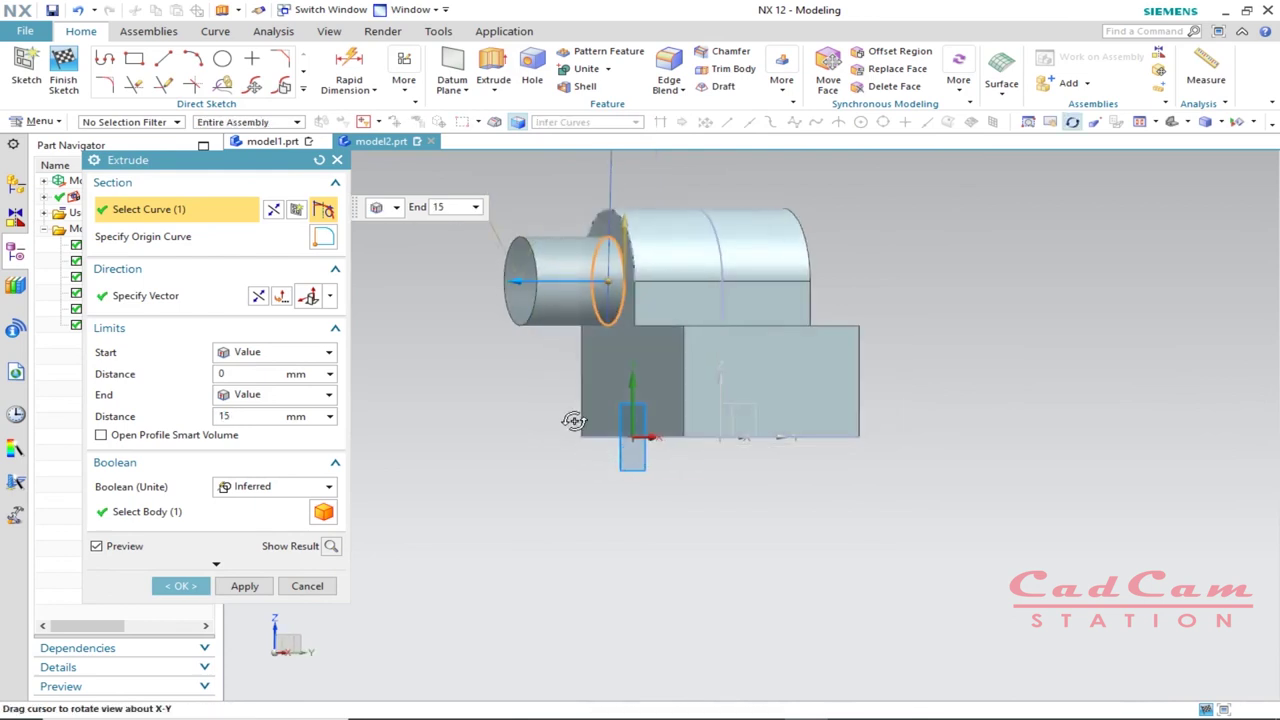
{"action": "left_click", "coordinate": [258, 297]}
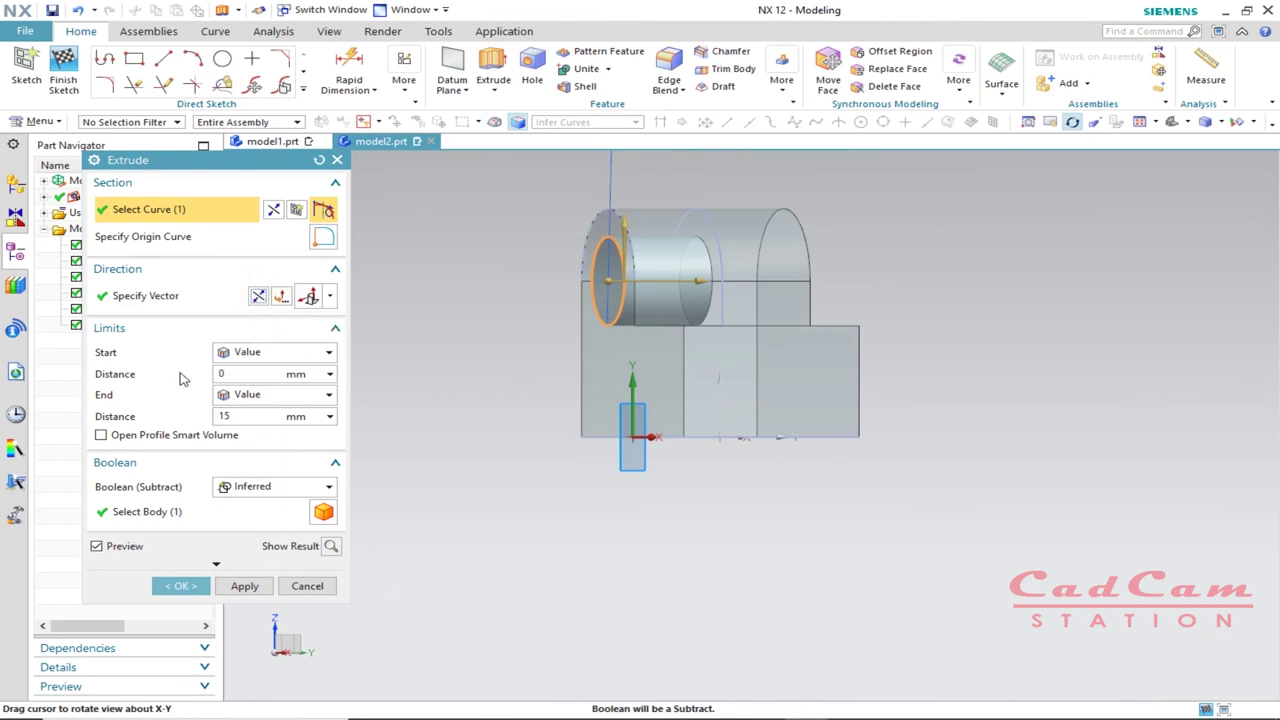
{"action": "left_click", "coordinate": [240, 416]}
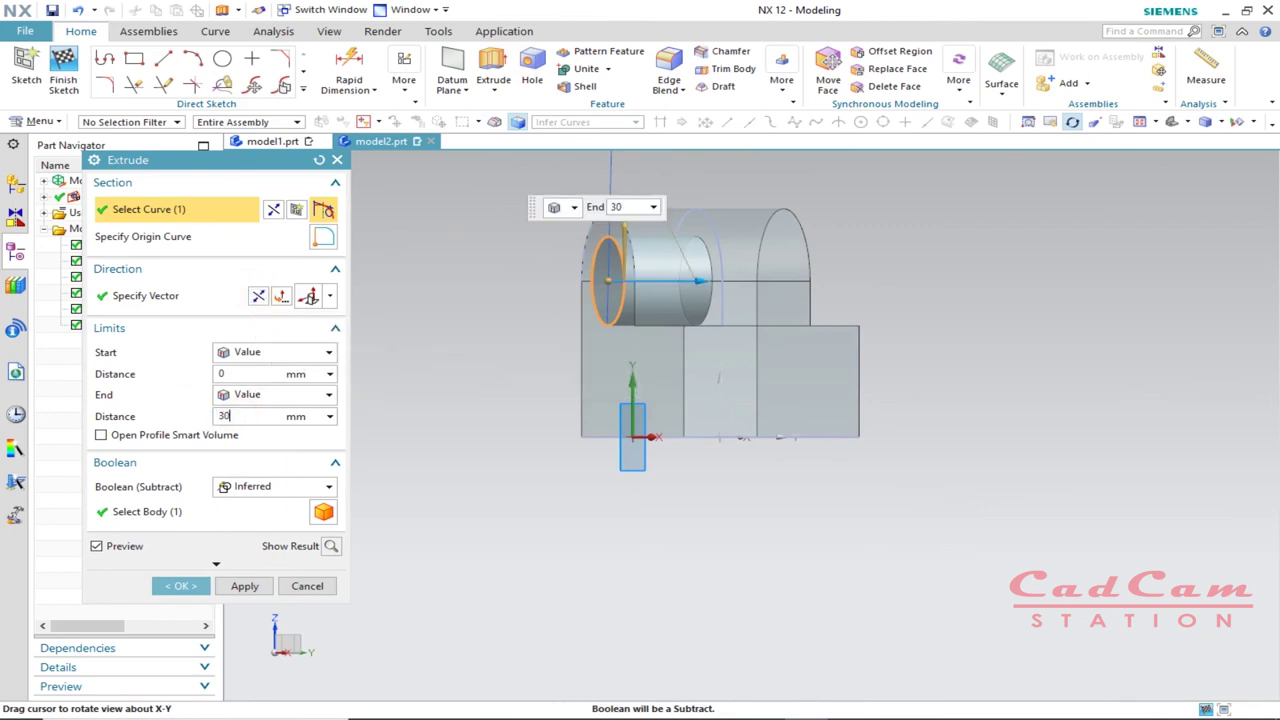
{"action": "type", "text": "30"}
{"action": "key", "text": "Return"}
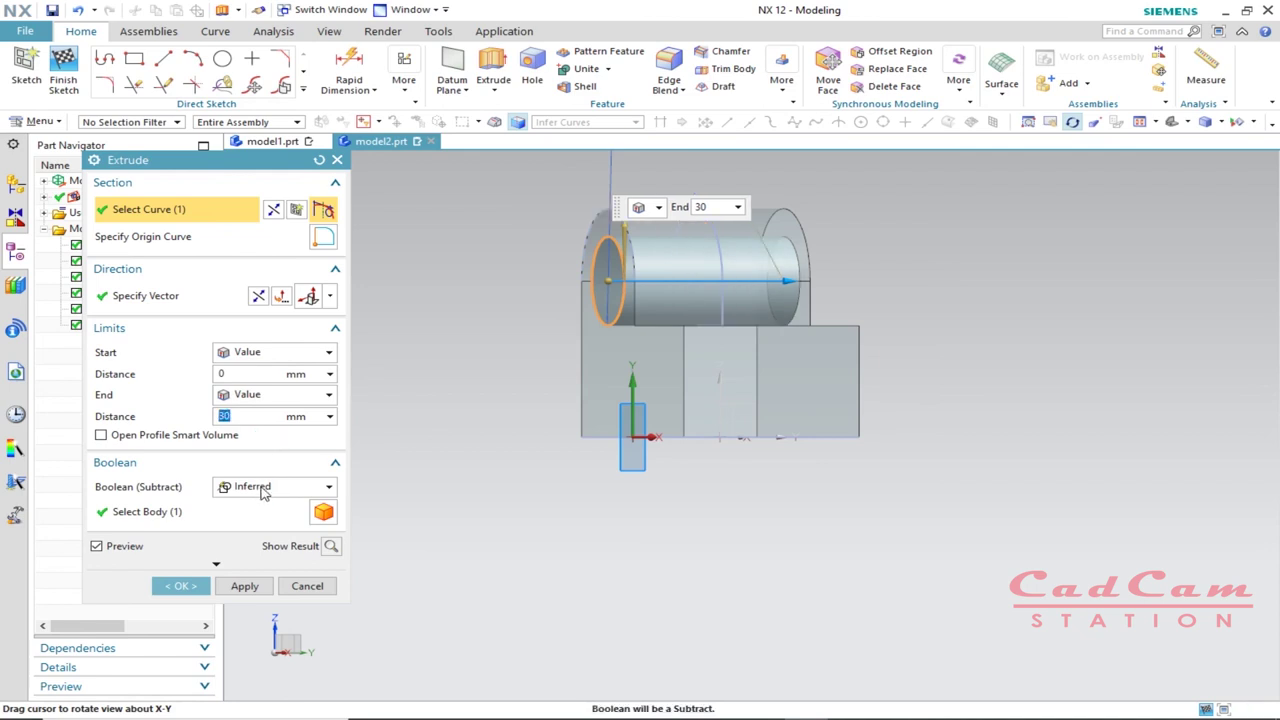
{"action": "left_click", "coordinate": [326, 489]}
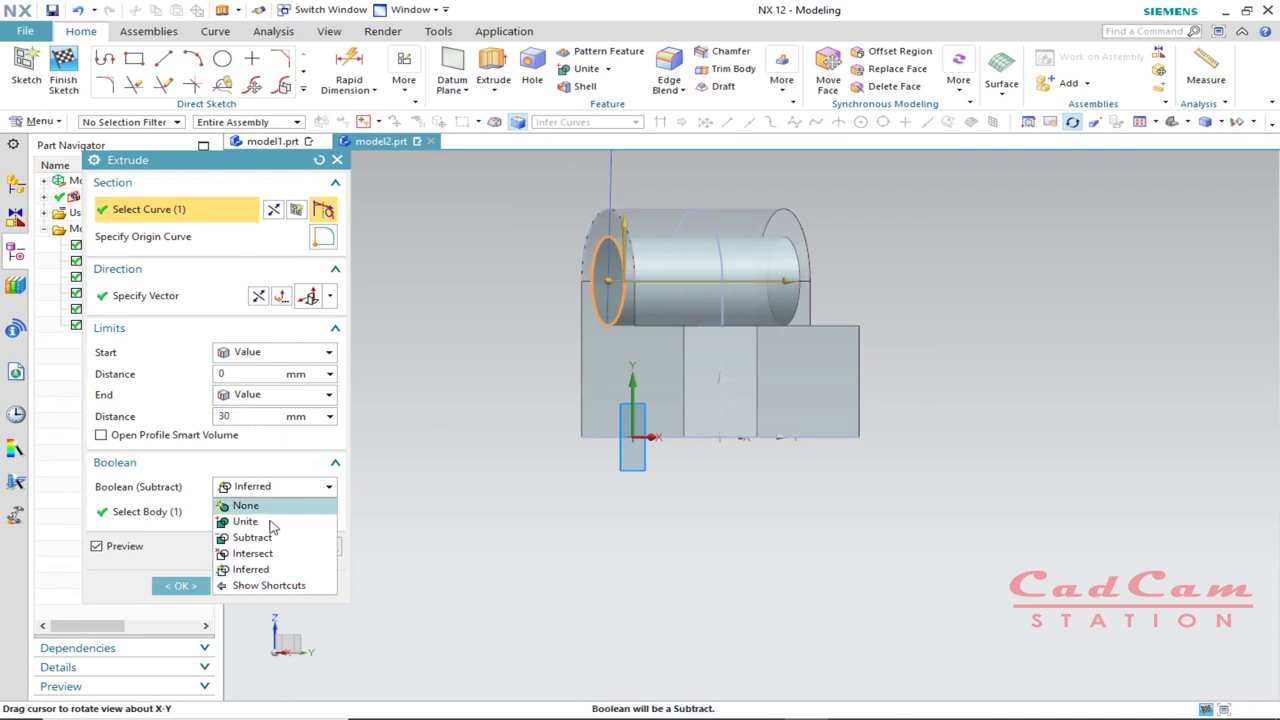
{"action": "left_click", "coordinate": [265, 536]}
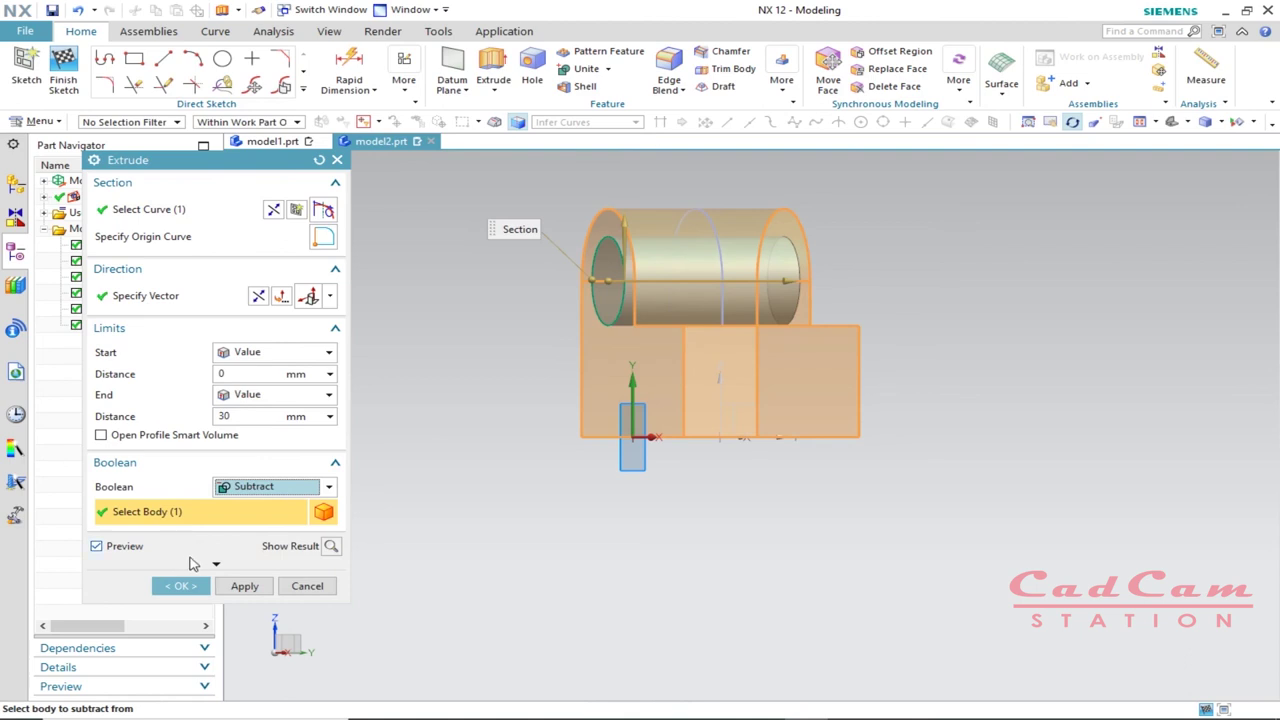
{"action": "left_click", "coordinate": [180, 586]}
{"action": "middle_click_drag", "start_coordinate": [675, 561], "coordinate": [779, 521]}
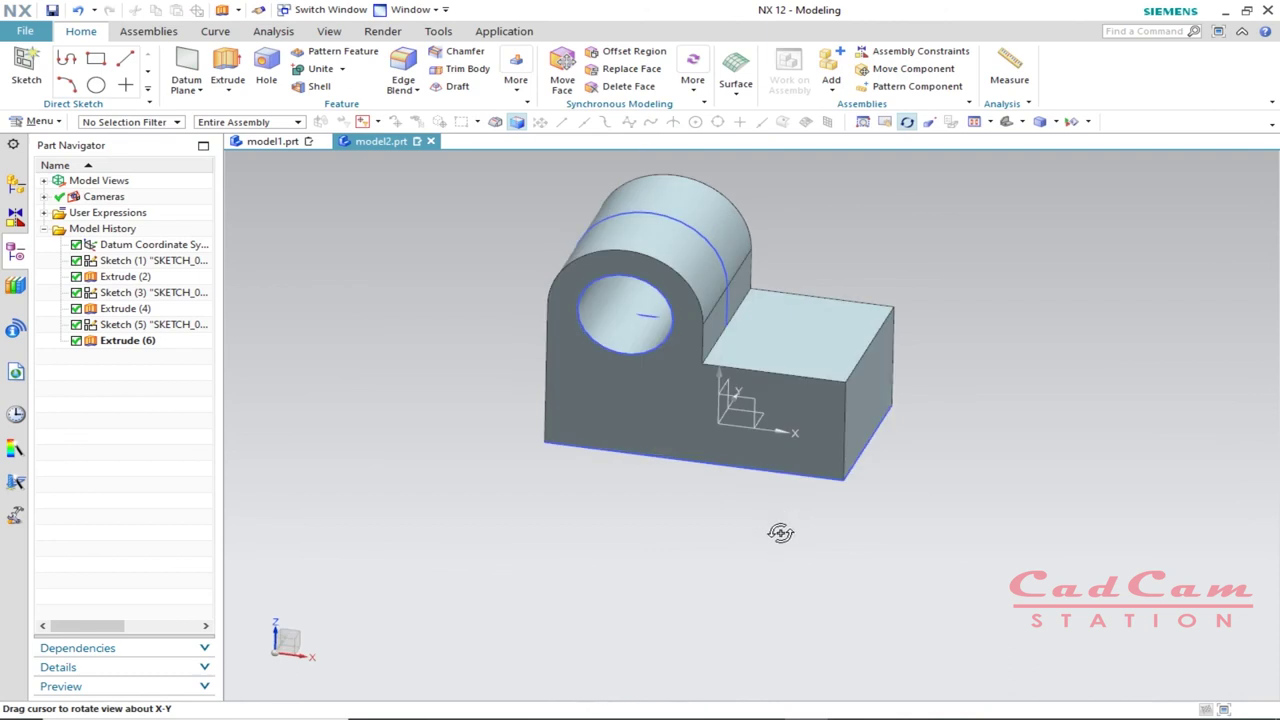
{"action": "key", "text": "alt+Tab"}
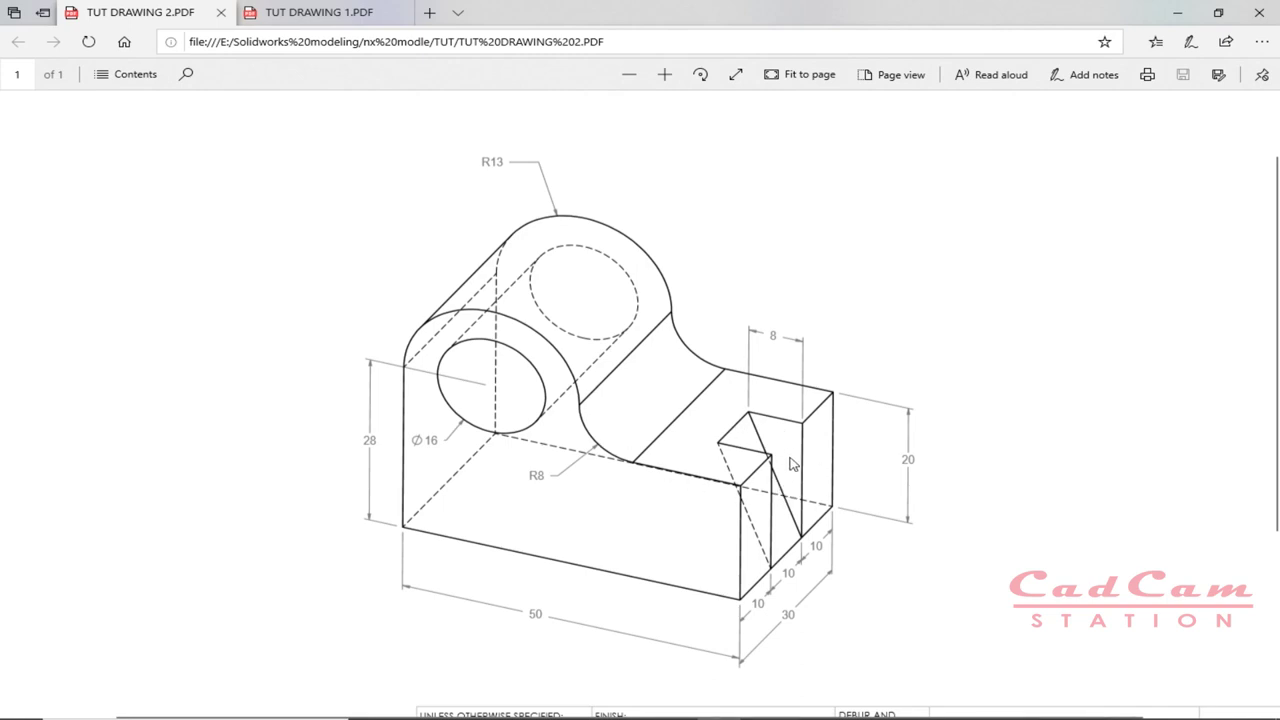
- Return from the reference drawing to the model2.prt window in NX
{"action": "key", "text": "alt+Tab"}
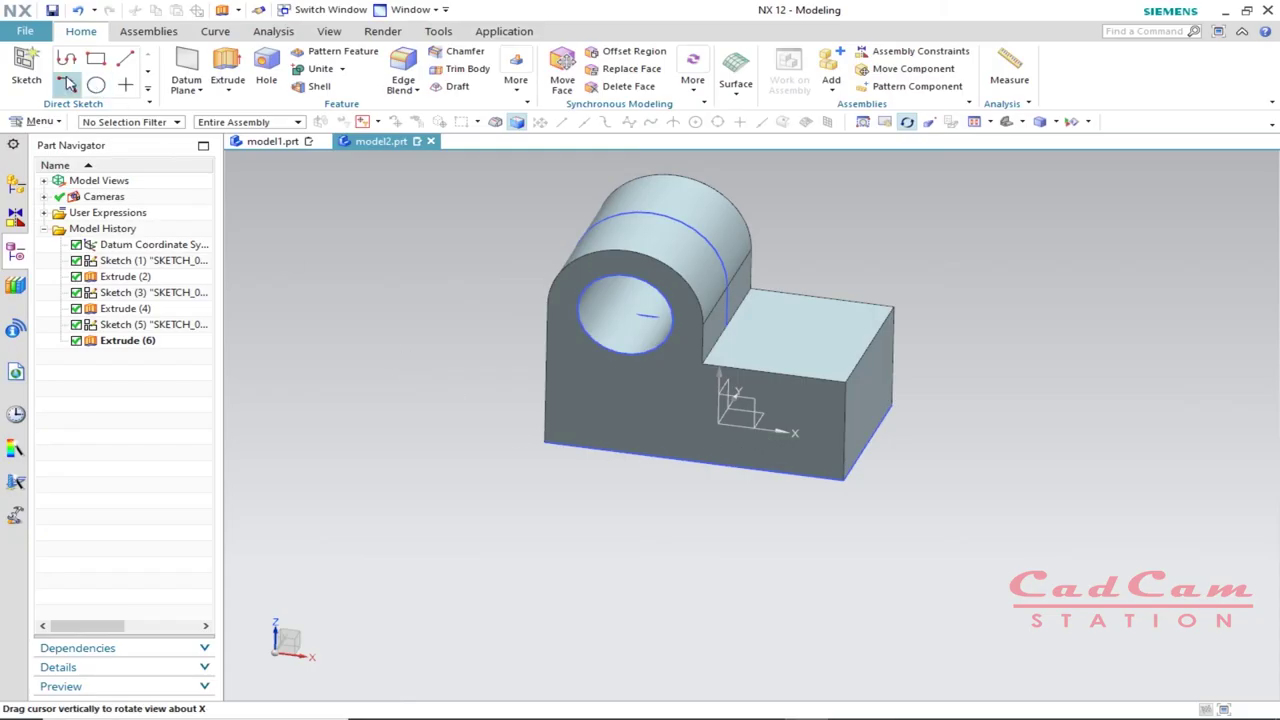
- Sketch the triangular slot profile: short top edge, slanted edge and vertical side
{"action": "left_click", "coordinate": [26, 80]}
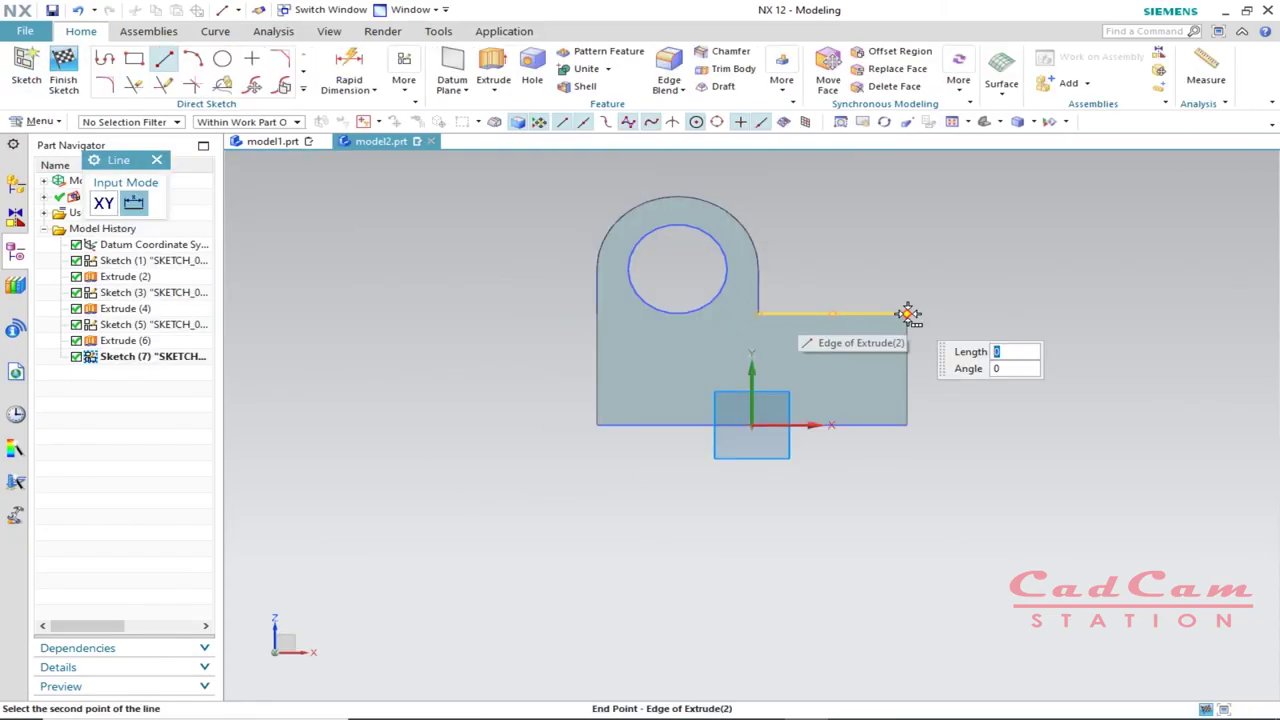
{"action": "left_click", "coordinate": [851, 313]}
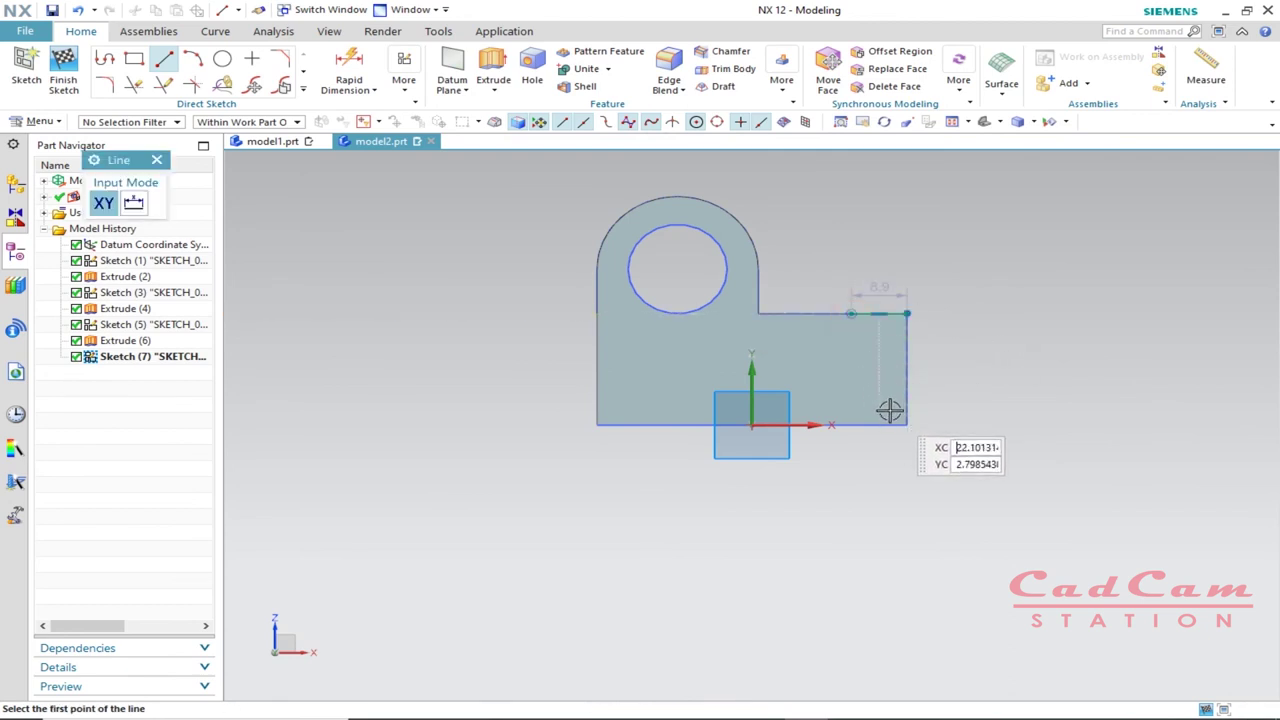
{"action": "left_click", "coordinate": [851, 313]}
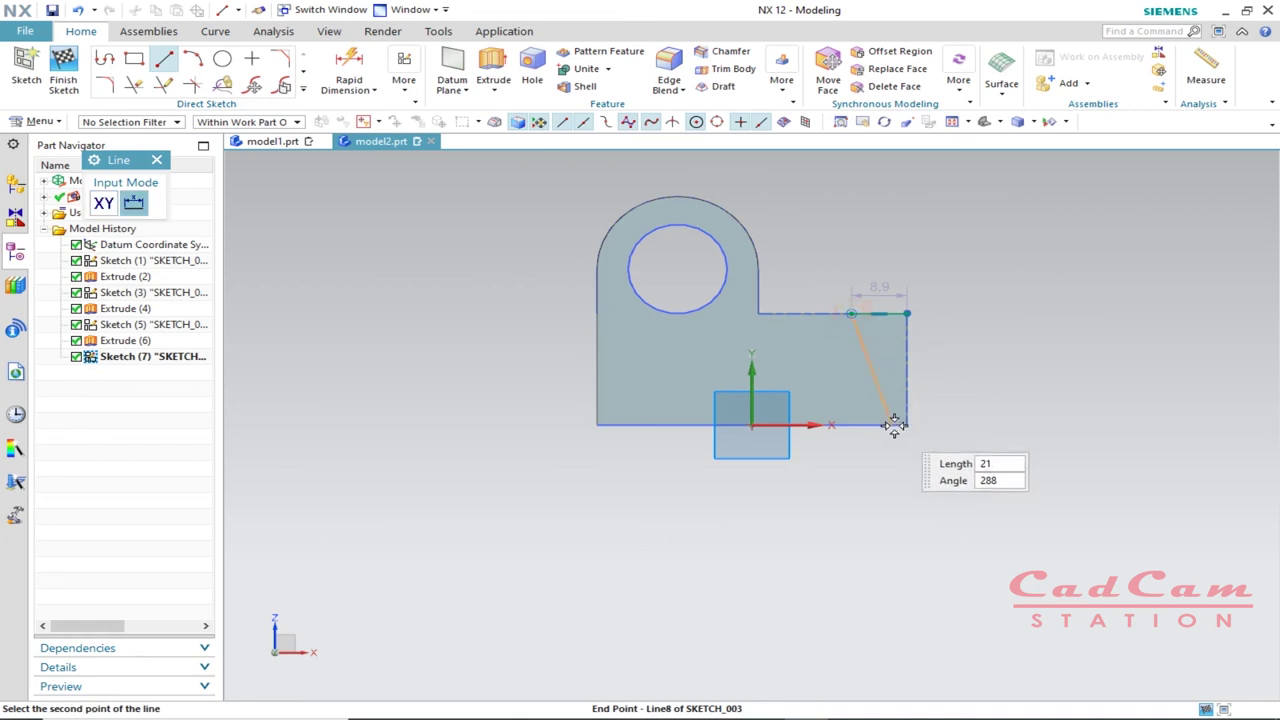
{"action": "left_click", "coordinate": [907, 424]}
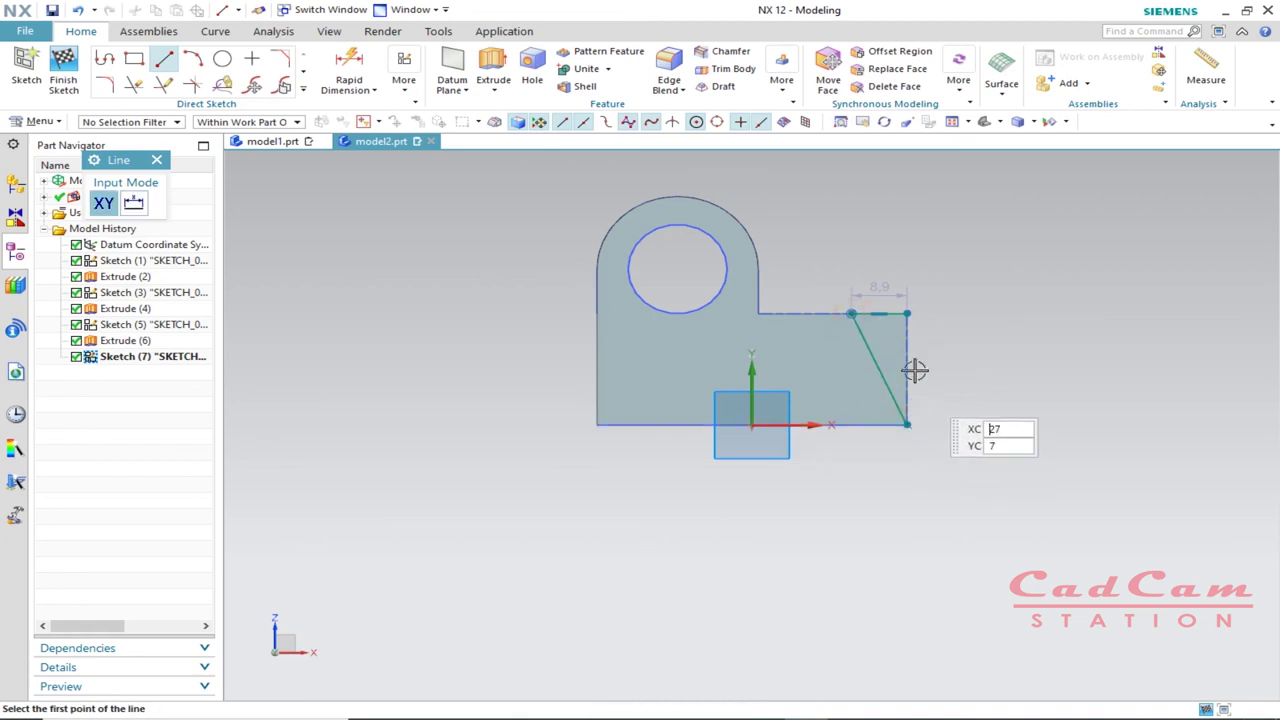
{"action": "left_click", "coordinate": [907, 424]}
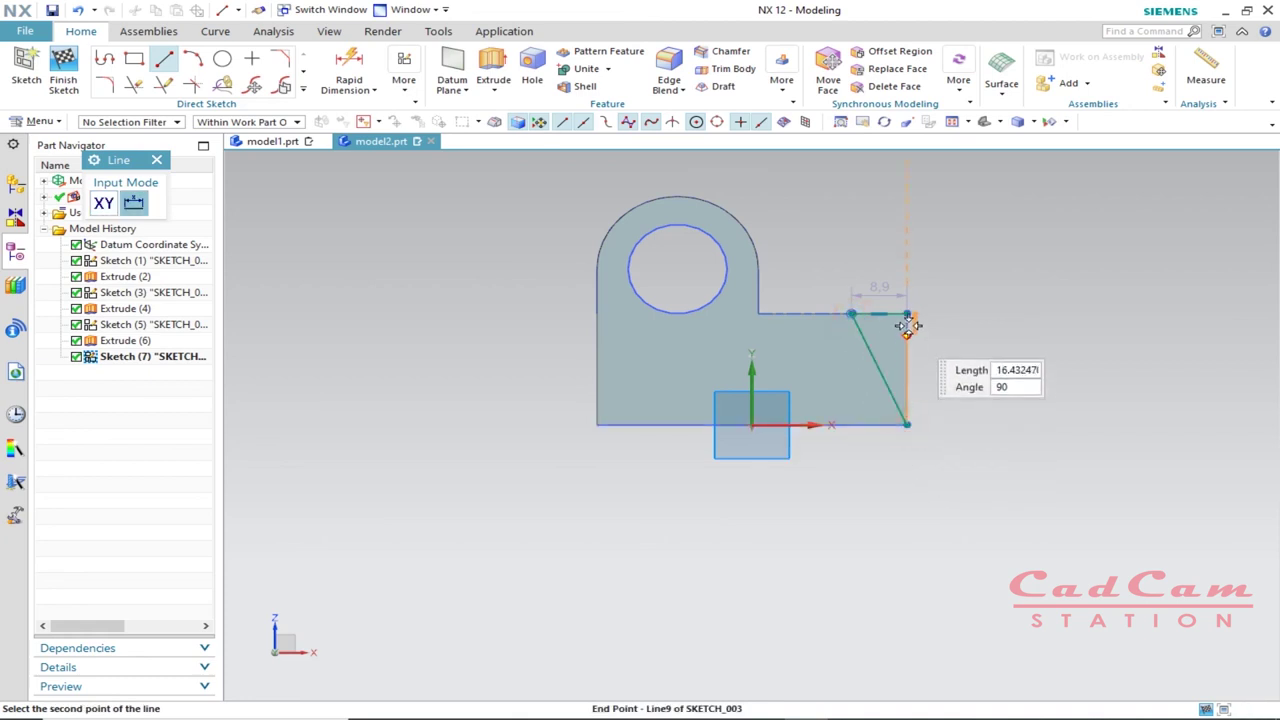
{"action": "left_click", "coordinate": [907, 313]}
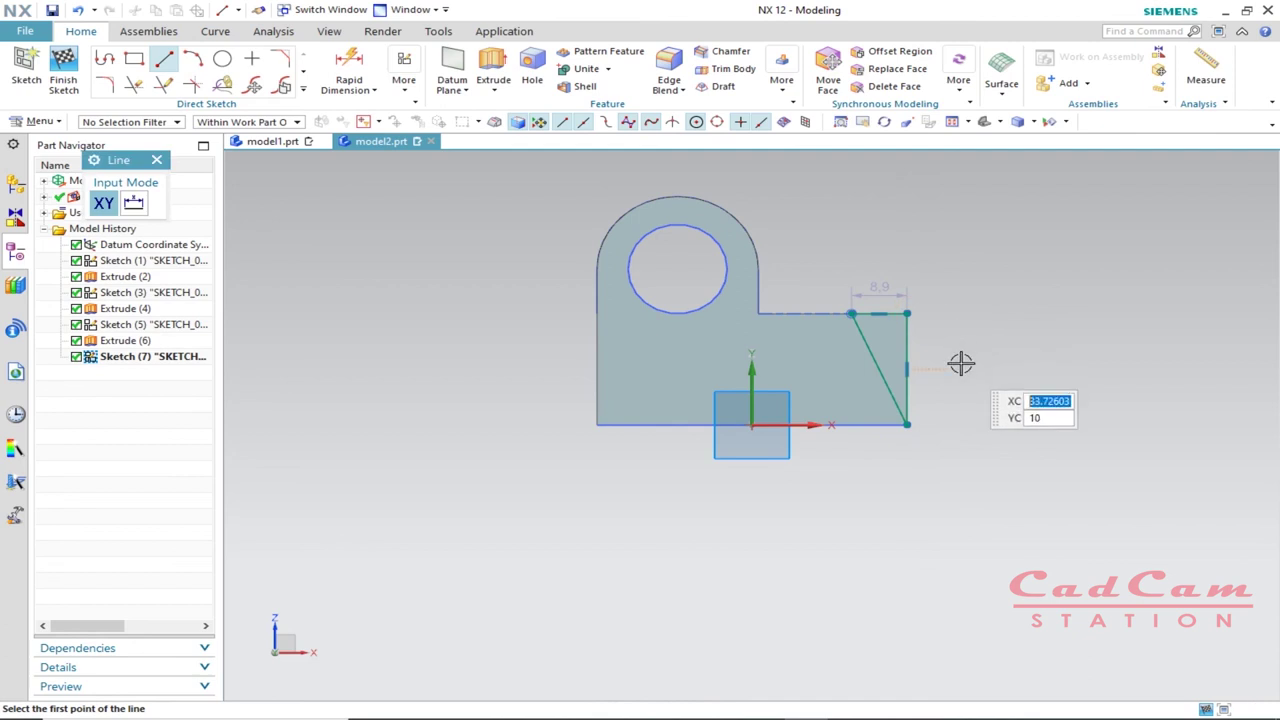
{"action": "key", "text": "Escape"}
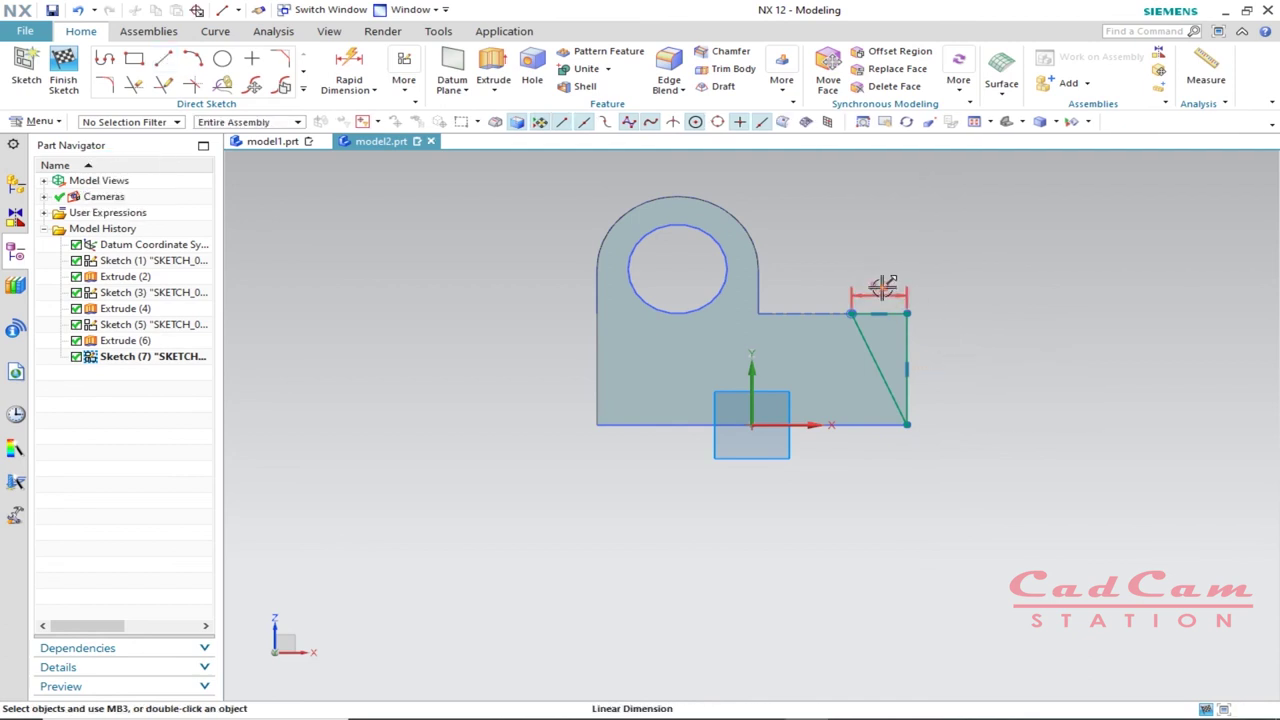
- Change the slot's top width dimension from 8.9 to 8 mm
{"action": "double_click", "coordinate": [881, 287]}
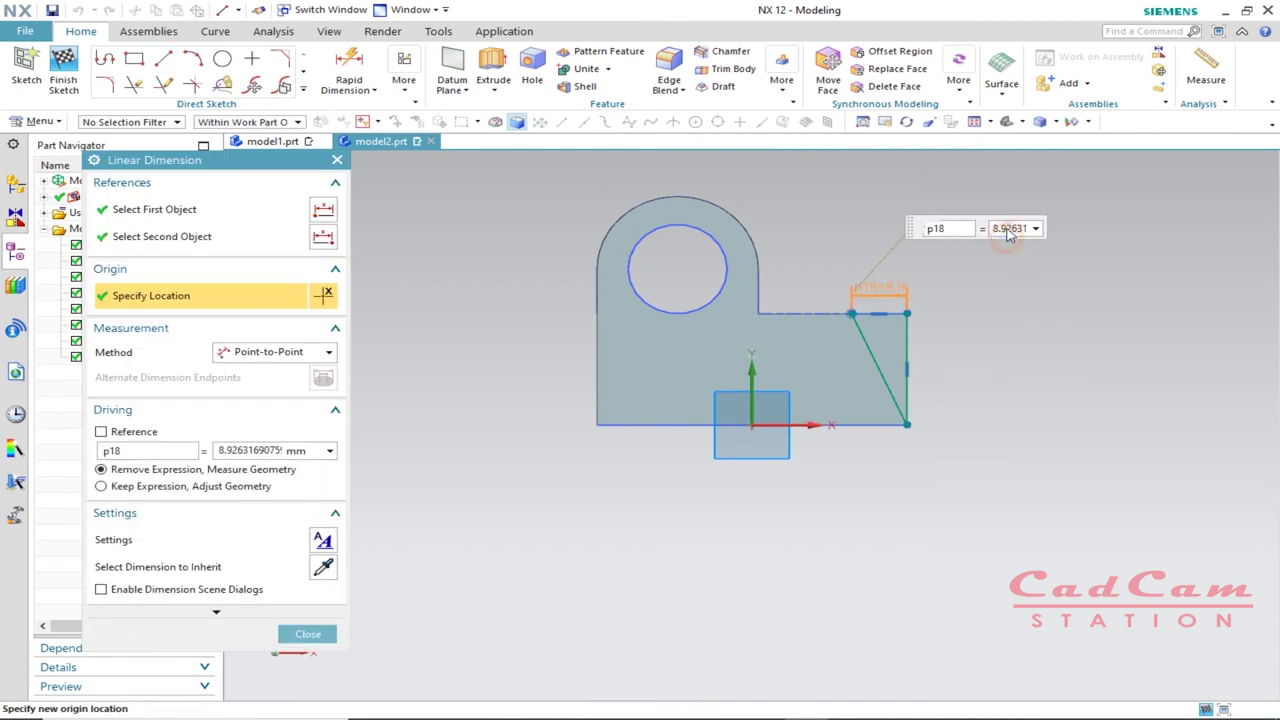
{"action": "type", "text": "8"}
{"action": "key", "text": "Return"}
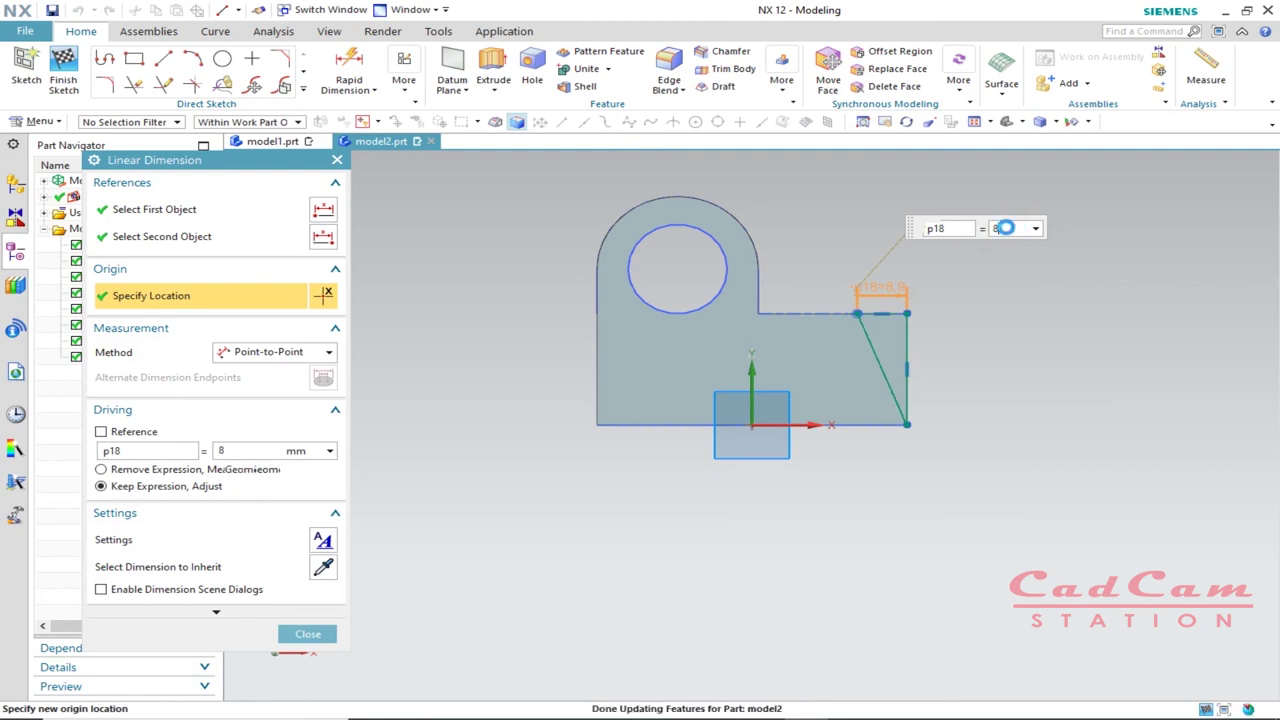
{"action": "left_click", "coordinate": [308, 634]}
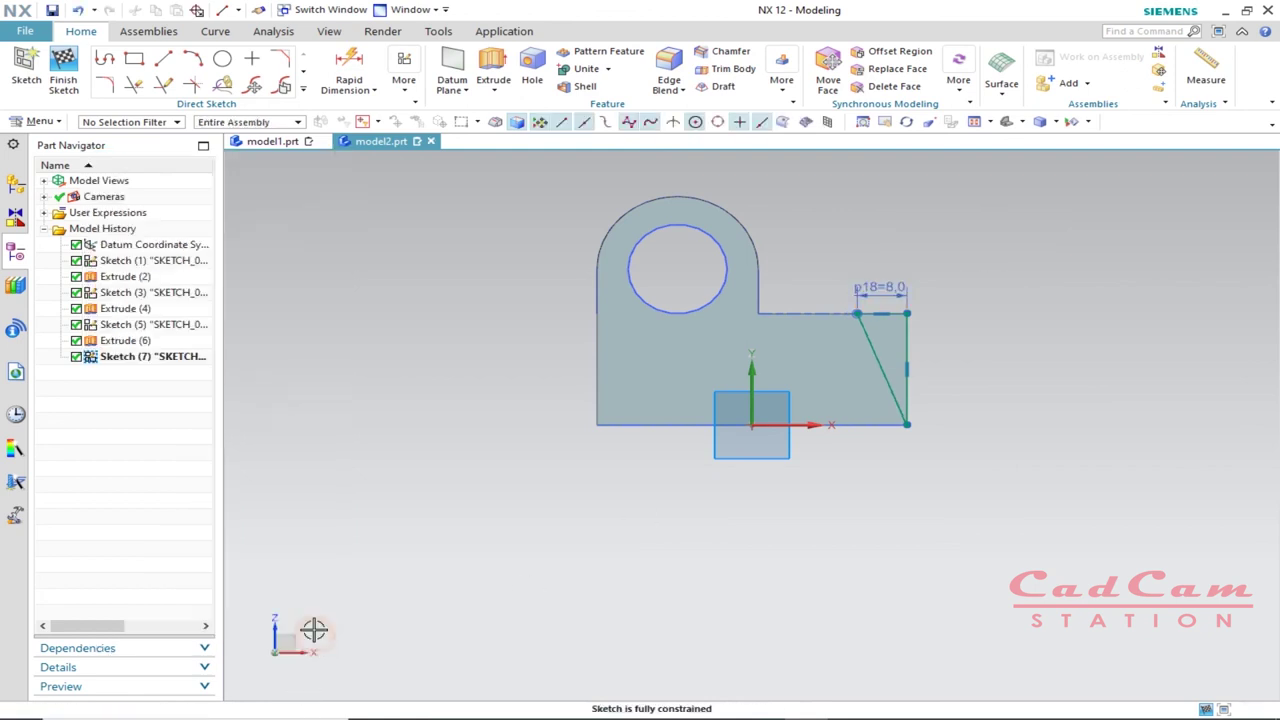
- Extrude the triangle as a Symmetric Value 5 mm Subtract cut, apply it, and close
{"action": "mouse_move", "coordinate": [837, 534]}
{"action": "middle_mouse_down"}
{"action": "mouse_move", "coordinate": [786, 571]}
{"action": "mouse_move", "coordinate": [772, 563]}
{"action": "middle_mouse_up"}
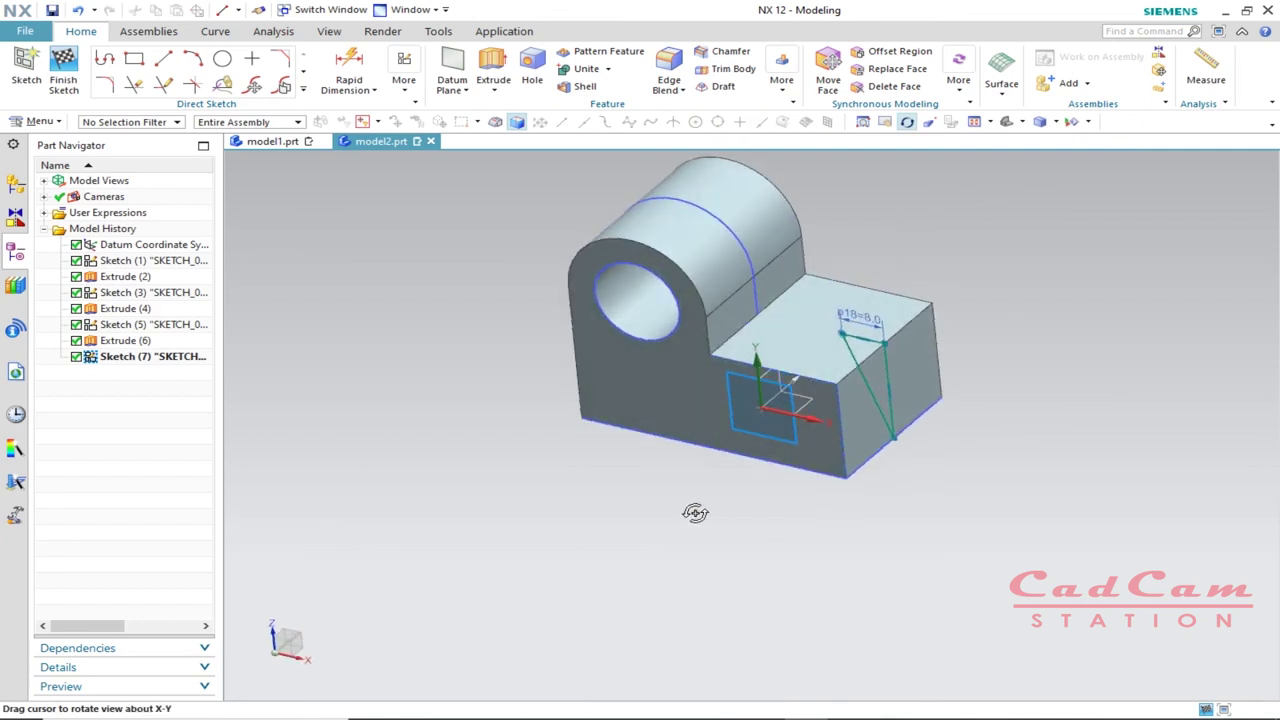
{"action": "left_click", "coordinate": [493, 68]}
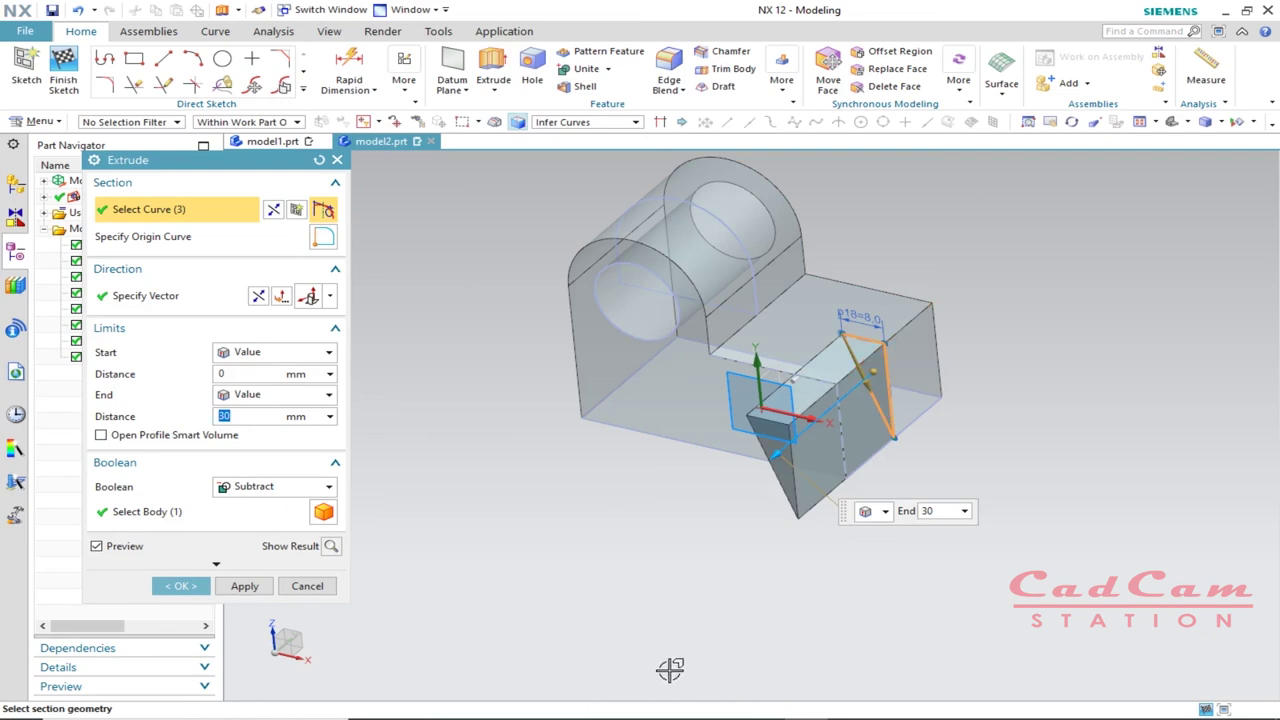
{"action": "key", "text": "alt+Tab"}
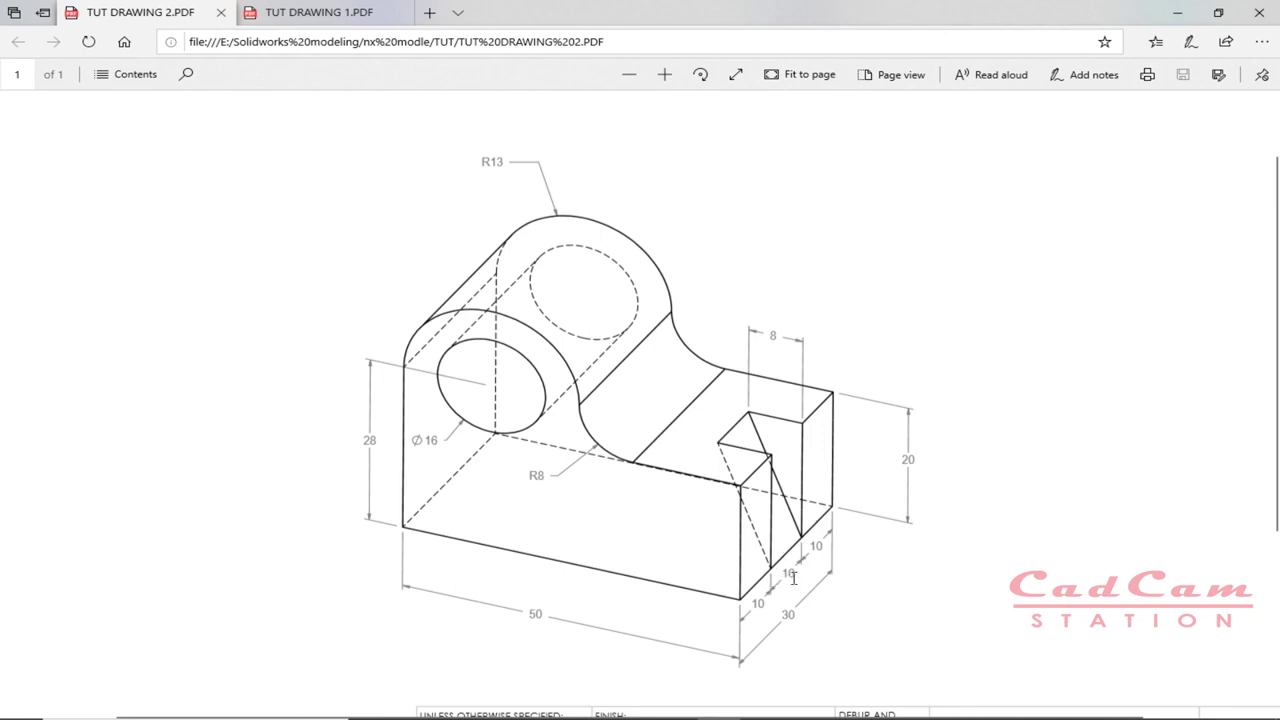
{"action": "key", "text": "alt+Tab"}
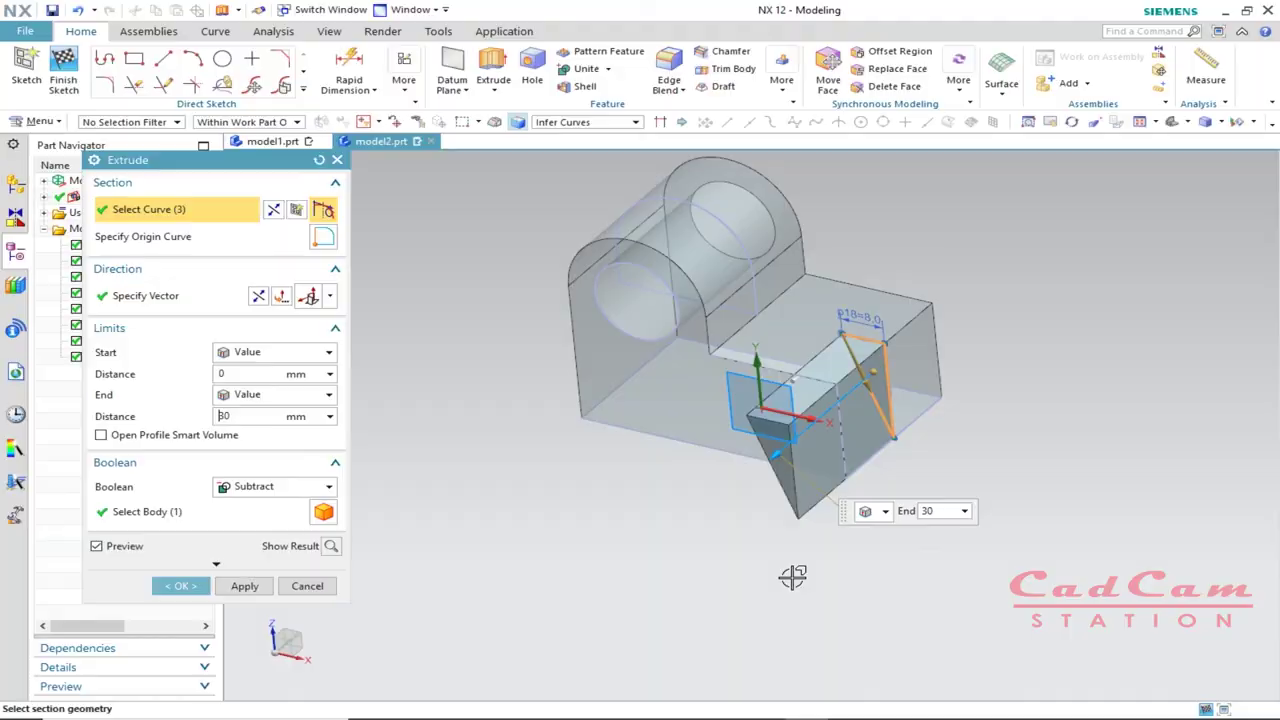
{"action": "left_click", "coordinate": [286, 352]}
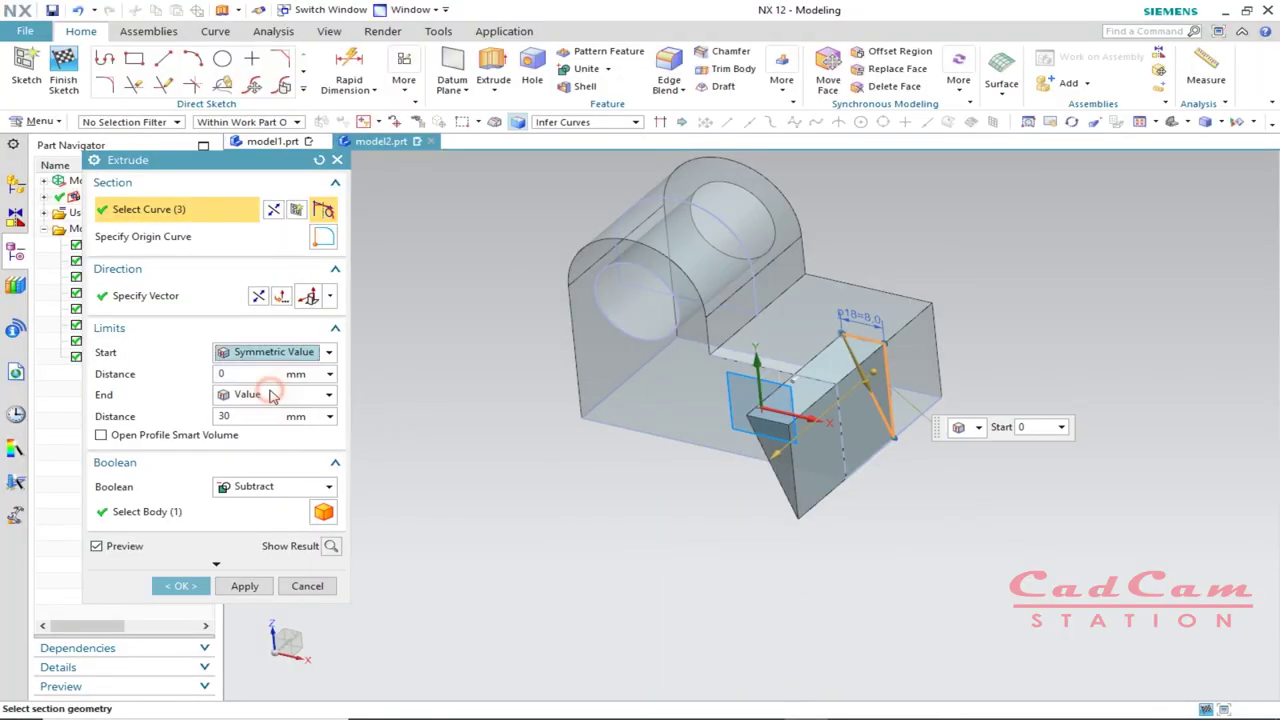
{"action": "left_click", "coordinate": [268, 388]}
{"action": "left_click_drag", "start_coordinate": [249, 374], "coordinate": [215, 373]}
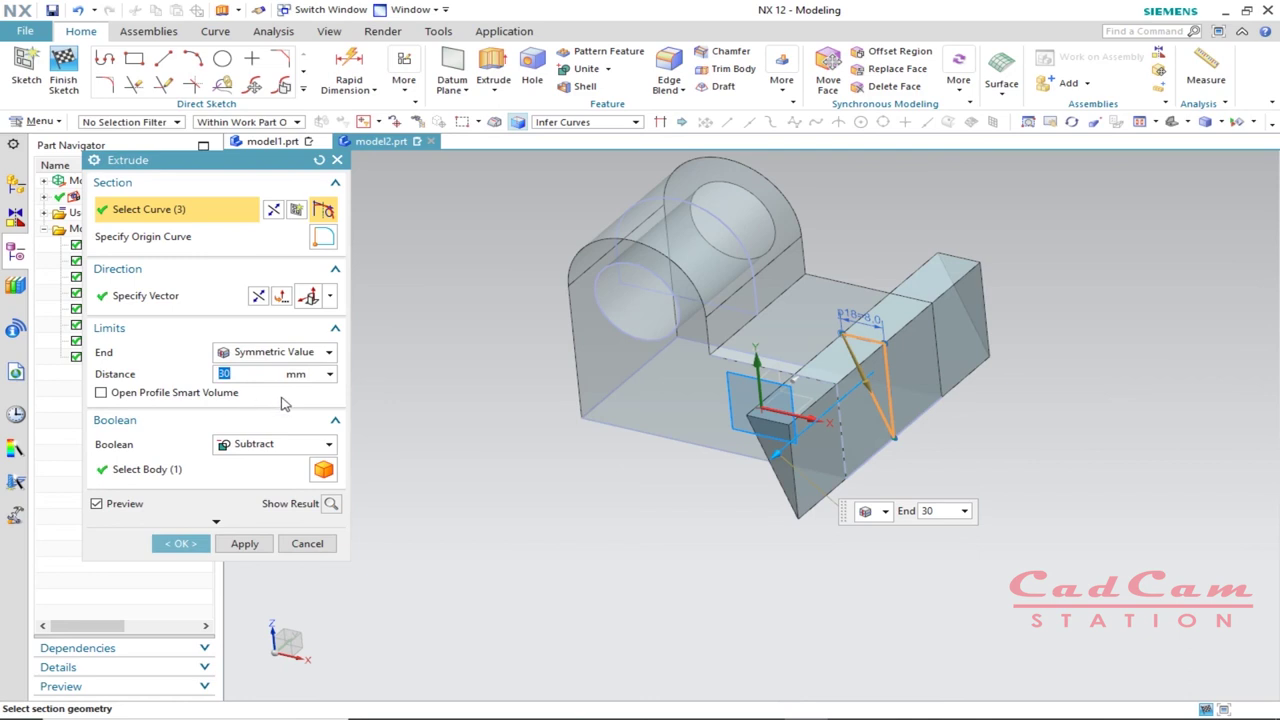
{"action": "double_click", "coordinate": [256, 374]}
{"action": "type", "text": "5"}
{"action": "left_click", "coordinate": [244, 543]}
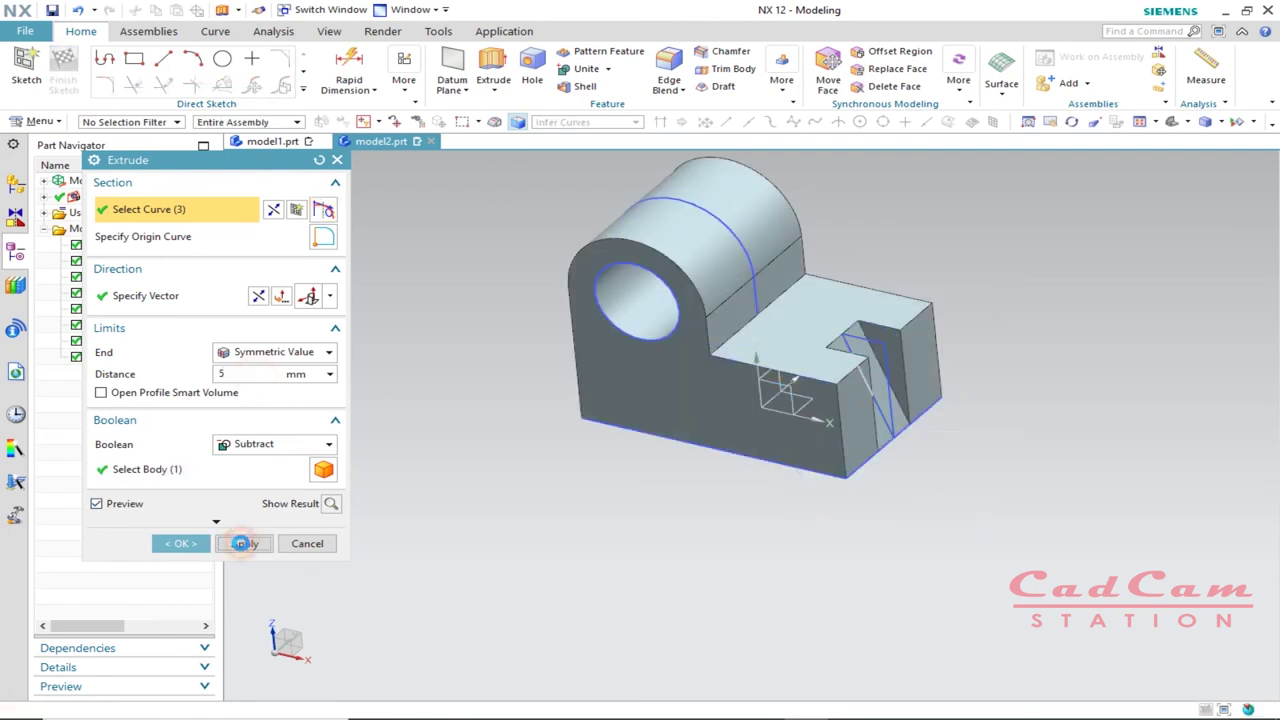
{"action": "left_click", "coordinate": [322, 543]}
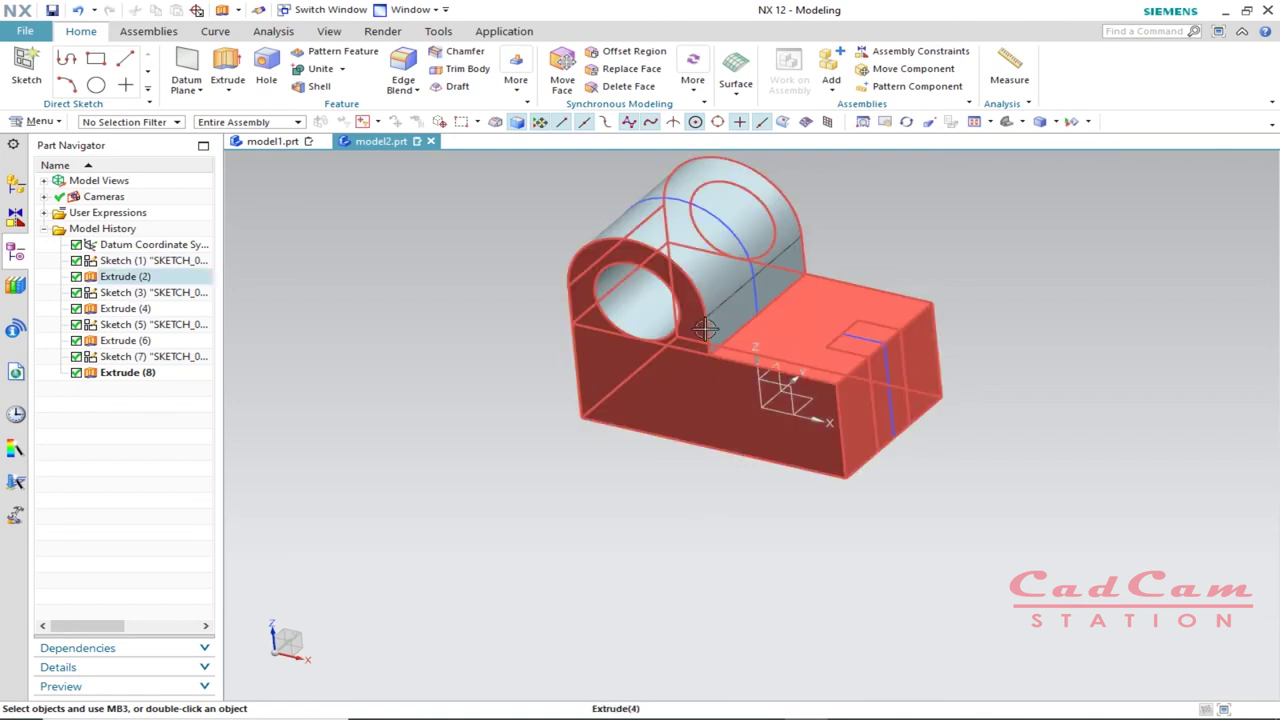
- Add an 8 mm Edge Blend on the inside edge at the base of the upright
{"action": "key", "text": "alt+Tab"}
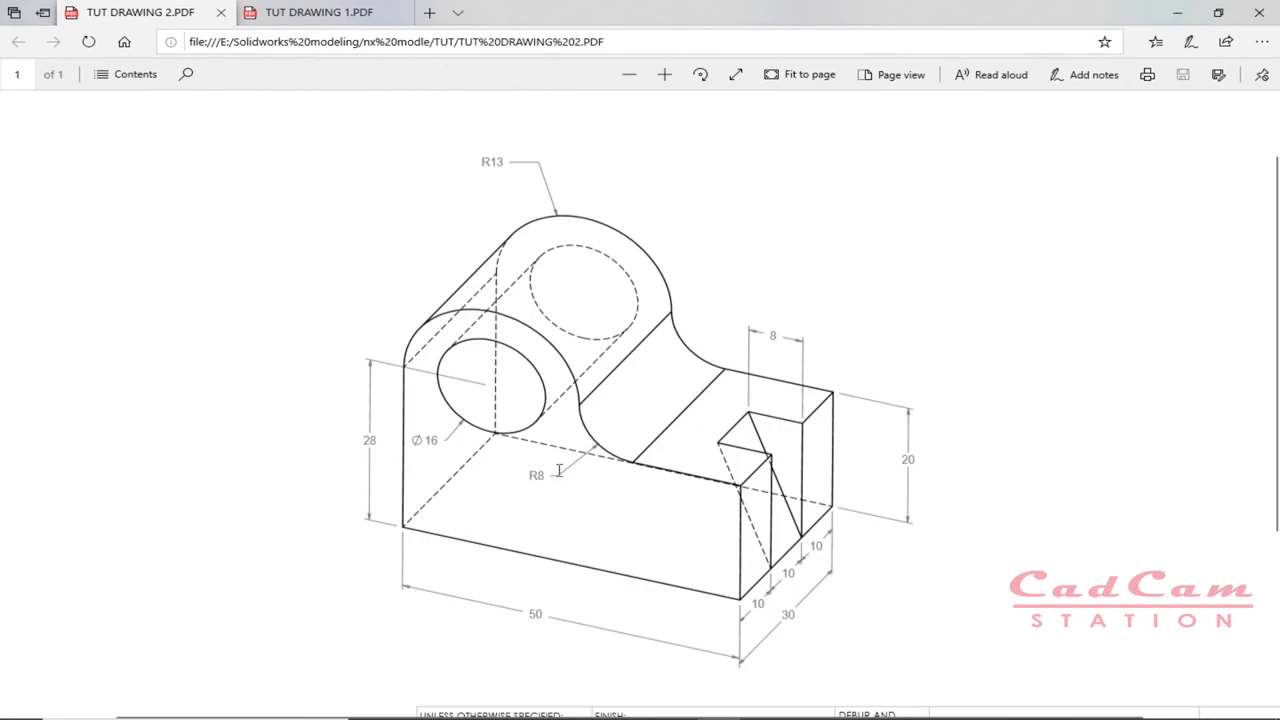
{"action": "key", "text": "alt+Tab"}
{"action": "left_click", "coordinate": [403, 66]}
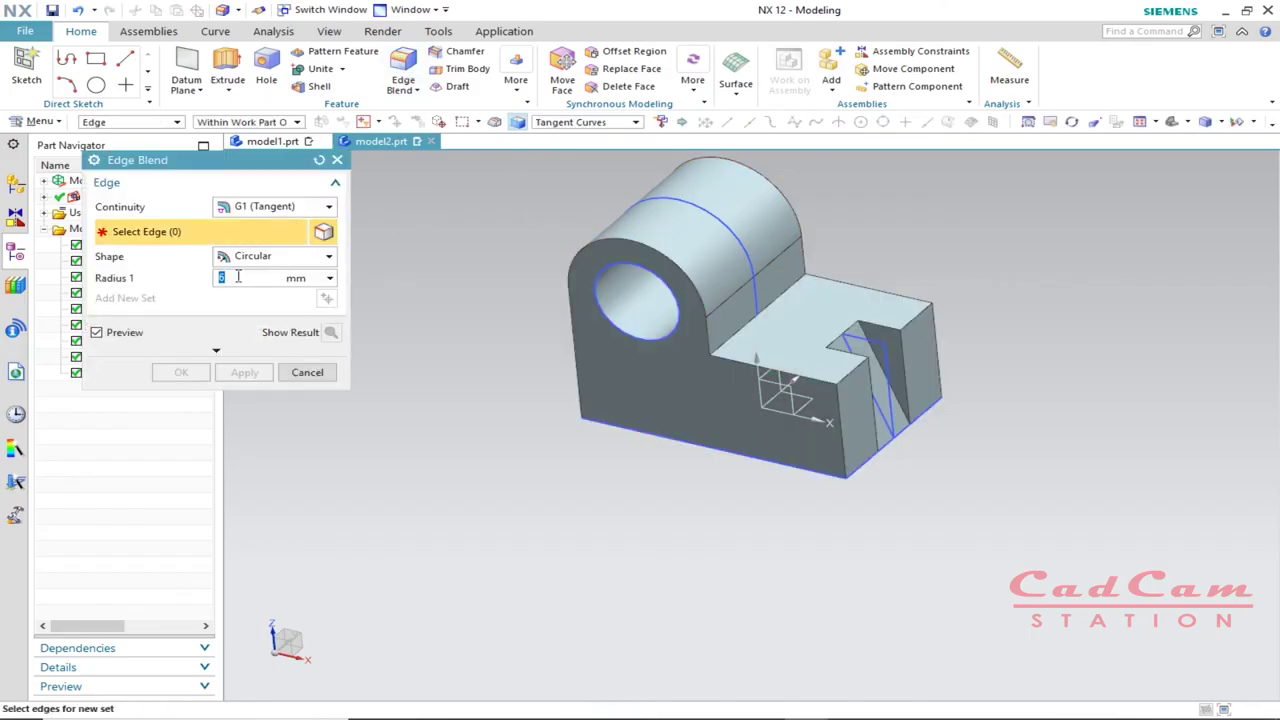
{"action": "left_click", "coordinate": [736, 332]}
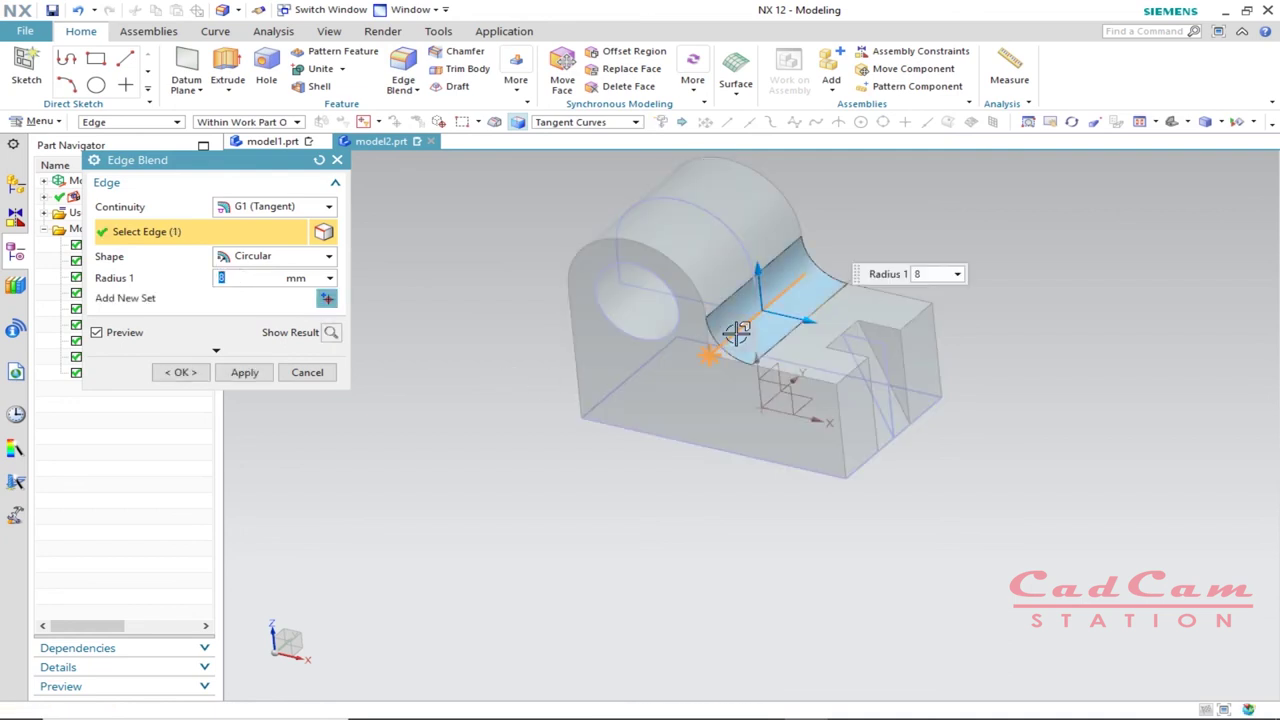
{"action": "left_click", "coordinate": [189, 373]}
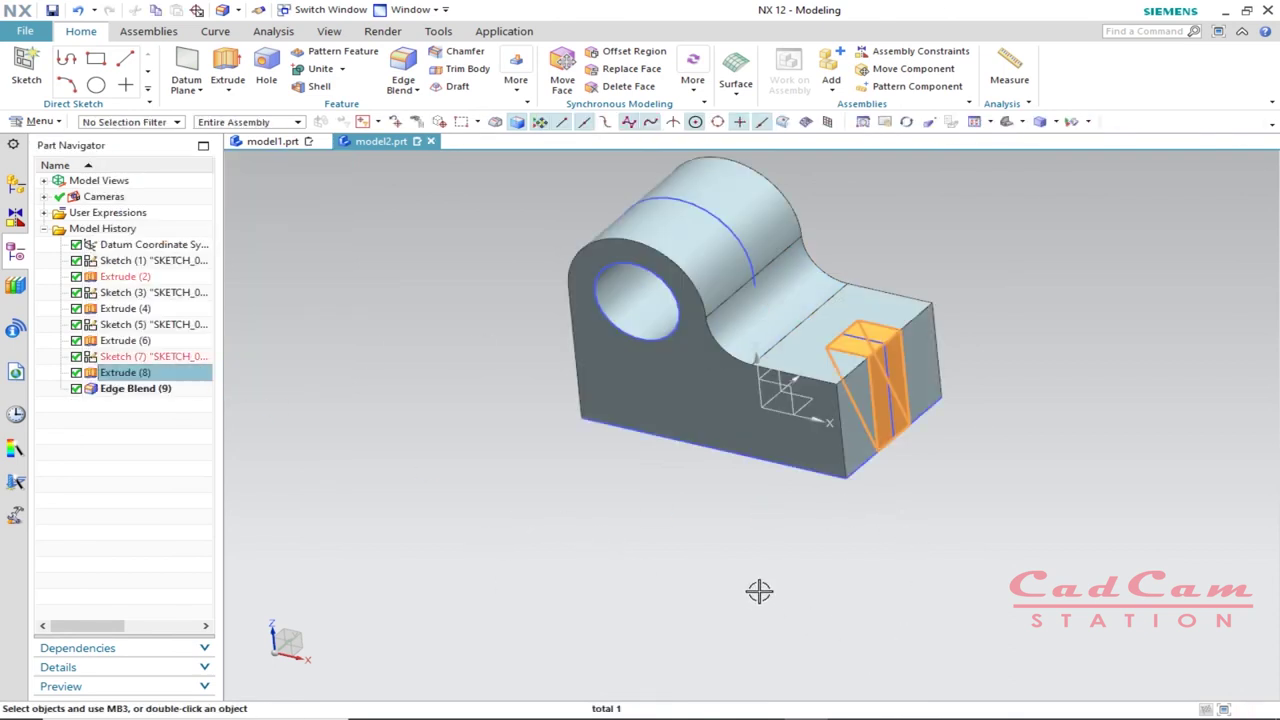
- Hide the Sketches type in Show and Hide, leaving only the solid with hole, notch and fillet
{"action": "mouse_move", "coordinate": [1024, 716]}
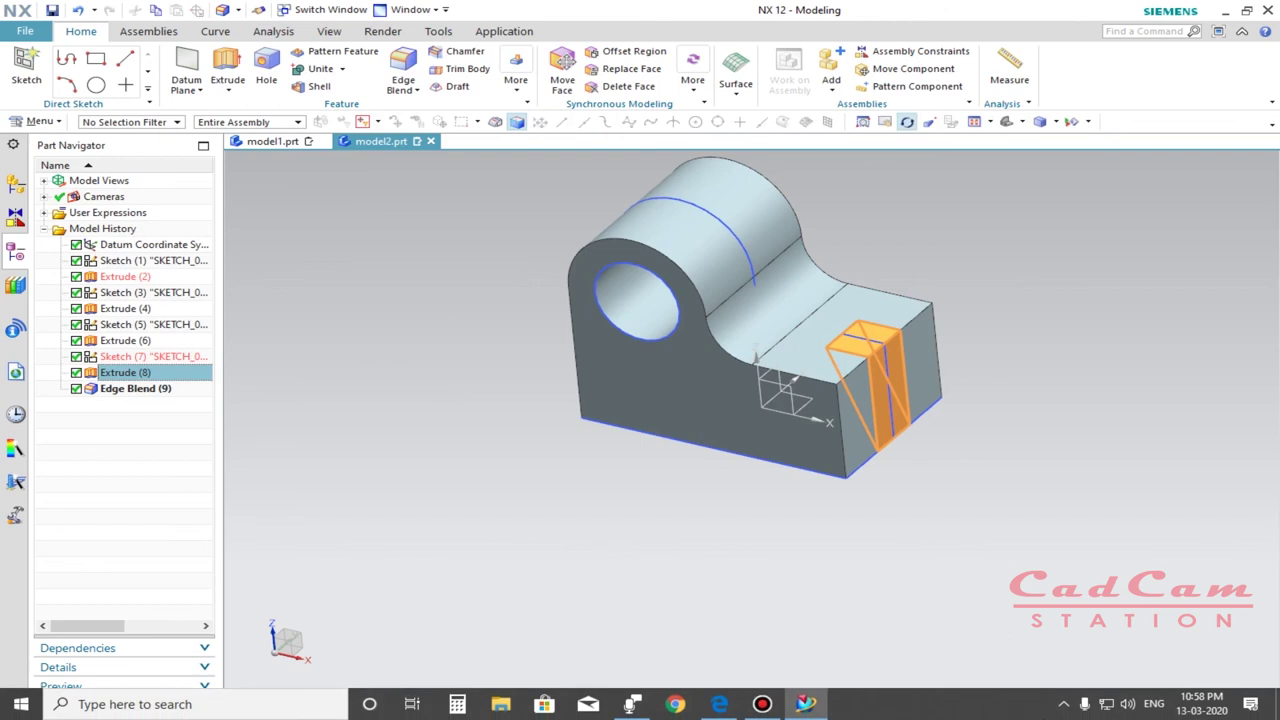
{"action": "middle_click_drag", "start_coordinate": [1255, 597], "coordinate": [866, 565]}
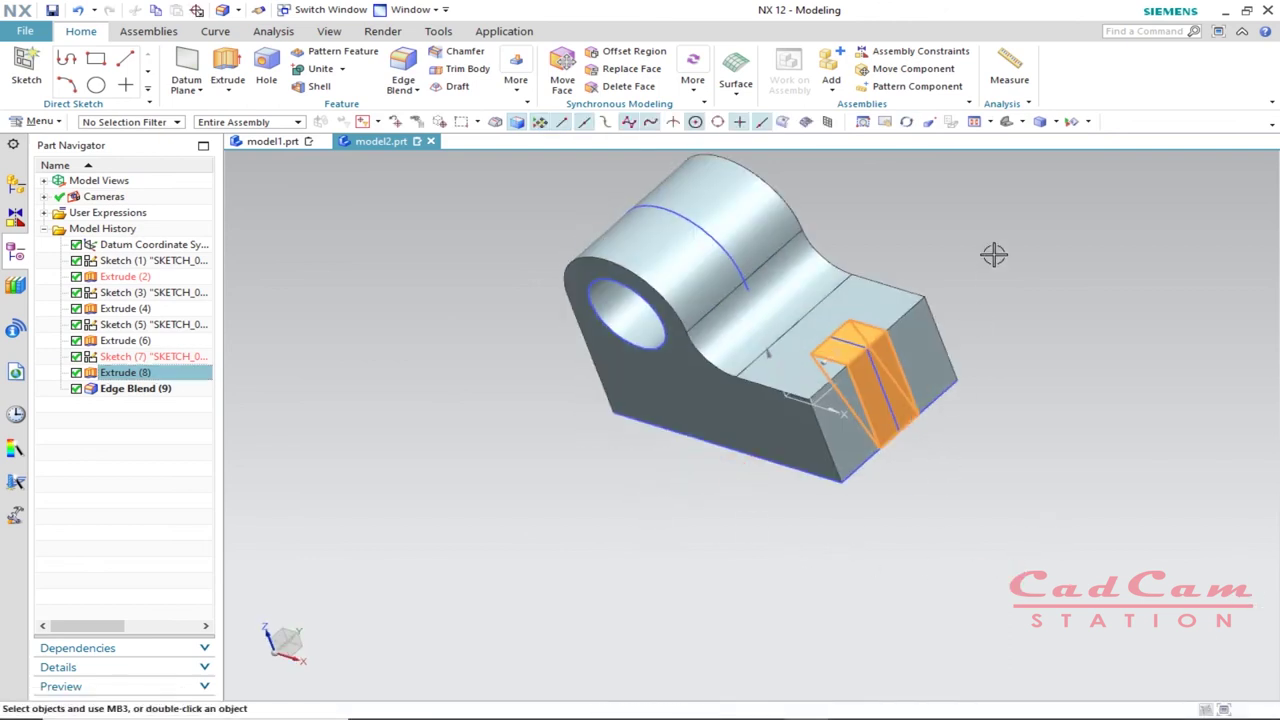
{"action": "key", "text": "Escape"}
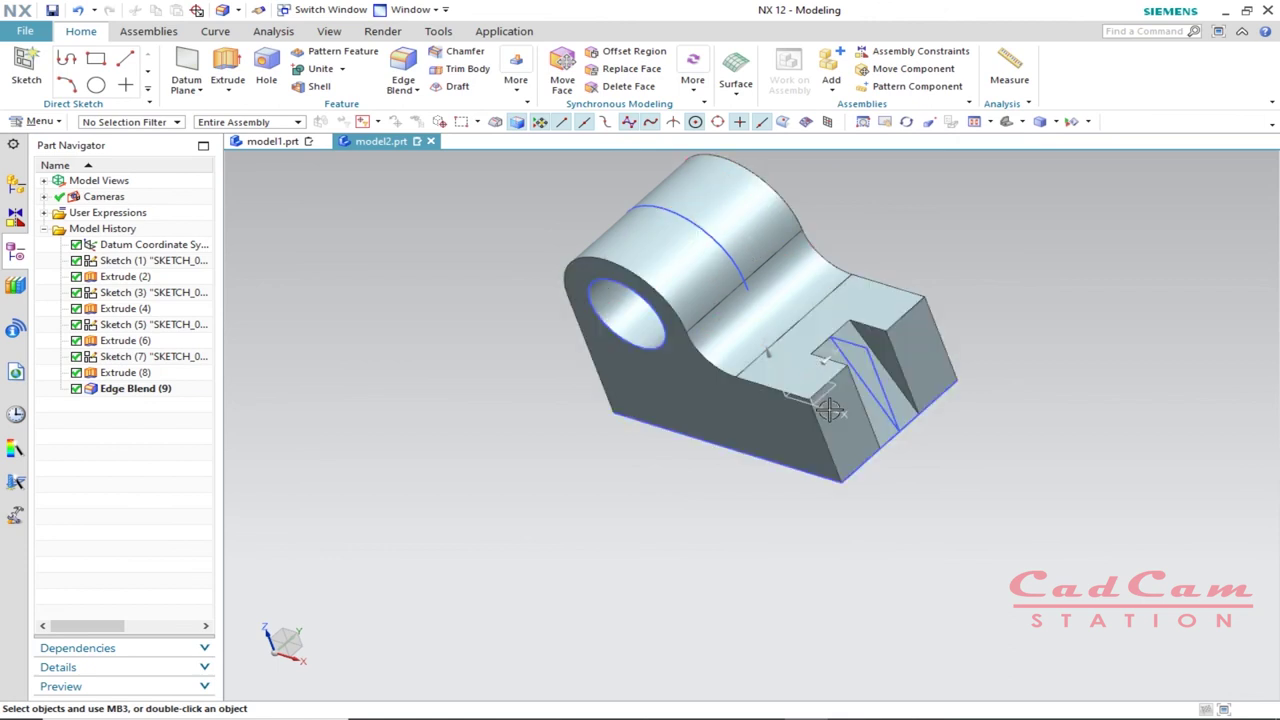
{"action": "scroll", "coordinate": [828, 400], "scroll_direction": "down", "scroll_amount": 1}
{"action": "scroll", "coordinate": [766, 212], "scroll_direction": "up", "scroll_amount": 2}
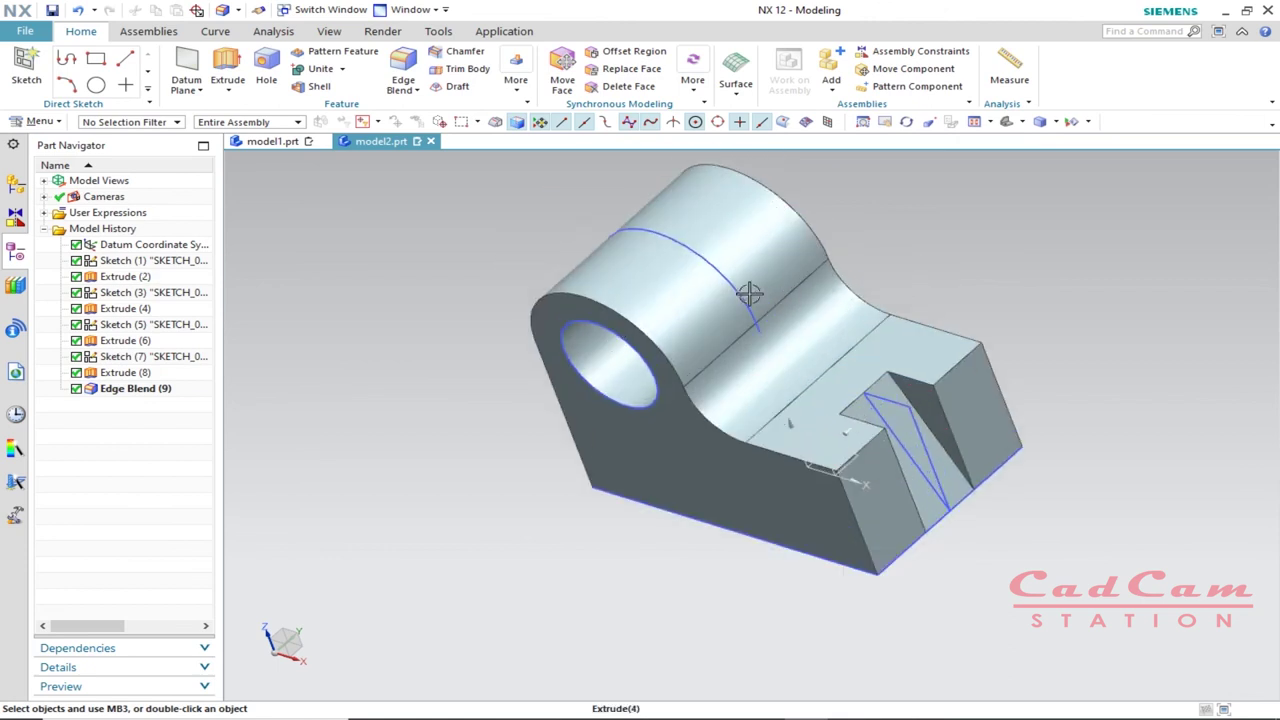
{"action": "left_click", "coordinate": [1090, 123]}
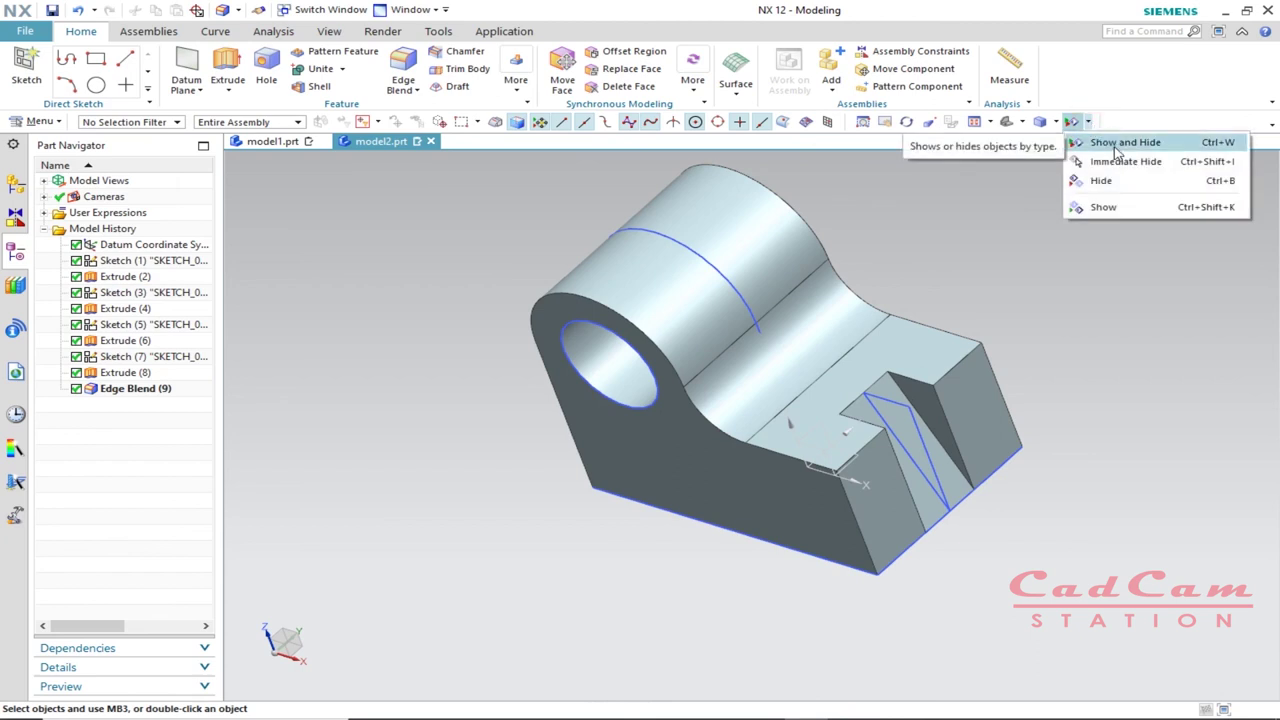
{"action": "left_click", "coordinate": [1168, 148]}
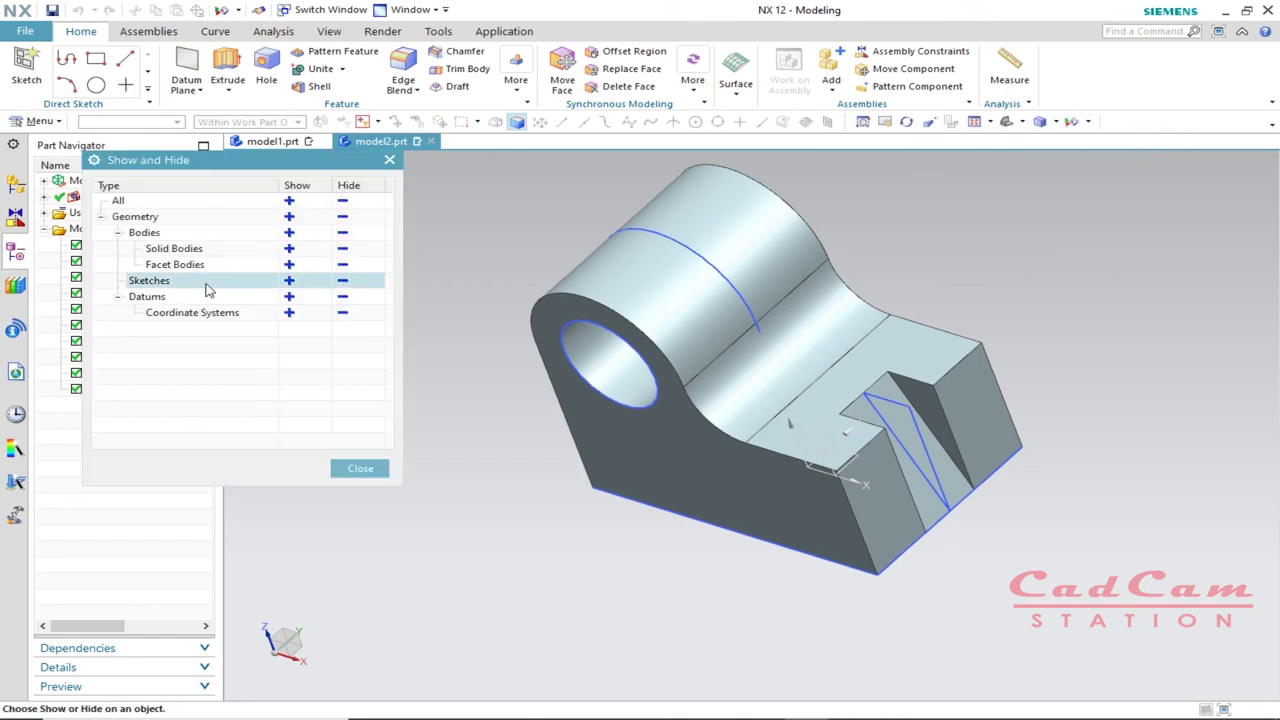
{"action": "left_click", "coordinate": [343, 282]}
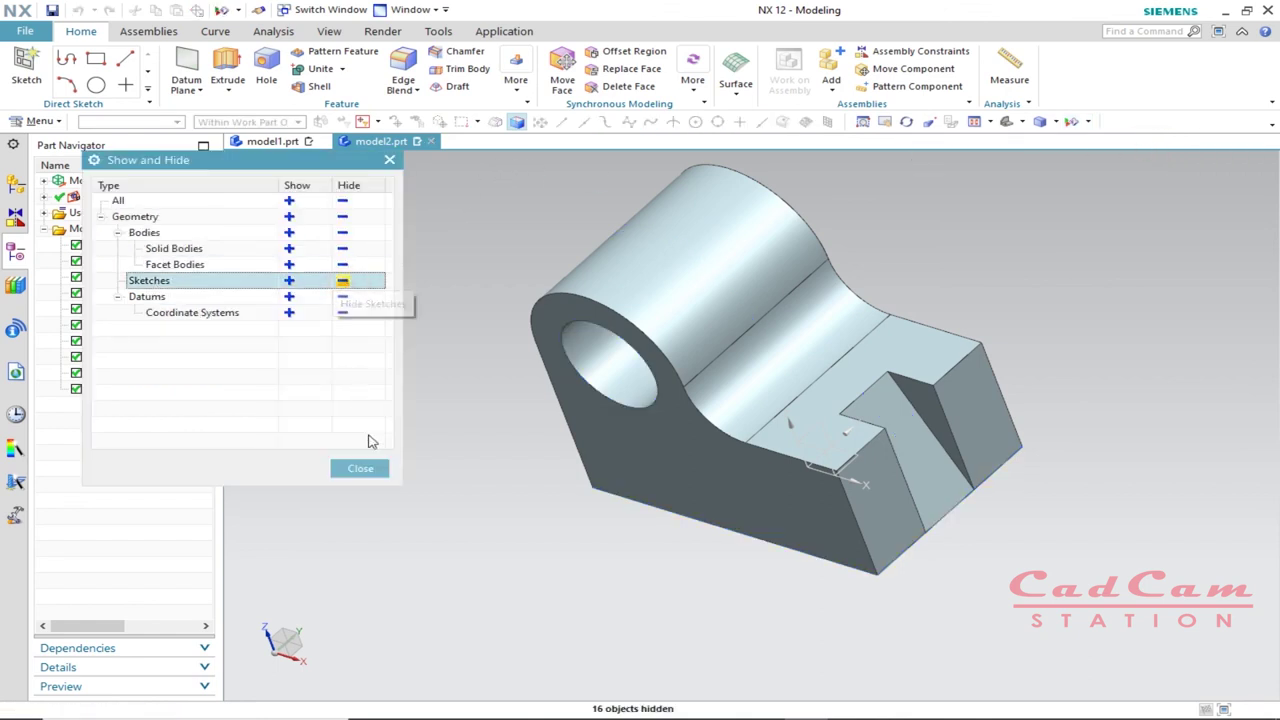
{"action": "left_click", "coordinate": [360, 469]}
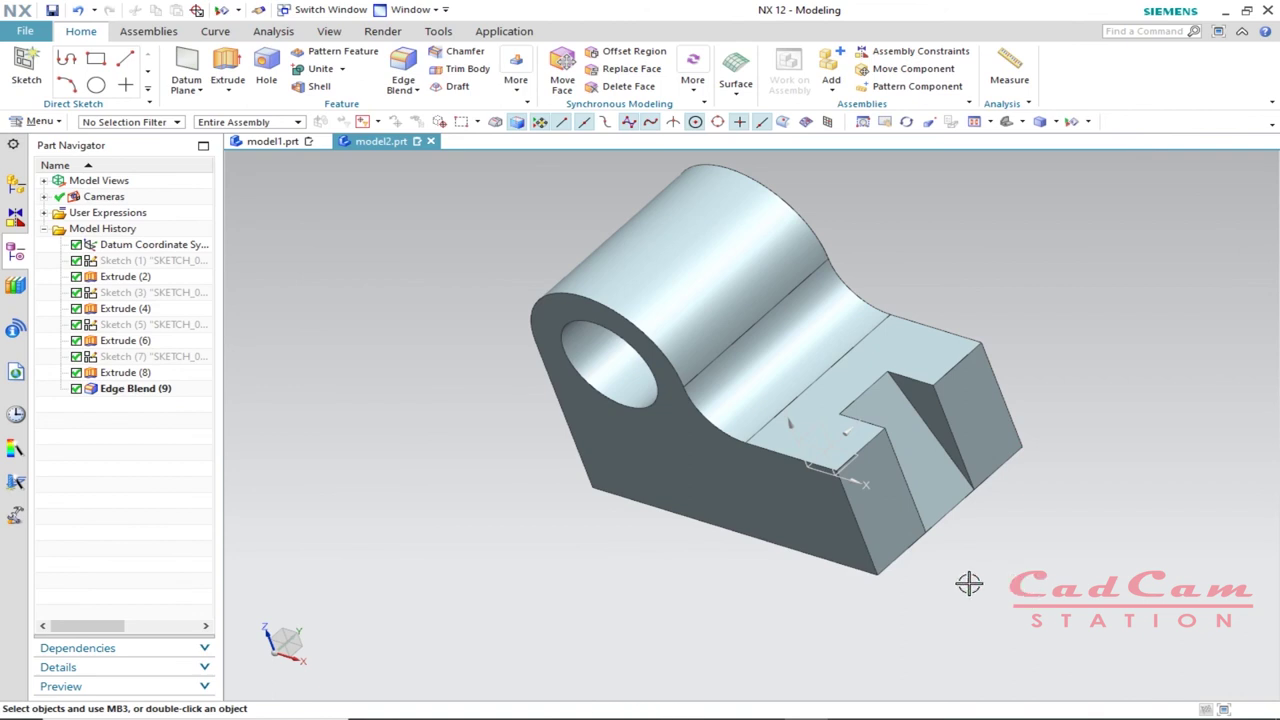
{"action": "left_click_drag", "start_coordinate": [921, 629], "coordinate": [956, 601]}
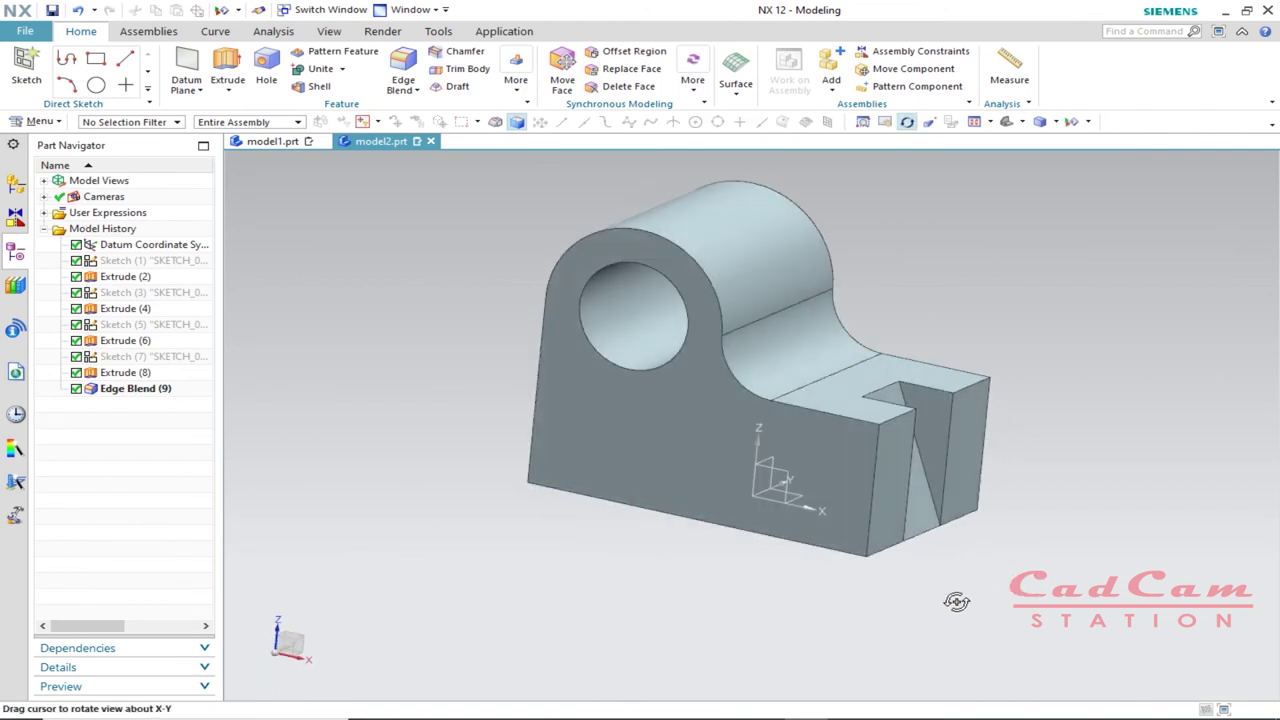
- Glance at model1.prt, orbit model2.prt for review, then bring model1.prt back to front
{"action": "left_click", "coordinate": [278, 141]}
{"action": "mouse_move", "coordinate": [385, 145]}
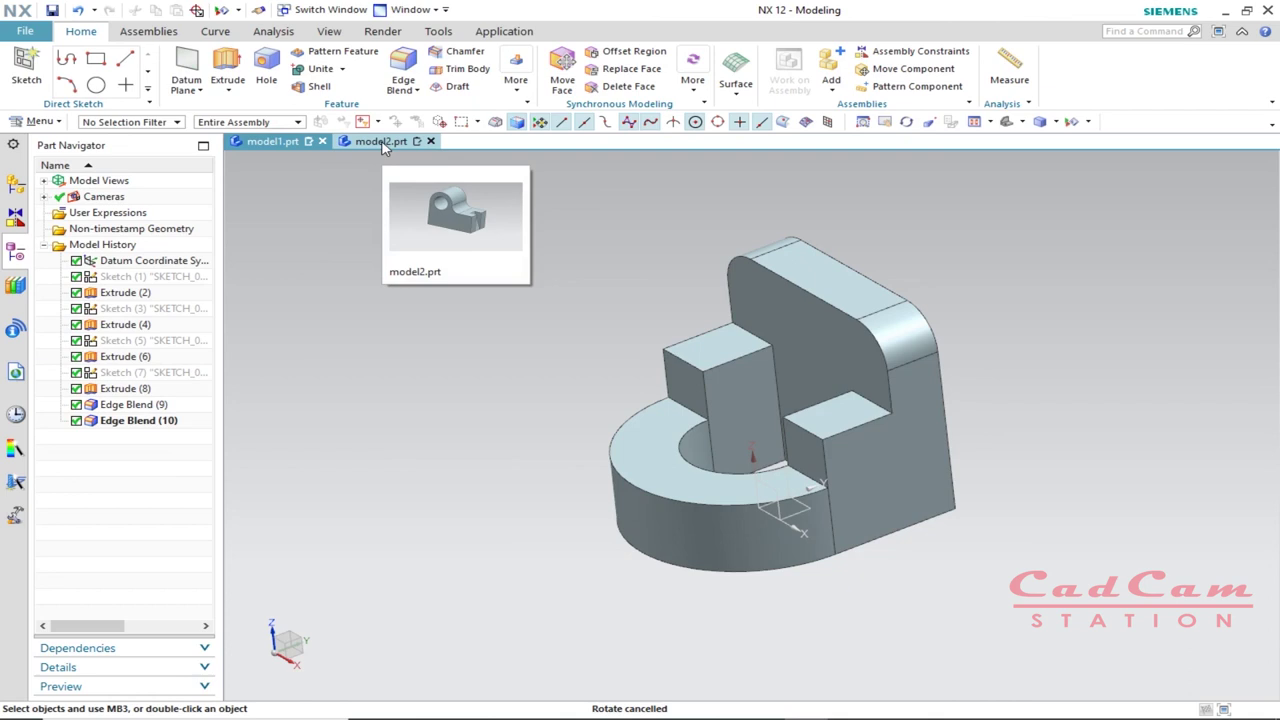
{"action": "left_click", "coordinate": [385, 143]}
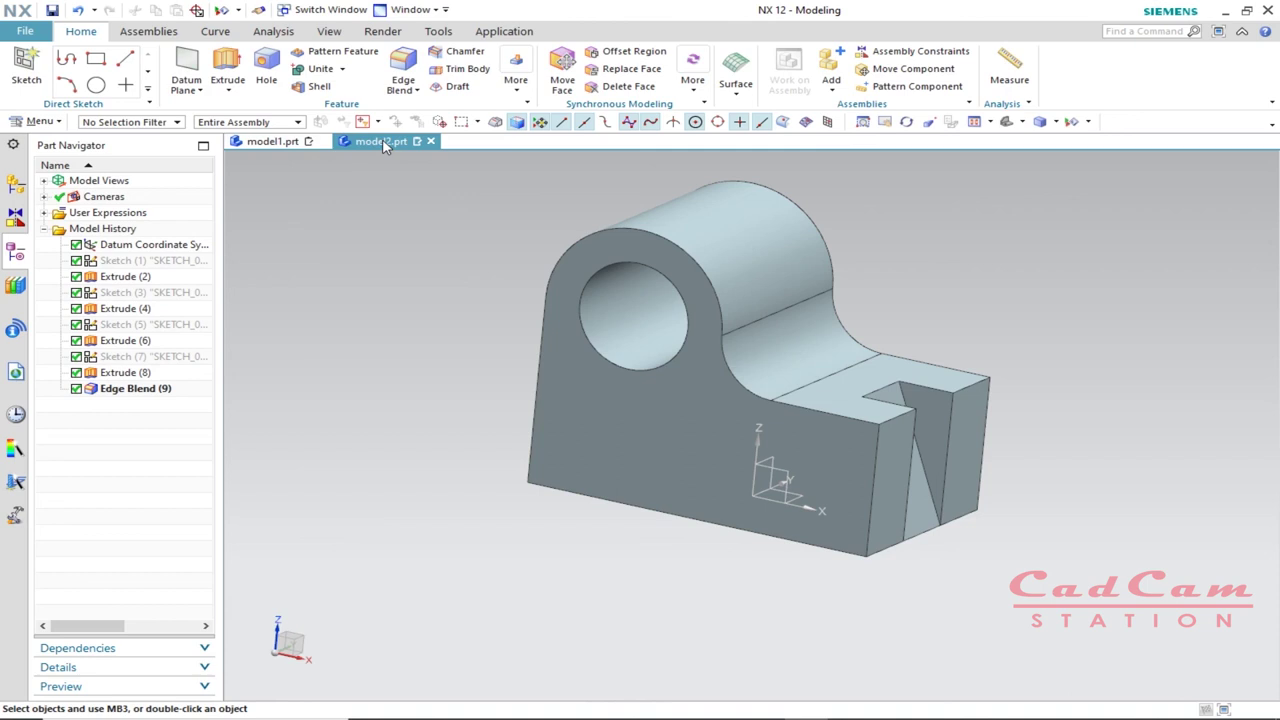
{"action": "middle_click_drag", "start_coordinate": [628, 345], "coordinate": [692, 450]}
{"action": "scroll", "coordinate": [663, 257], "scroll_direction": "up", "scroll_amount": 2}
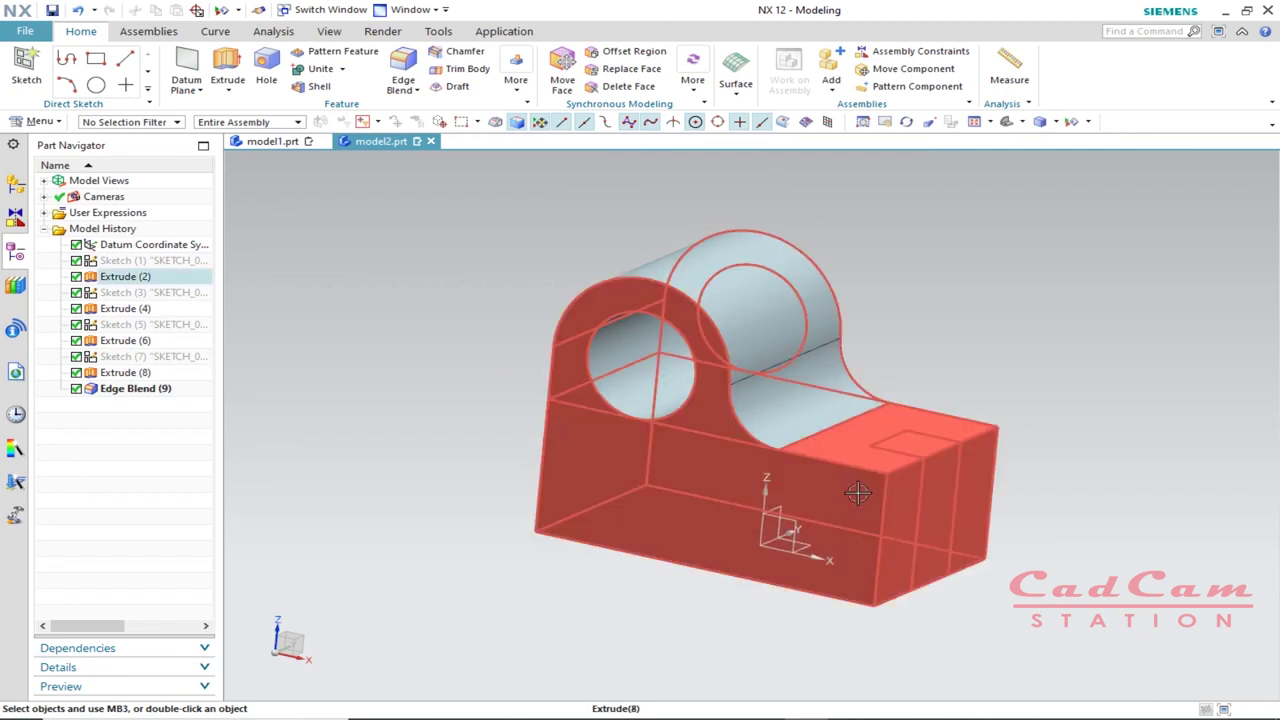
{"action": "left_click", "coordinate": [278, 146]}
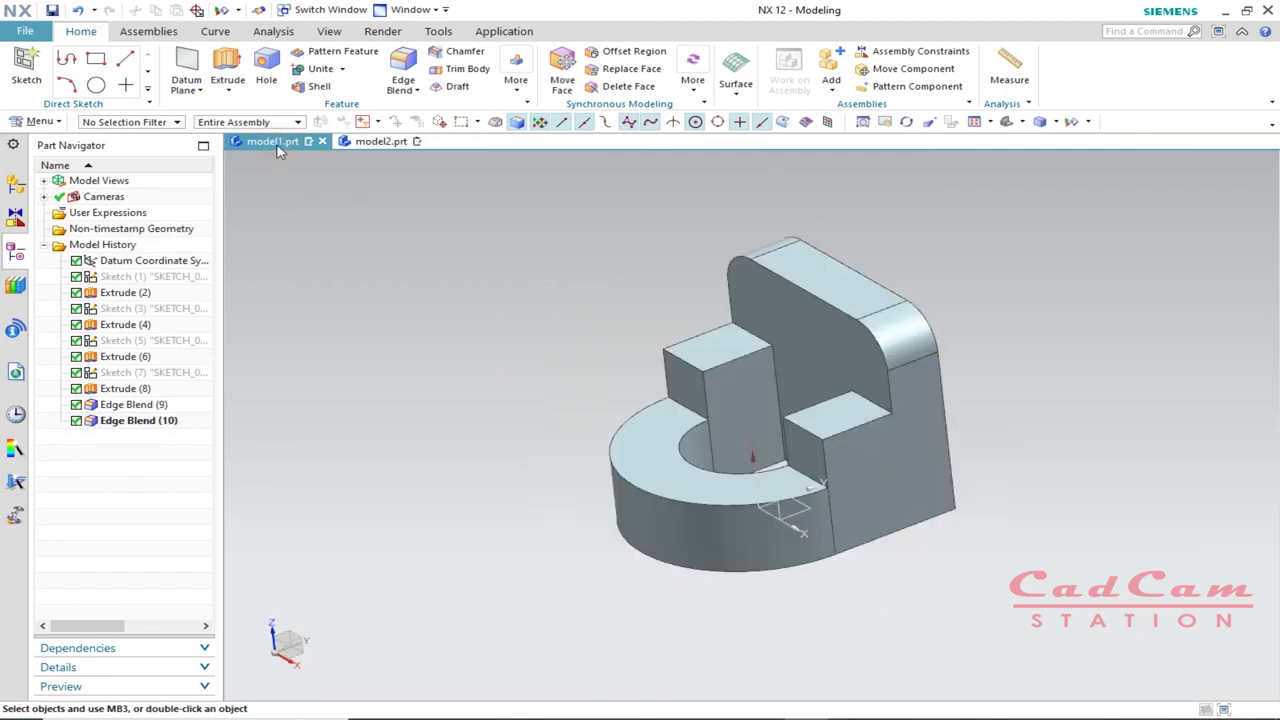